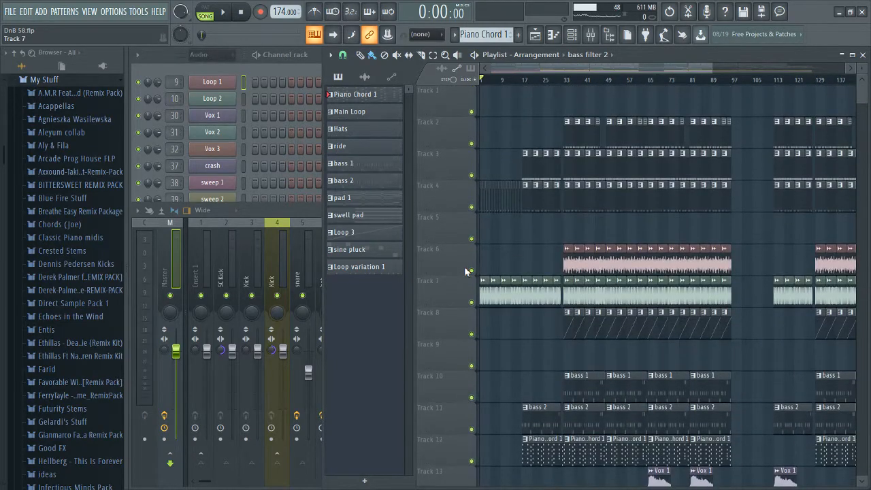
Look over the playlist arrangement from the drum and loop tracks down to the automation clips, across the whole song length.
scroll(526, 318, down, 5)
scroll(527, 319, down, 4)
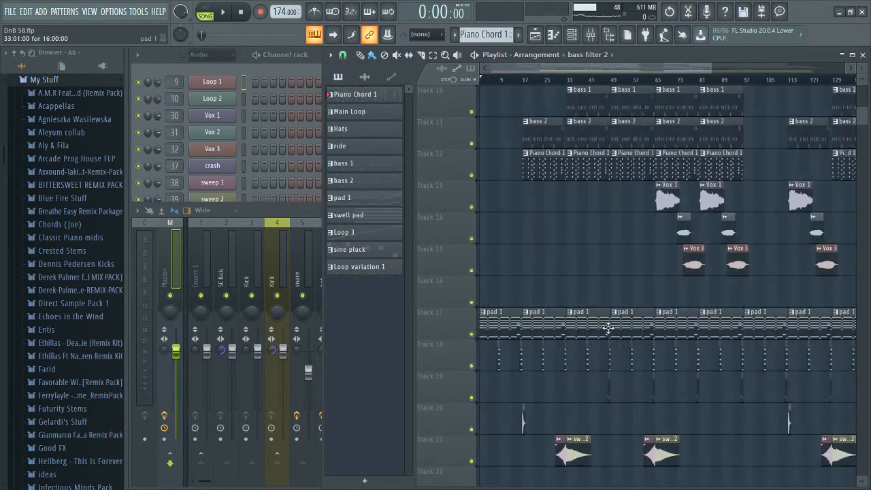
scroll(660, 325, down, 3)
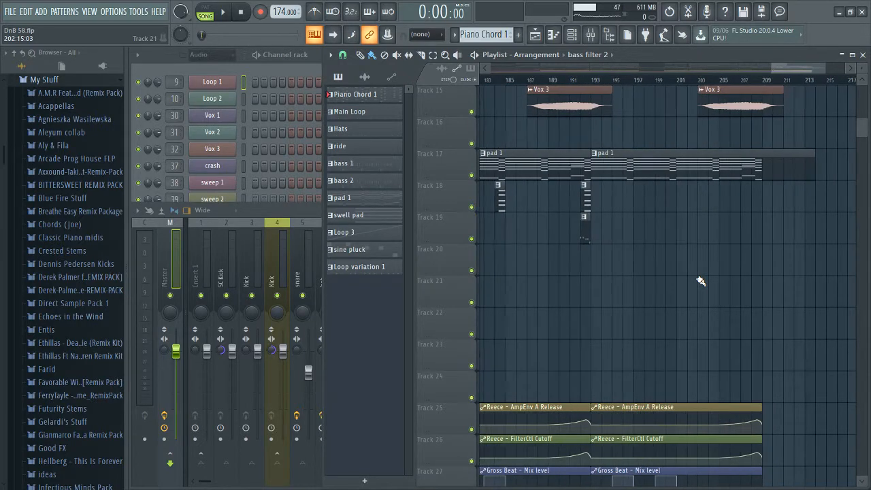
scroll(700, 281, up, 14)
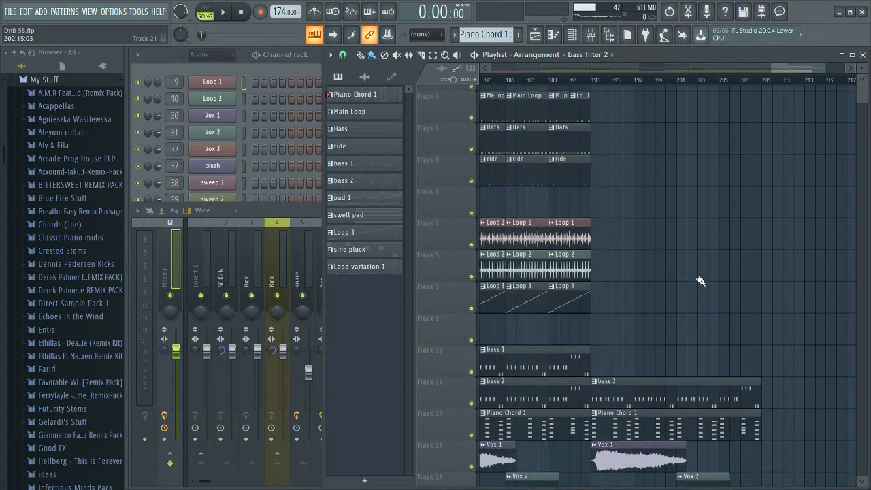
scroll(701, 281, down, 10)
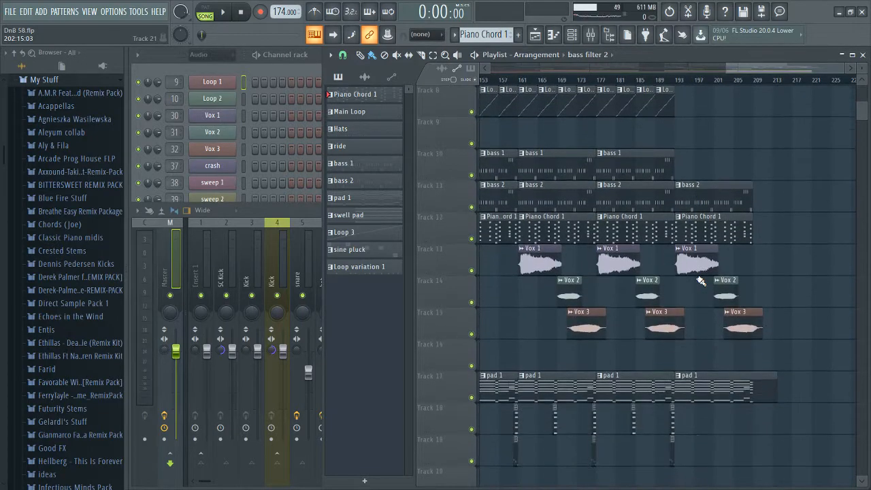
scroll(701, 281, down, 2)
scroll(653, 276, down, 2)
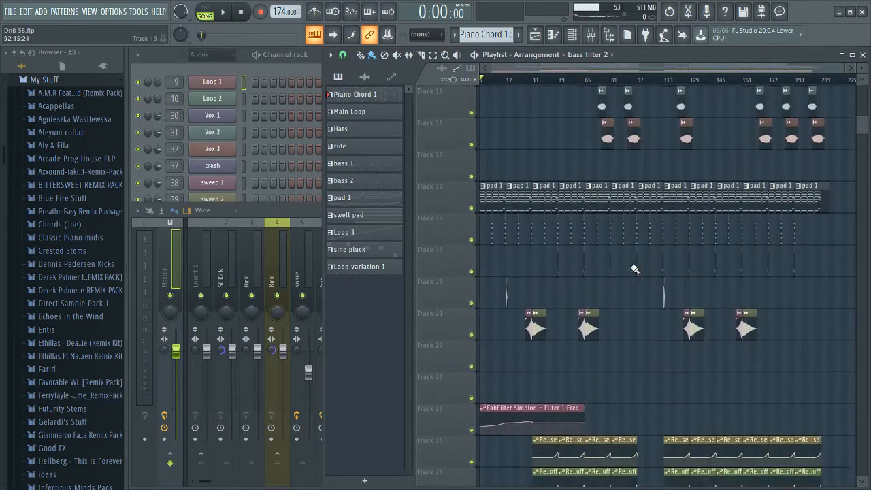
scroll(623, 268, up, 13)
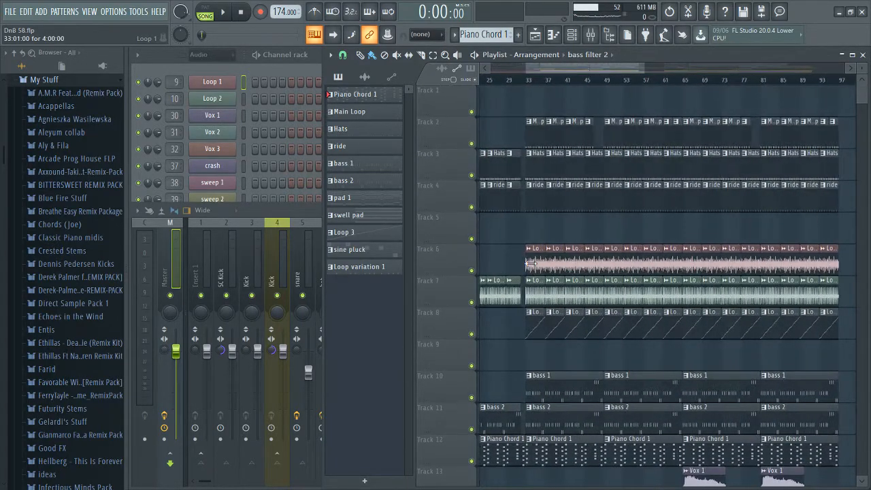
scroll(576, 82, up, 6)
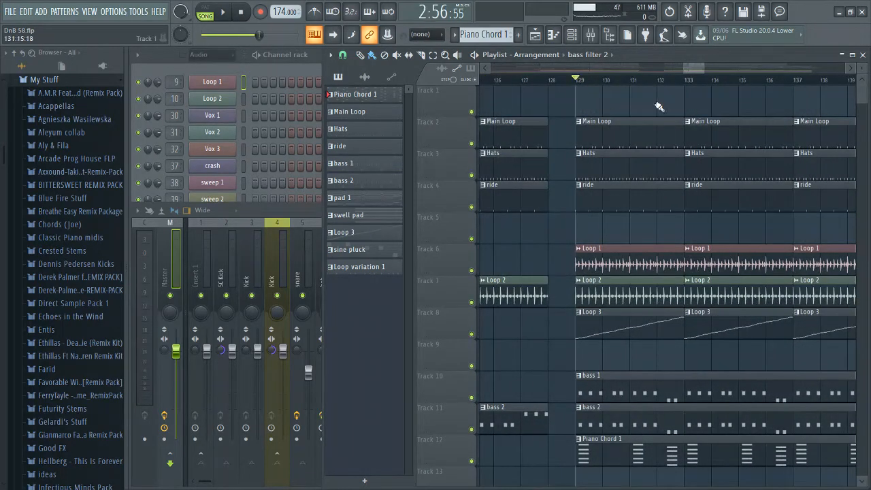
Play the song from bar 129, follow the drum, bass, chord and vocal tracks, and stop playback.
key(space)
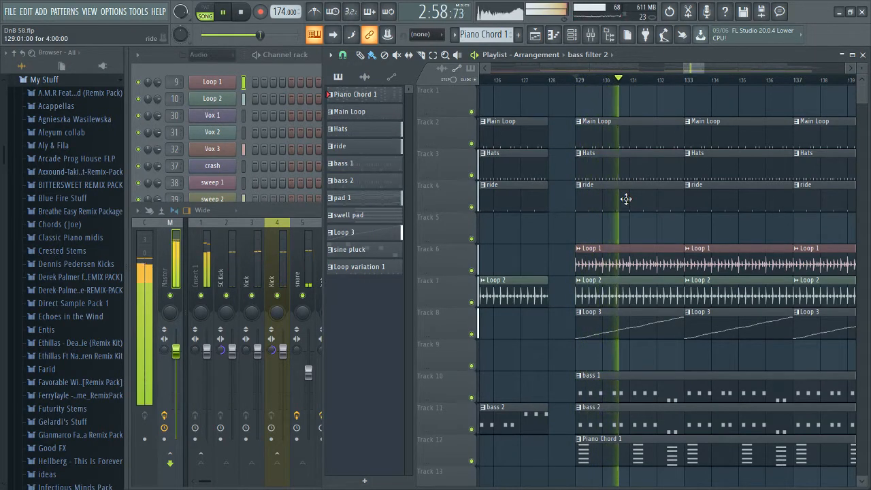
scroll(626, 199, down, 5)
scroll(505, 229, down, 2)
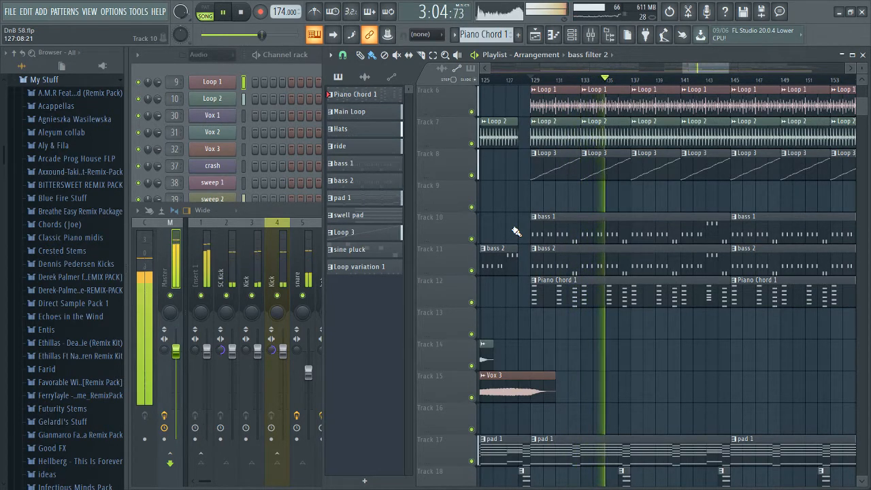
scroll(511, 234, down, 3)
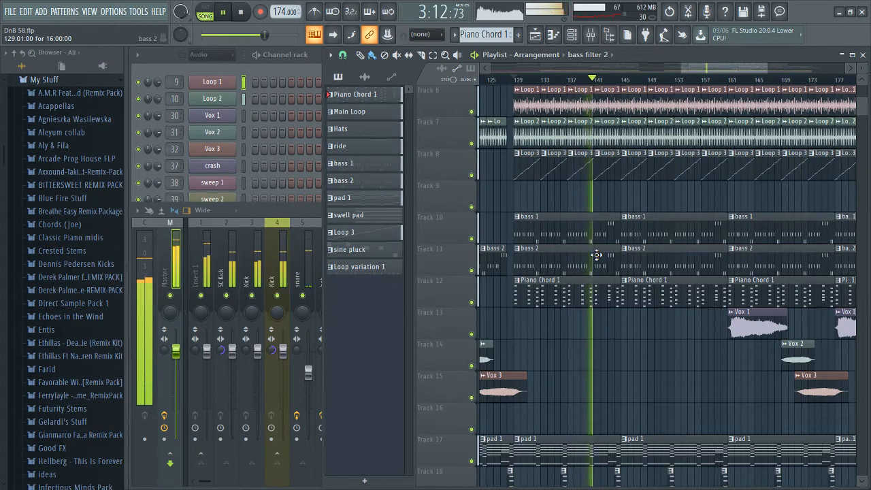
scroll(595, 255, up, 5)
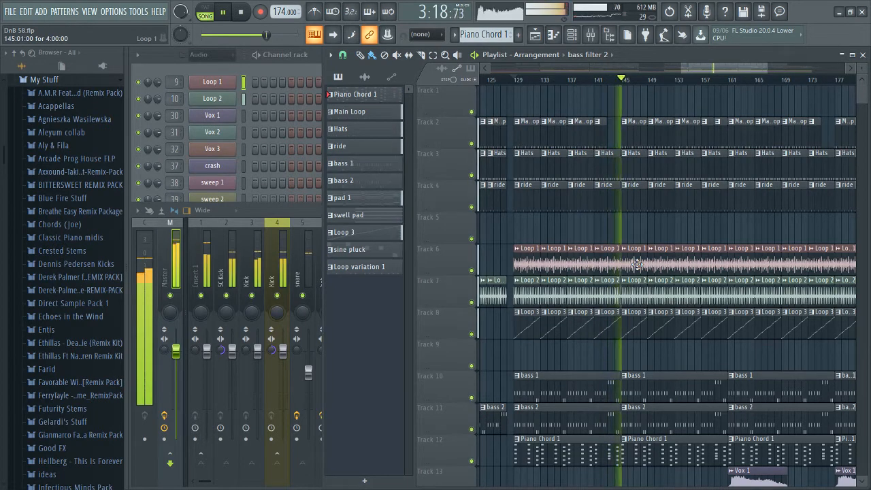
scroll(637, 265, down, 3)
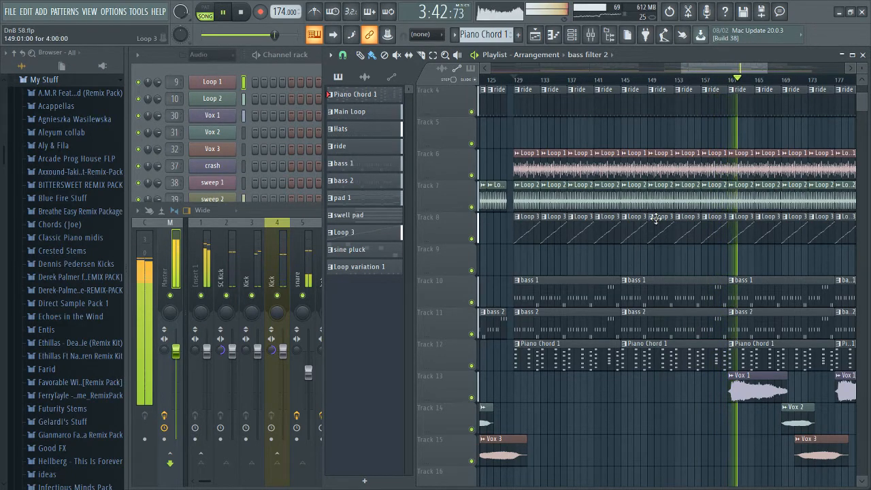
drag(713, 75, 735, 74)
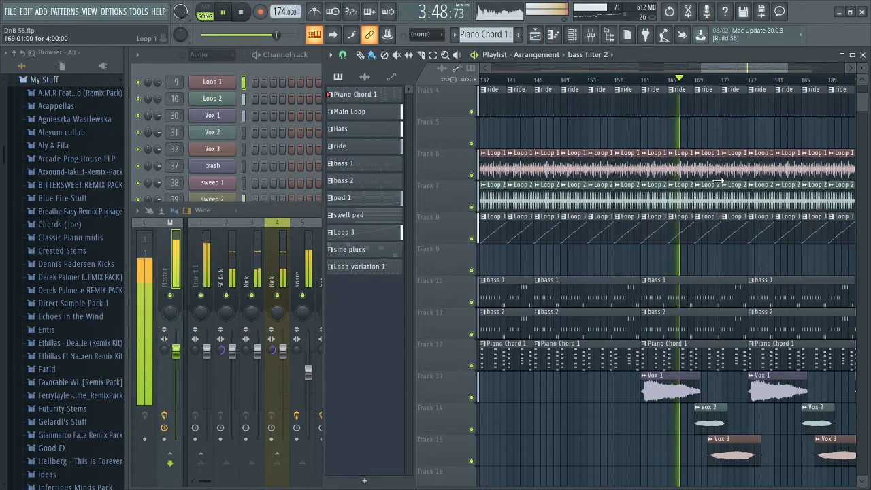
scroll(718, 180, up, 2)
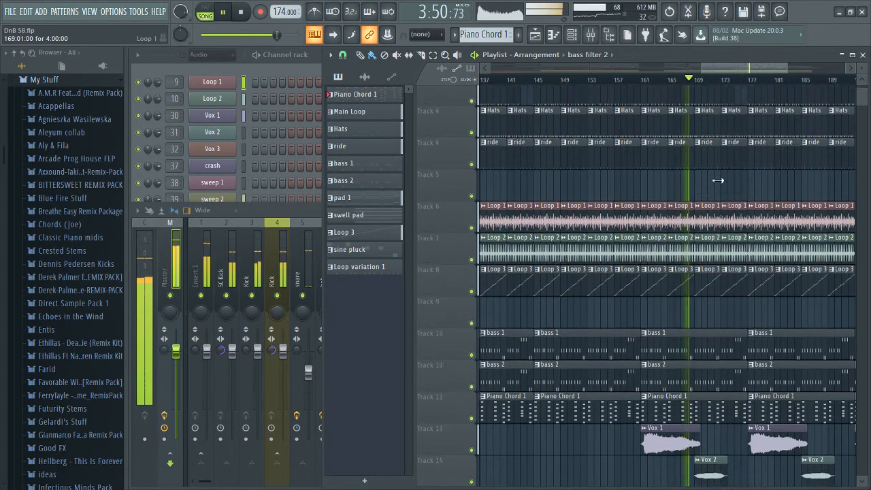
scroll(718, 180, down, 3)
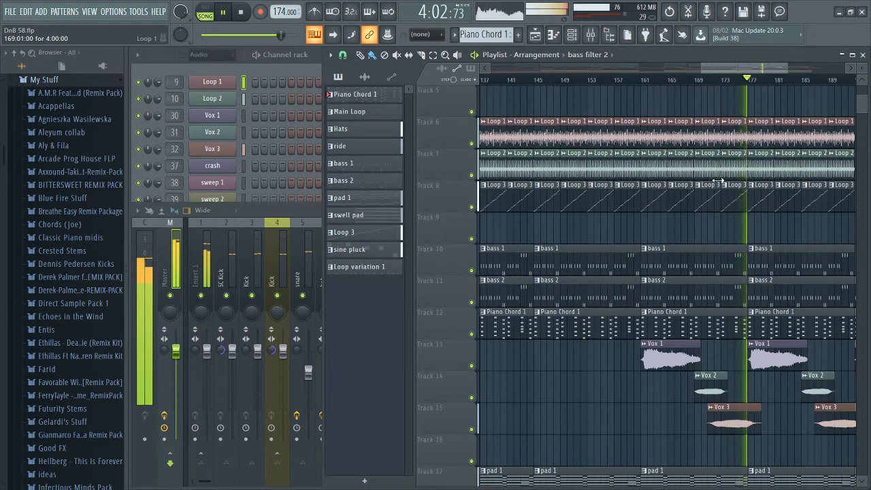
key(space)
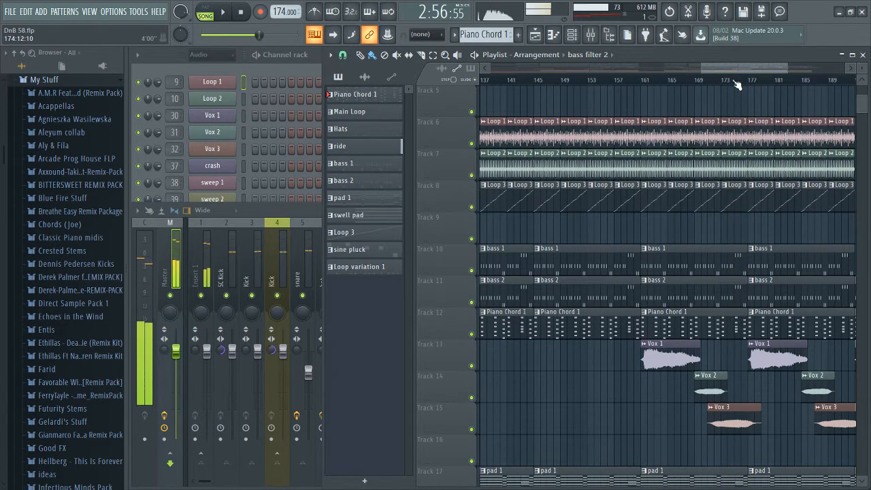
Compare the full song layout with the section around bars 74 to 97, from the drums down to the automation tracks.
drag(729, 71, 704, 76)
scroll(622, 232, down, 6)
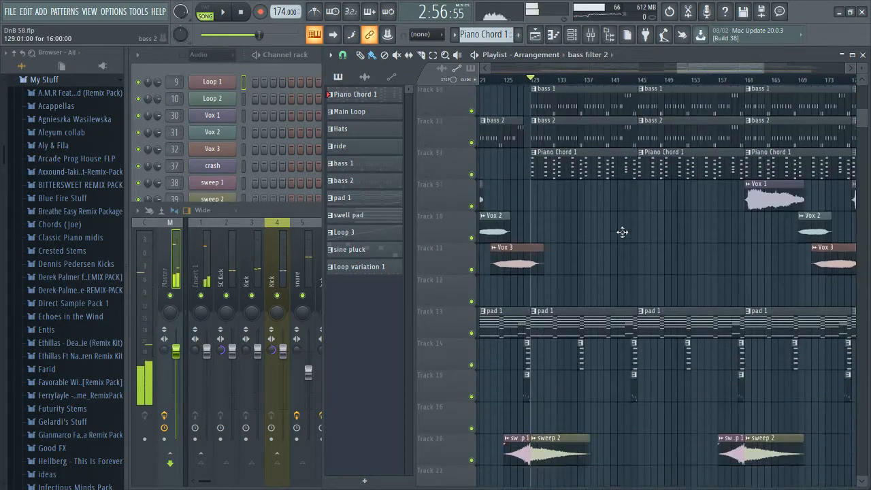
scroll(622, 232, down, 3)
scroll(622, 232, down, 3)
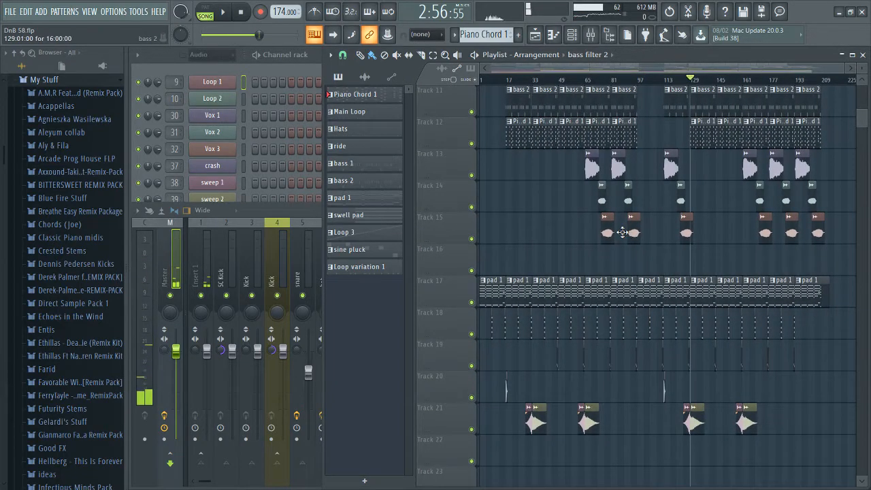
scroll(621, 232, down, 3)
scroll(562, 272, up, 10)
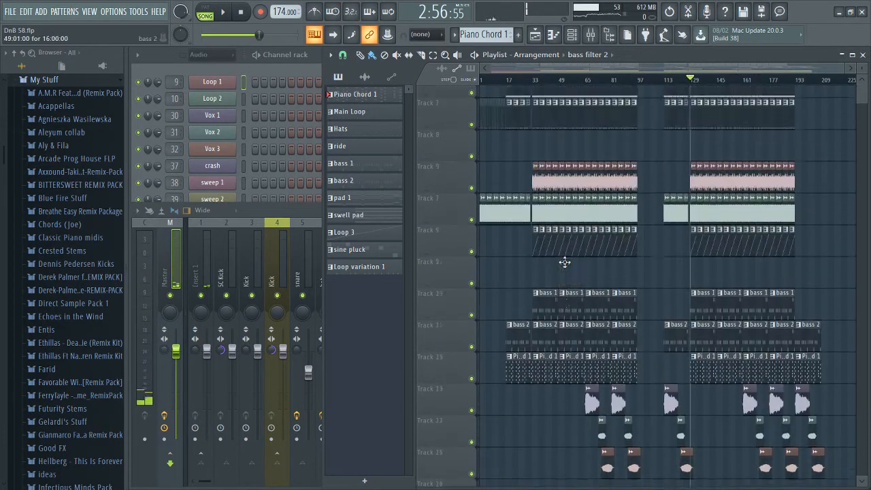
scroll(614, 262, up, 3)
scroll(614, 262, down, 6)
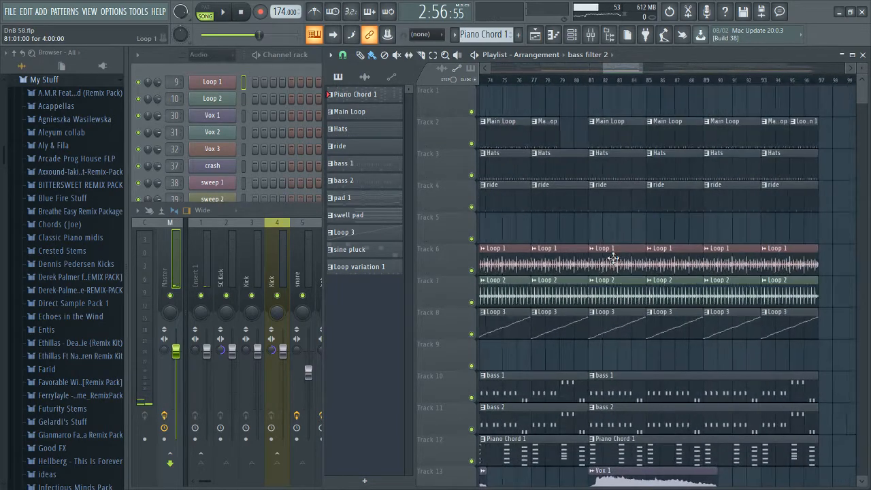
scroll(661, 253, up, 8)
scroll(661, 253, down, 5)
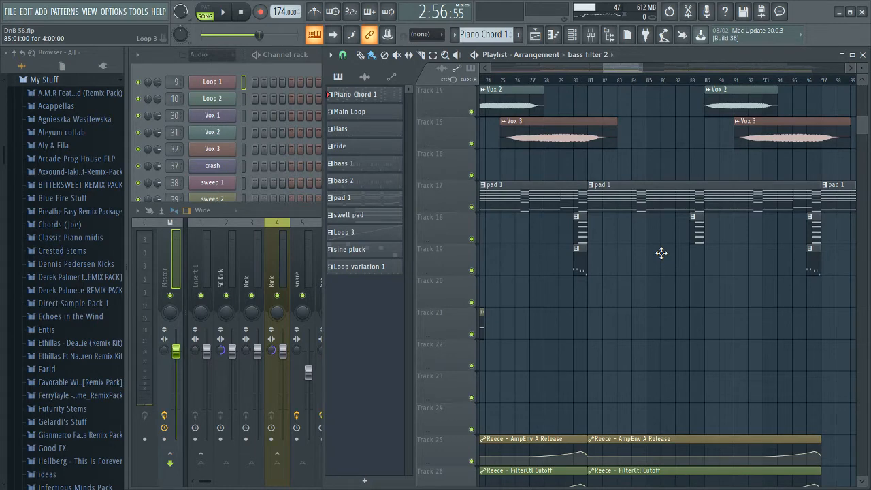
Select the pad 1 pattern on Track 17 and examine the clips around bar 129 across the drum, bass, chord and vocal tracks.
click(564, 206)
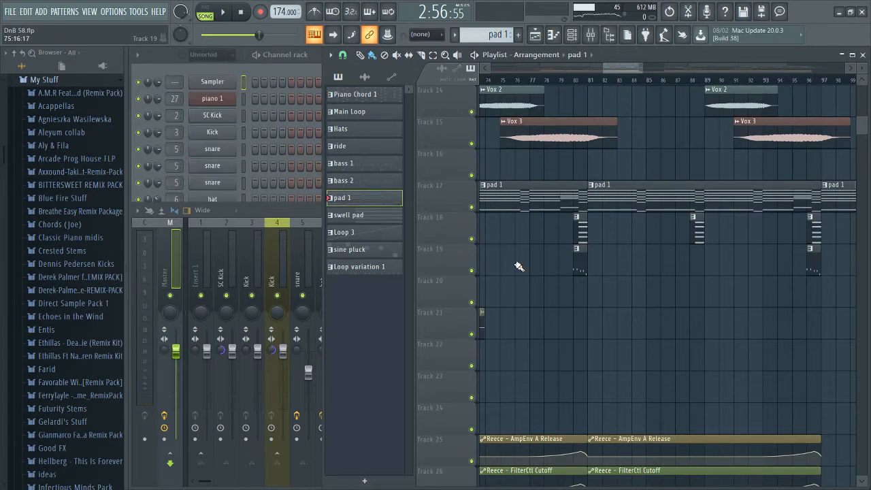
scroll(519, 266, down, 7)
scroll(754, 274, up, 4)
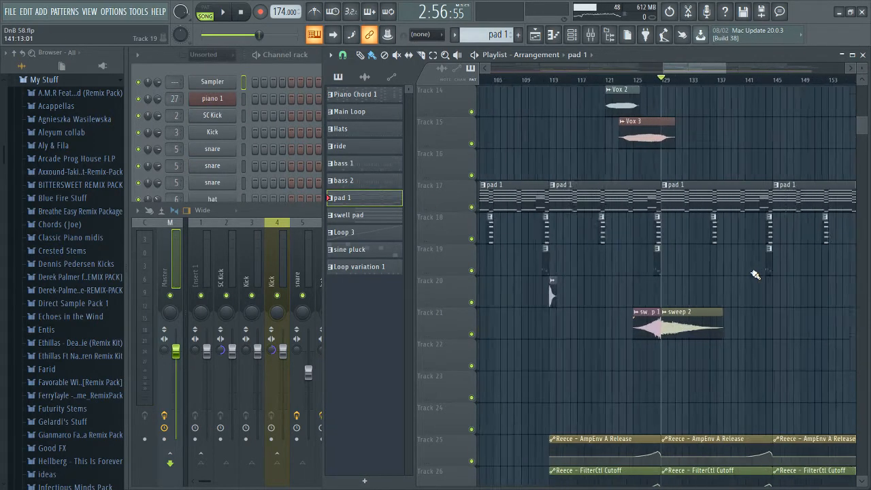
scroll(754, 275, up, 13)
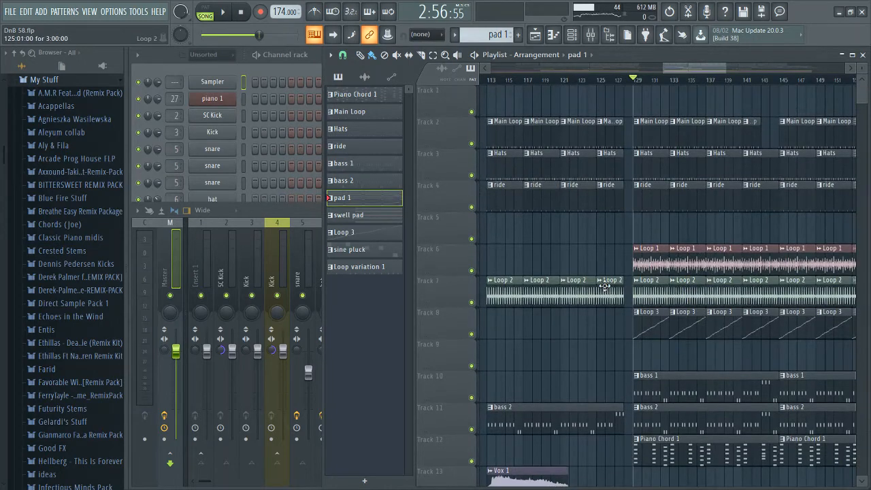
scroll(604, 285, down, 3)
scroll(663, 294, down, 7)
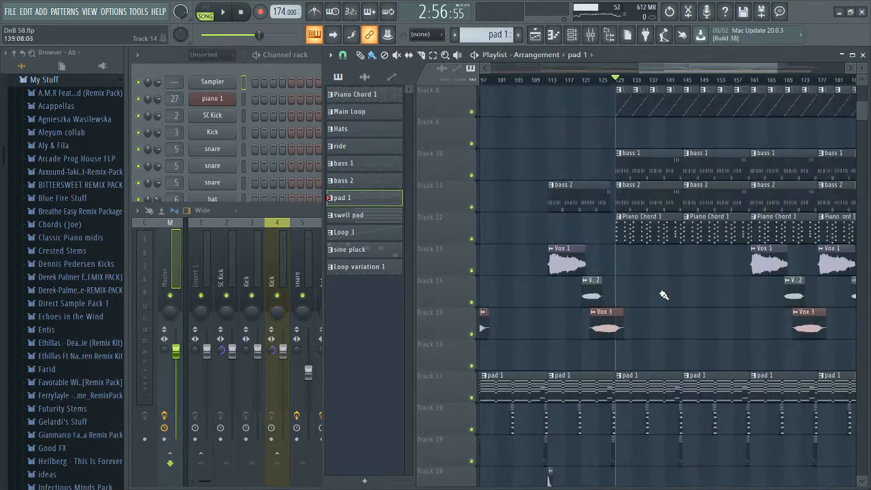
scroll(612, 291, up, 4)
scroll(583, 288, down, 1)
Select the Piano Chord 1 pattern, widen the Channel rack and open the piano 1 notes in the Piano roll.
click(354, 93)
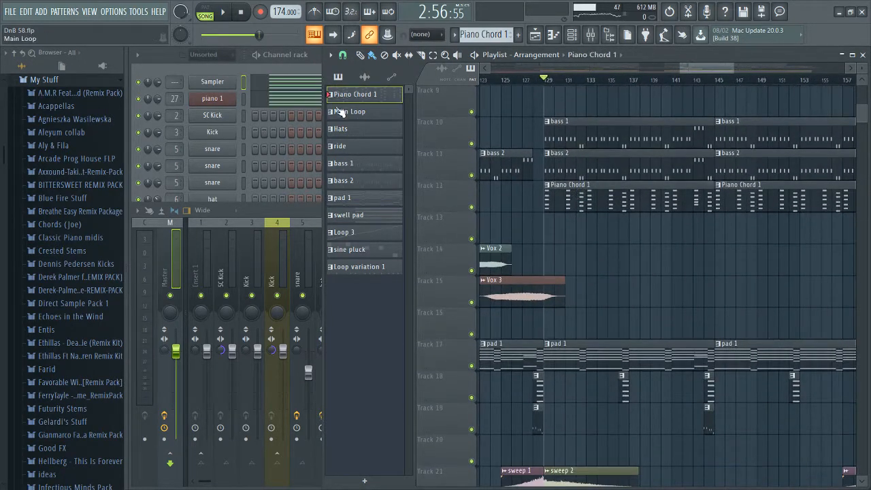
click(282, 61)
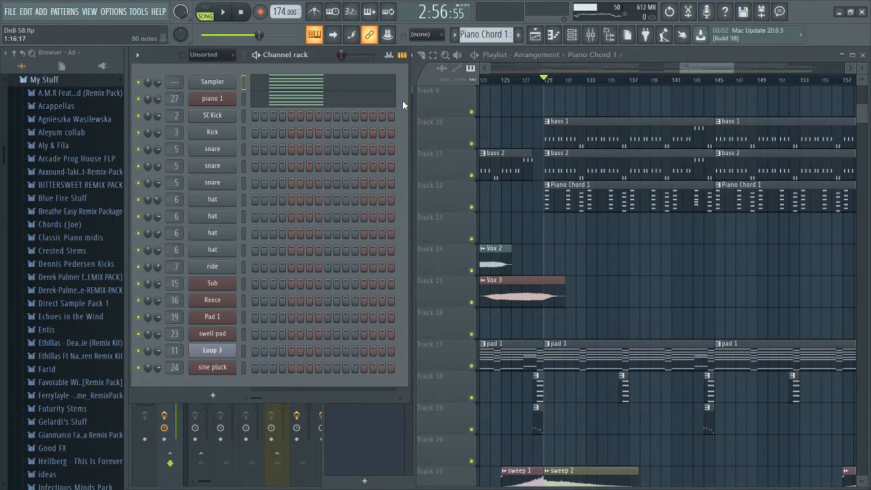
drag(410, 104, 850, 134)
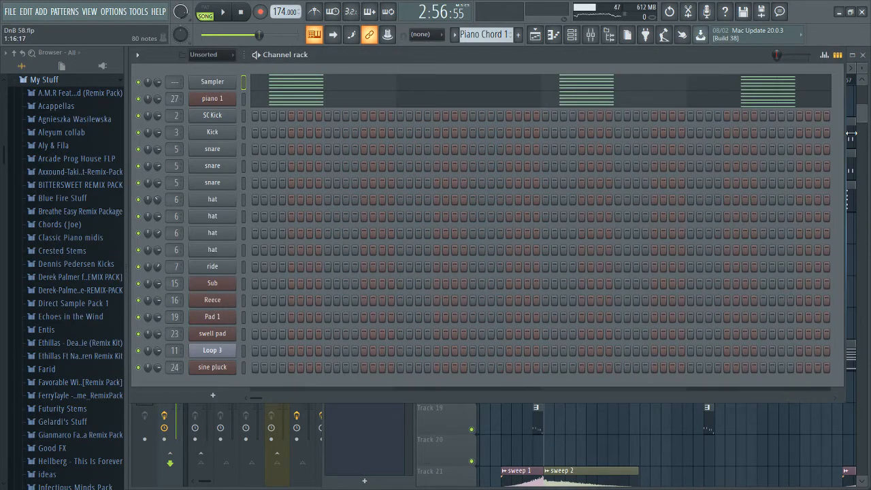
click(496, 104)
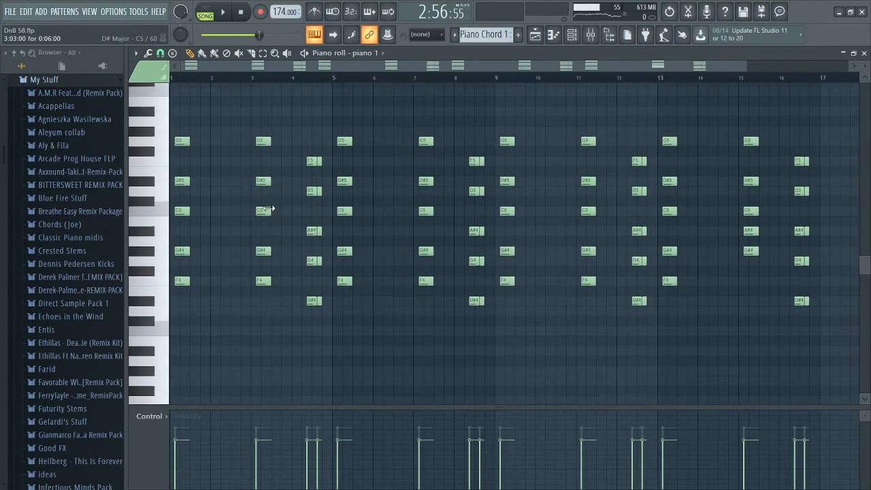
Examine the piano 1 chord notes across all 16 bars of the pattern, auditioning notes of the first chord.
scroll(269, 209, down, 1)
scroll(137, 221, up, 6)
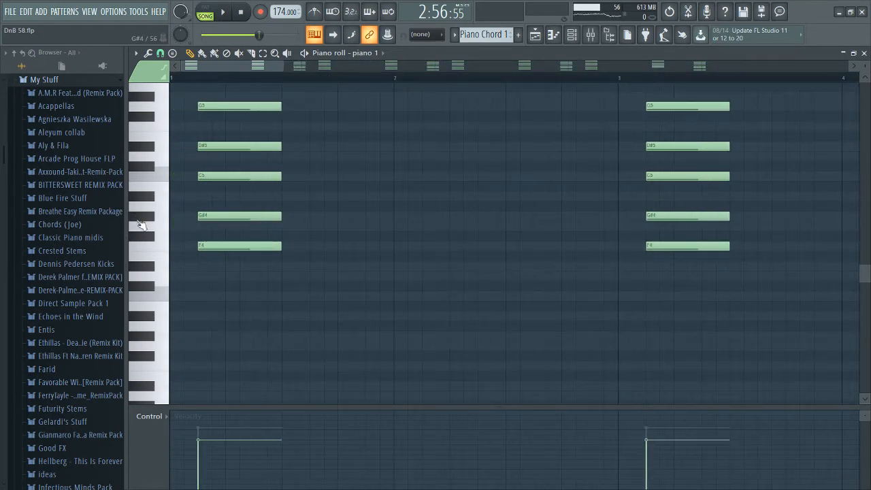
scroll(177, 242, down, 2)
alt+right_click(200, 243)
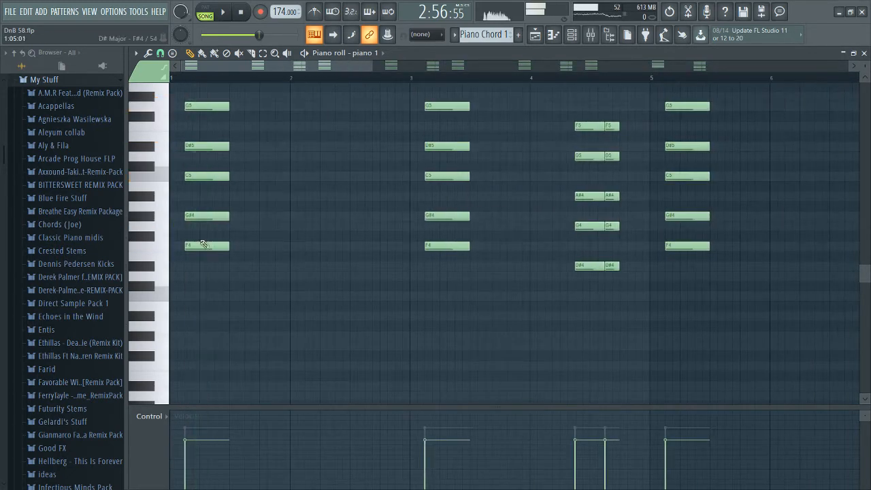
scroll(457, 276, down, 1)
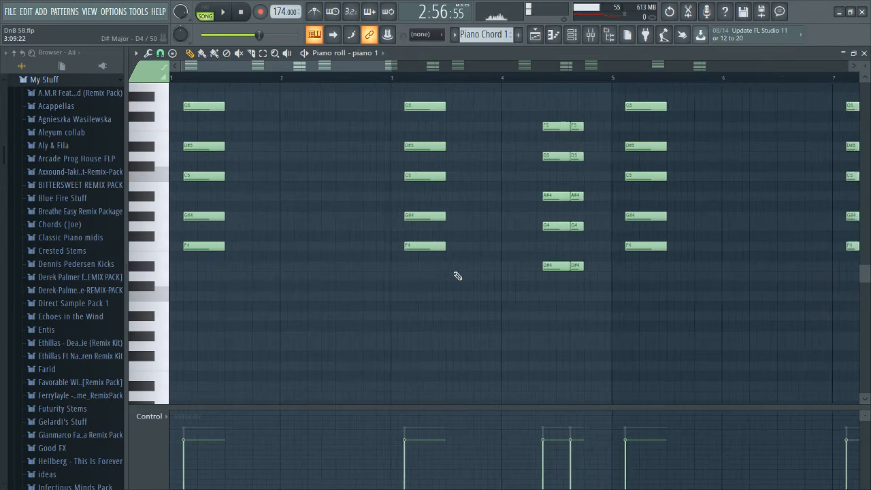
scroll(517, 264, down, 5)
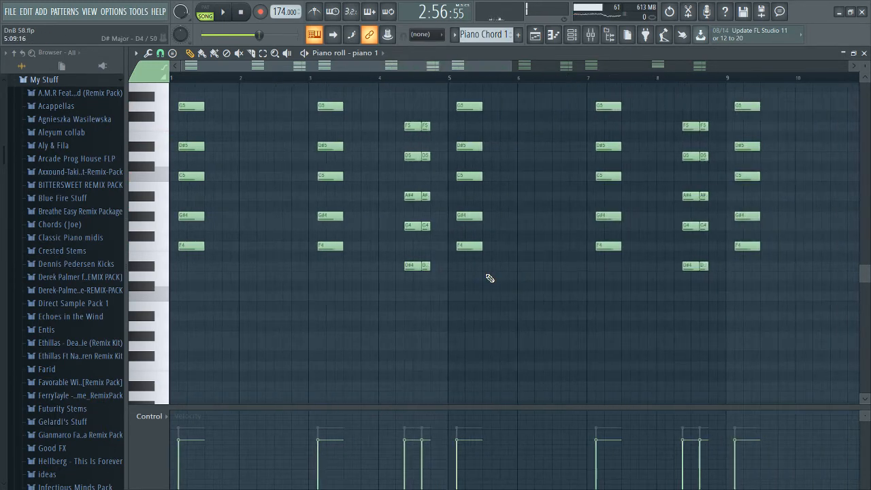
scroll(708, 246, up, 5)
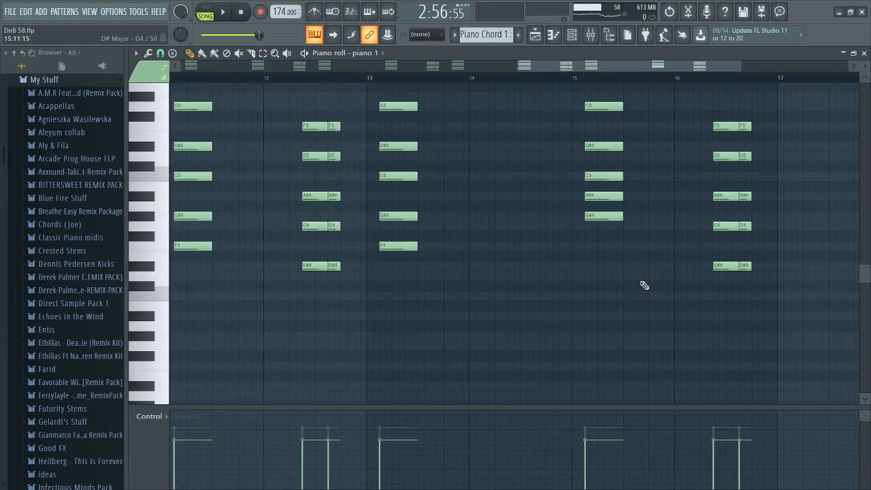
scroll(645, 289, down, 4)
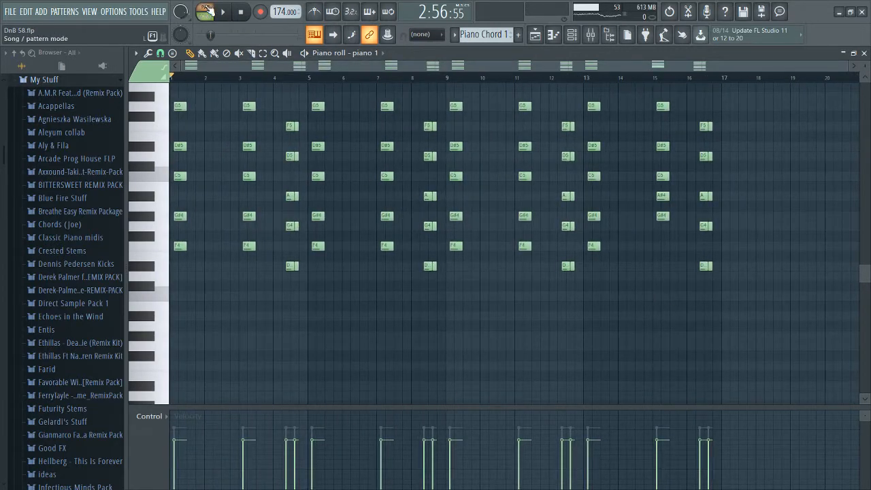
Audition the full piano 1 chords at bars 3, 4 and 15 of the pattern, and stop playback.
alt+right_click(250, 195)
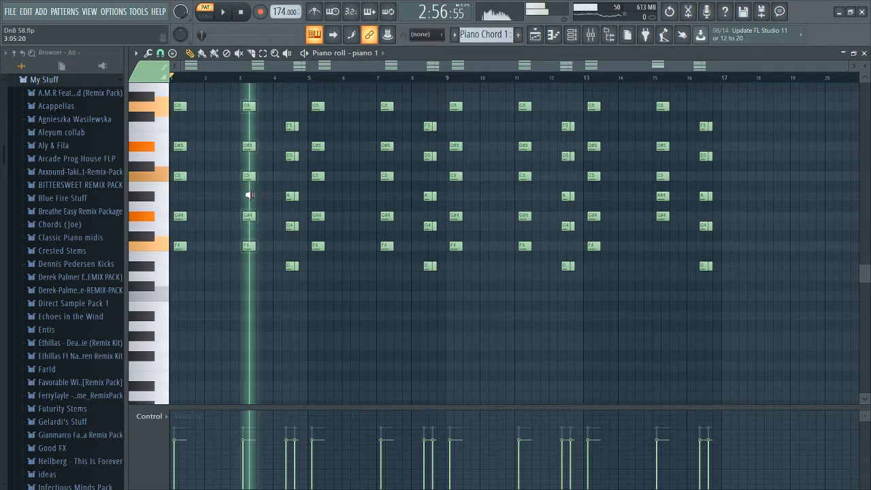
alt+right_click(288, 204)
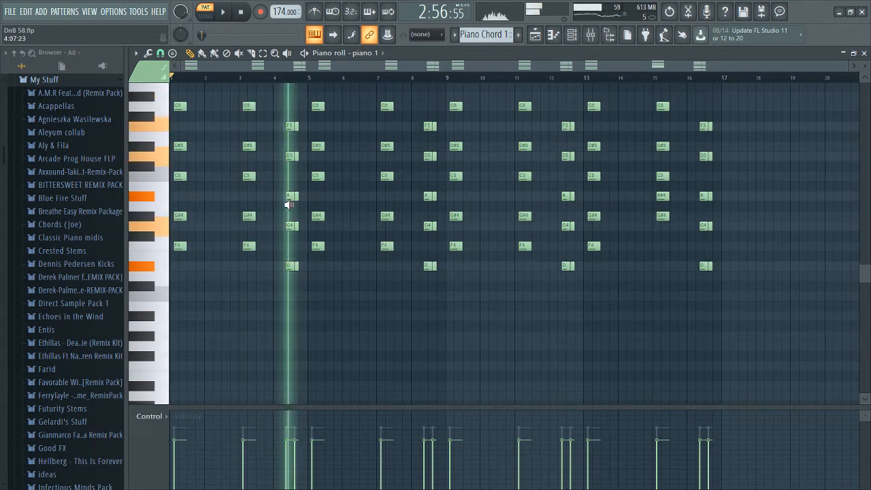
alt+right_click(661, 216)
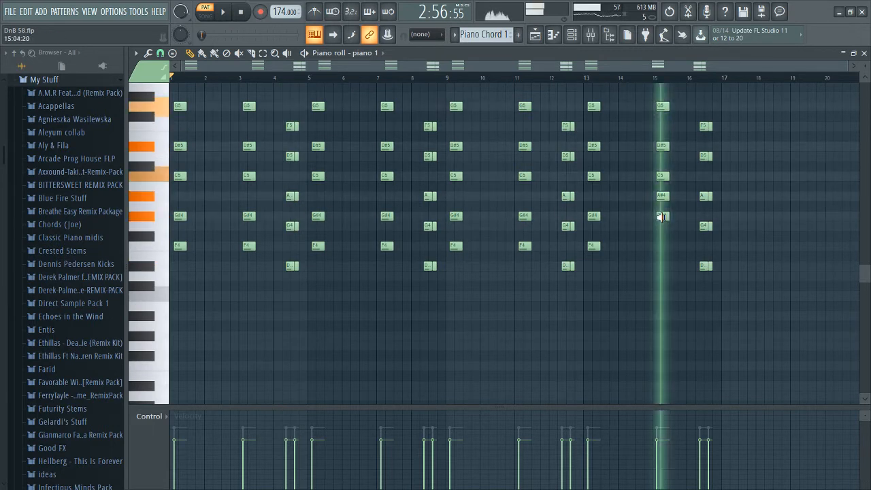
click(240, 13)
scroll(509, 166, up, 2)
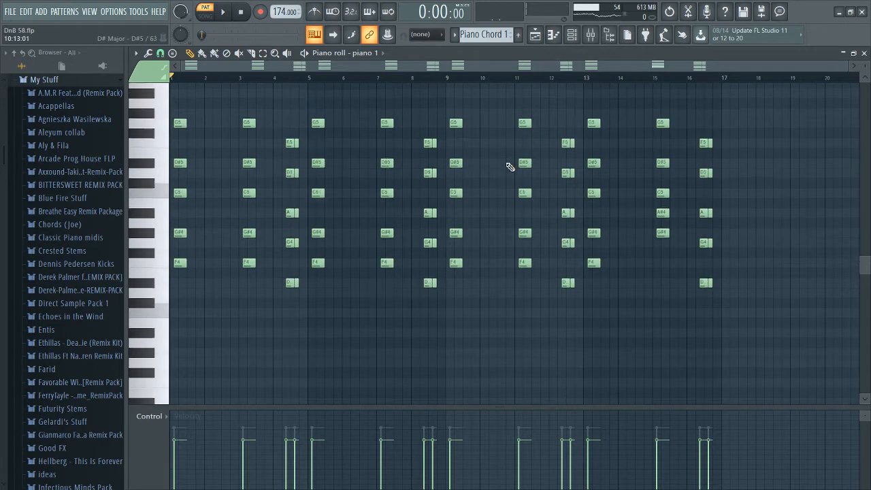
Open the piano 1 channel's Kontakt instrument, move it clear of the channel names to examine The Grandeur patch, and close it.
key(F6)
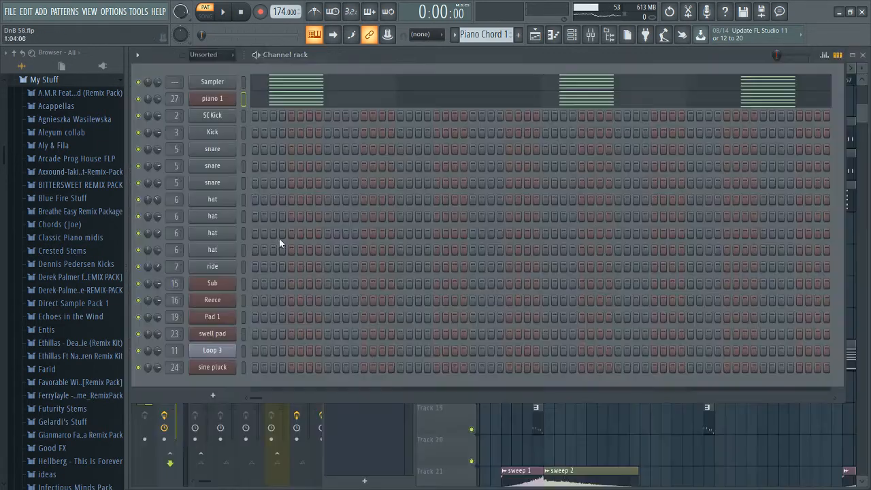
click(213, 100)
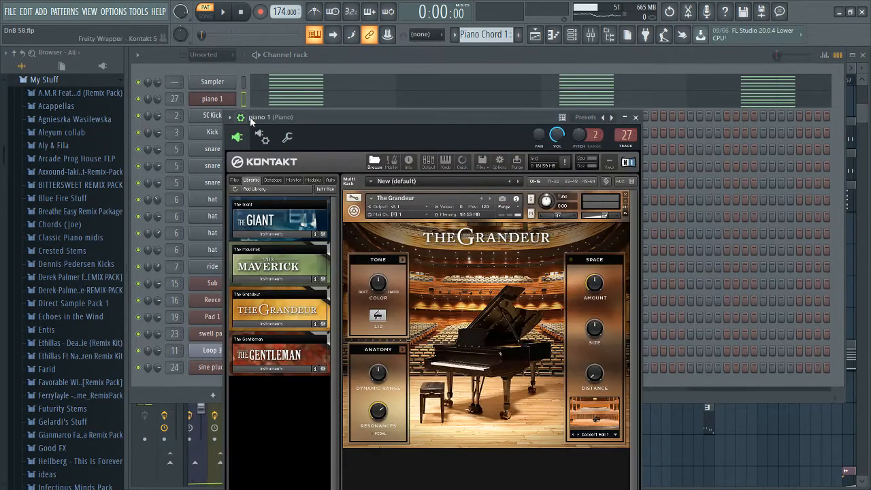
drag(387, 123, 453, 95)
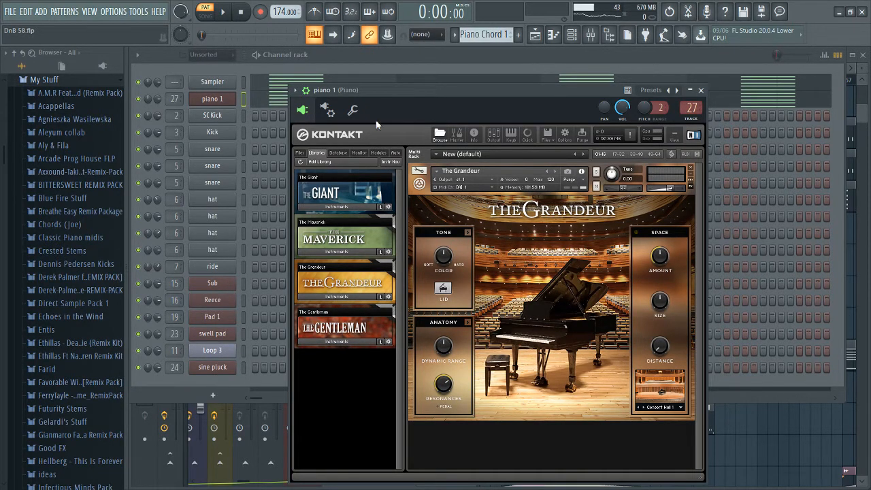
drag(433, 97, 456, 90)
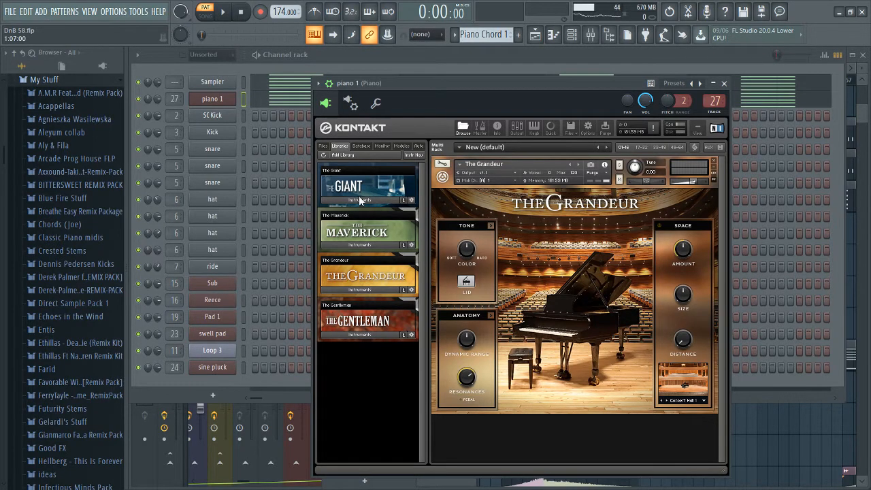
mouse_move(451, 86)
mouse_down()
mouse_move(466, 88)
mouse_move(428, 81)
mouse_move(464, 84)
mouse_up()
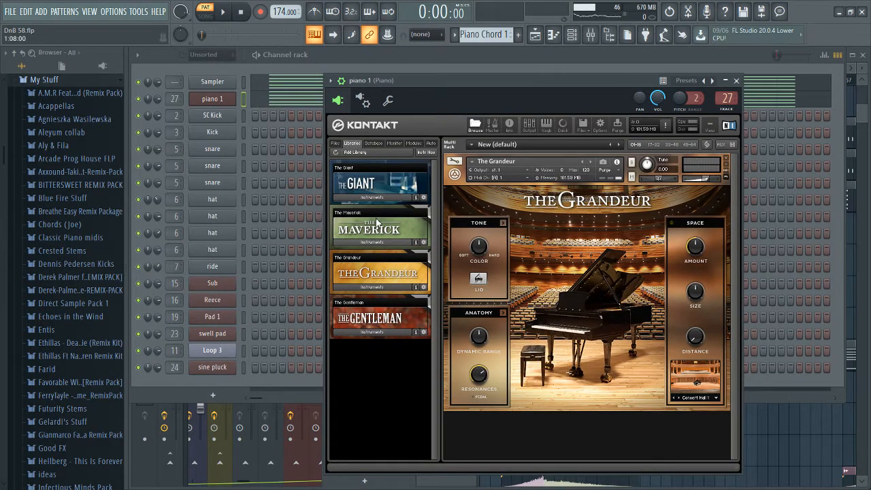
click(225, 100)
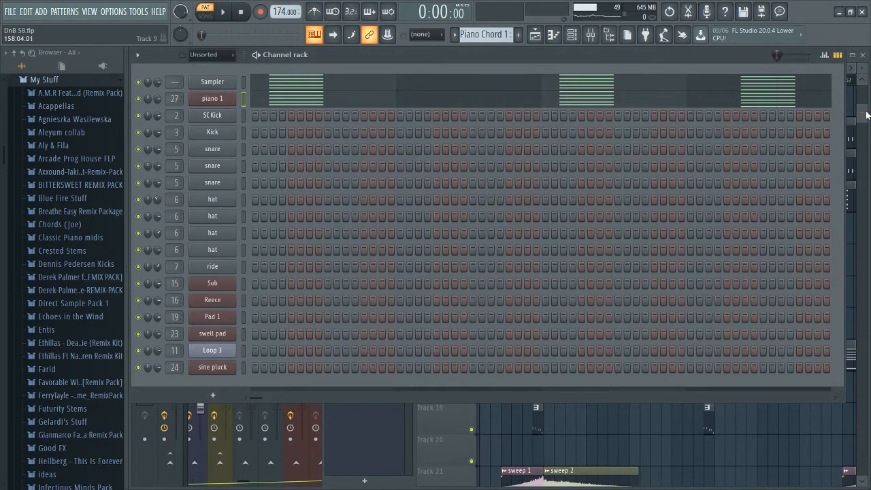
Select the pad 1 pattern on Track 17 and compare it with the bass and piano chord clips from bar 129.
key(F5)
scroll(589, 230, down, 3)
click(579, 246)
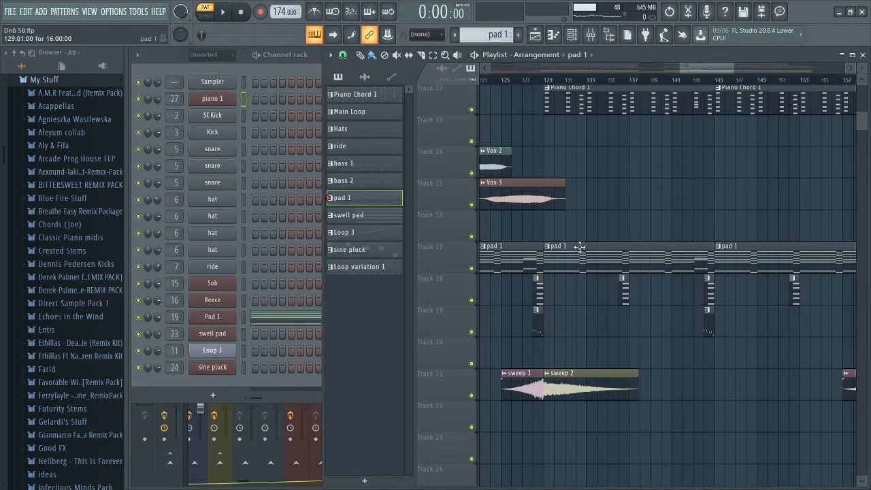
scroll(582, 228, up, 3)
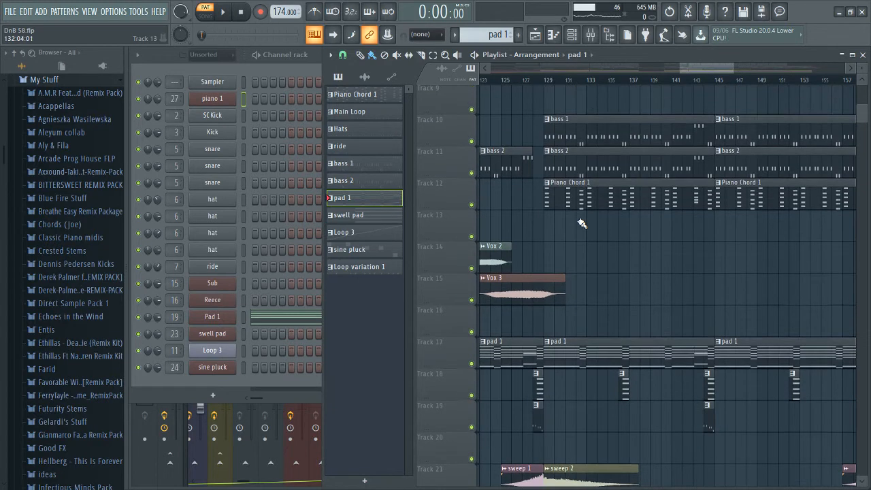
scroll(560, 224, up, 2)
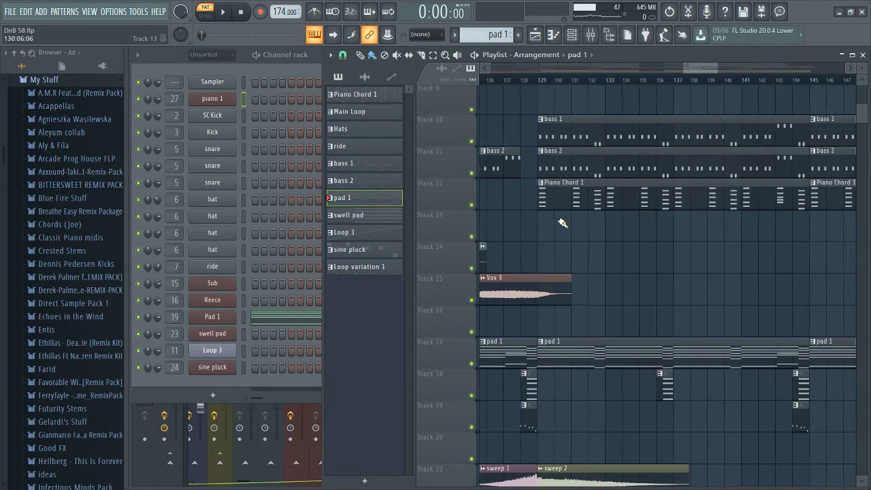
scroll(549, 197, up, 3)
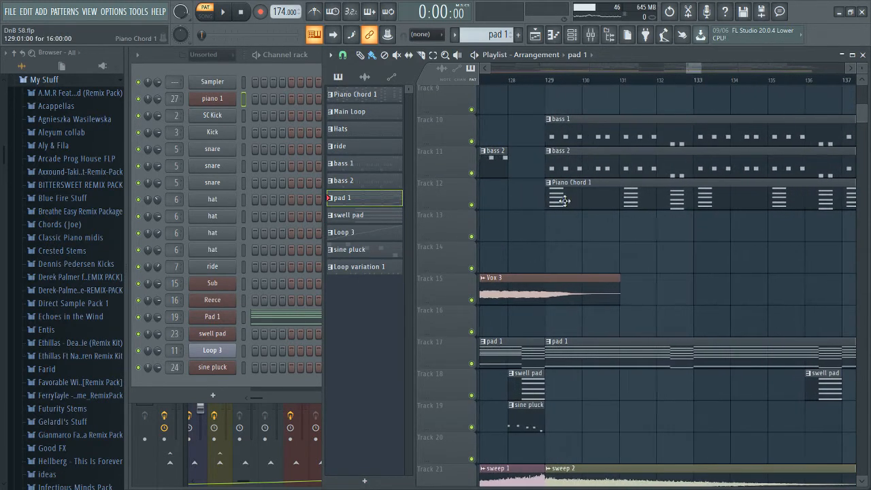
Reopen the Piano Chord 1 notes in the Piano roll and examine the chord placement in the opening bars up close.
click(593, 199)
click(292, 95)
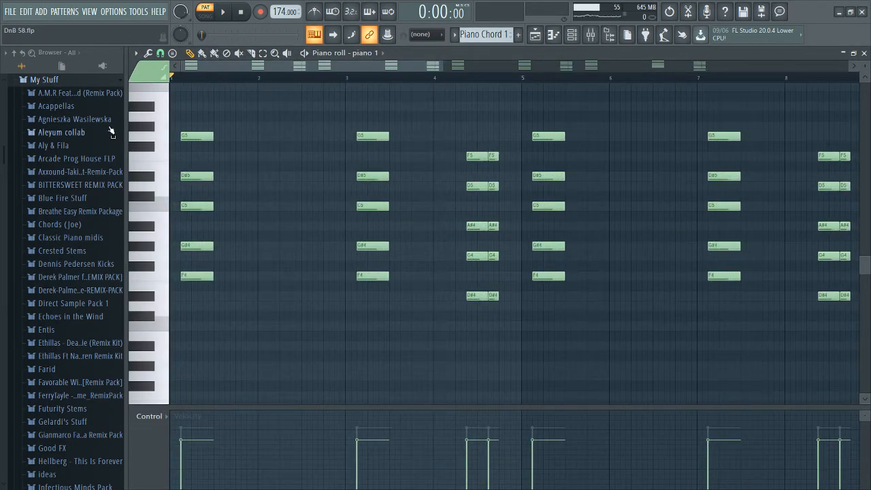
scroll(135, 147, up, 2)
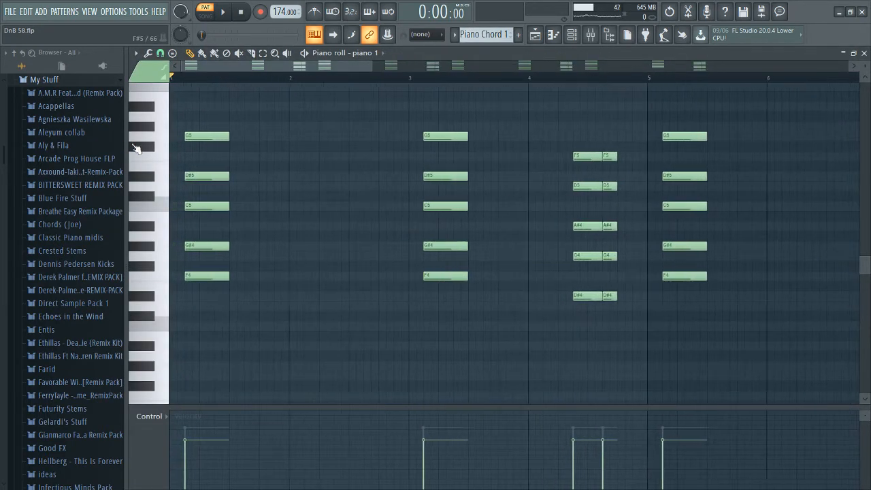
scroll(206, 139, down, 1)
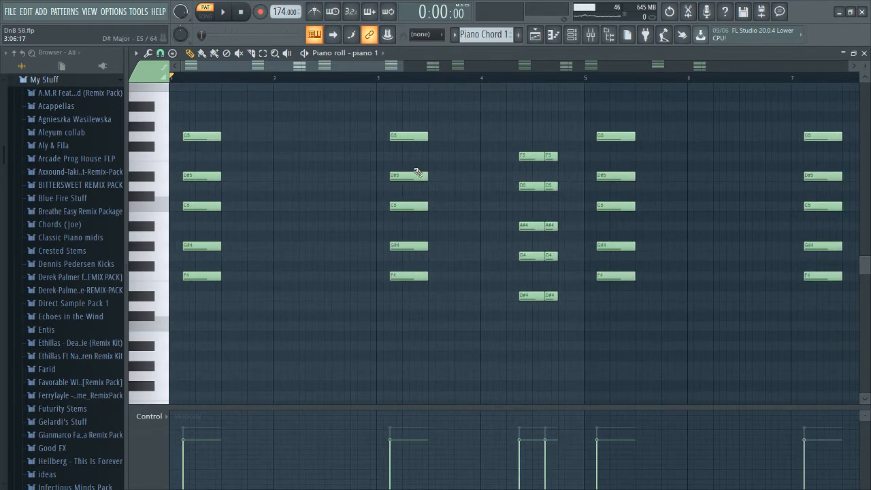
scroll(503, 251, down, 3)
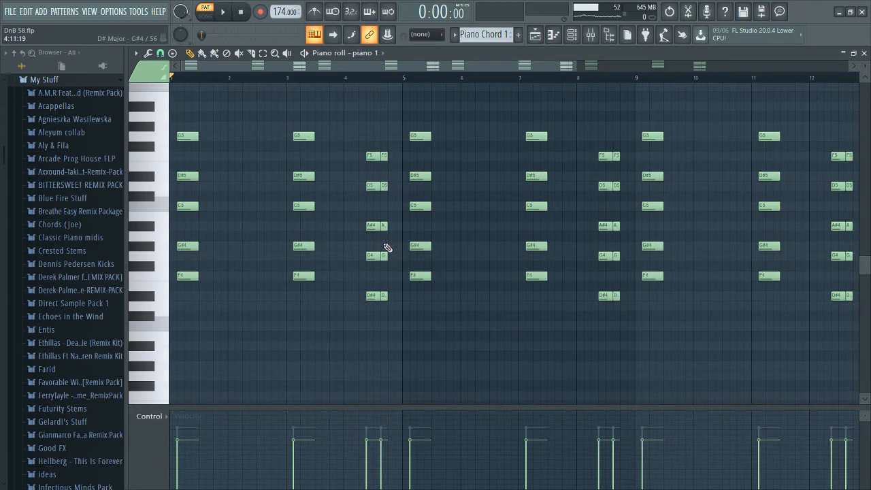
scroll(387, 248, up, 5)
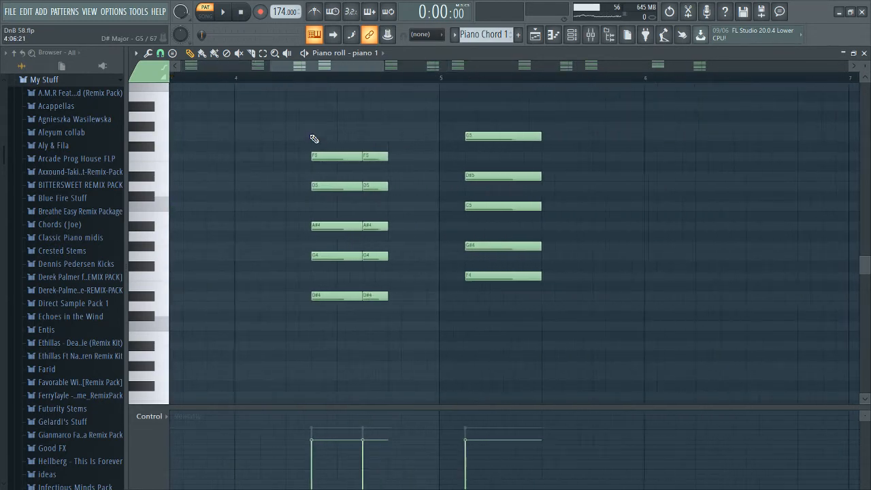
scroll(306, 66, down, 4)
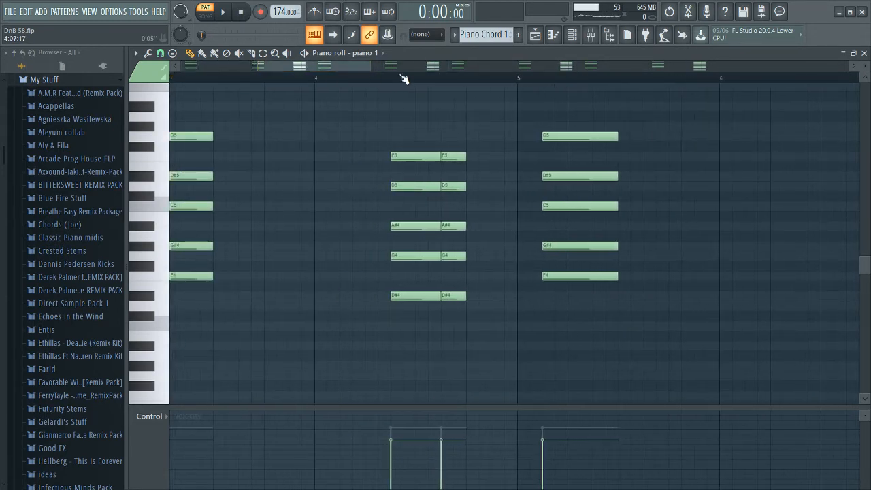
Select the two back-to-back chords in bar 4, compare them with the whole 16-bar pattern, and close the Piano roll.
drag(299, 103, 237, 347)
drag(344, 122, 381, 331)
scroll(348, 295, up, 3)
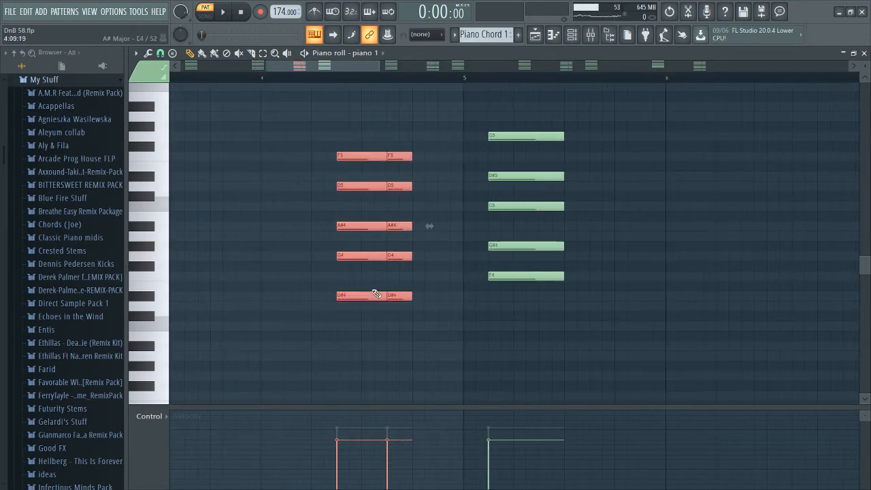
scroll(391, 303, down, 6)
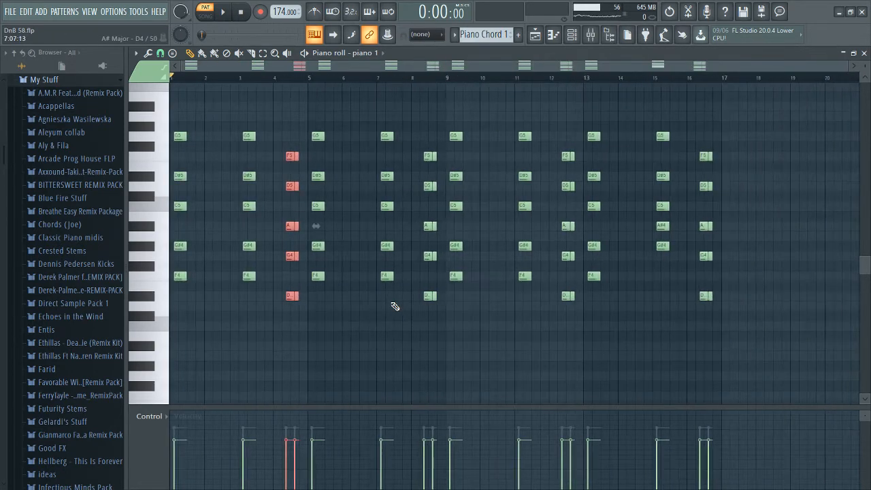
key(Escape)
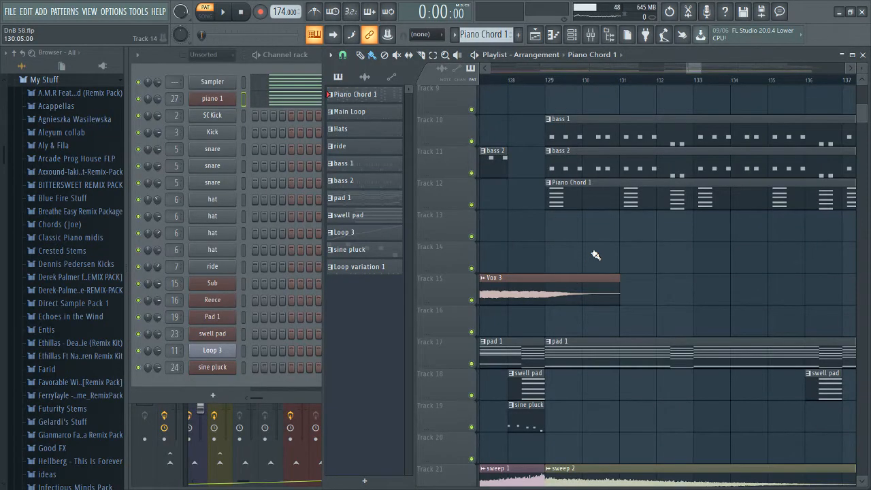
Select the pad 1 pattern and open its Pad 1 Sylenth1 instrument, checking the channel's arpeggiator and tracking settings before returning to the synth.
scroll(579, 356, down, 1)
click(578, 334)
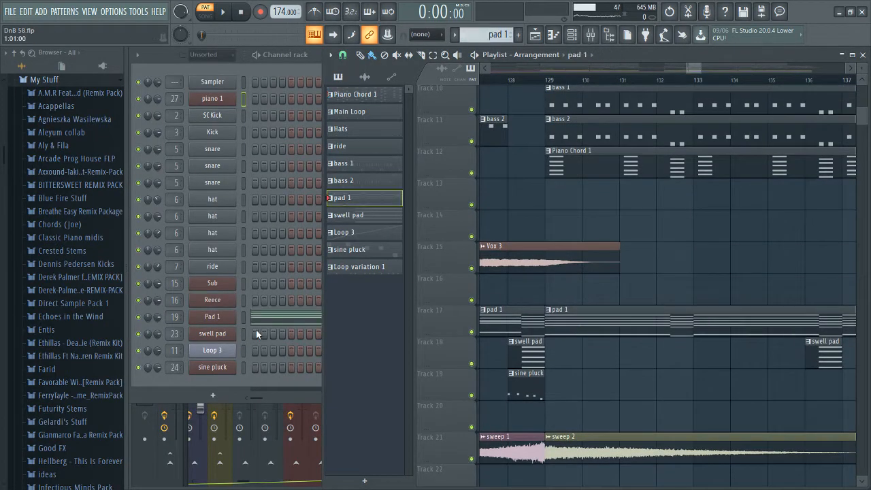
click(231, 324)
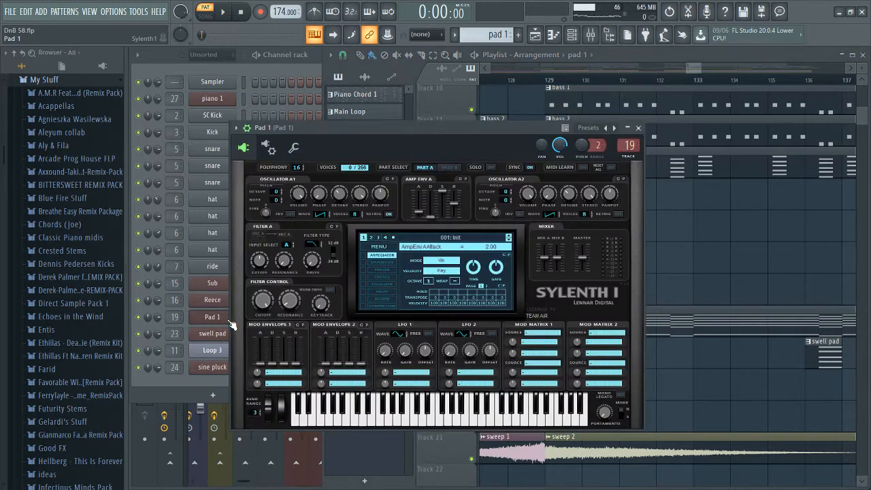
click(284, 183)
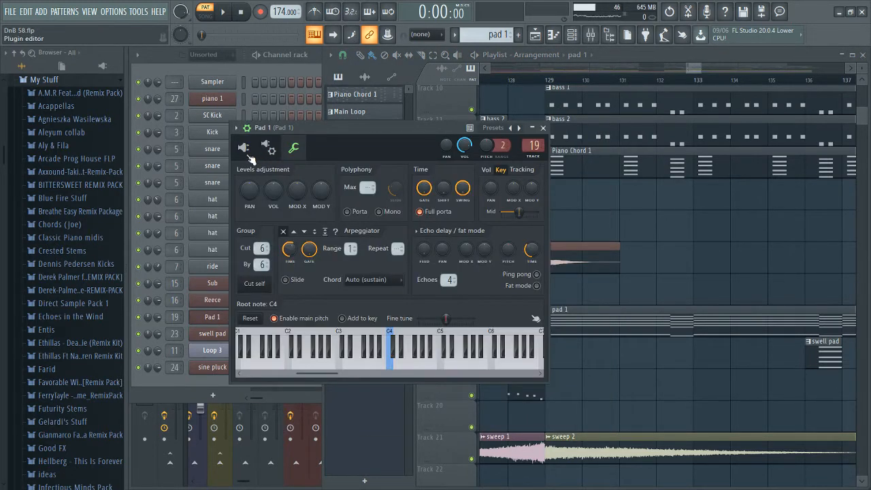
click(264, 150)
click(293, 147)
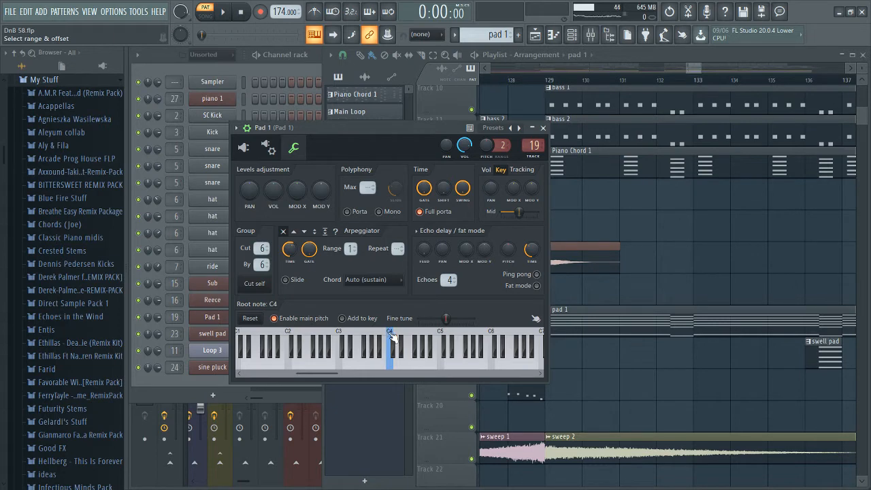
click(246, 150)
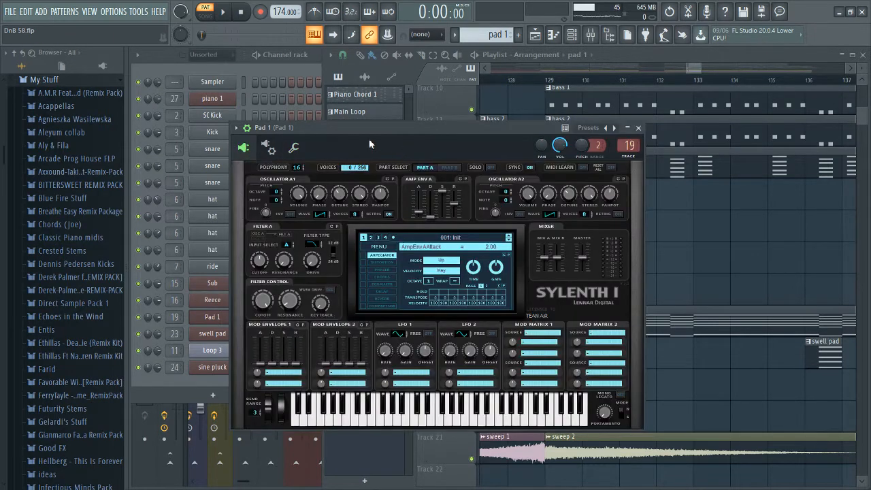
drag(382, 127, 437, 133)
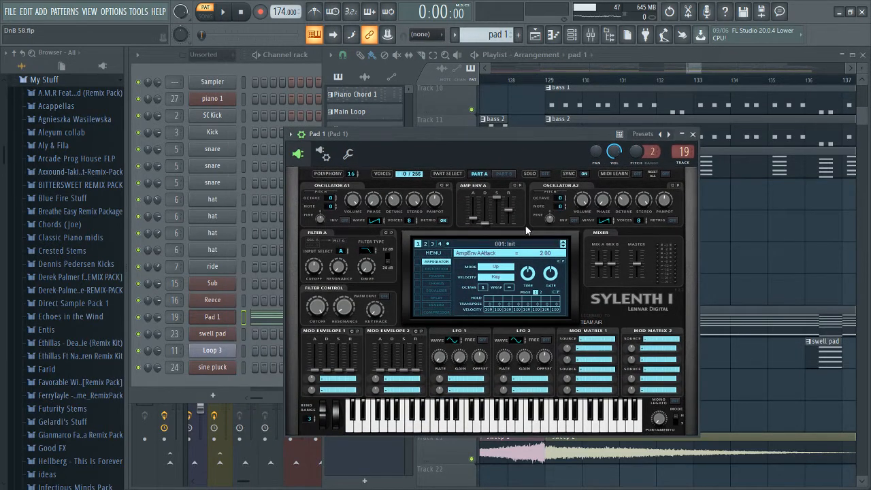
Compare Part B with Part A of the Pad 1 synth patch, examine the oscillator and envelope settings, and close the instrument.
click(504, 174)
click(480, 174)
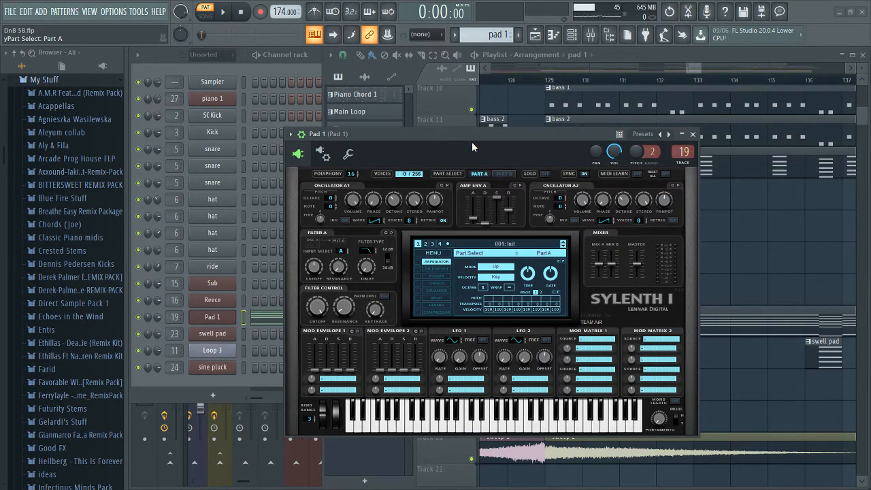
mouse_move(471, 144)
mouse_down()
mouse_move(447, 141)
mouse_move(476, 148)
mouse_move(475, 155)
mouse_up()
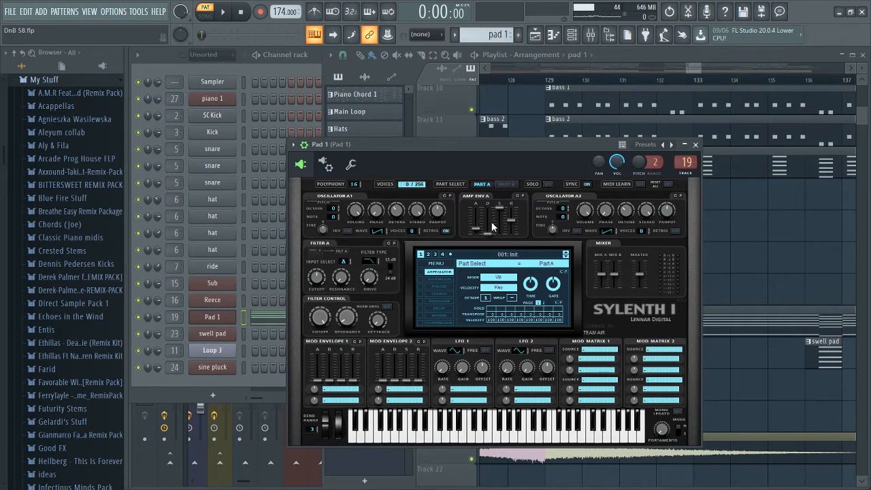
click(695, 144)
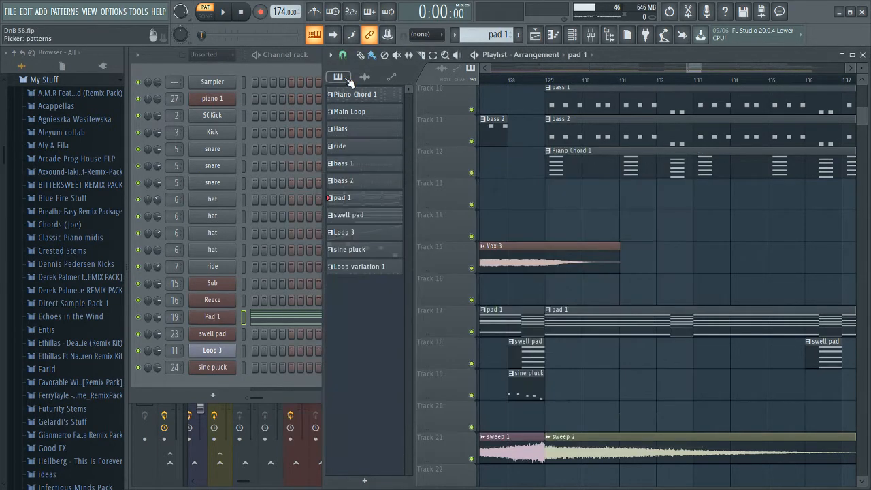
Bring the Channel rack forward and play back a few bars of the pad 1 pattern on its own.
click(313, 72)
key(space)
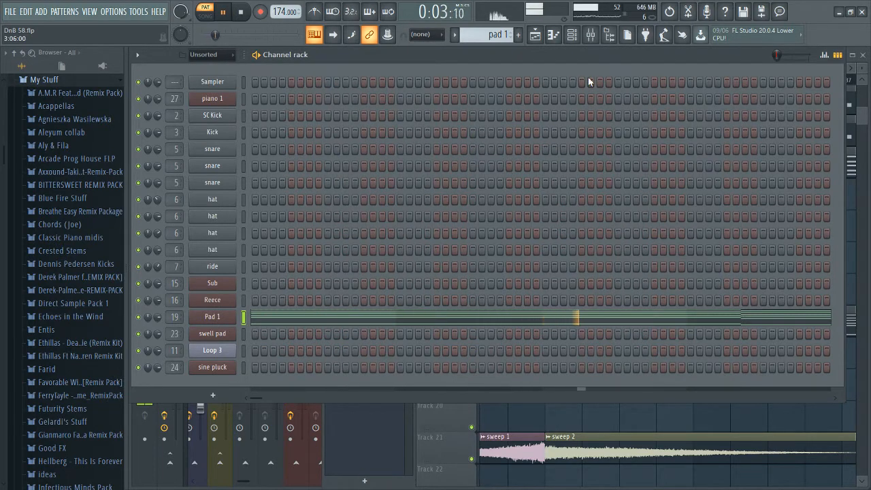
key(space)
Open the Mixer and select the Pads bus on track 22 to view its effects chain.
click(595, 43)
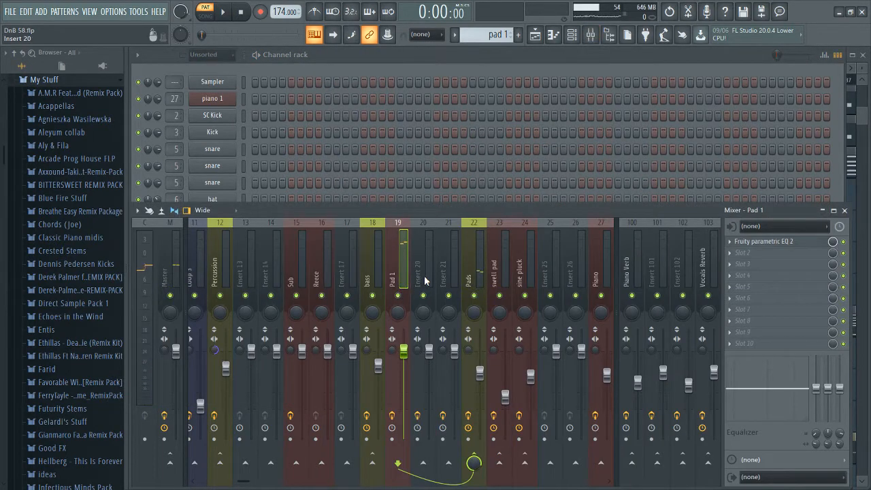
click(473, 275)
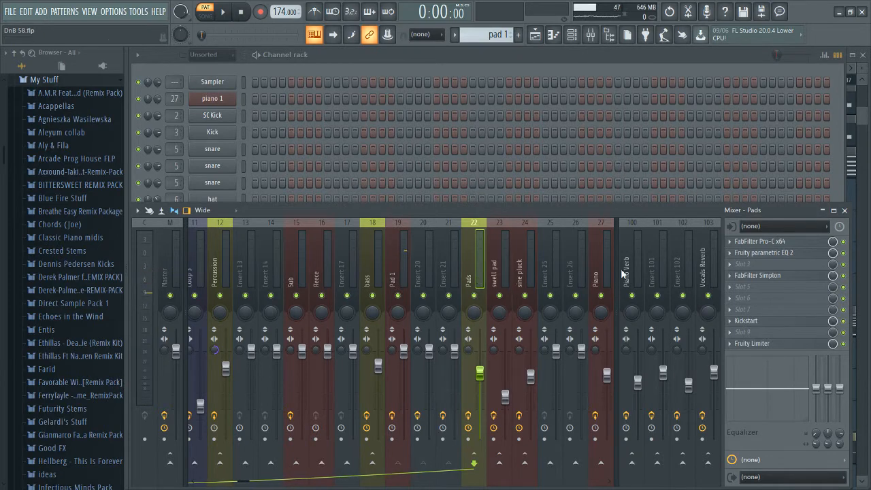
Inspect the Pads bus's FabFilter Pro-C while playing the pad 1 pattern, and view the high-pass curve in its Fruity parametric EQ 2.
click(763, 241)
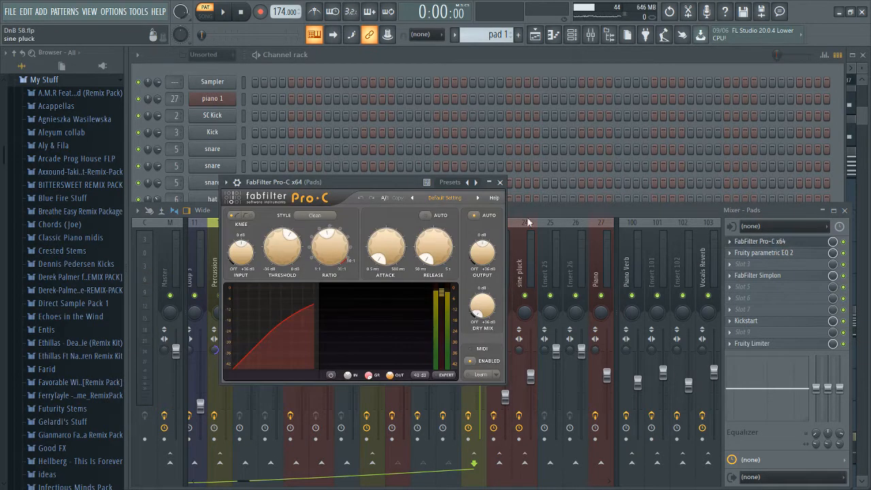
key(space)
drag(390, 180, 408, 186)
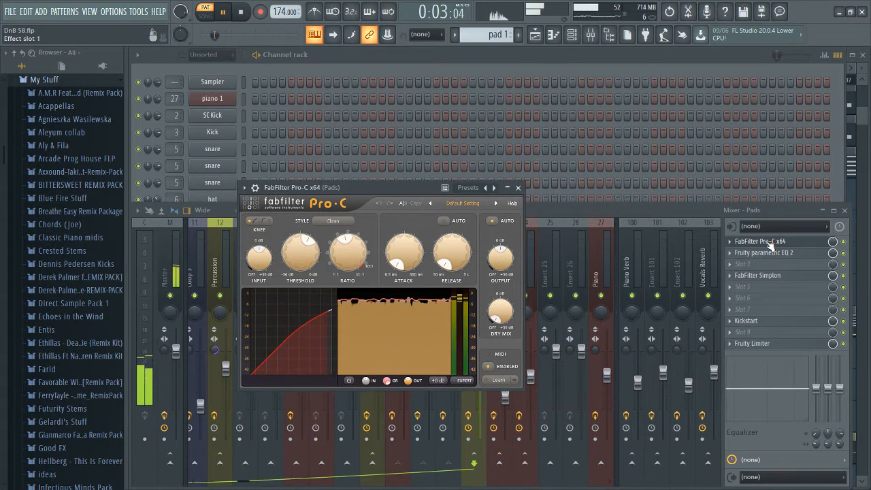
click(769, 242)
key(space)
click(769, 255)
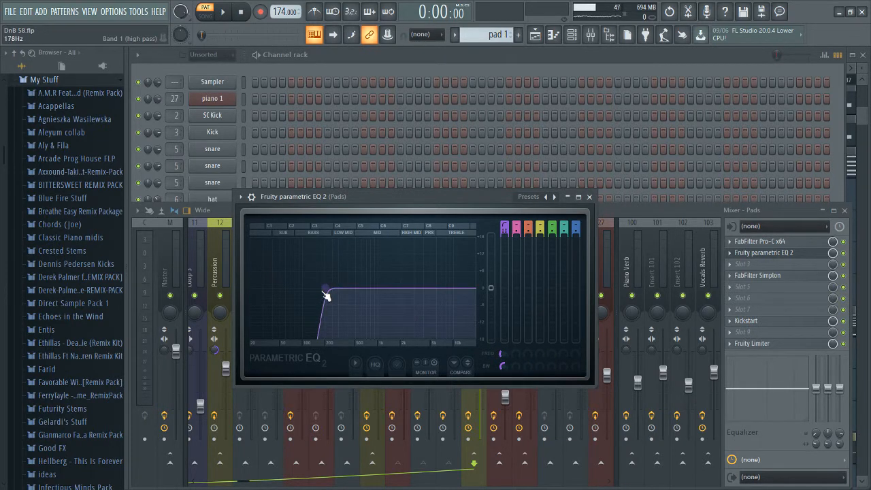
click(746, 253)
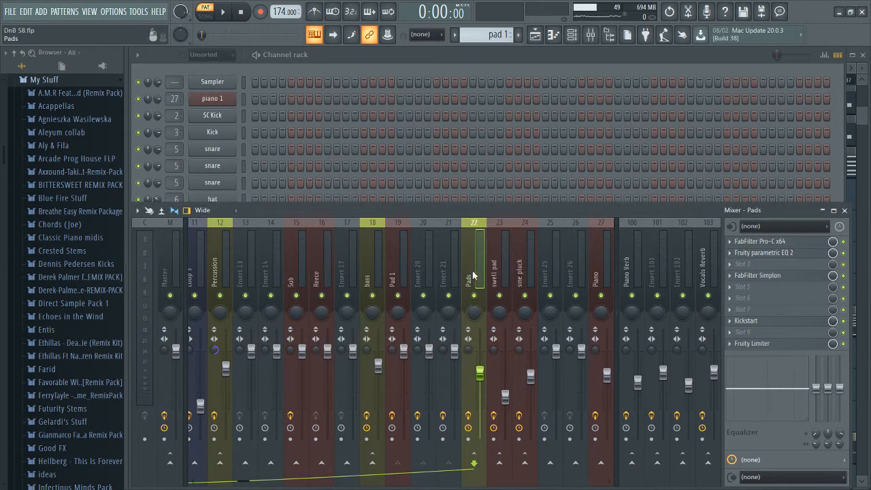
Open FabFilter Simplon on the Pads bus and nudge the Filter 1 frequency slightly upward while the pad 1 pattern plays.
click(756, 276)
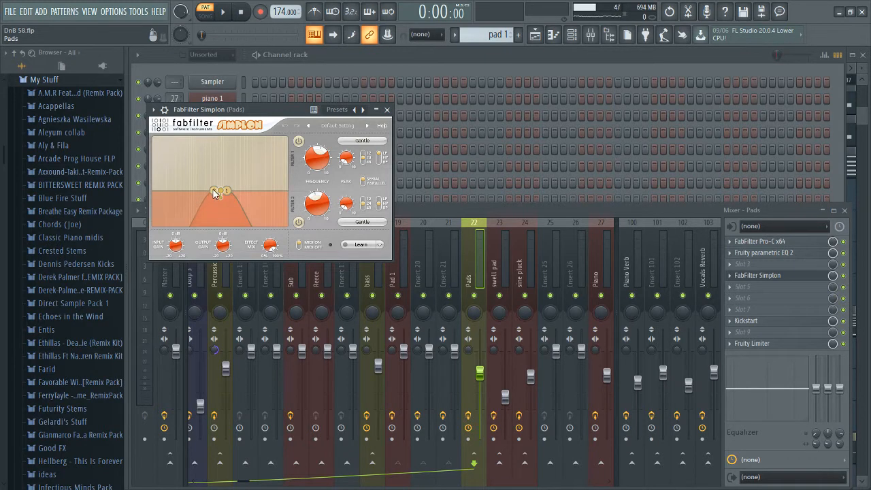
mouse_move(318, 199)
drag(299, 113, 486, 196)
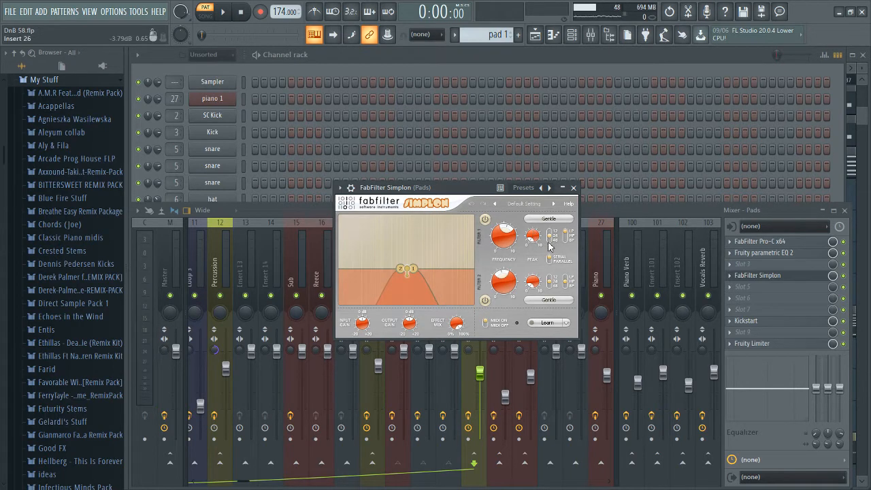
mouse_move(507, 236)
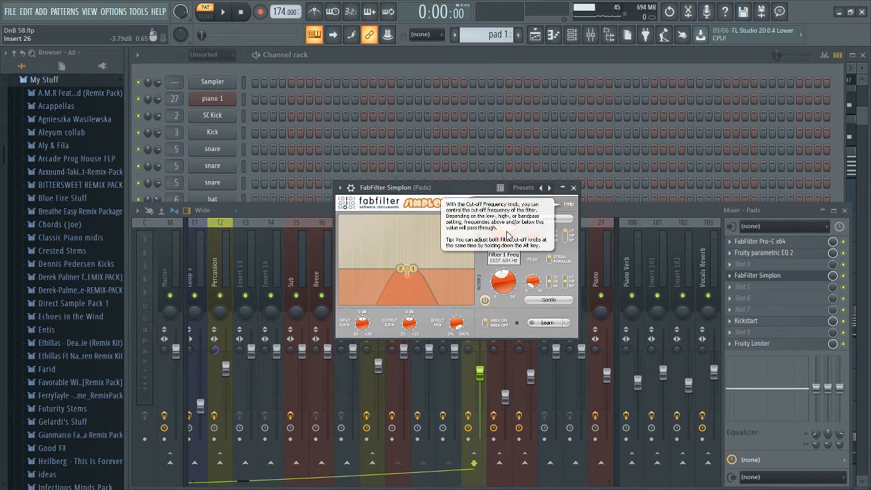
key(space)
drag(506, 229, 508, 225)
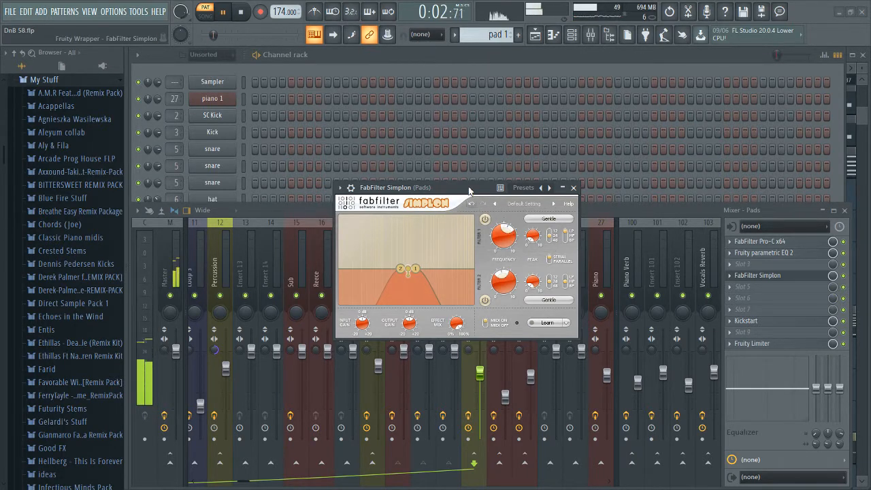
key(space)
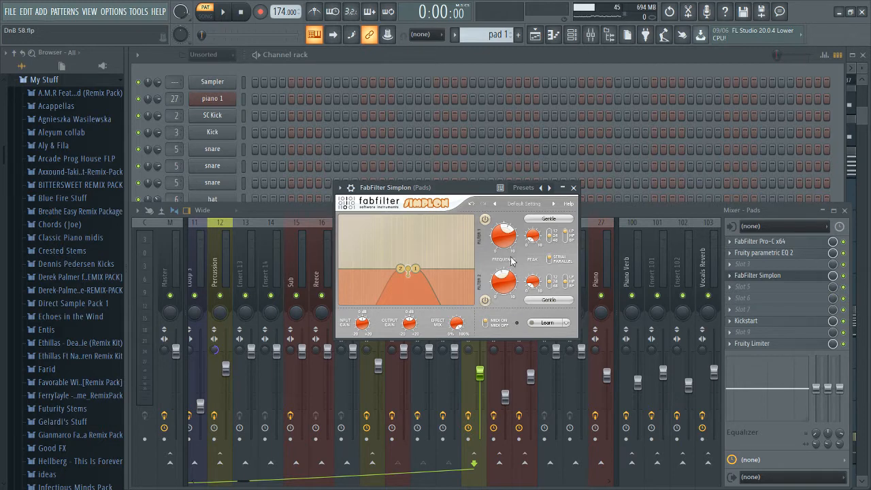
Check the Filter 2 cutoff frequency in FabFilter Simplon and close the plugin.
drag(455, 189, 461, 193)
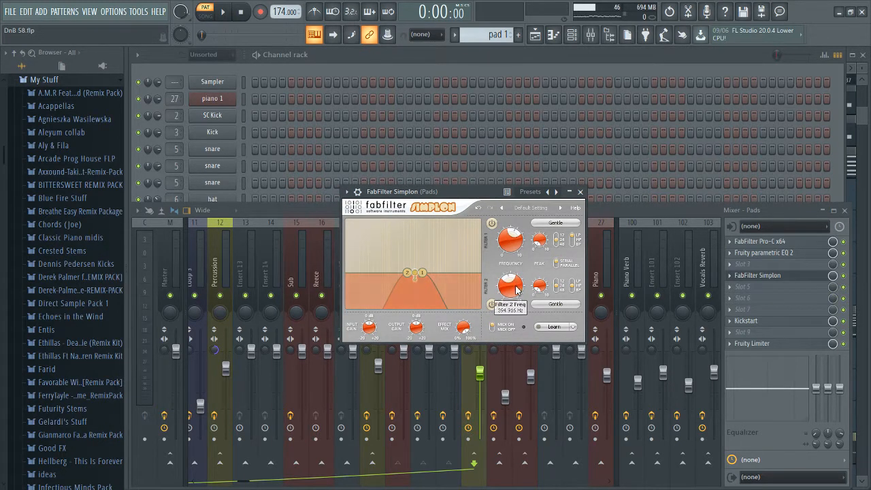
mouse_move(510, 282)
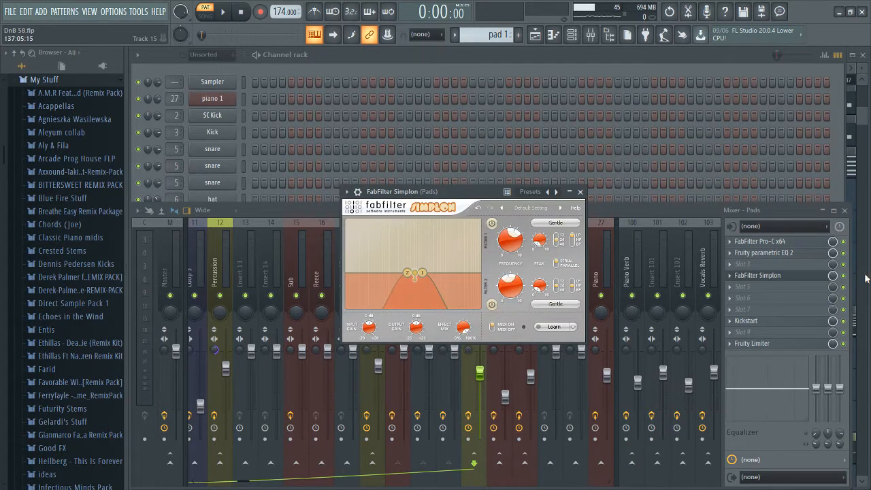
click(768, 276)
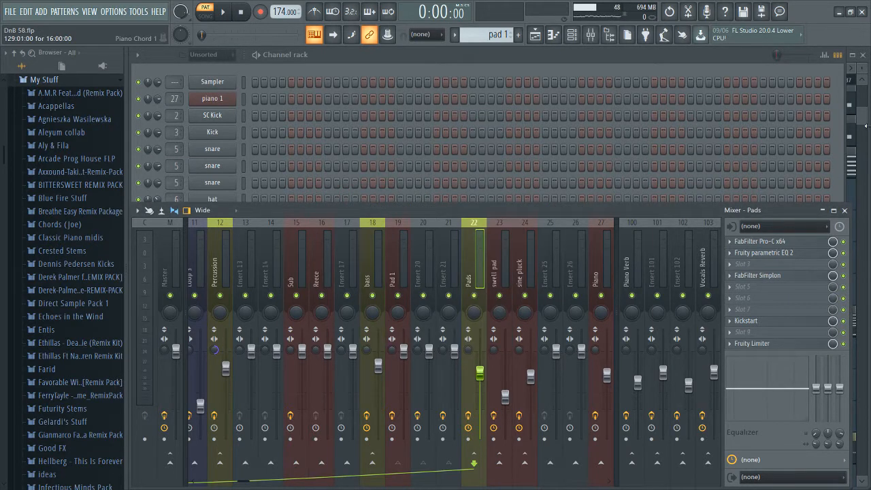
Bring the Playlist forward and examine how the piano, vocal, pad and sweep clips are arranged around bars 124 to 144.
drag(863, 120, 863, 125)
scroll(612, 173, down, 3)
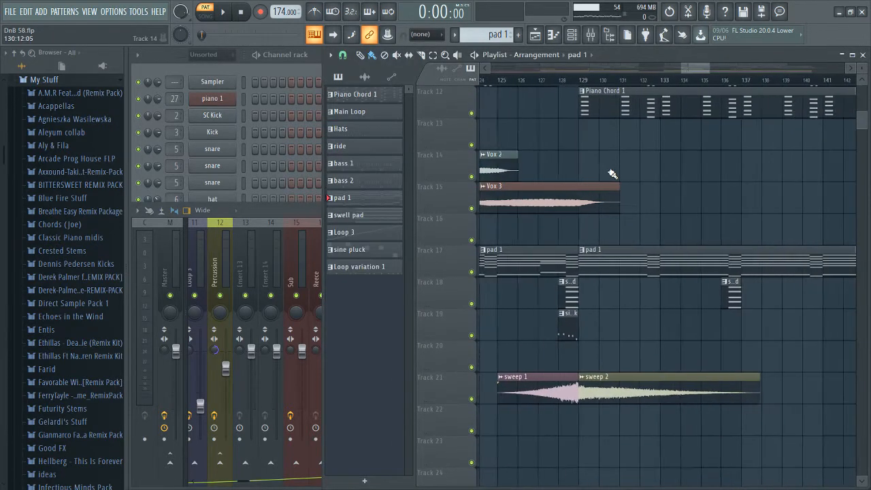
scroll(602, 176, up, 4)
scroll(593, 177, down, 3)
scroll(629, 252, up, 4)
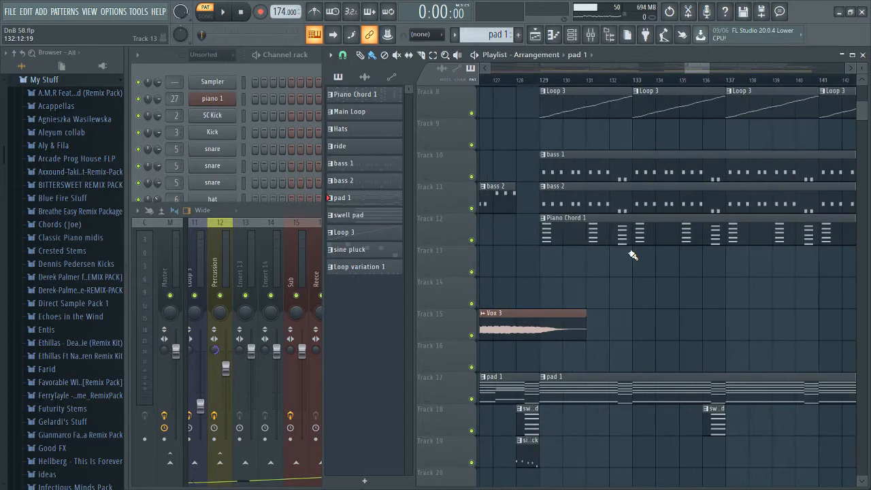
scroll(600, 287, down, 3)
scroll(599, 288, down, 3)
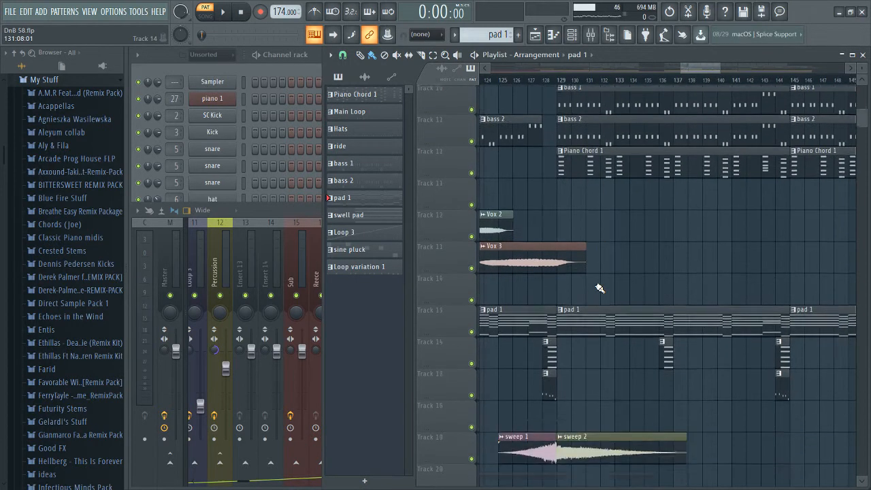
scroll(598, 288, down, 2)
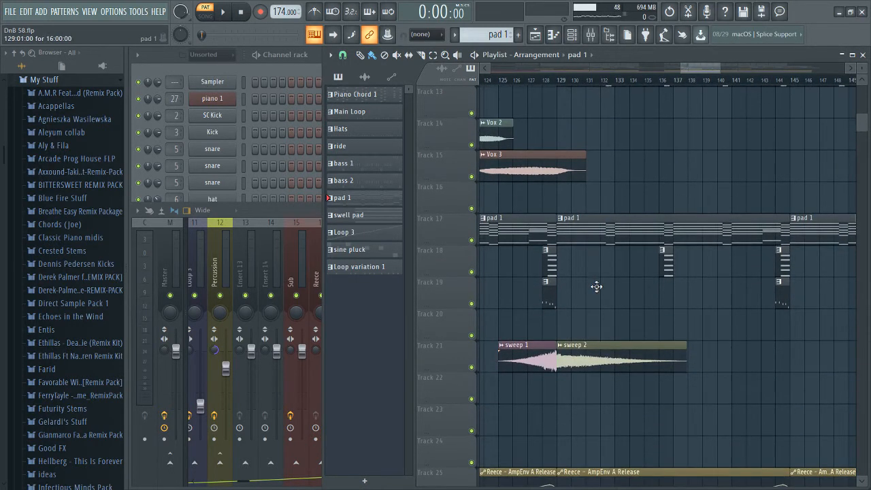
scroll(596, 286, down, 1)
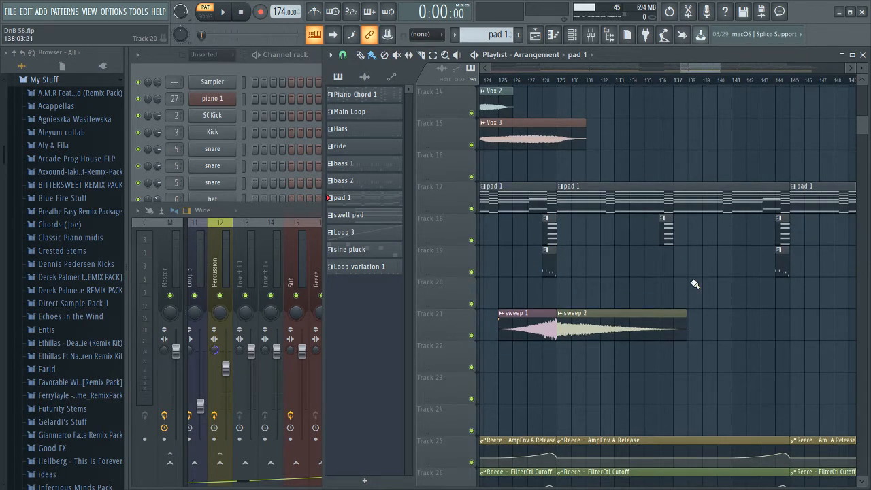
Select the Piano Chord 1 and pad 1 clips that start at bar 129 to compare their chords.
click(304, 212)
click(627, 170)
scroll(630, 194, up, 3)
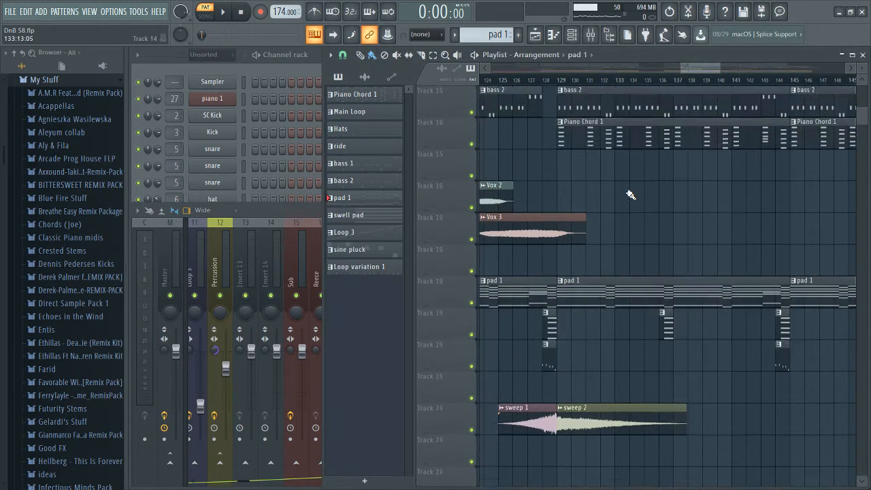
scroll(630, 195, up, 1)
drag(615, 168, 622, 318)
scroll(638, 321, down, 1)
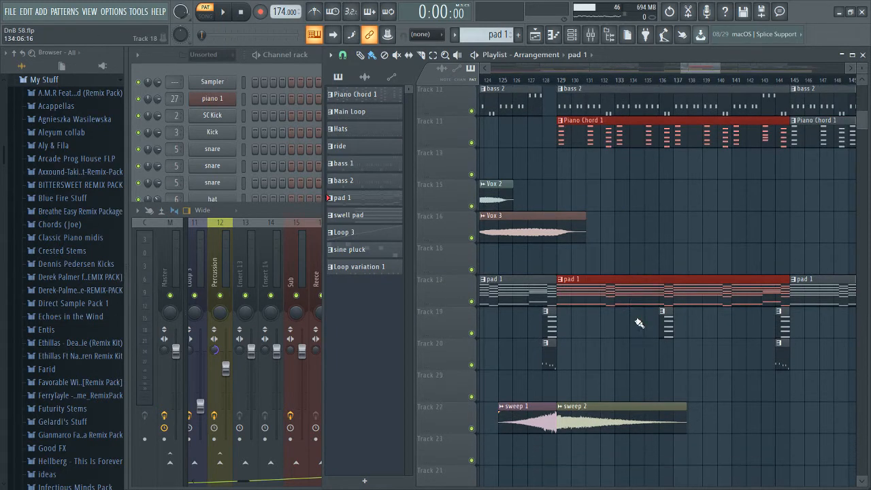
scroll(639, 323, down, 1)
Select the swell pad clip at bar 136 on track 18 as the active pattern.
scroll(640, 330, up, 4)
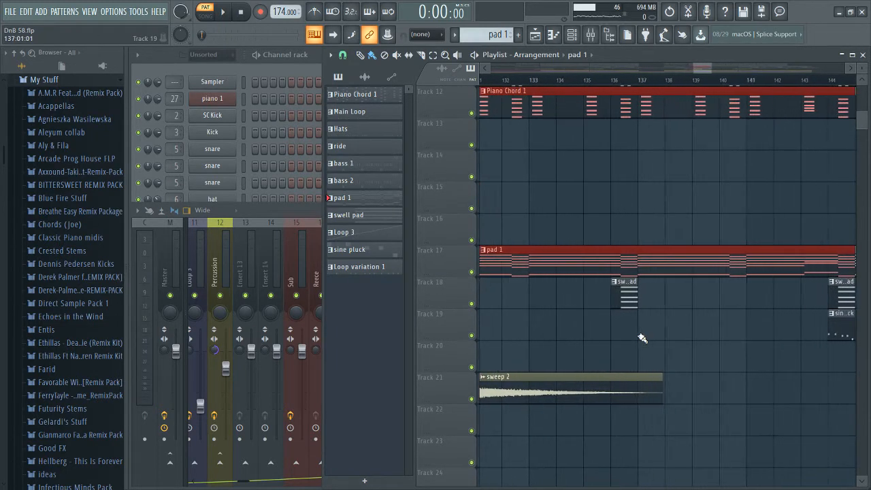
scroll(626, 336, up, 5)
click(627, 289)
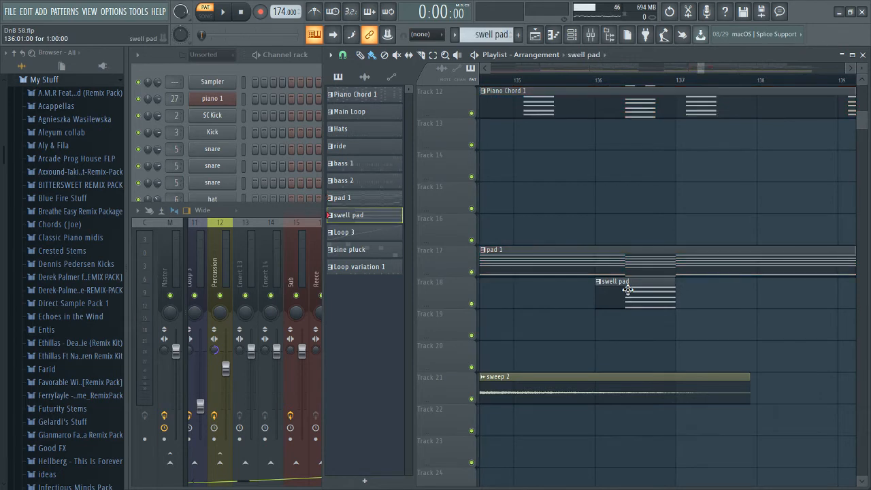
scroll(633, 291, down, 13)
scroll(639, 293, up, 9)
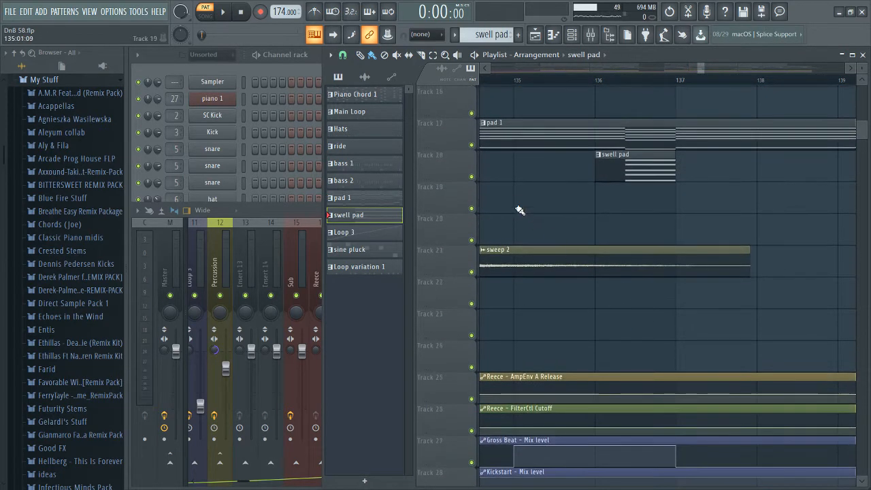
Solo track 18 and play the swell pad clip in song mode from bar 136.
ctrl+click(471, 176)
click(597, 81)
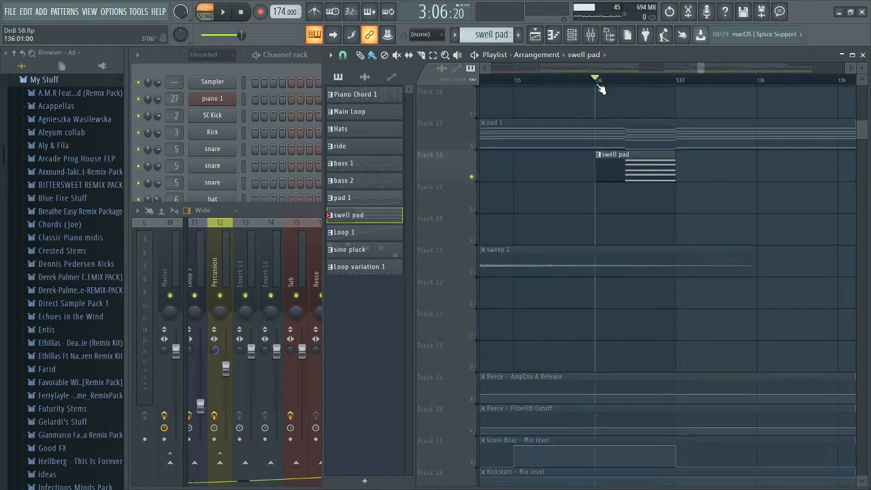
key(space)
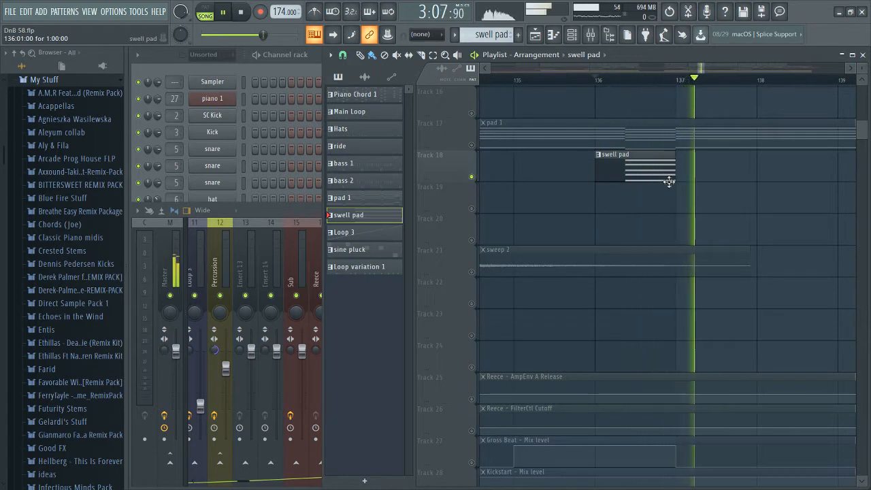
key(space)
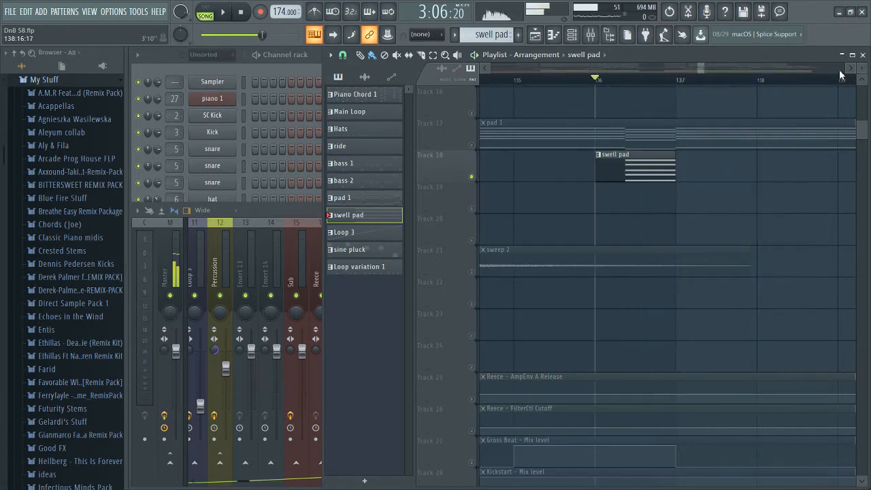
Compare the swell pad clip's chord closely with the pad 1 notes above it near bar 136.
drag(861, 68, 861, 51)
scroll(635, 231, up, 3)
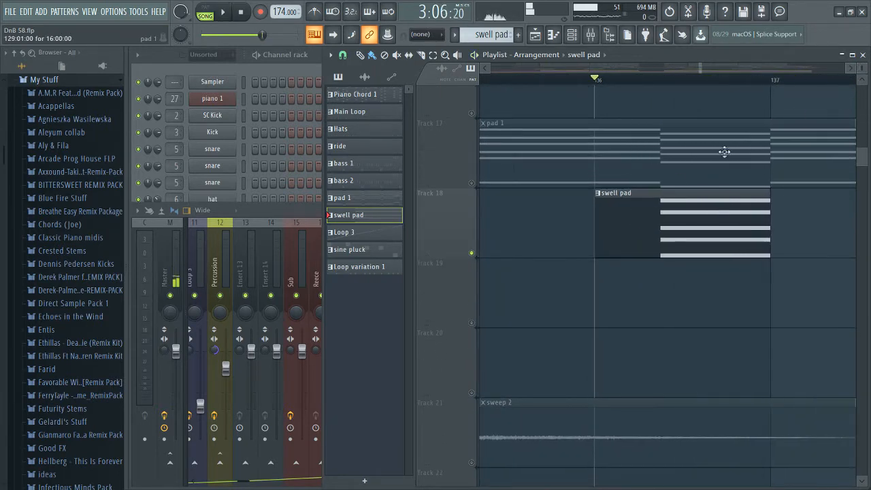
scroll(704, 179, down, 1)
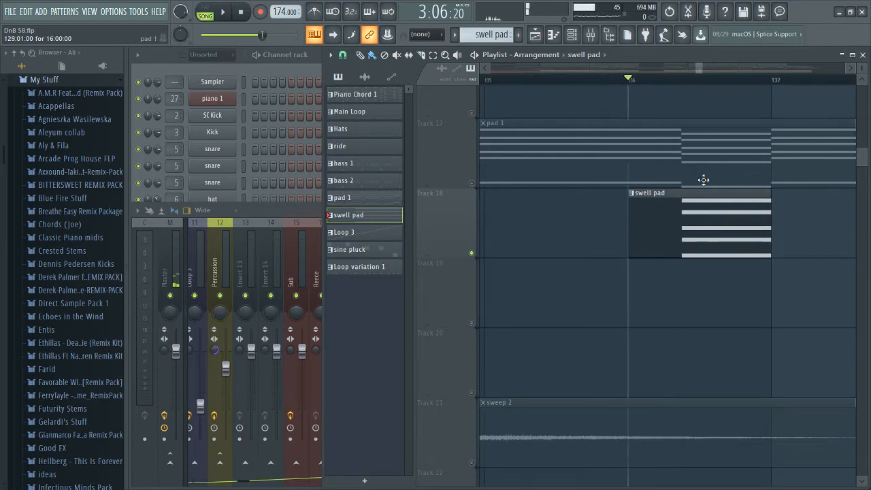
scroll(704, 180, down, 4)
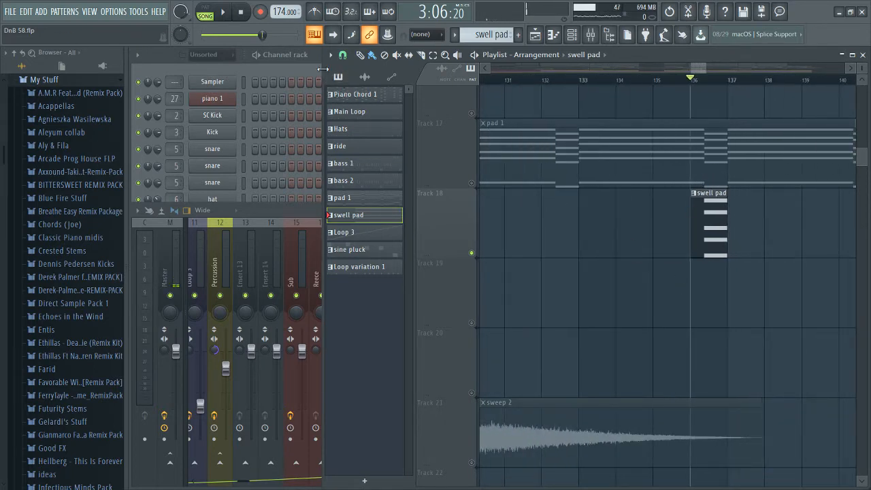
Open the swell pad Sylenth1 instrument, compare Part B with Part A, examine its envelope settings and close it.
click(320, 69)
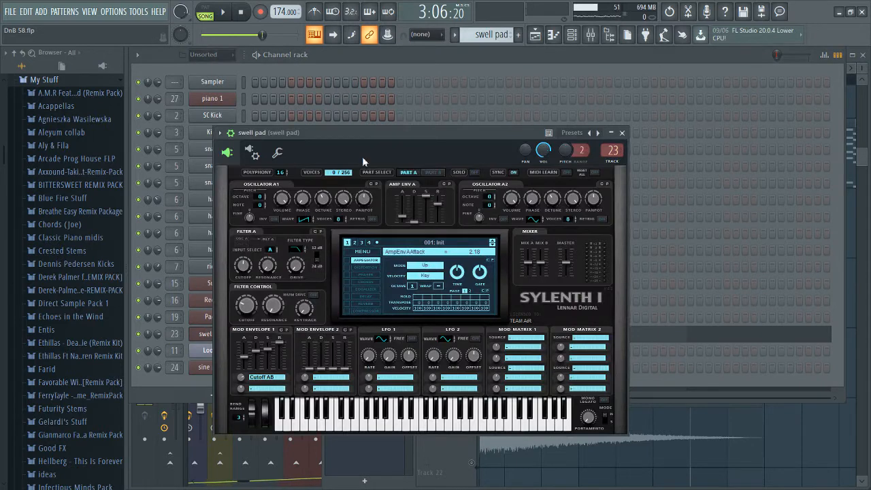
drag(440, 131, 509, 127)
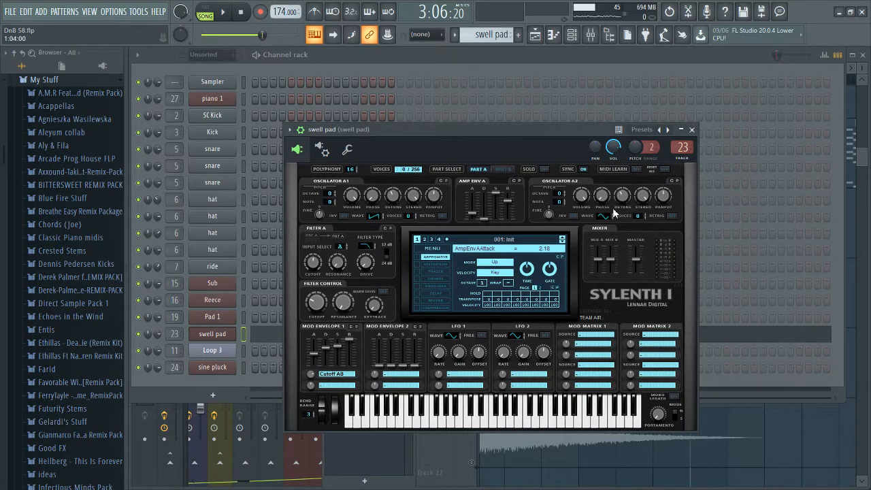
click(508, 170)
click(508, 169)
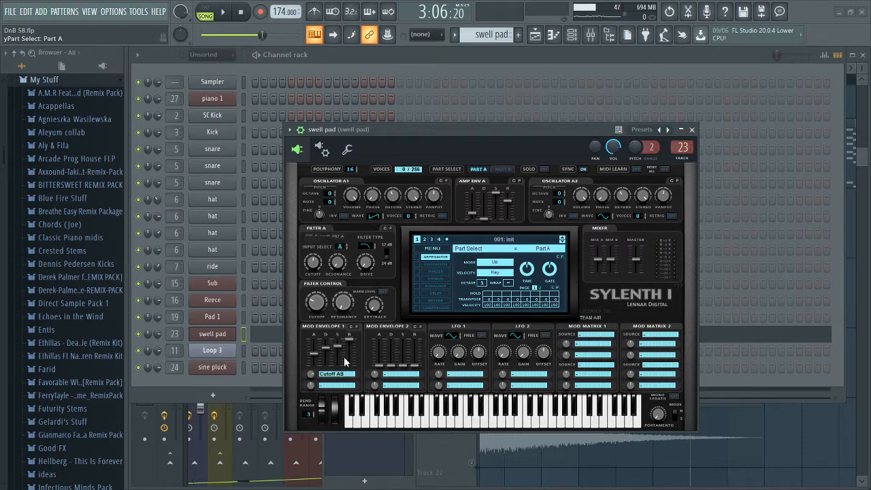
click(224, 338)
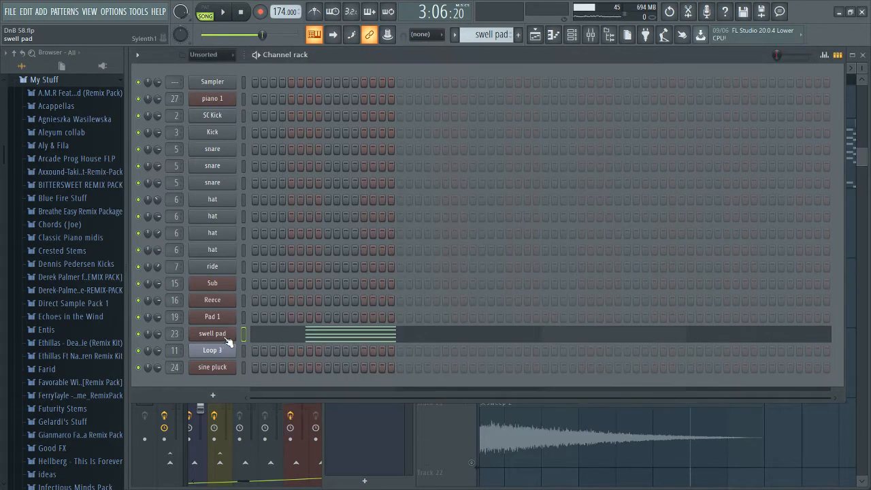
Show the swell pad's mixer track 23 and open its FabFilter Pro-C compressor.
click(602, 39)
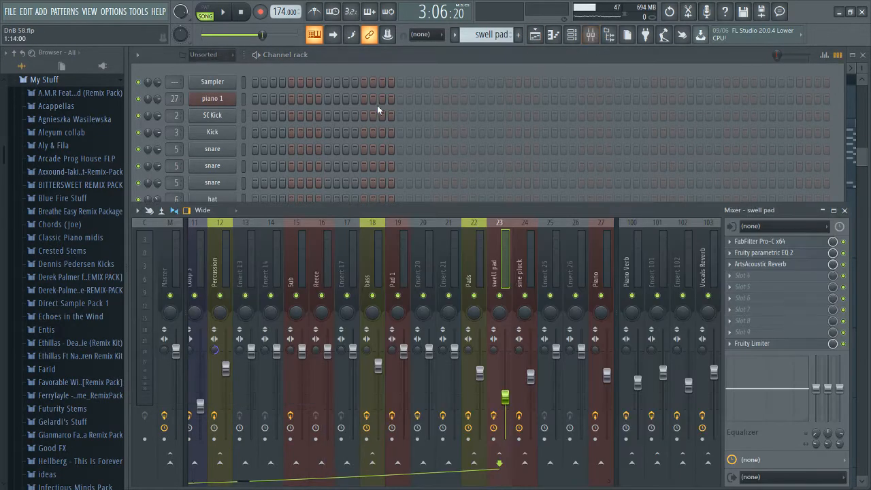
scroll(486, 274, down, 3)
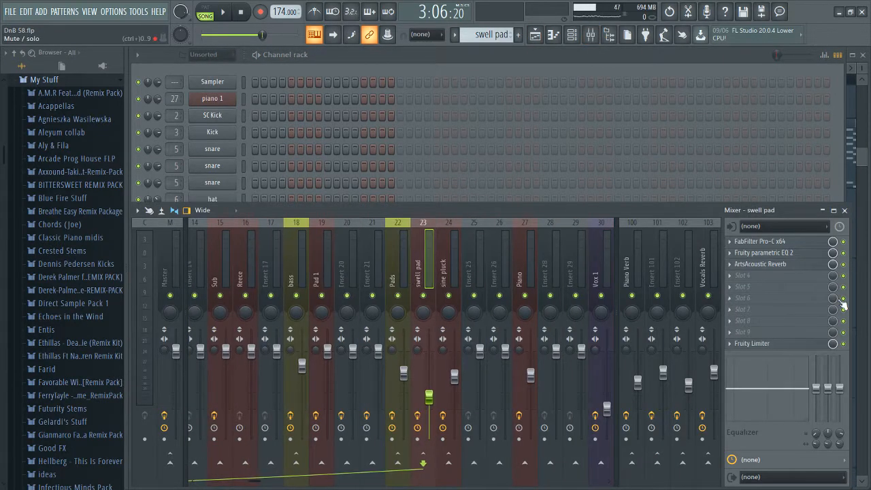
click(755, 242)
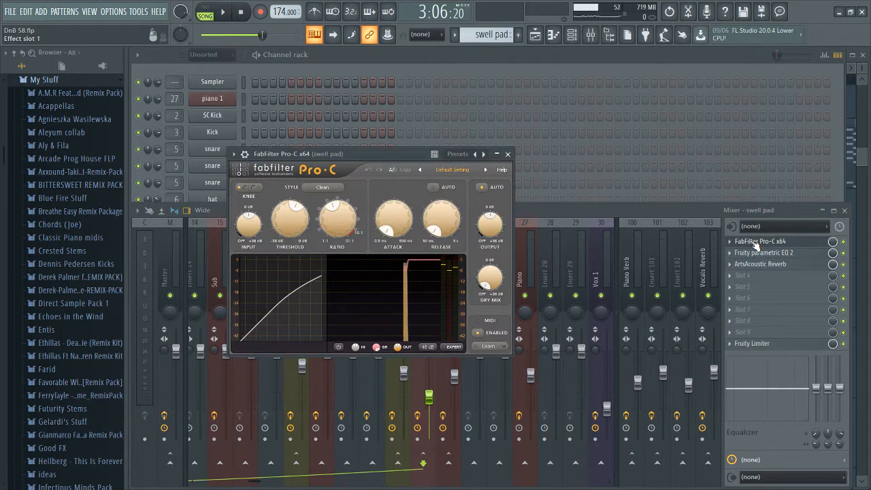
Close the compressor and check the swell pad track's Fruity parametric EQ 2 curve.
click(758, 241)
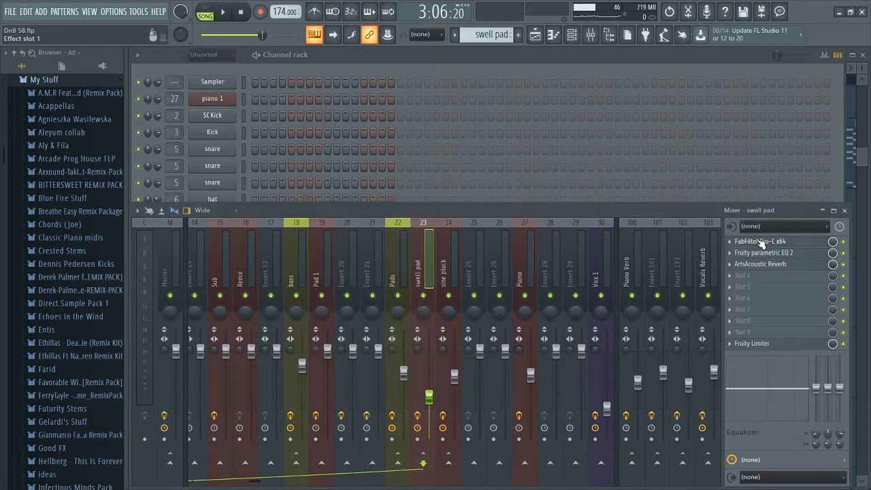
click(759, 252)
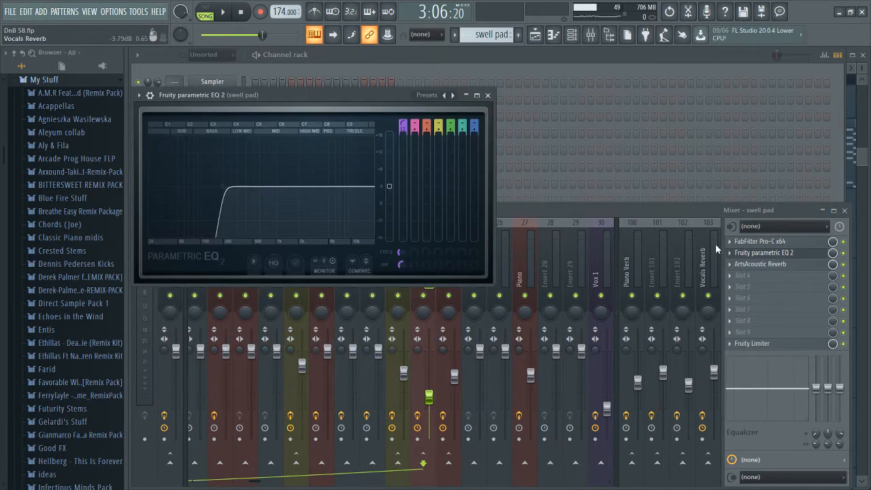
click(765, 253)
View the ArtsAcoustic Reverb and Fruity Limiter settings on the swell pad track, closing each plugin after checking it.
click(754, 265)
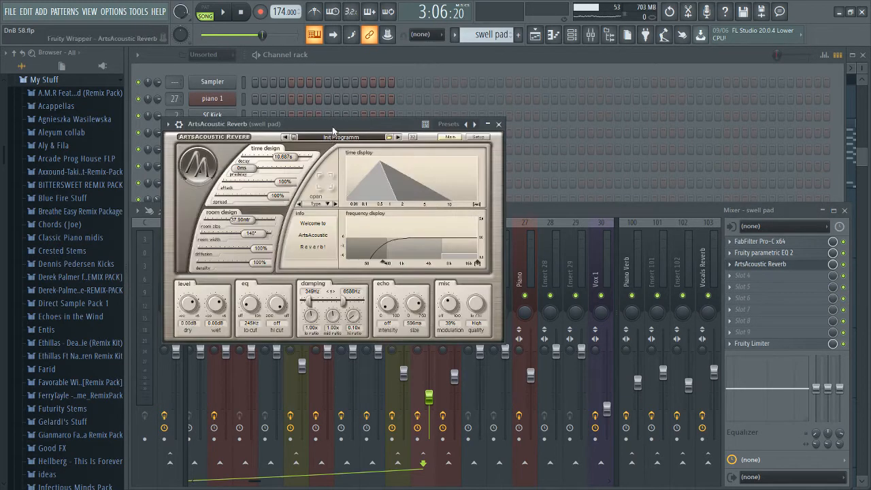
drag(334, 128, 485, 198)
click(760, 264)
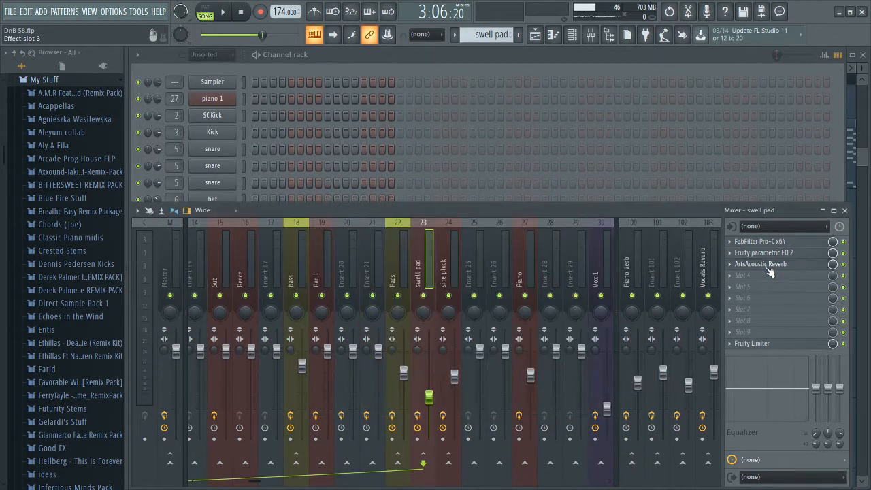
click(755, 343)
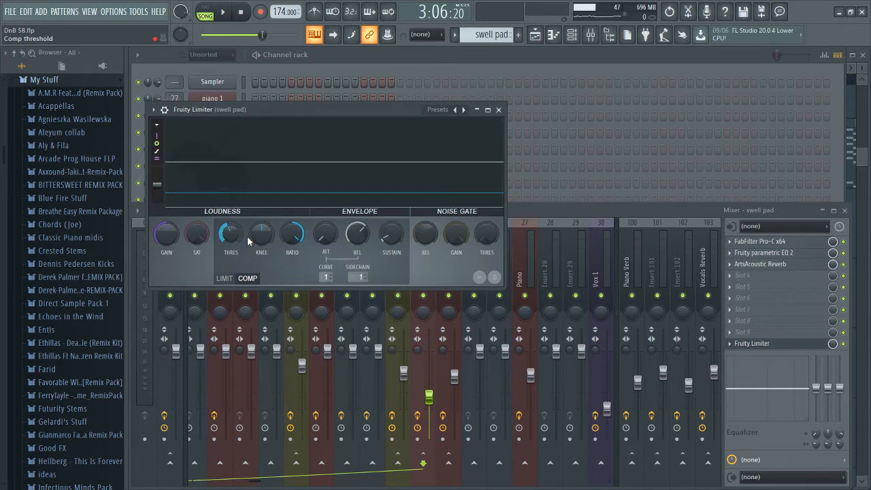
click(763, 345)
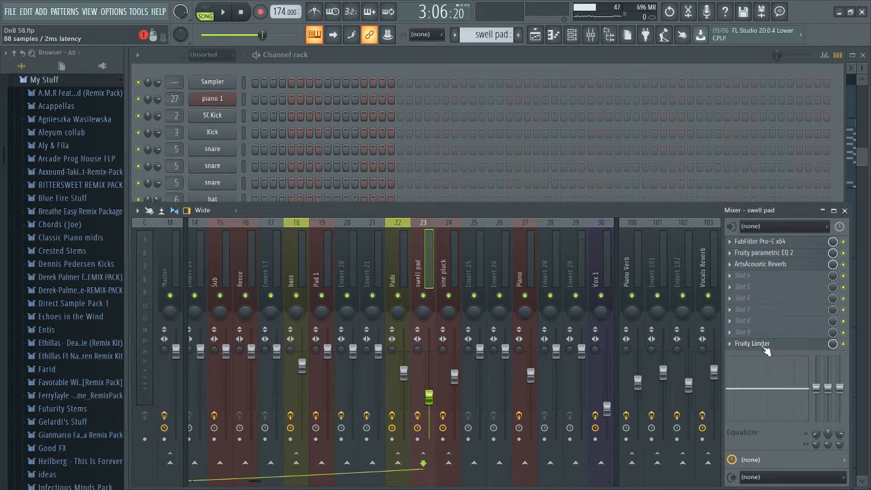
Show the Pads mixer track 22 and inspect its Kickstart and Fruity Limiter effects, closing both.
click(406, 279)
click(769, 322)
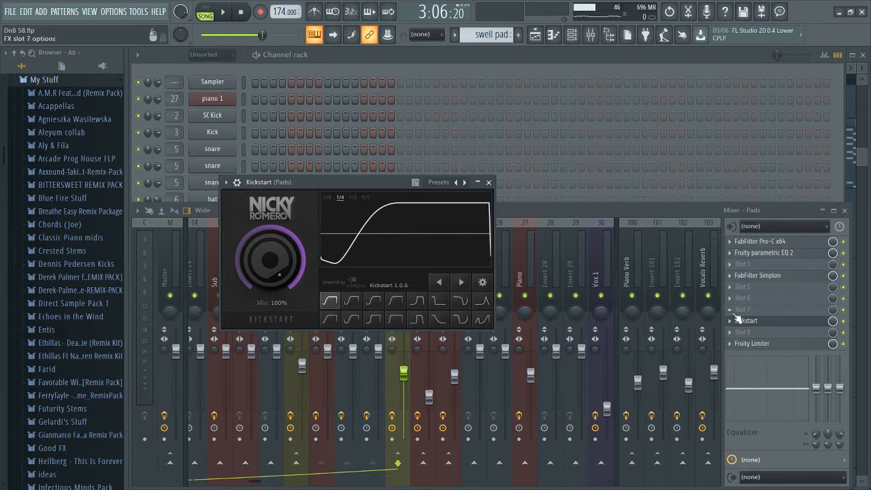
click(745, 322)
click(742, 346)
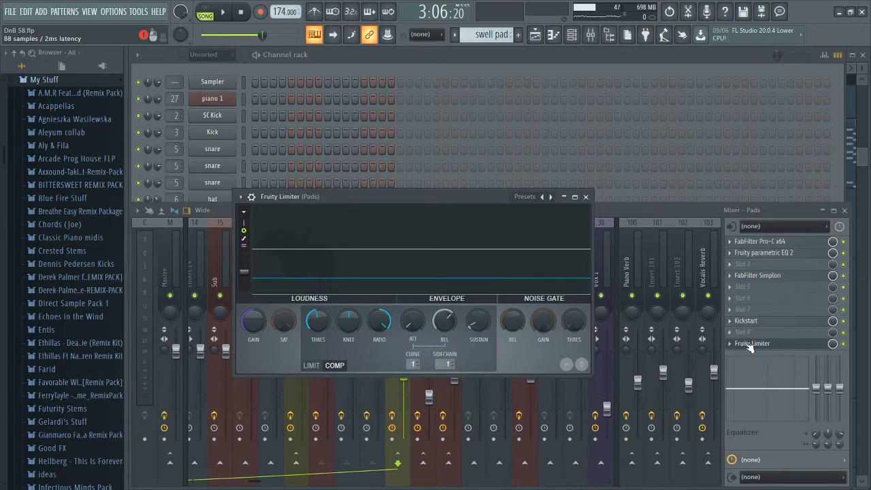
click(748, 343)
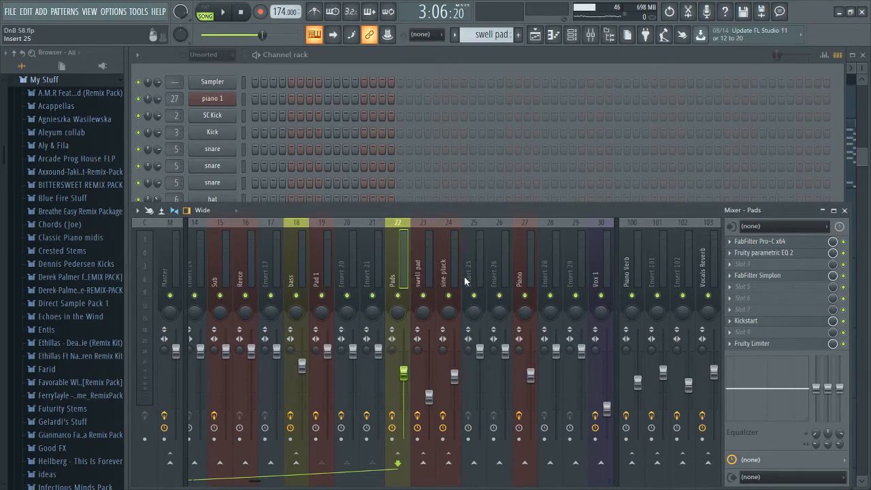
Go back to the swell pad mixer track 23 and briefly check its Fruity Limiter again.
click(429, 275)
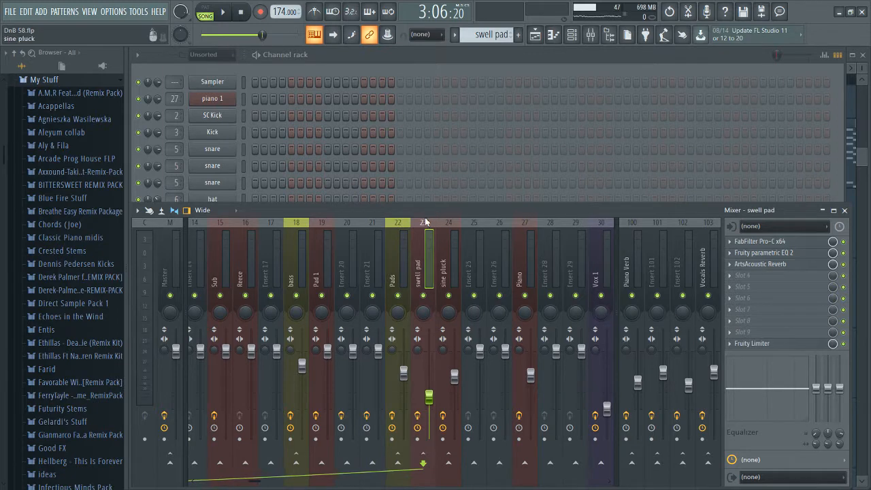
click(751, 344)
click(751, 343)
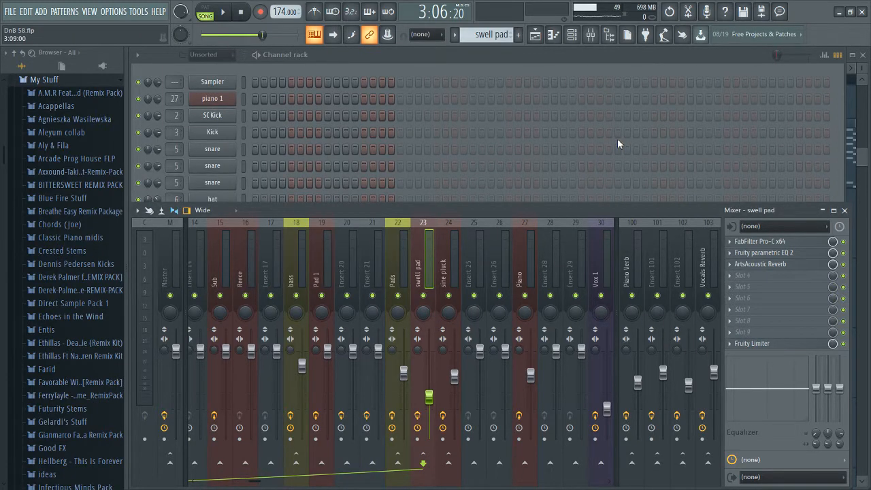
Unmute playlist tracks 12 and 17 alongside track 18 and play them together from bar 129, then again from bar 136.
key(F5)
scroll(653, 234, down, 3)
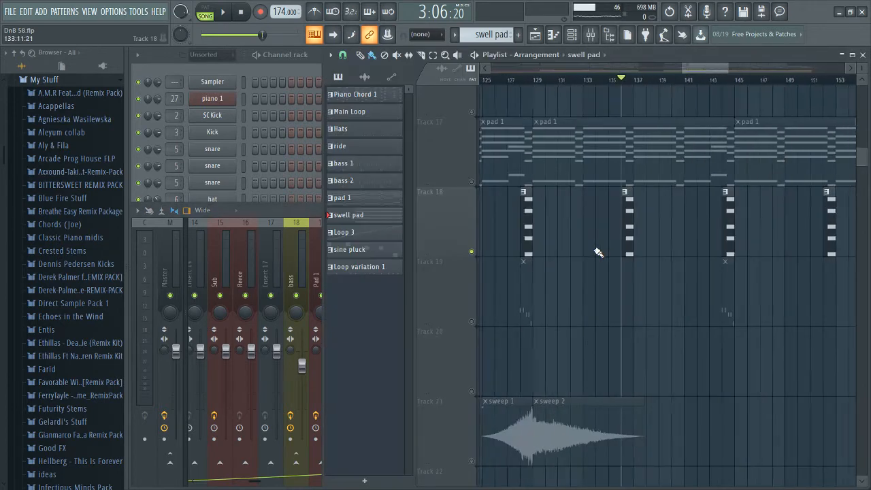
scroll(494, 231, up, 1)
scroll(494, 232, up, 5)
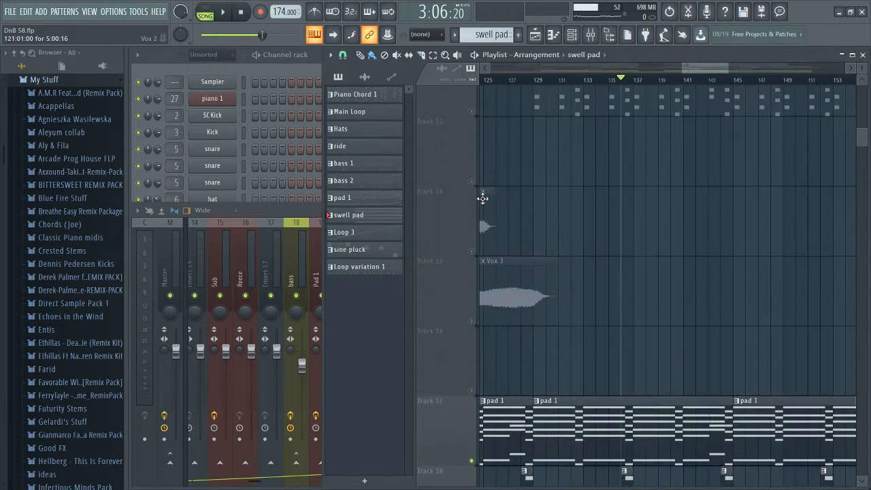
key(space)
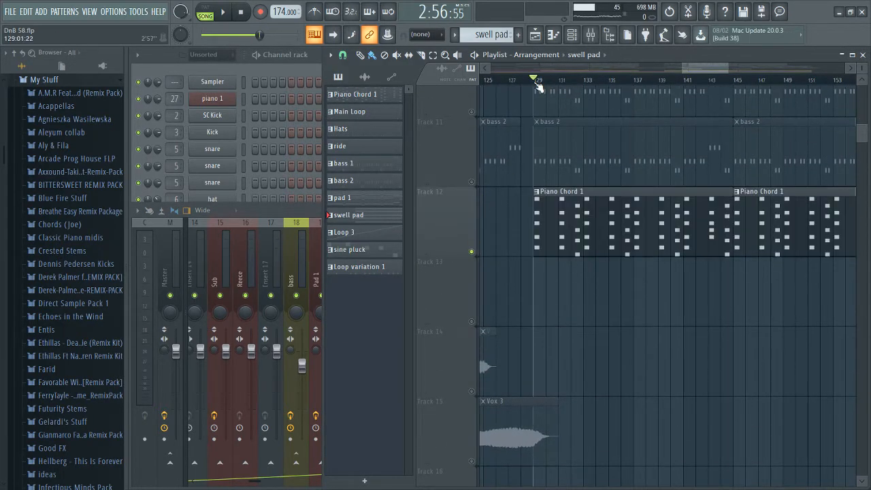
scroll(557, 172, down, 5)
key(space)
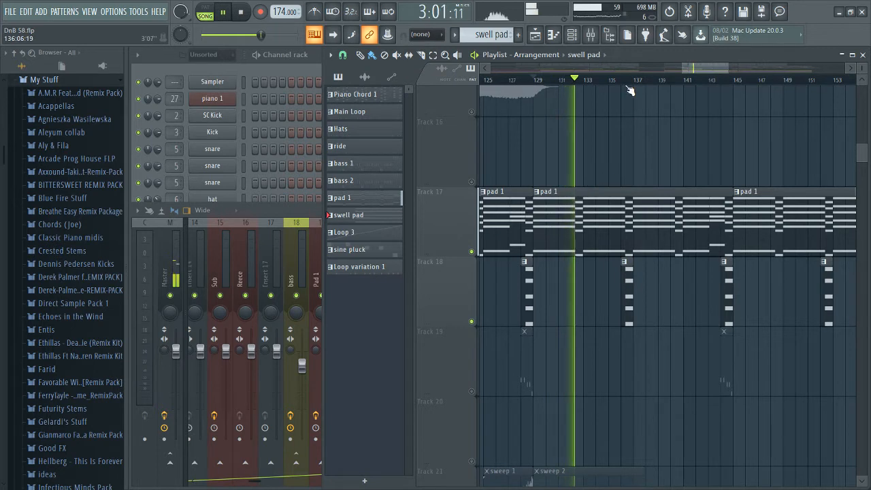
click(620, 80)
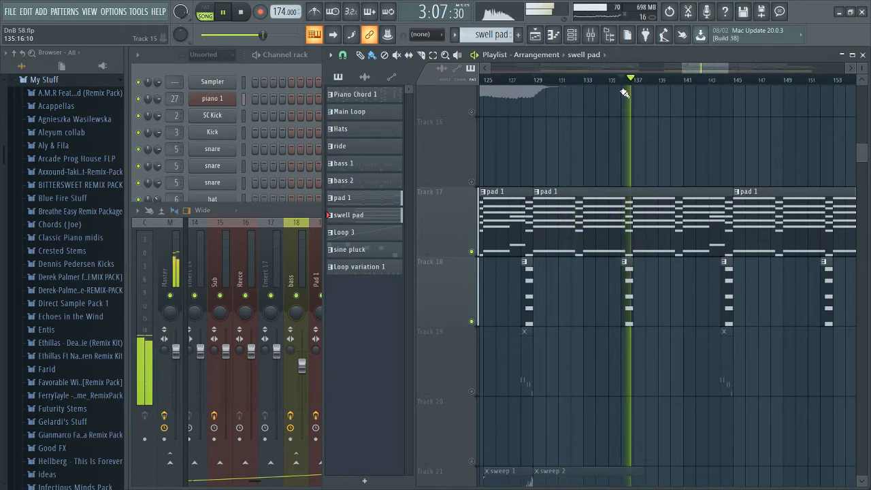
key(space)
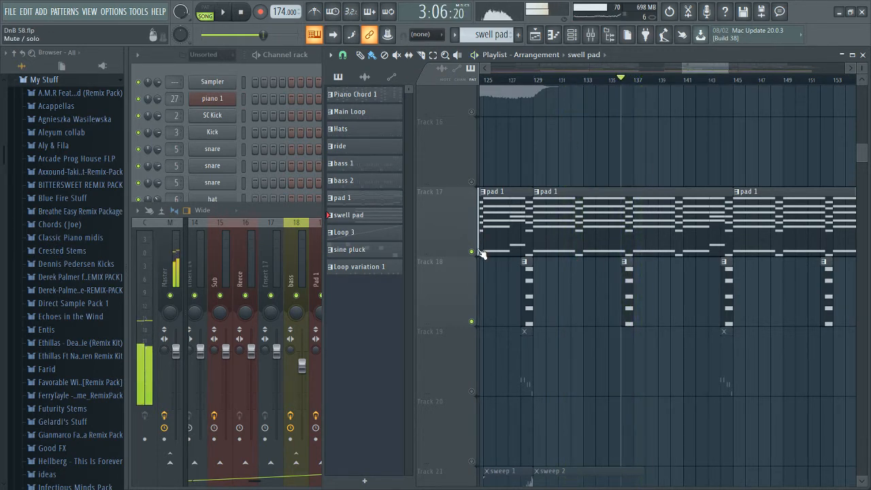
Unmute all playlist tracks and look over how the pad 1, swell pad and sine pluck clips are arranged from bar 129 onward.
scroll(663, 266, up, 5)
scroll(669, 269, down, 6)
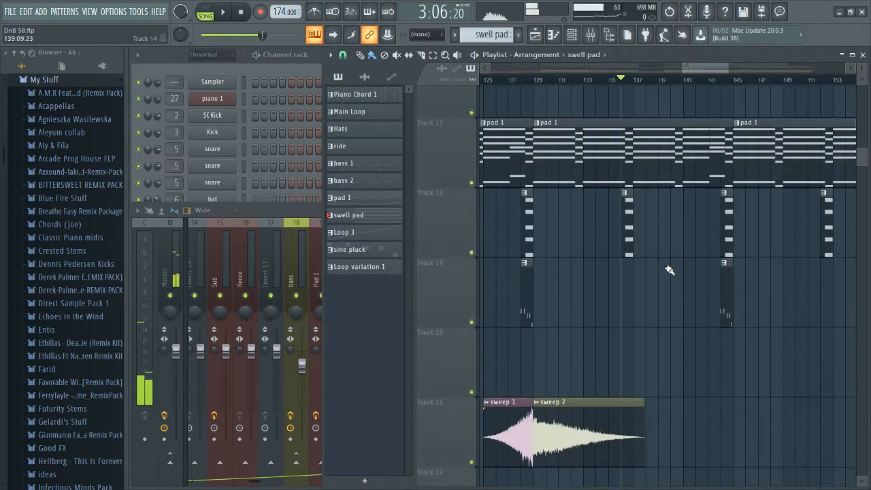
scroll(670, 270, up, 3)
scroll(646, 268, up, 4)
scroll(643, 265, up, 1)
scroll(642, 266, down, 3)
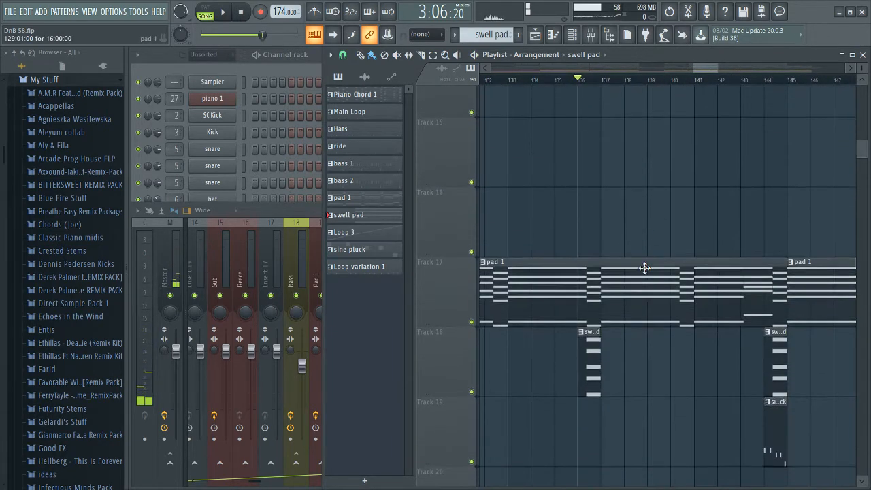
scroll(633, 272, down, 3)
scroll(621, 276, down, 3)
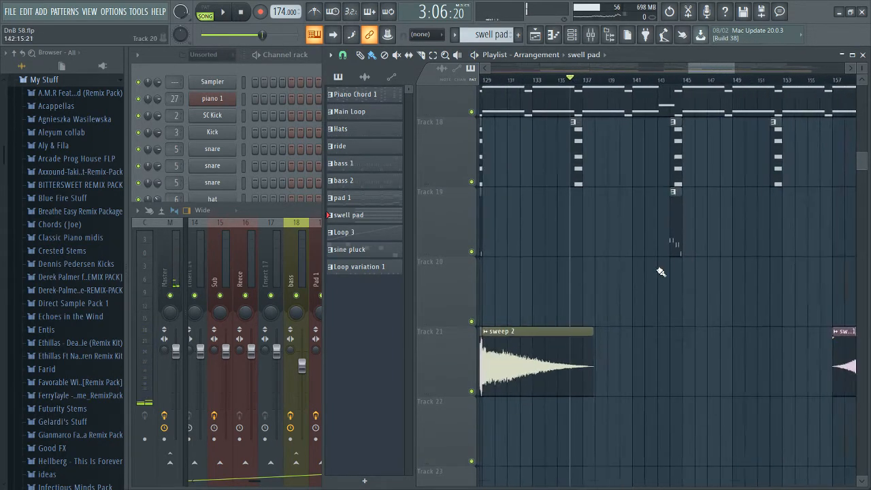
scroll(646, 279, up, 2)
scroll(590, 305, down, 2)
scroll(612, 295, down, 2)
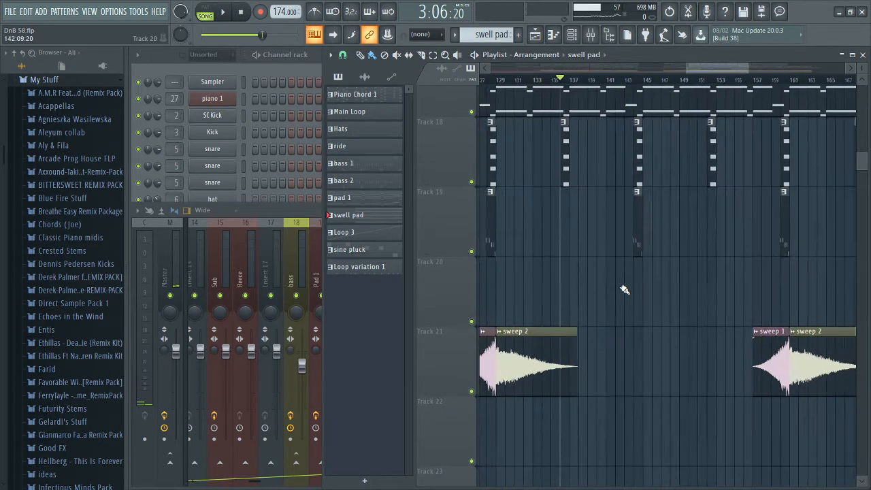
Select the sine pluck clip on track 19 at bar 144 and compare its position with the swell pad clip above.
scroll(642, 287, up, 7)
click(596, 249)
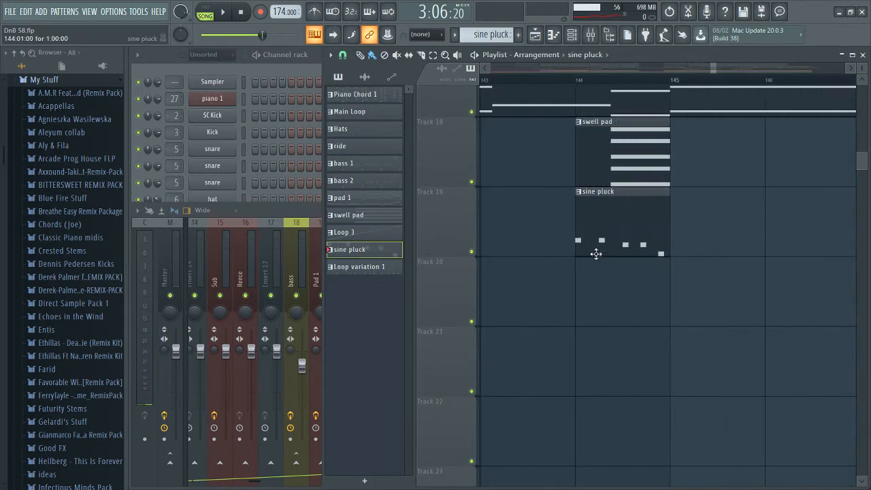
scroll(599, 266, down, 5)
scroll(603, 270, down, 2)
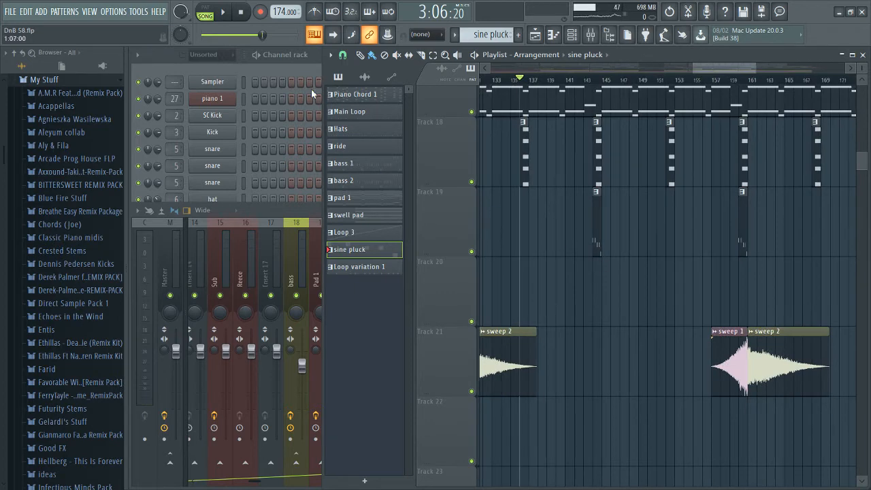
scroll(575, 223, up, 3)
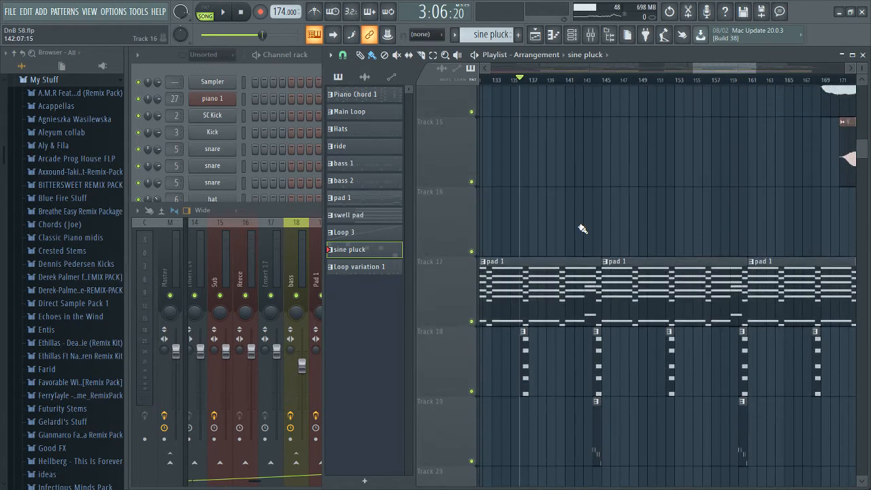
drag(862, 69, 862, 96)
View the sine pluck channel's notes in the piano roll, then close it.
click(295, 59)
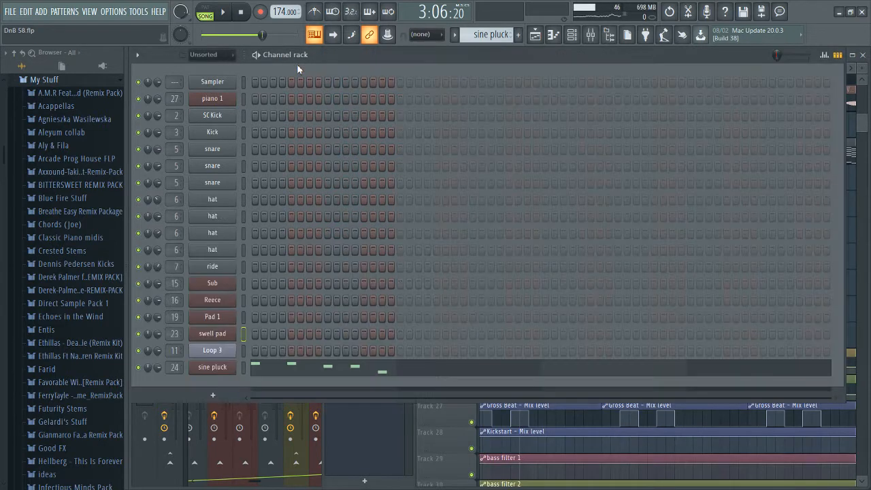
click(306, 378)
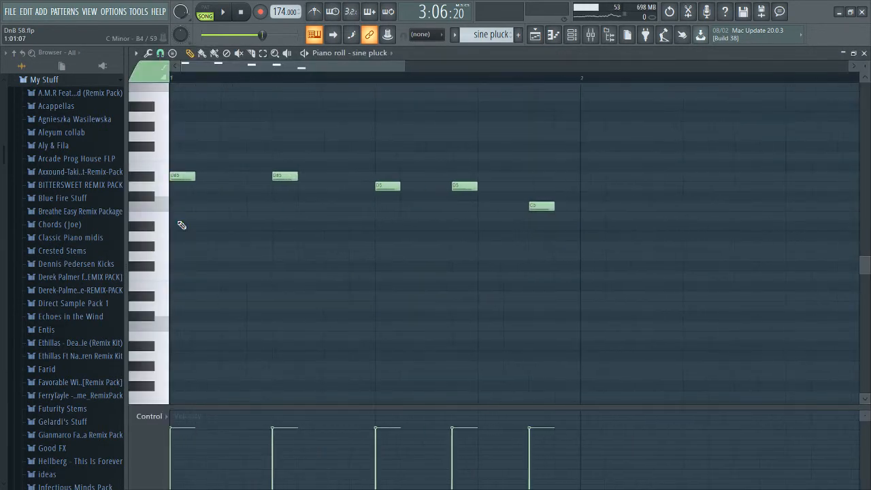
key(Escape)
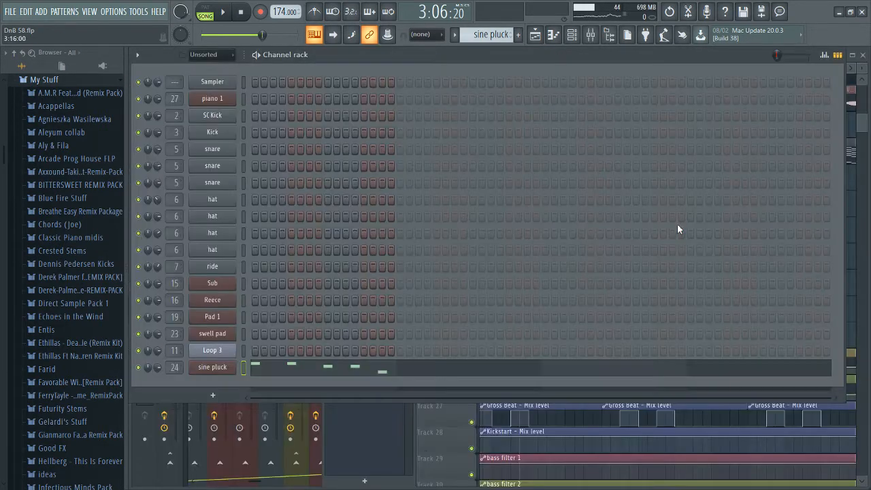
Switch playback to pattern mode, play the sine pluck pattern while viewing its notes in the piano roll, and return to the playlist.
click(856, 259)
scroll(762, 263, up, 2)
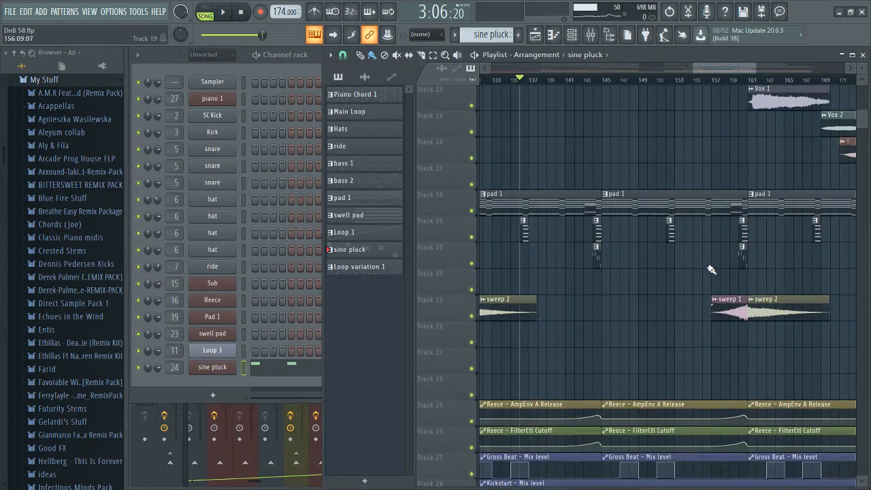
scroll(685, 268, down, 2)
scroll(612, 264, up, 3)
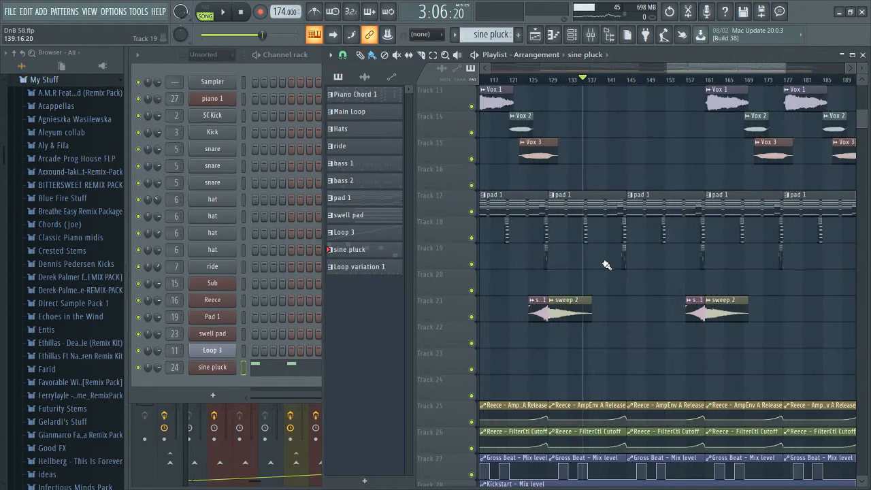
click(205, 15)
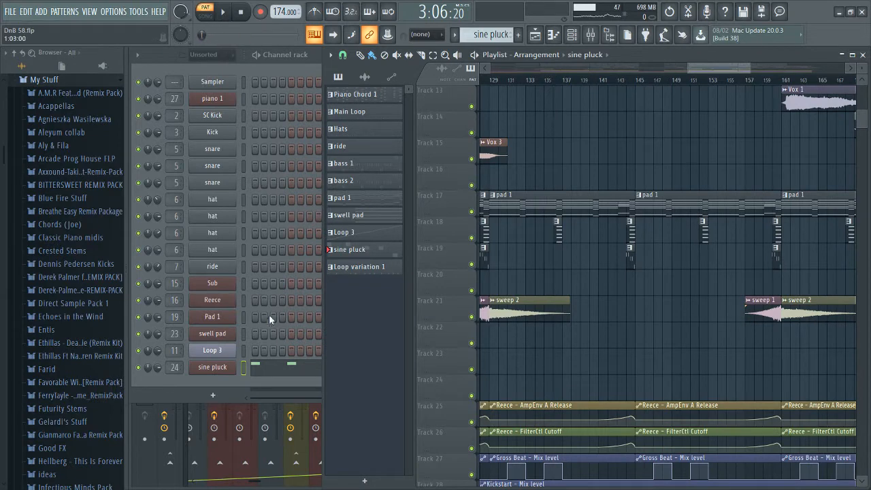
key(space)
click(288, 365)
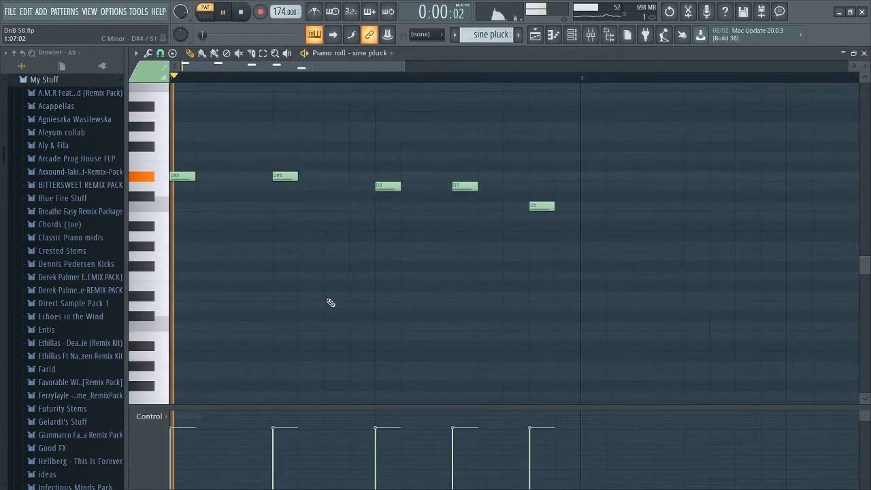
click(769, 215)
right_click(785, 215)
key(space)
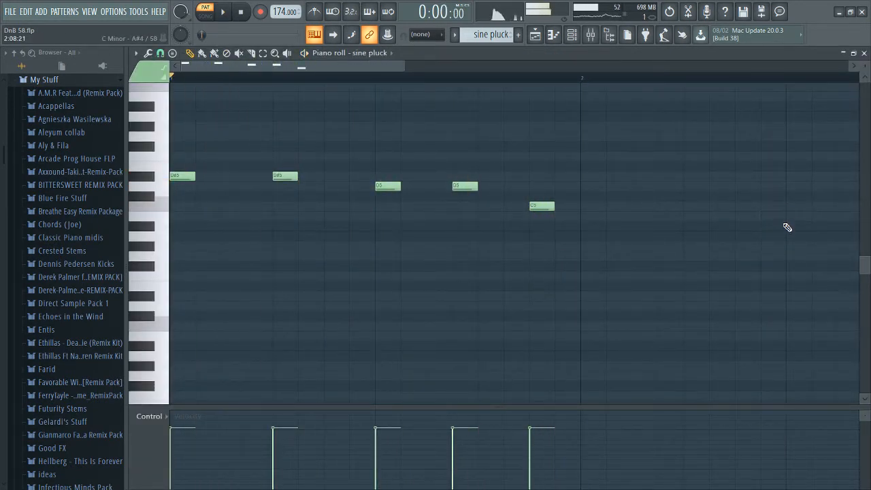
key(Escape)
scroll(642, 265, up, 5)
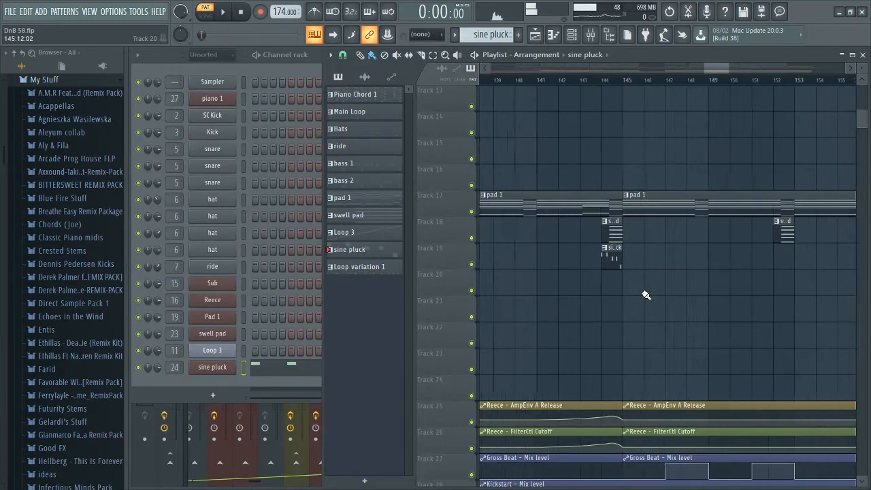
Open the sine pluck channel's Sylenth1 instrument and reposition its window to examine the oscillator and envelope settings.
click(213, 367)
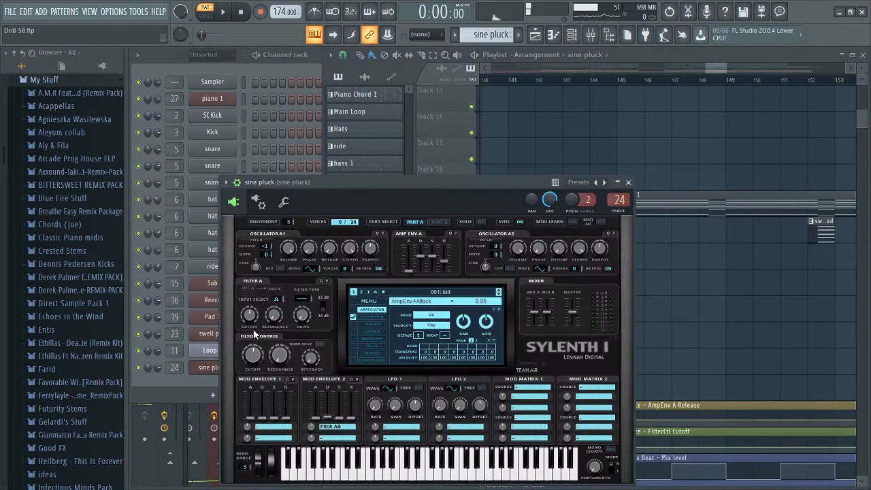
drag(379, 180, 446, 141)
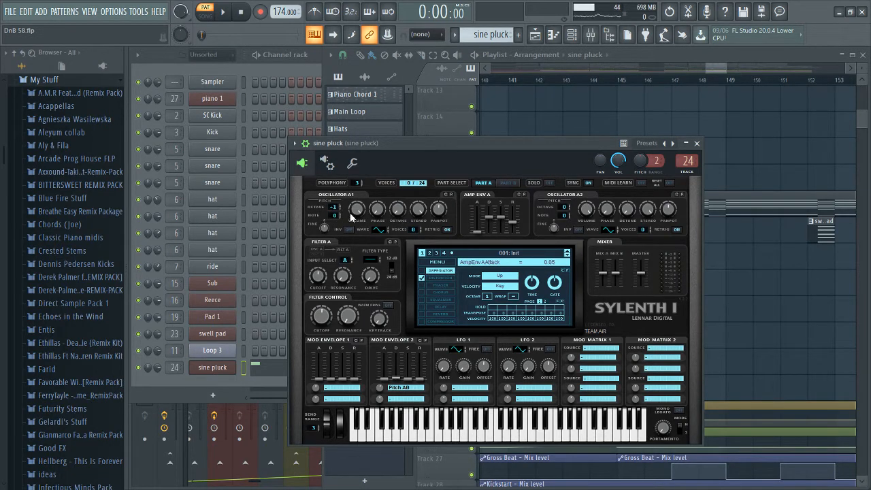
Examine the sine pluck's Decimate distortion settings and the decay and pitch amount of its second modulation envelope.
click(441, 278)
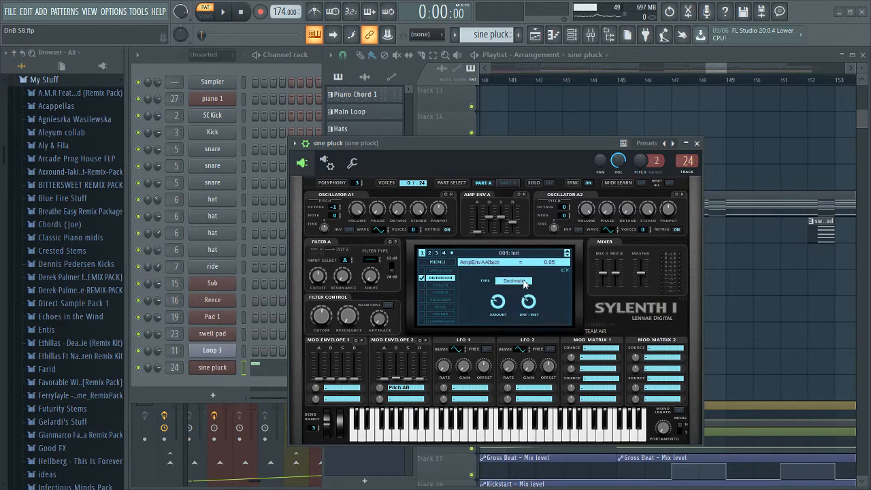
drag(502, 297, 502, 298)
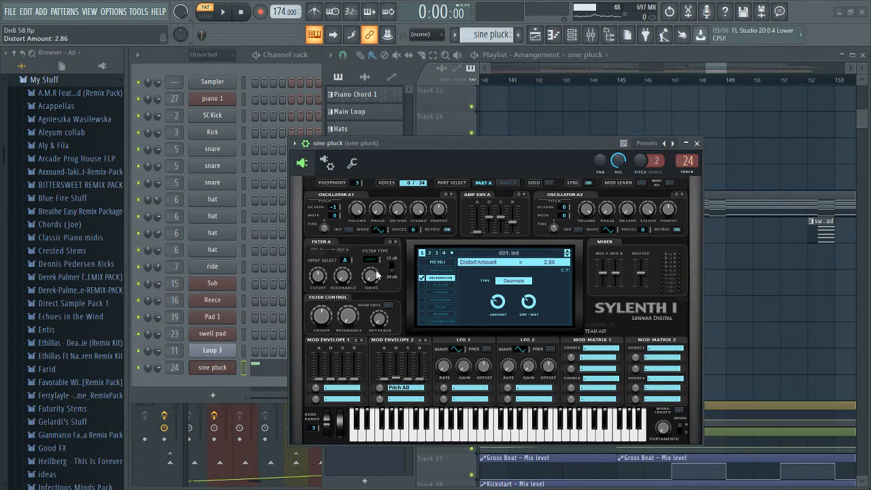
click(401, 385)
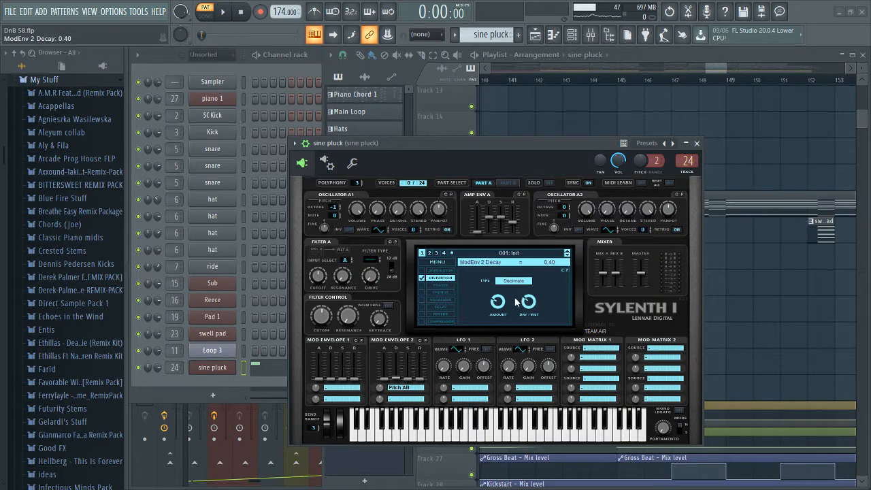
click(381, 391)
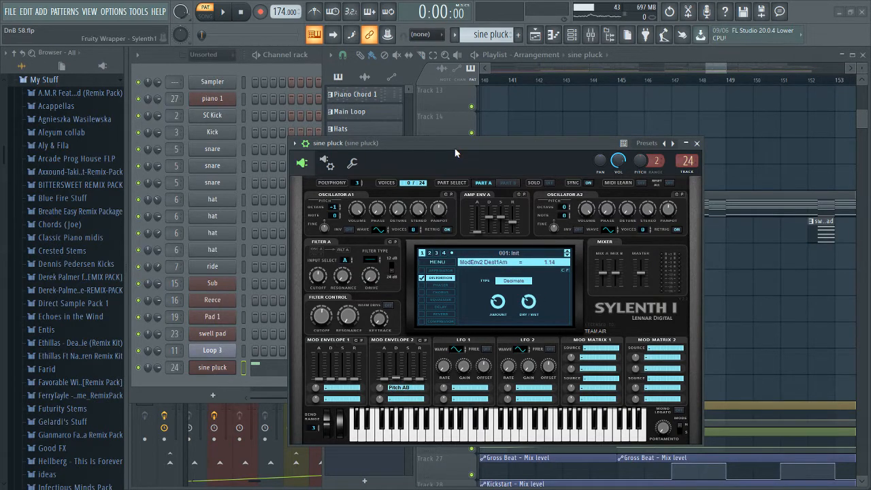
Audition the sine pluck sound with a few notes and close its Sylenth1 instrument.
key(q)
key(q)
key(z)
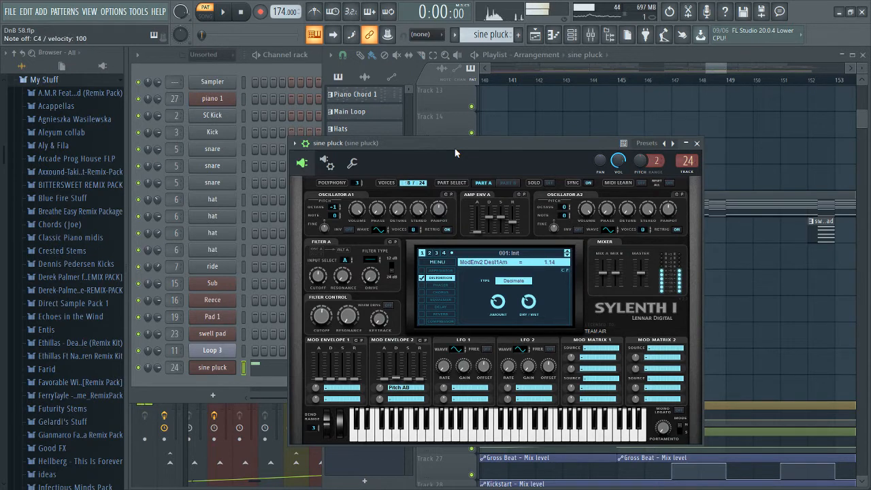
key(z)
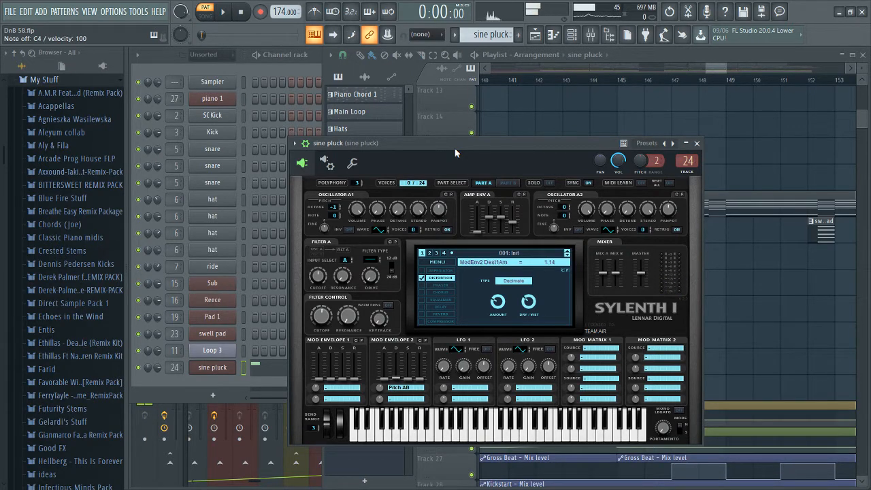
click(697, 143)
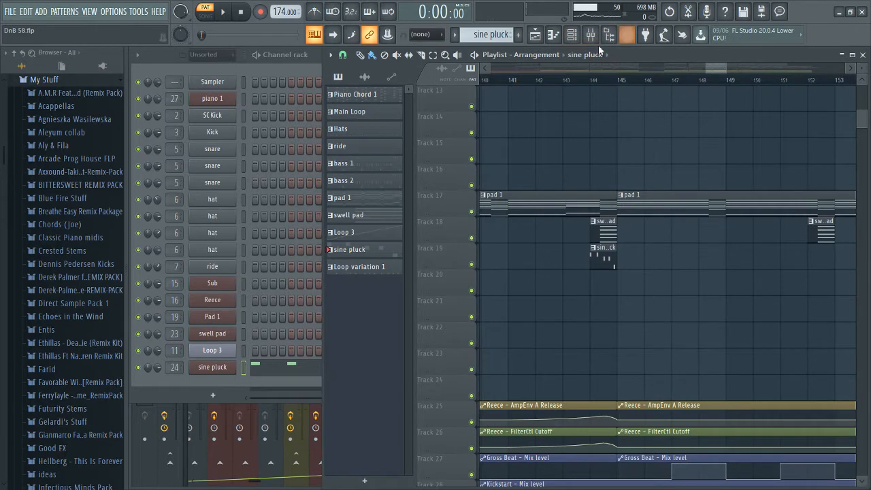
View the FabFilter Pro-C compressor on the sine pluck's mixer track while playing the pattern, and close it.
click(591, 34)
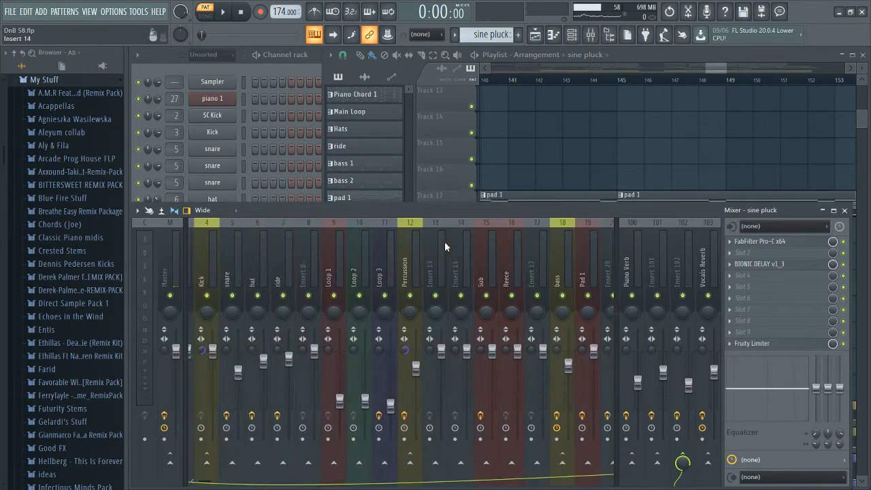
scroll(444, 241, down, 4)
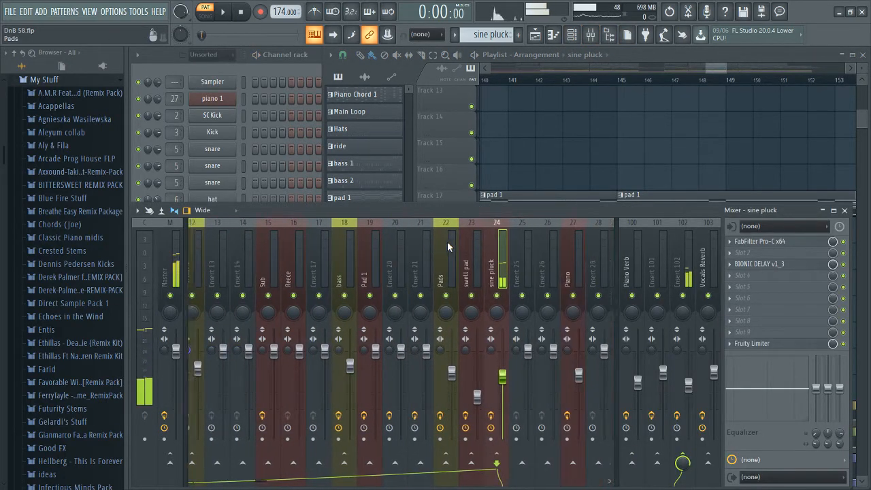
scroll(447, 241, down, 2)
click(772, 244)
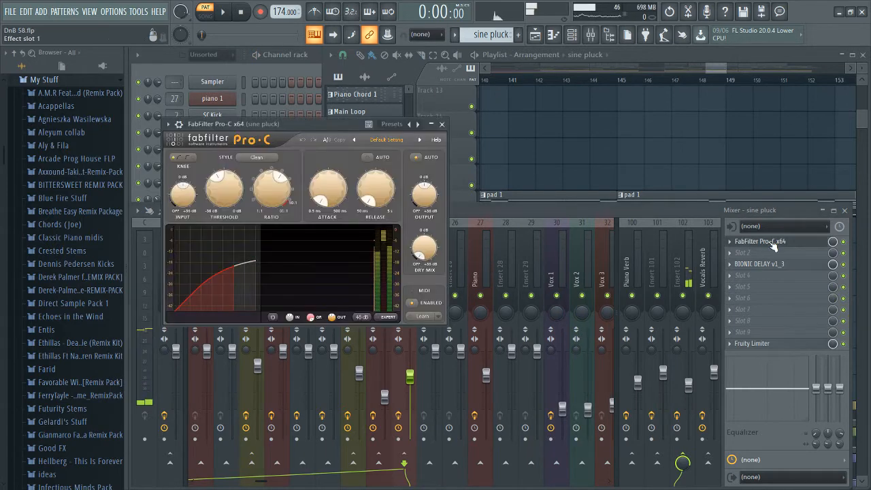
key(space)
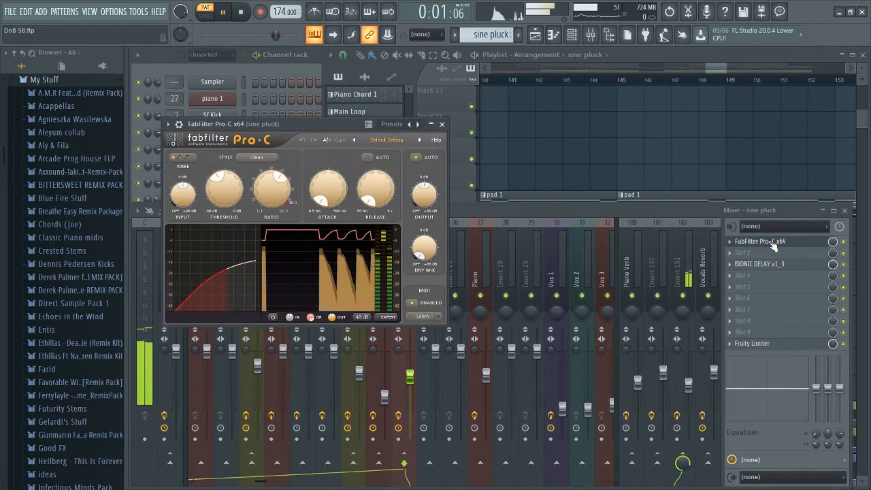
click(772, 244)
key(space)
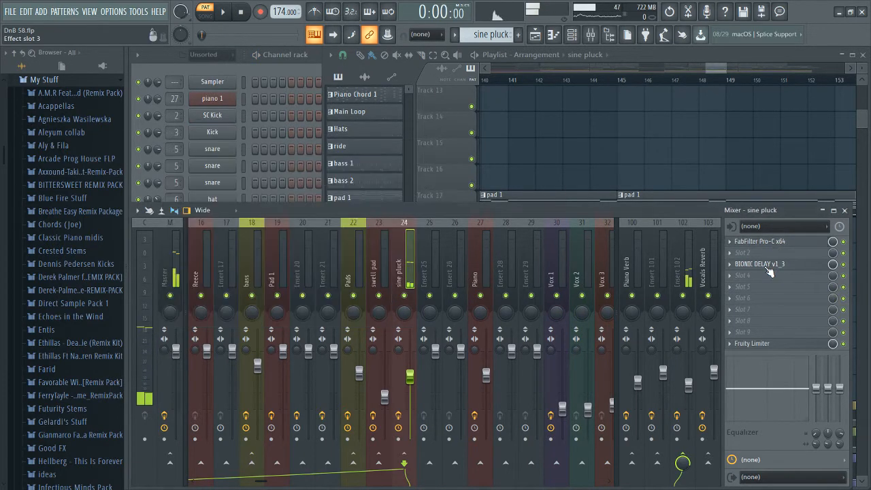
Inspect the BIONIC DELAY settings and the Fruity Limiter on the sine pluck's mixer track, closing both afterward.
click(768, 267)
drag(255, 152, 392, 190)
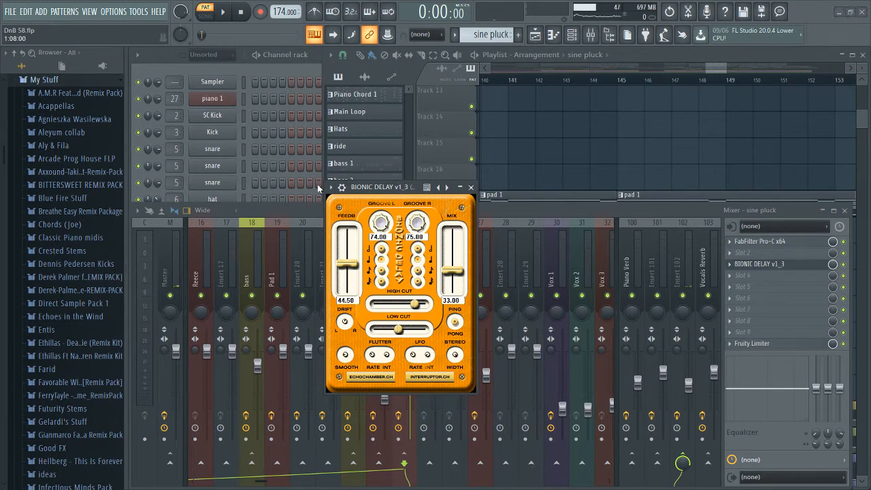
drag(384, 188, 445, 210)
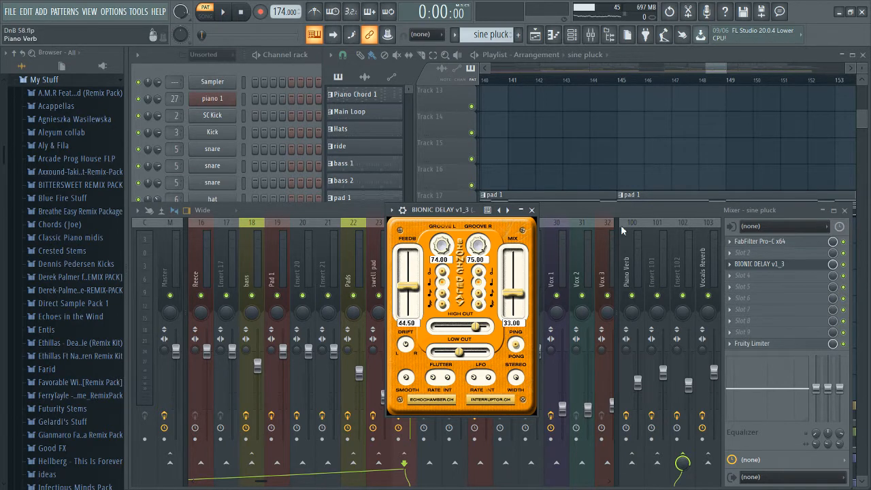
click(748, 265)
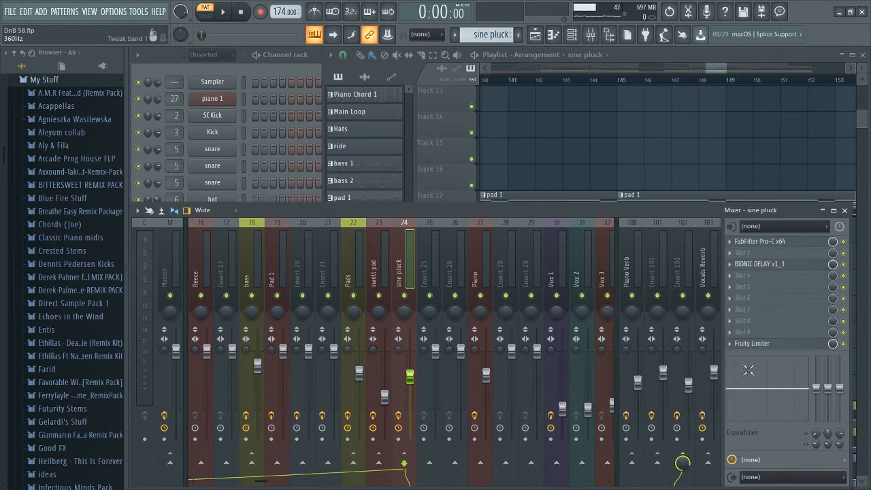
click(749, 345)
click(751, 346)
Return to the playlist and look over the whole arrangement, ending at the drum tracks around bar 65.
click(533, 55)
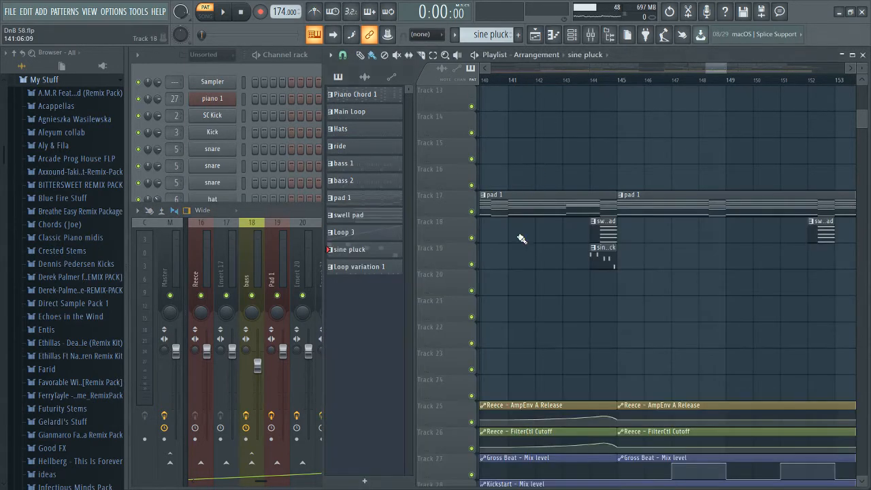
scroll(519, 237, down, 3)
scroll(521, 241, up, 6)
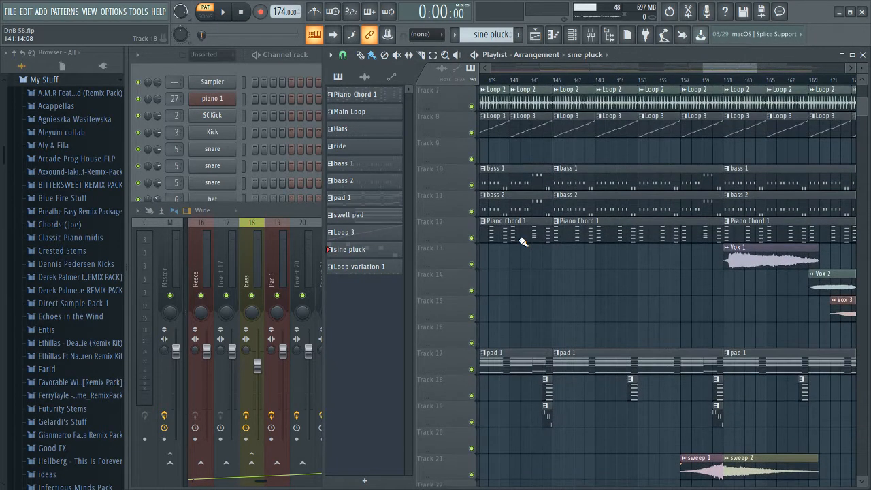
scroll(522, 240, down, 6)
scroll(522, 241, down, 4)
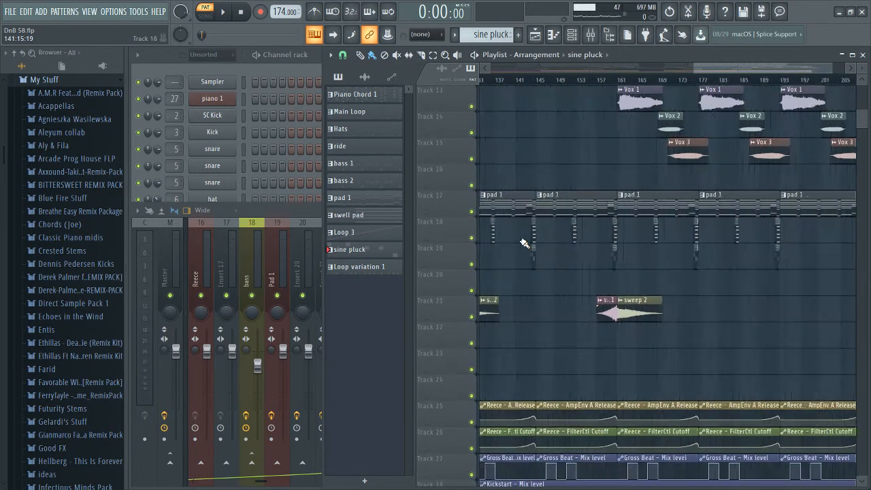
scroll(523, 243, down, 4)
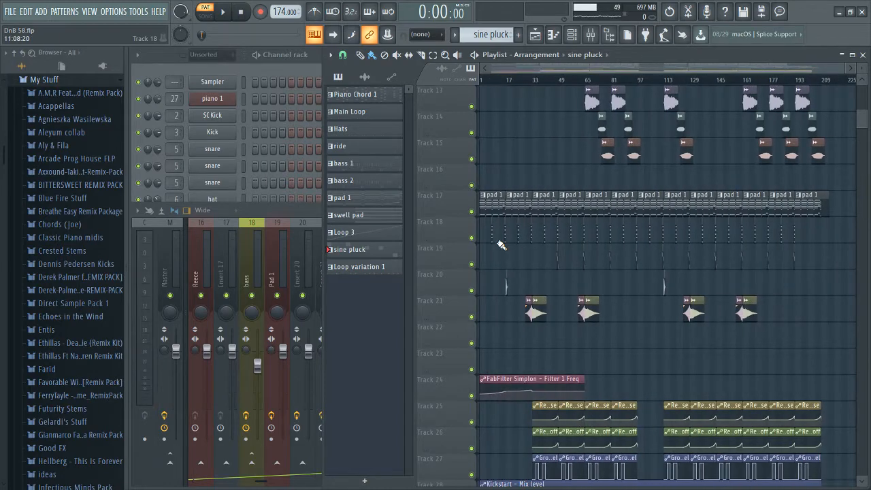
scroll(553, 252, up, 8)
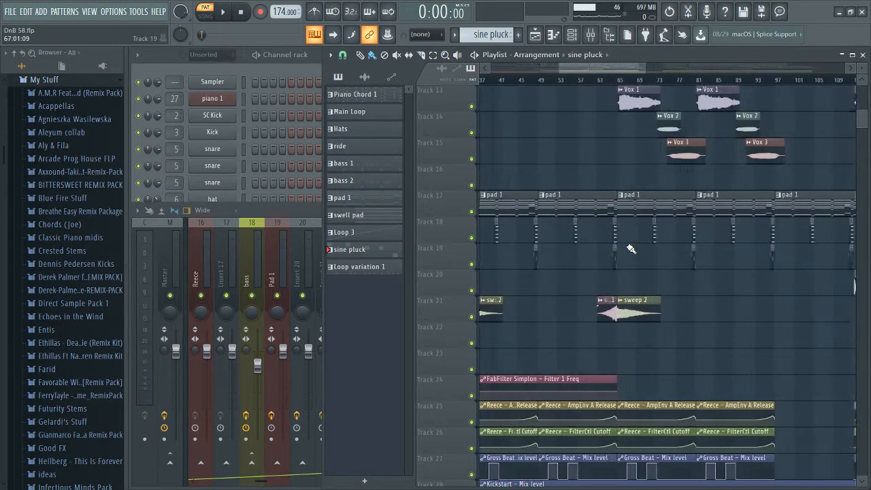
scroll(631, 250, up, 4)
scroll(631, 250, up, 3)
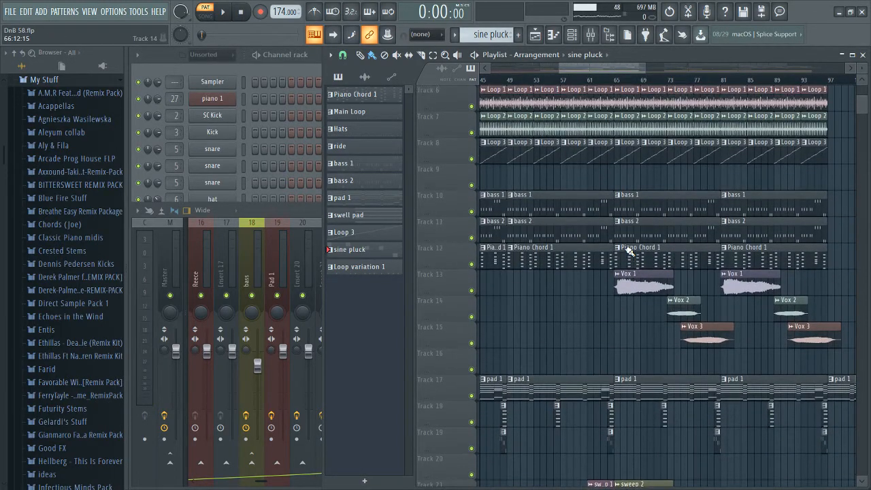
scroll(629, 250, up, 2)
scroll(629, 250, up, 3)
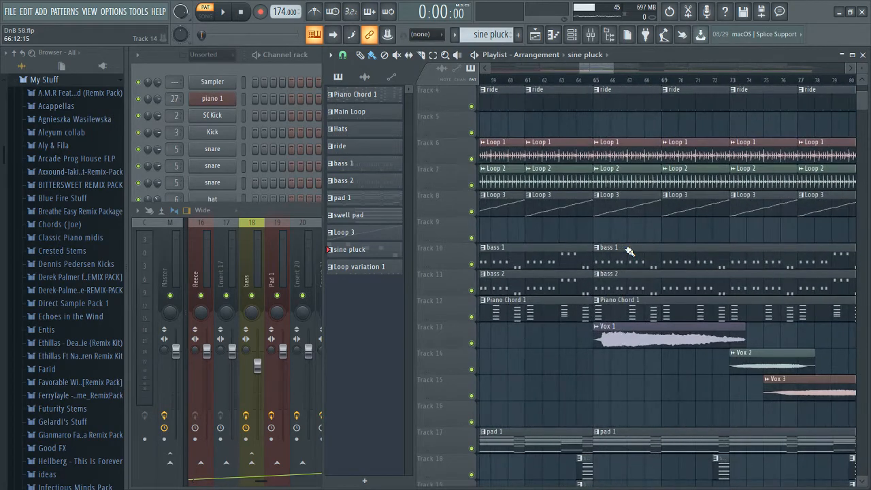
scroll(629, 251, up, 3)
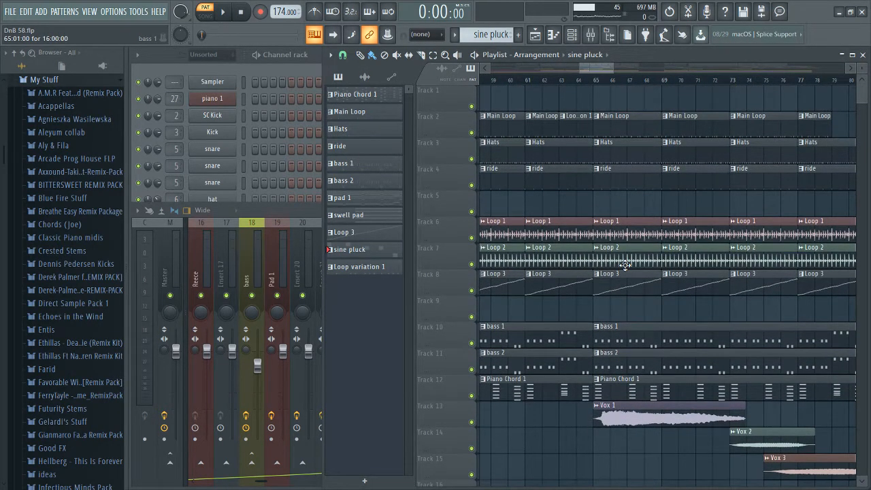
Select the Main Loop pattern at bar 65, show its steps in the channel rack, and briefly view the Kick's sampler settings.
click(636, 114)
click(304, 67)
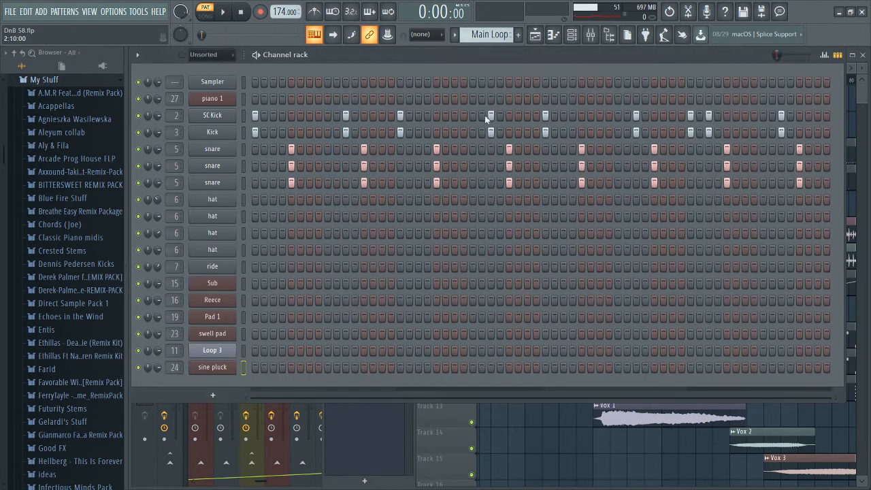
click(224, 134)
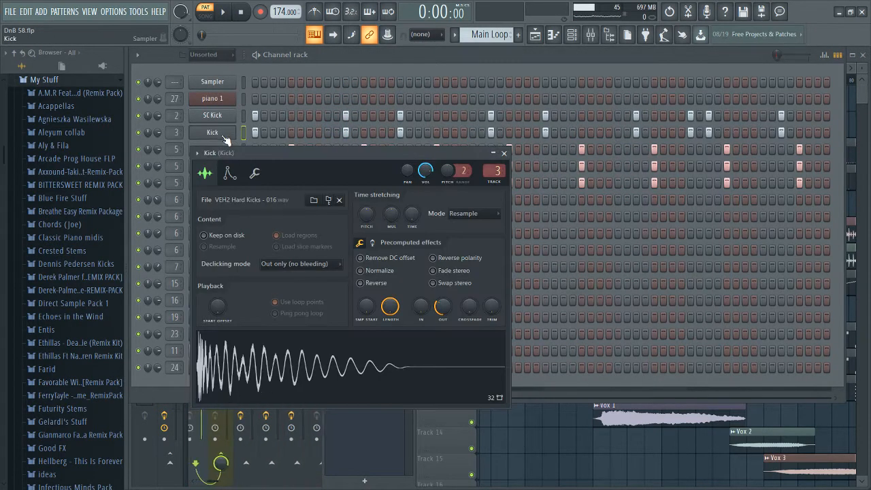
click(223, 134)
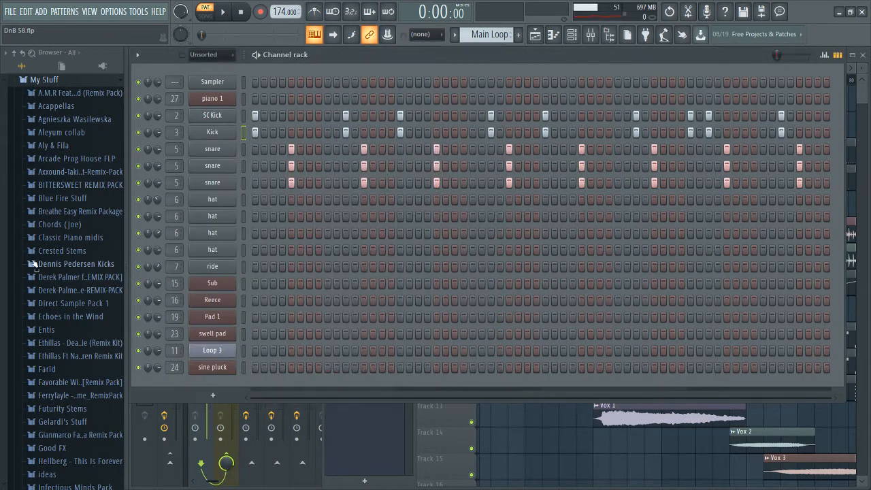
Collapse the My Stuff folder, browse to the Vengeance sample packs, and check which sample file the Kick channel uses.
click(44, 80)
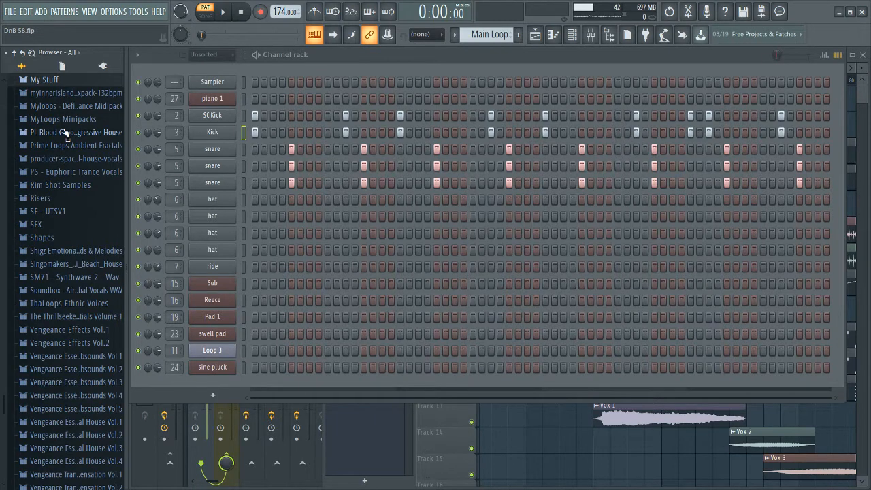
scroll(66, 133, down, 5)
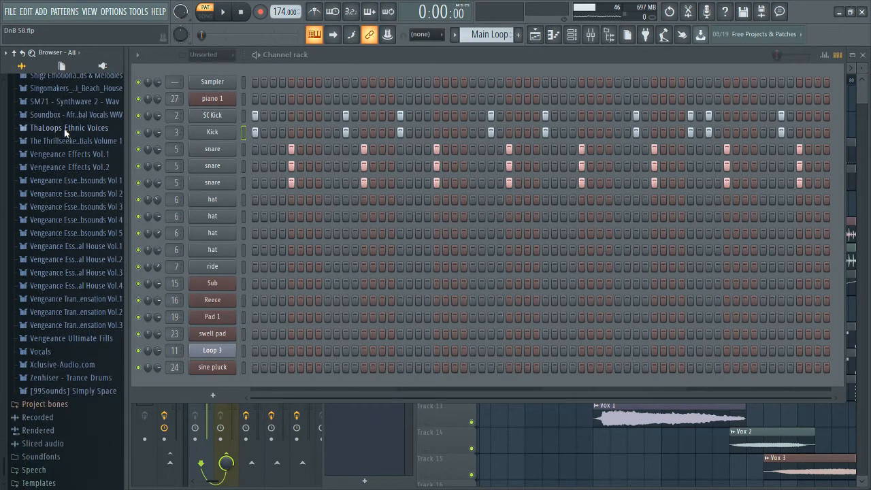
click(202, 133)
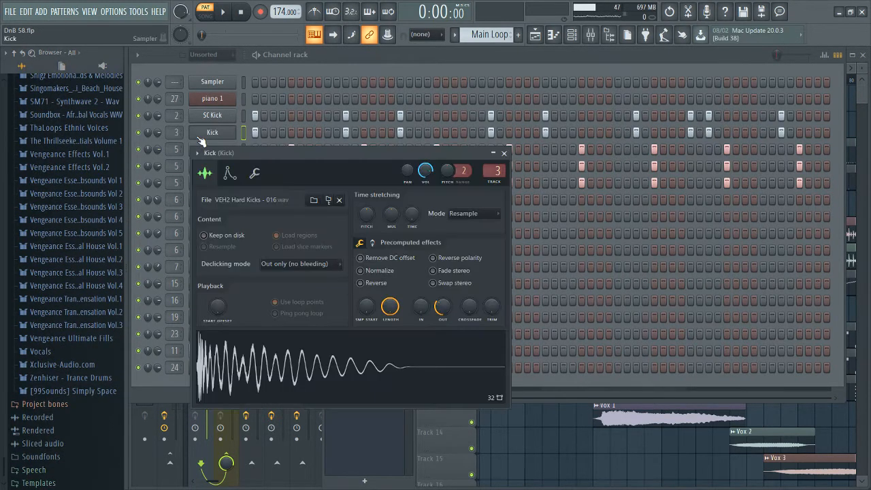
click(206, 137)
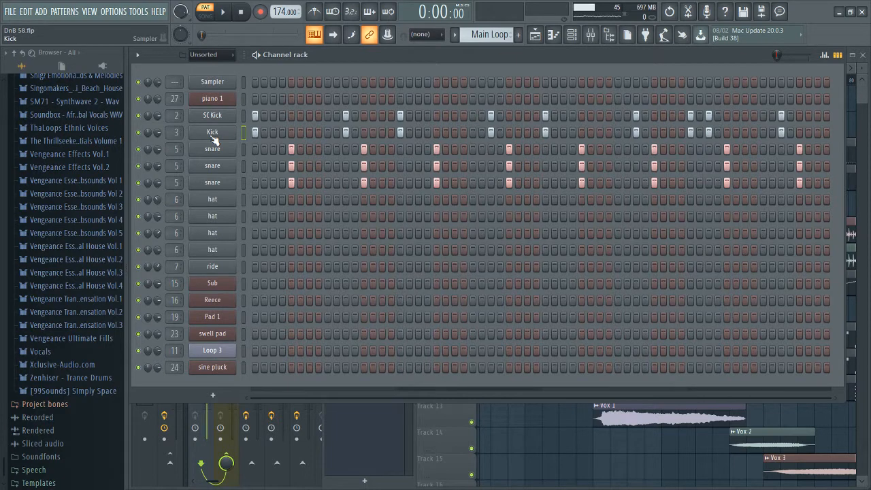
Play the Main Loop pattern, and examine the Kick's fade-out setting in its sampler while auditioning the sample.
key(space)
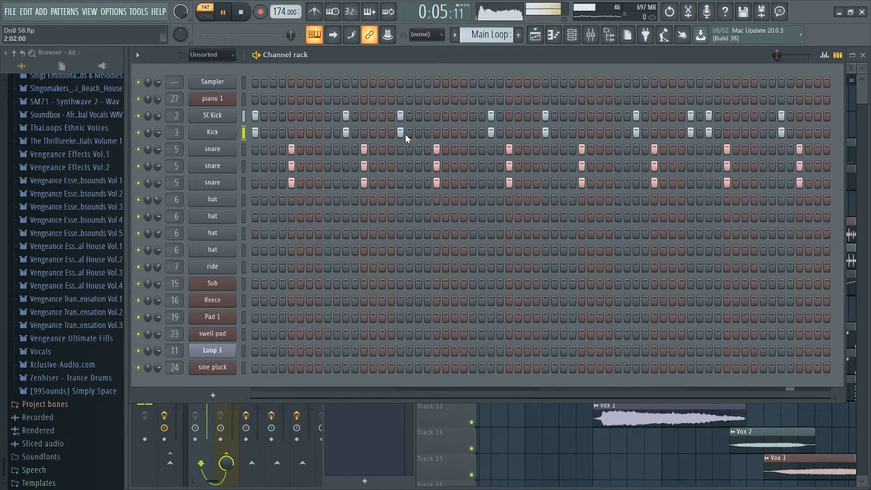
key(space)
click(226, 135)
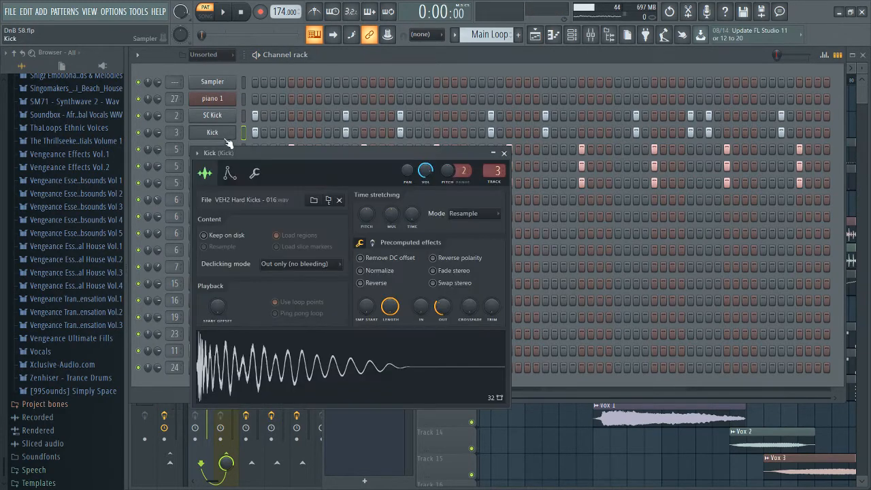
drag(286, 152, 380, 149)
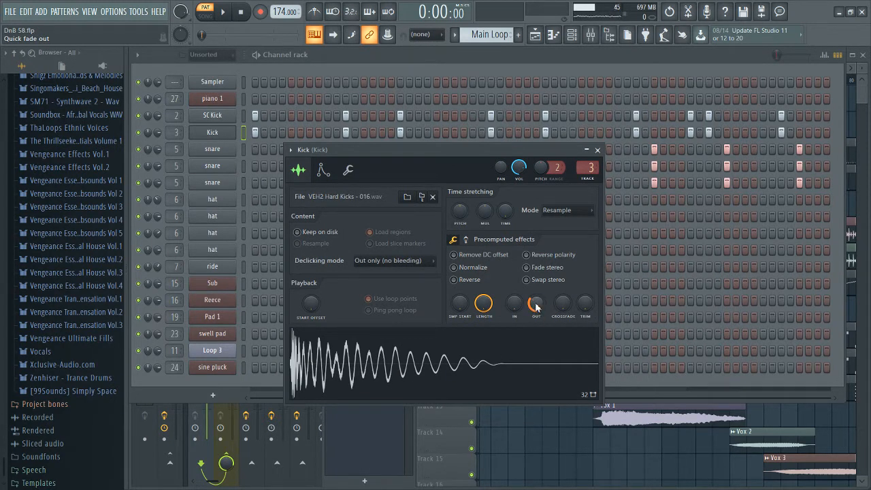
key(z)
key(z)
key(z)
click(213, 130)
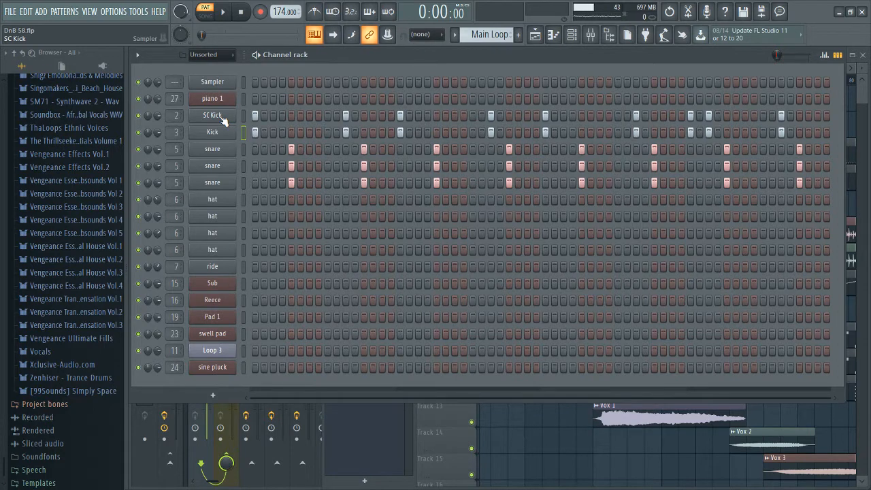
Select the SC Kick channel, show the mixer, and compare the routing of the SC Kick and Insert 1 tracks.
click(244, 117)
key(F9)
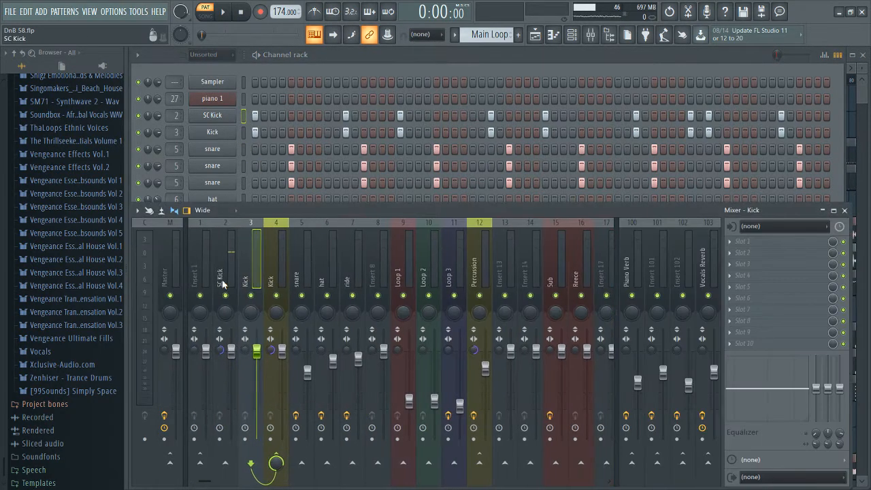
click(223, 285)
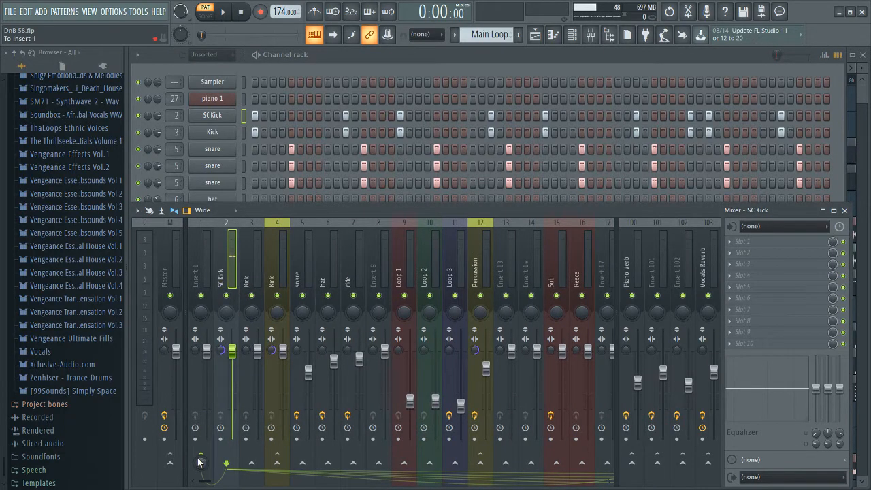
click(207, 268)
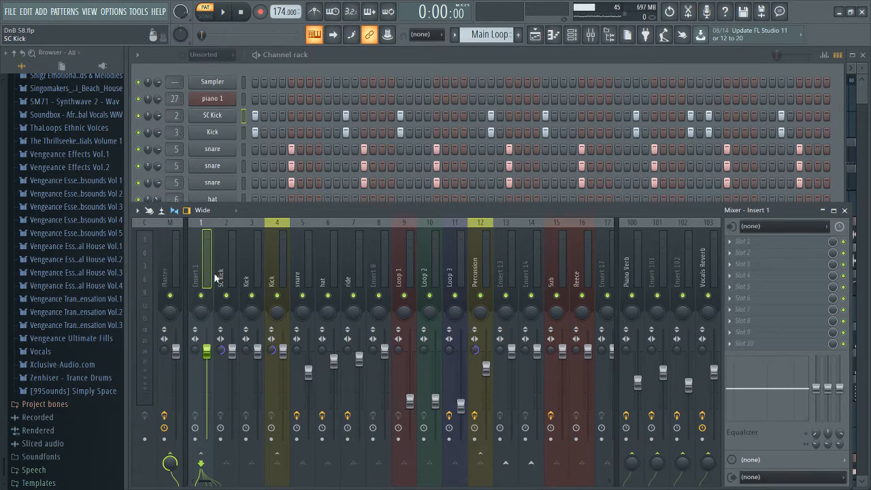
click(216, 276)
click(204, 271)
click(228, 280)
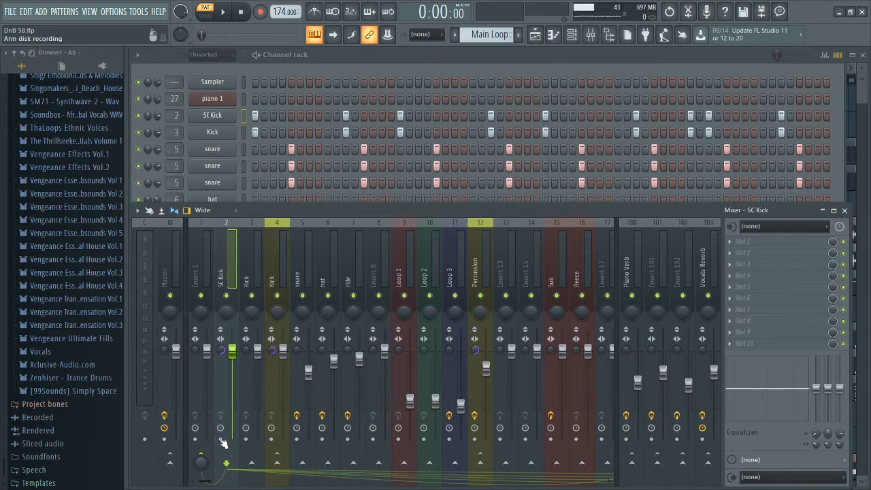
Open the SC Kick's sampler, examine its volume envelope, and return to its mixer track's routing to Insert 1.
click(228, 115)
drag(252, 143, 325, 155)
click(294, 174)
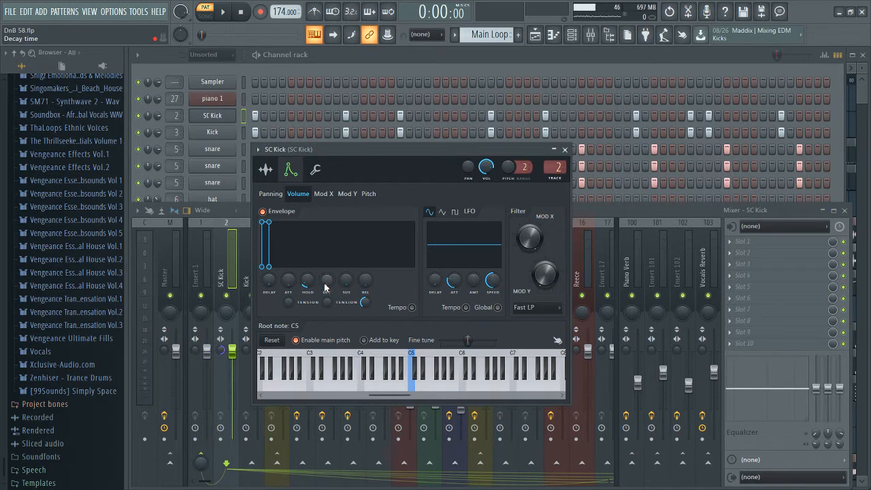
click(230, 286)
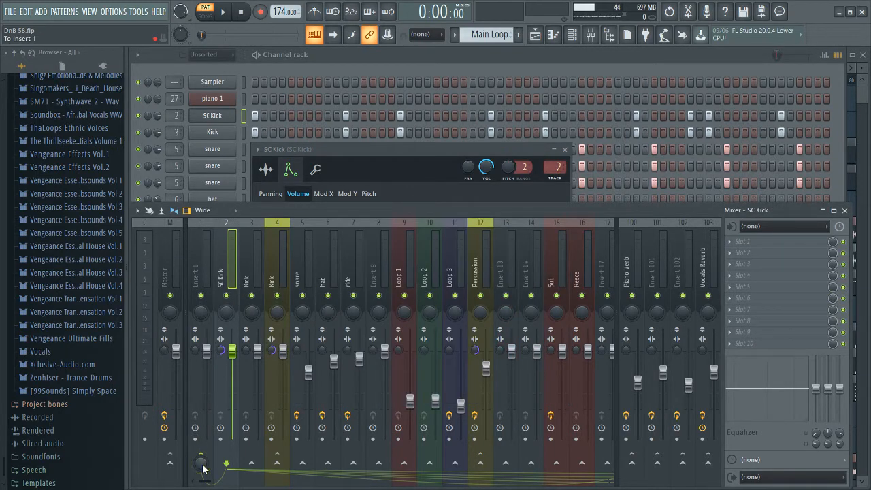
Audition the SC Kick with its send to Insert 1 temporarily turned up, restore the send, and close its sampler.
click(418, 146)
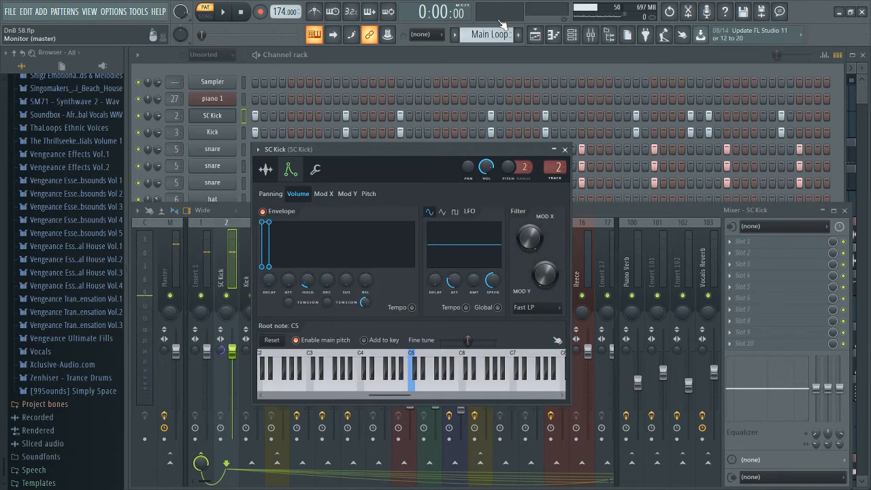
click(210, 364)
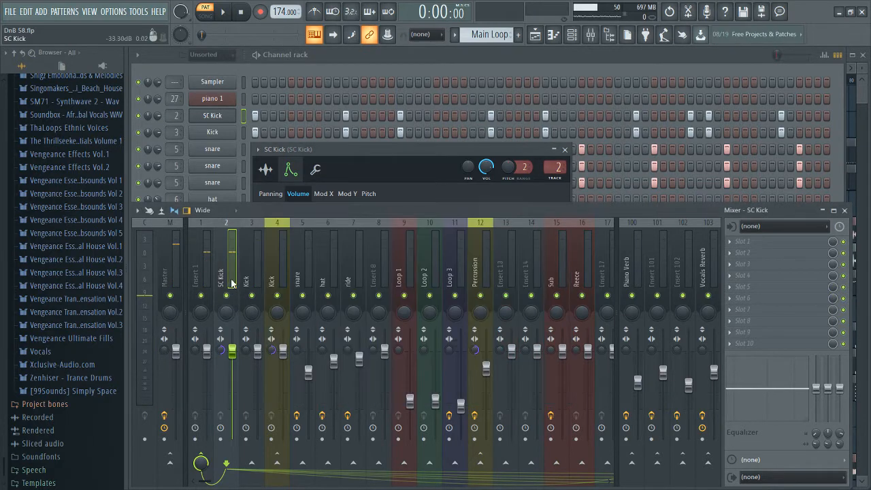
click(564, 151)
click(564, 151)
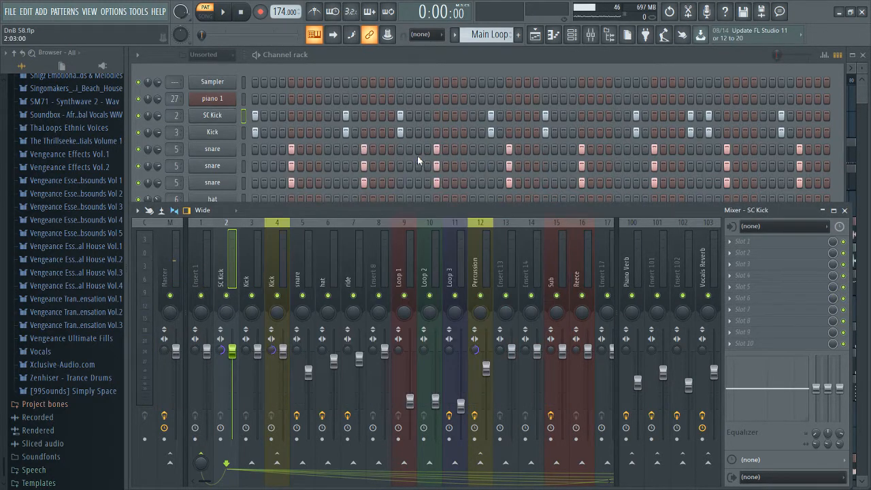
Select the Kick channel and inspect the Kick track on mixer insert 4, including its effects slots and routing.
click(244, 132)
click(276, 249)
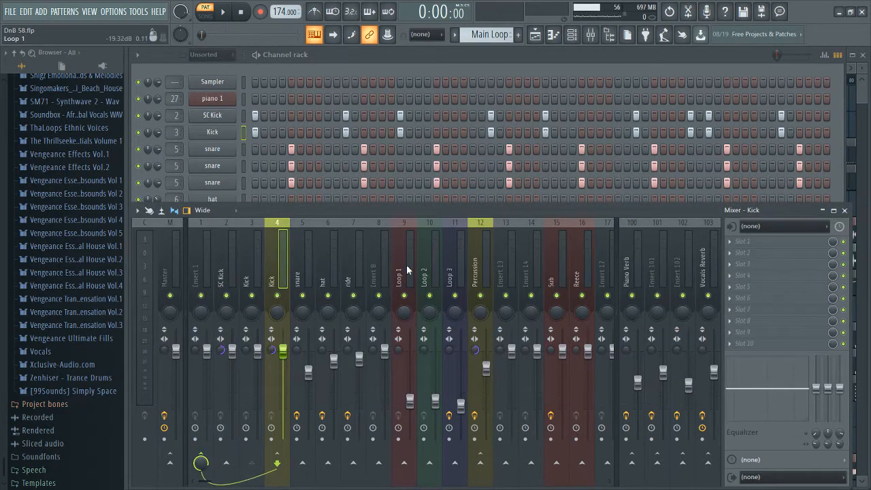
key(q)
Open and close the samplers of the three snare layers to check which sample file each one uses.
click(231, 152)
click(229, 151)
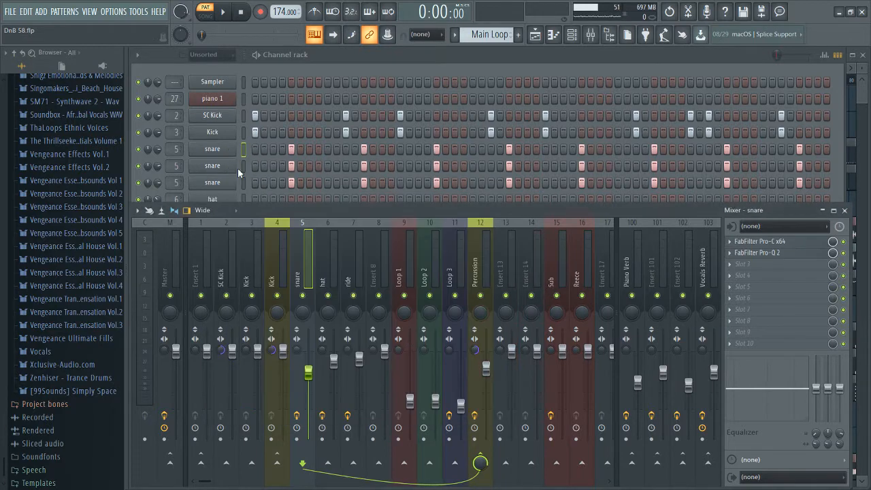
click(237, 168)
click(234, 166)
click(232, 167)
click(229, 182)
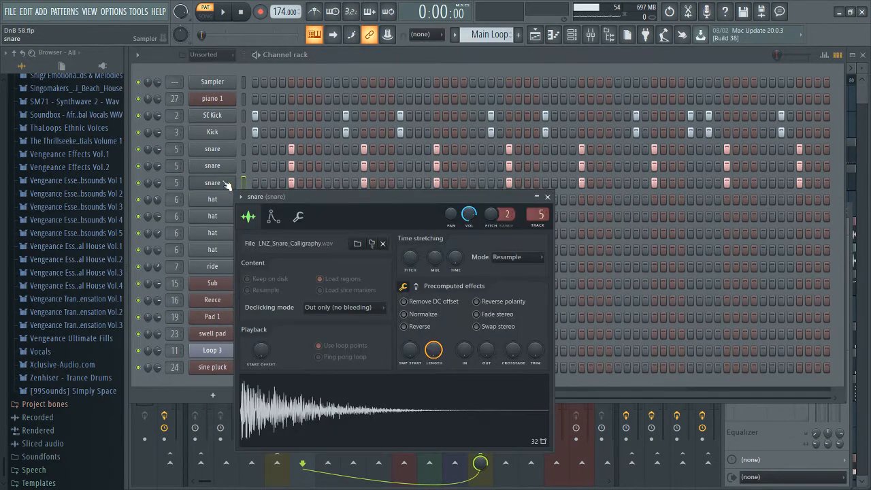
click(229, 184)
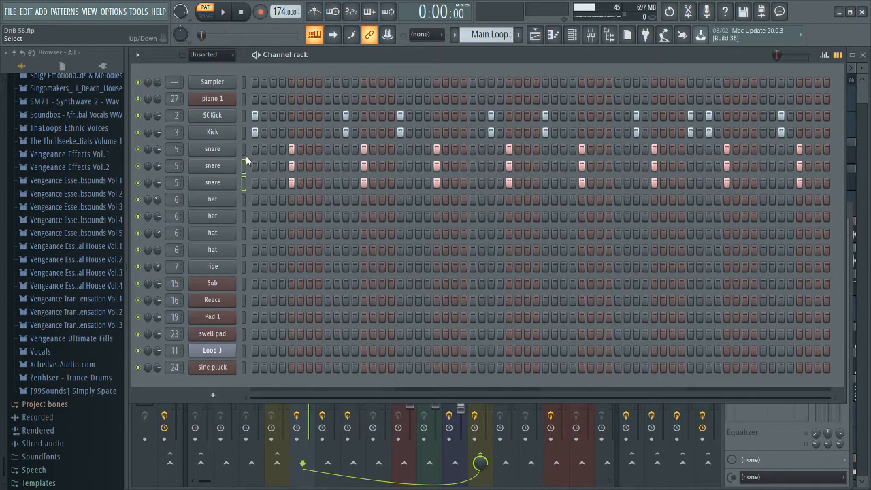
click(236, 151)
click(235, 154)
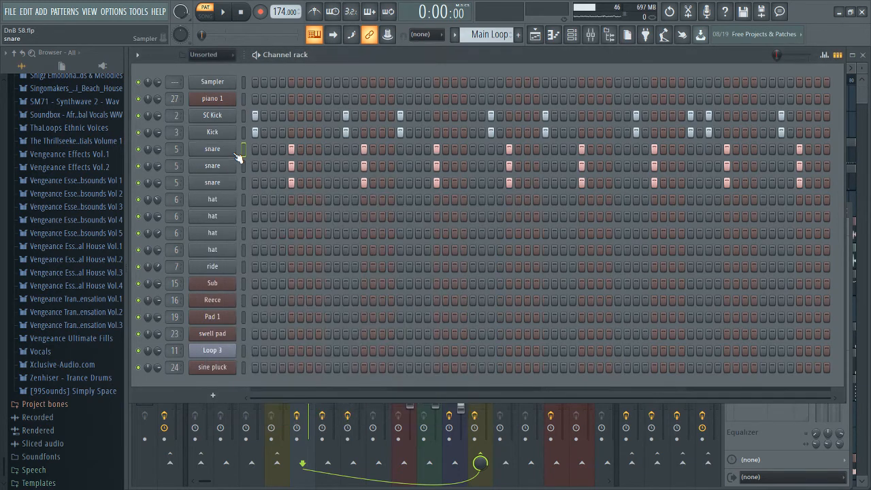
Browse the Rim Shot Samples folder, audition a few samples such as classic rim and Hard Rim, and collapse the folder.
scroll(34, 234, up, 6)
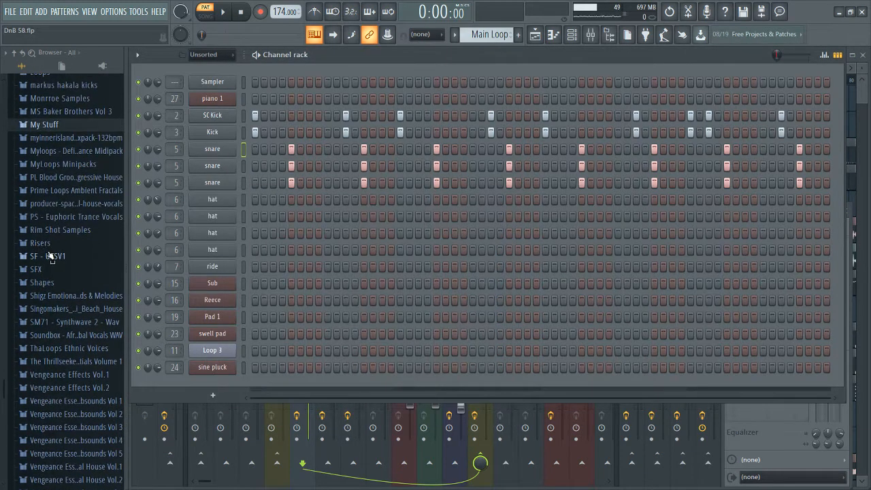
scroll(56, 158, up, 5)
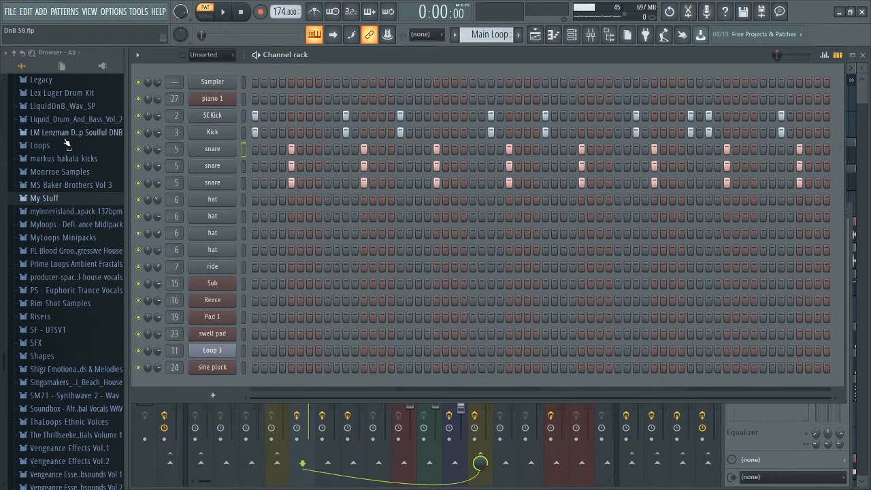
click(60, 304)
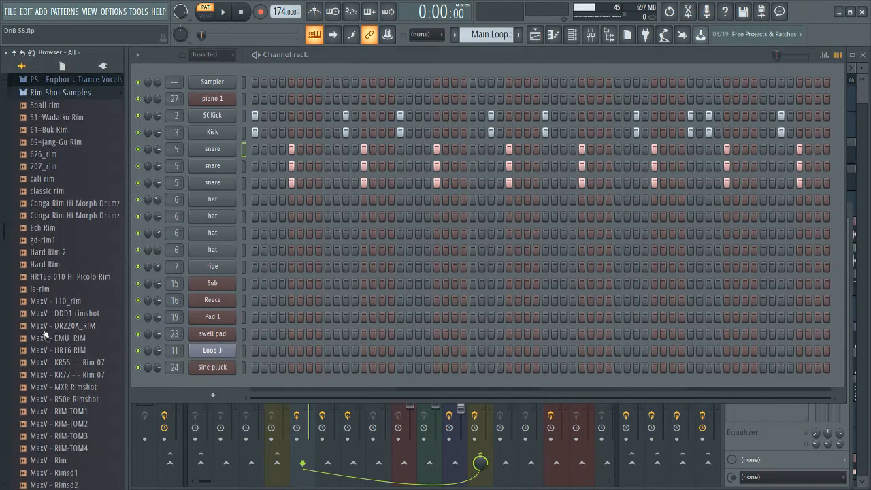
scroll(65, 259, down, 15)
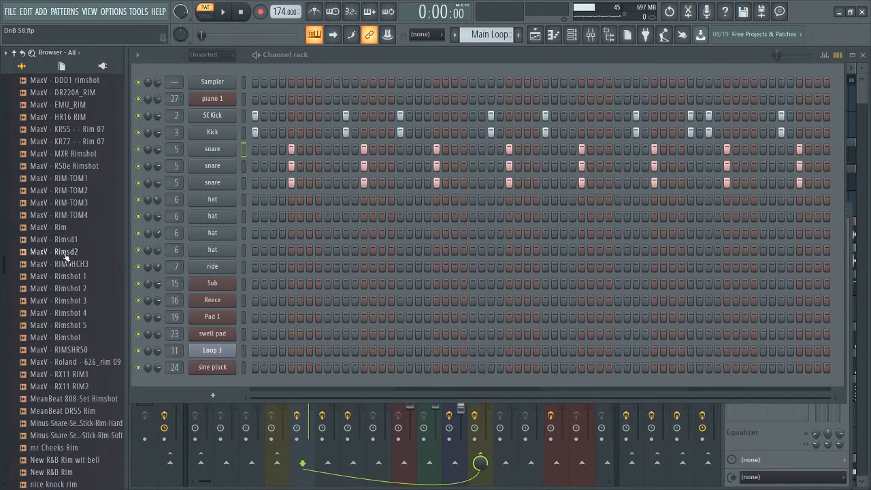
scroll(65, 255, up, 8)
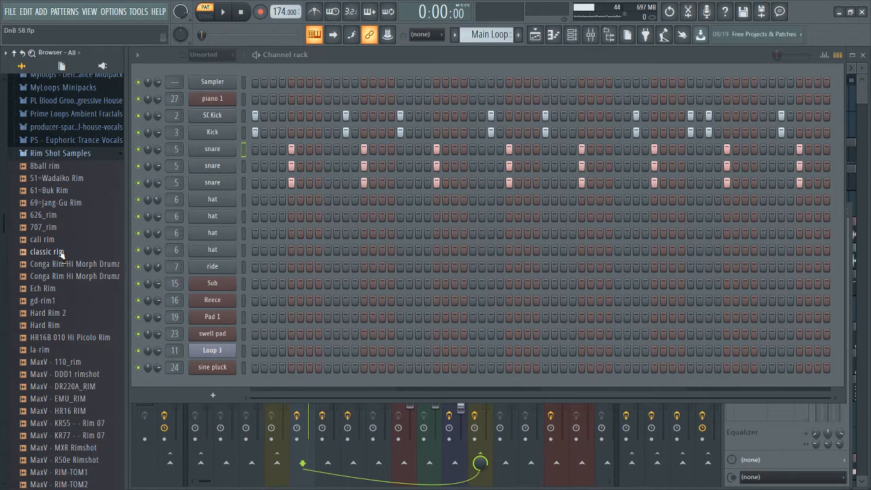
scroll(61, 253, down, 2)
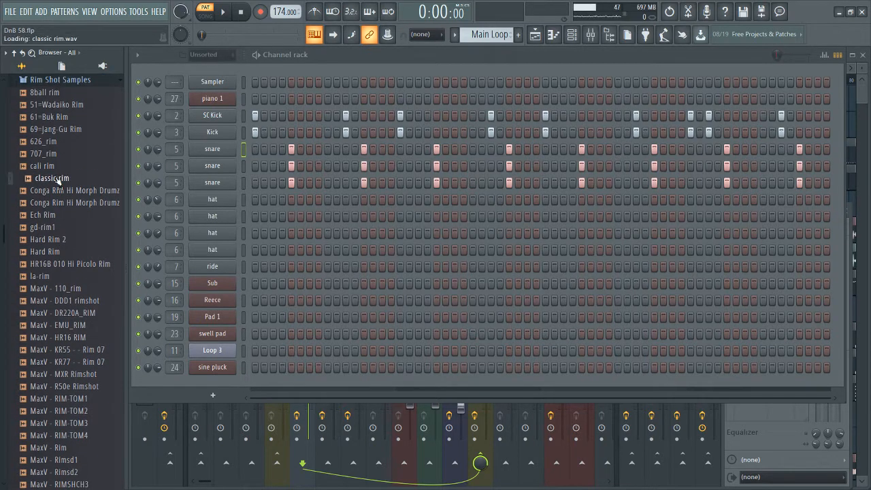
click(60, 203)
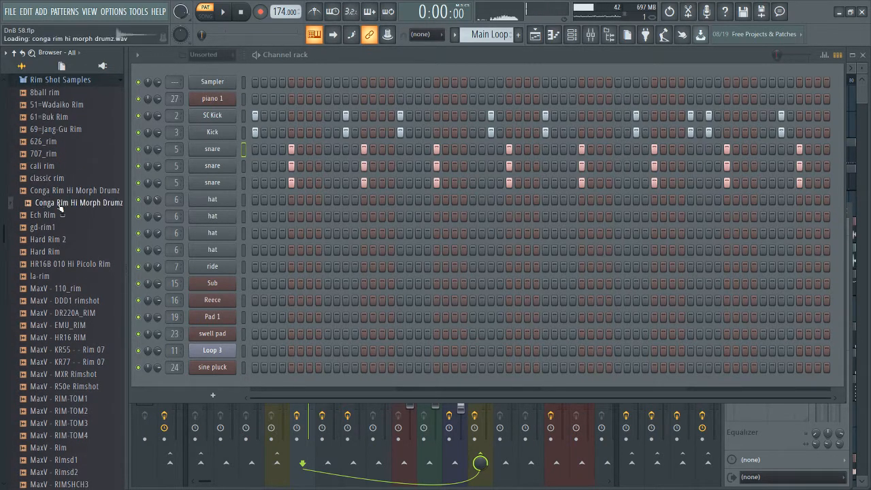
click(59, 252)
scroll(59, 267, down, 3)
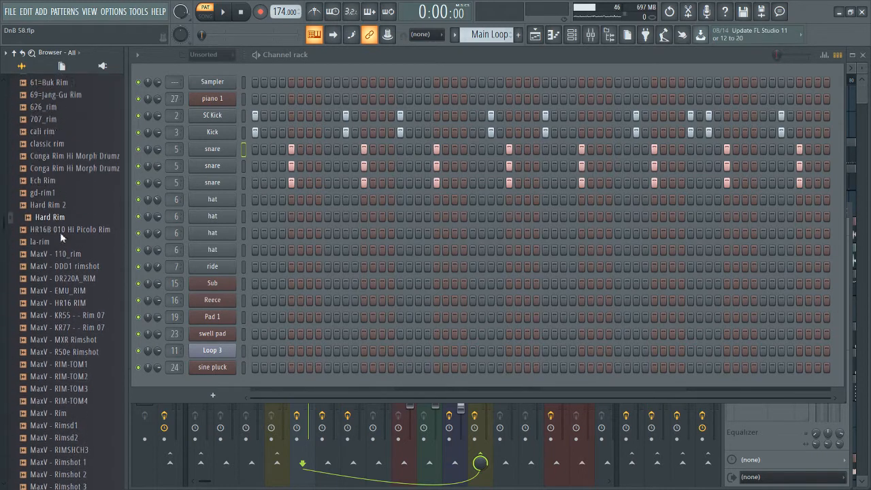
scroll(60, 232, up, 6)
click(95, 154)
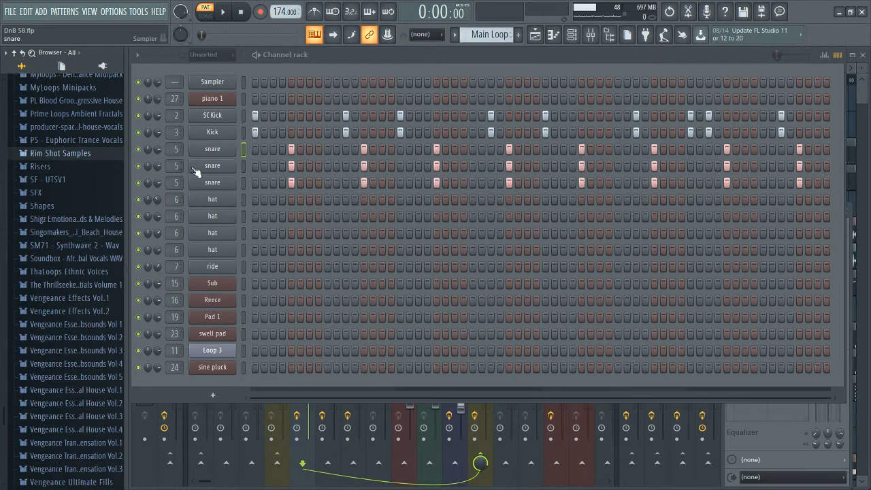
Check the second snare's sample file and browse the LM Lenzman Soulful DNB pack's drum hits down to the LNZ_SNARES folder.
click(212, 167)
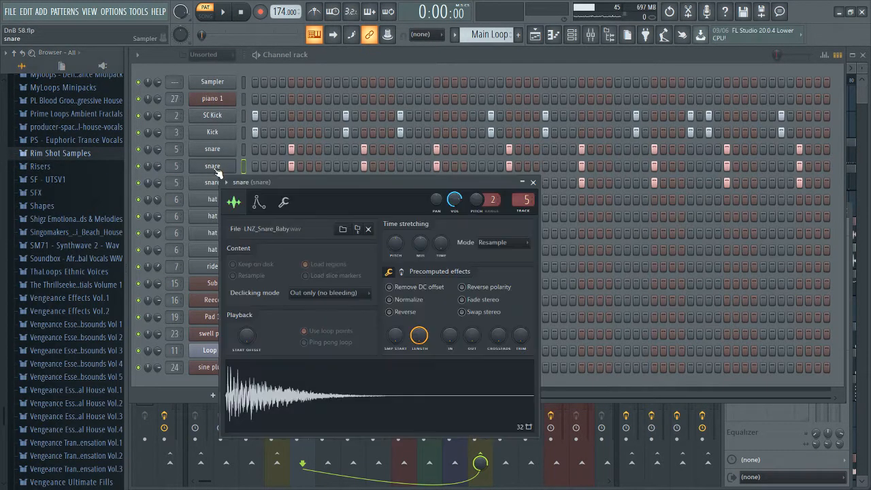
click(217, 170)
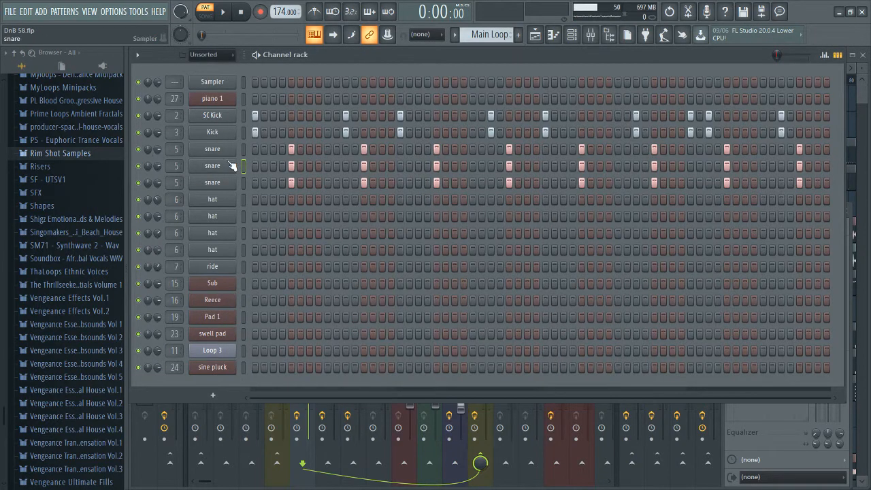
scroll(41, 230, up, 2)
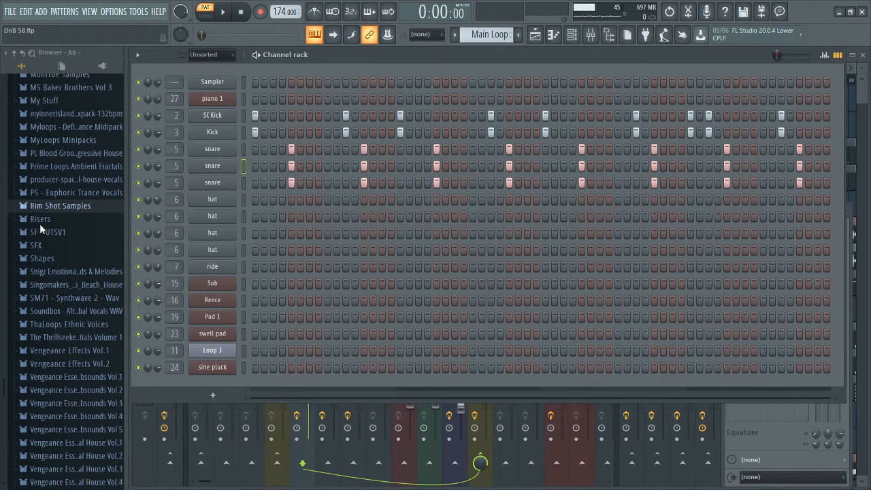
scroll(40, 229, up, 1)
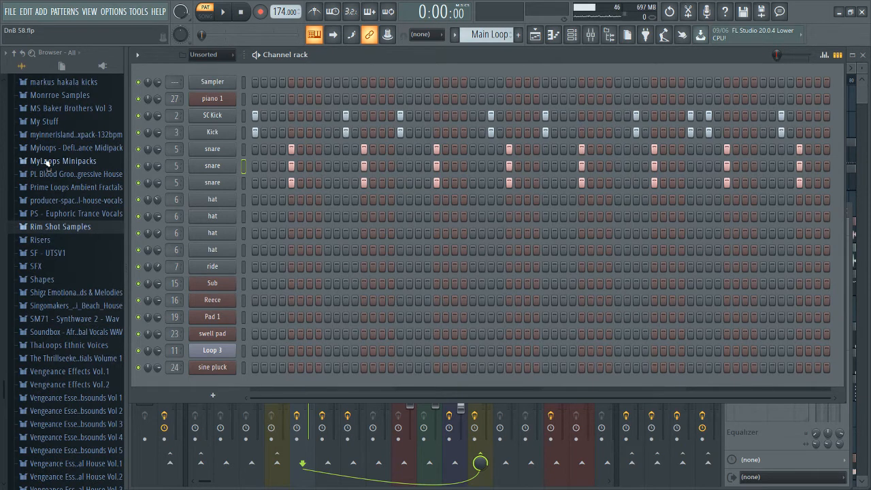
scroll(46, 161, up, 3)
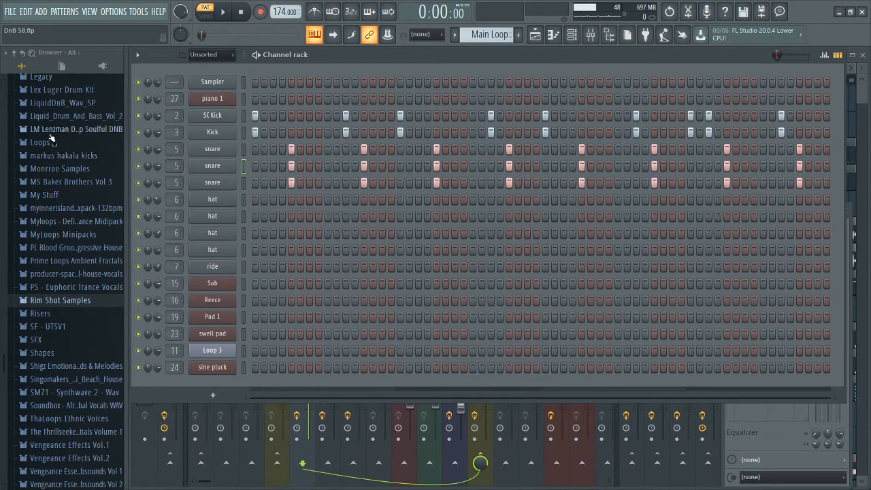
click(51, 131)
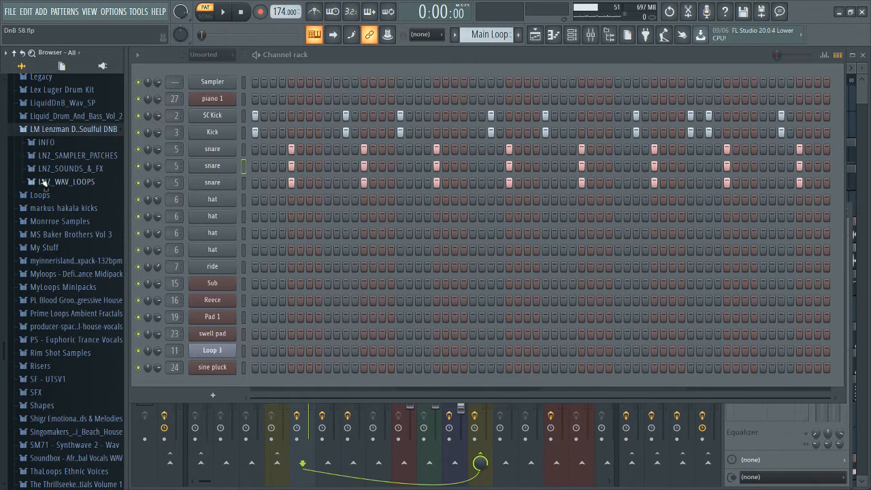
click(46, 184)
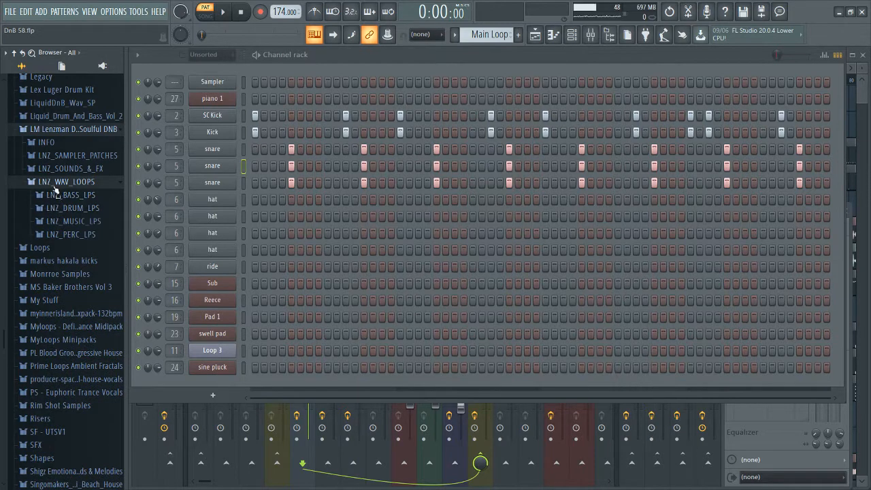
click(55, 182)
click(54, 168)
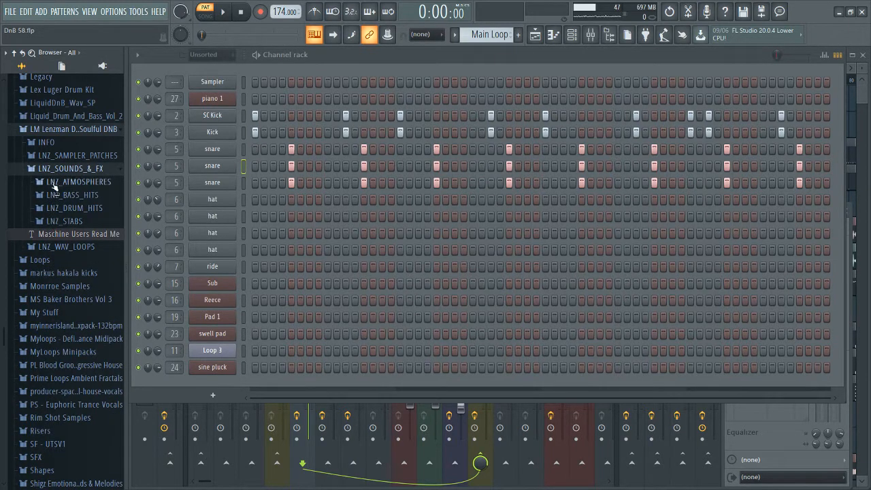
click(53, 207)
click(51, 286)
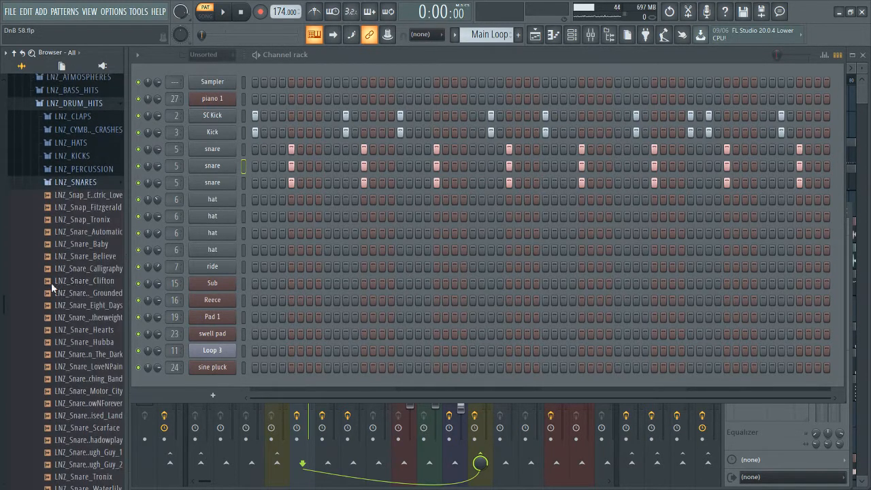
Audition several snares in the LNZ_SNARES folder, including LNZ_Snare_LoveNPain, and collapse all the folders of the LM Lenzman pack.
click(53, 241)
click(54, 264)
click(60, 300)
click(60, 348)
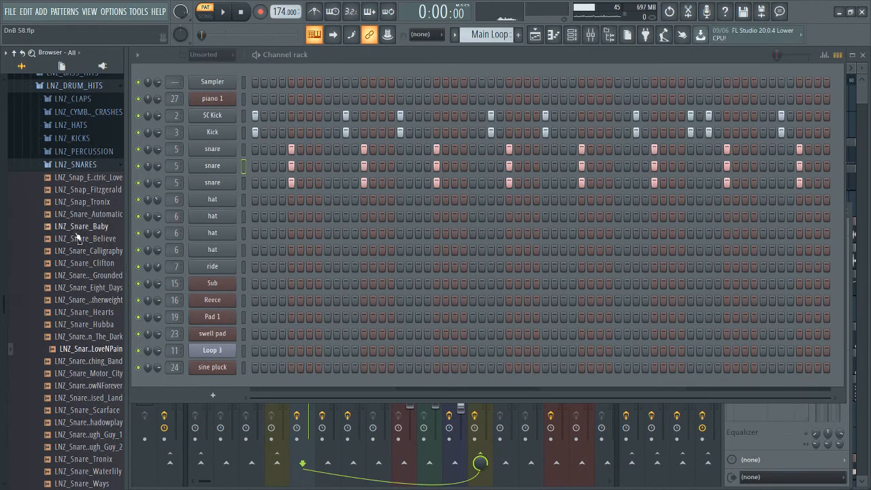
click(80, 167)
scroll(79, 169, up, 3)
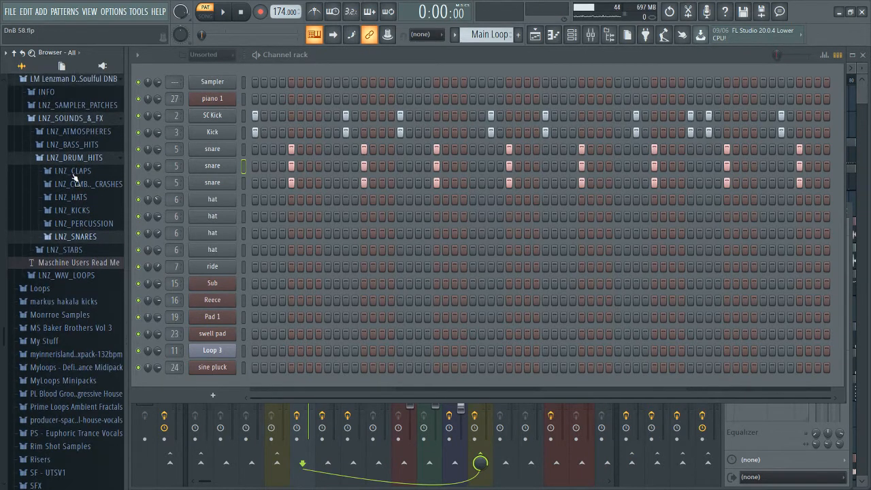
click(74, 158)
click(72, 120)
click(77, 80)
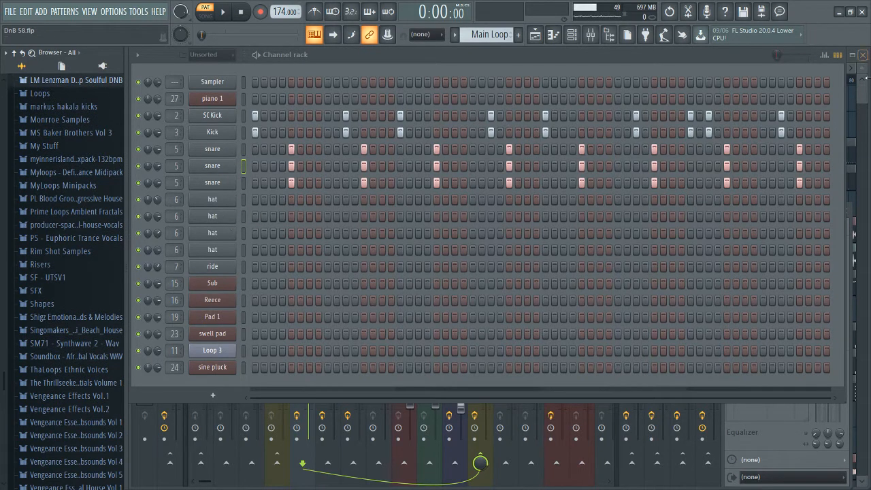
Solo the Main Loop track in the playlist and play the song from bar 65.
key(F5)
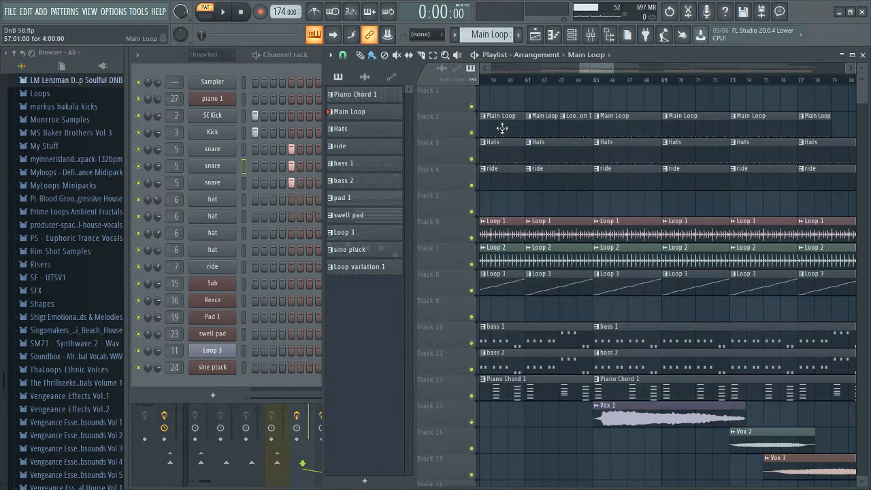
right_click(470, 132)
click(594, 80)
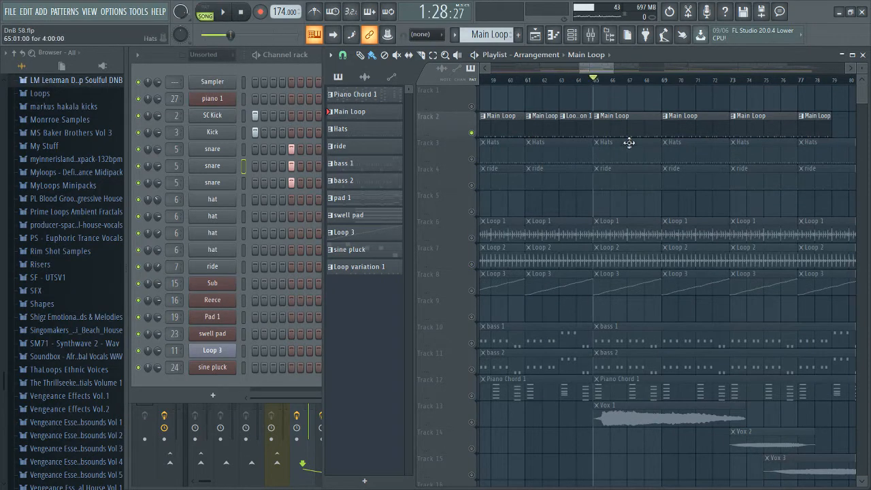
key(space)
Solo the Hats track in the playlist and show the Hats pattern's steps in the channel rack.
right_click(470, 159)
click(544, 143)
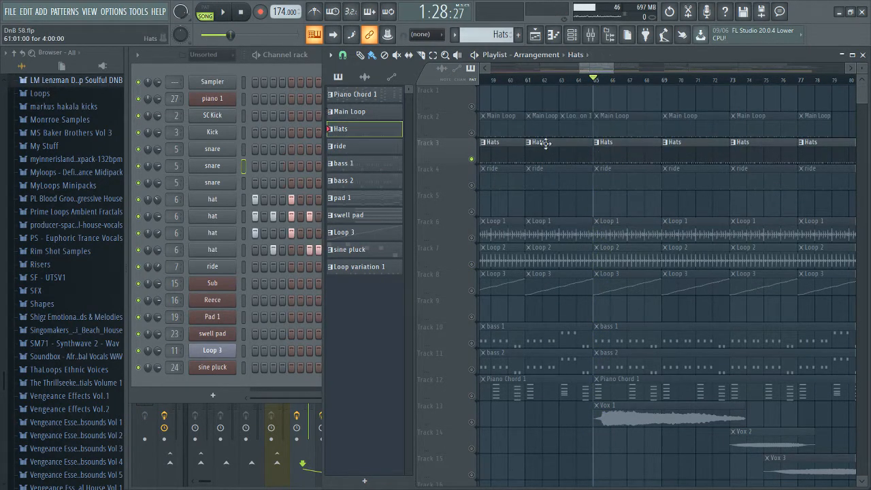
click(310, 70)
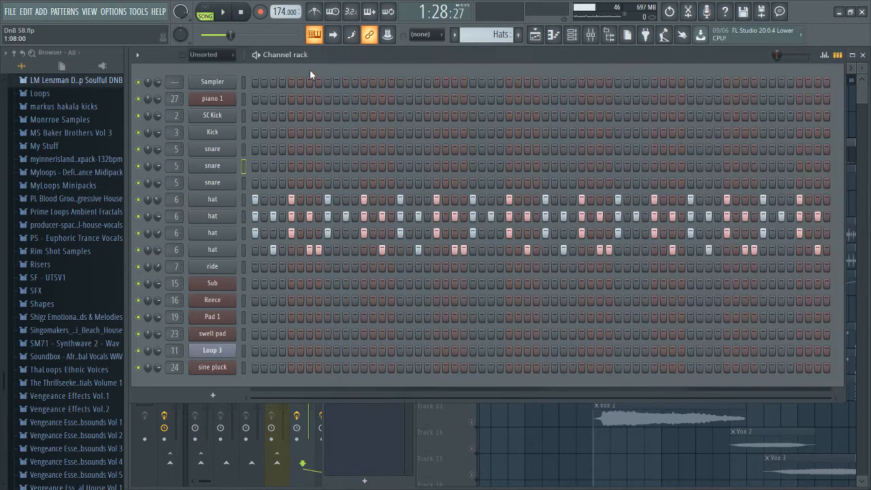
Examine the first hat channel's notes in the piano roll, selecting them all, and return to the channel rack.
click(241, 200)
click(233, 204)
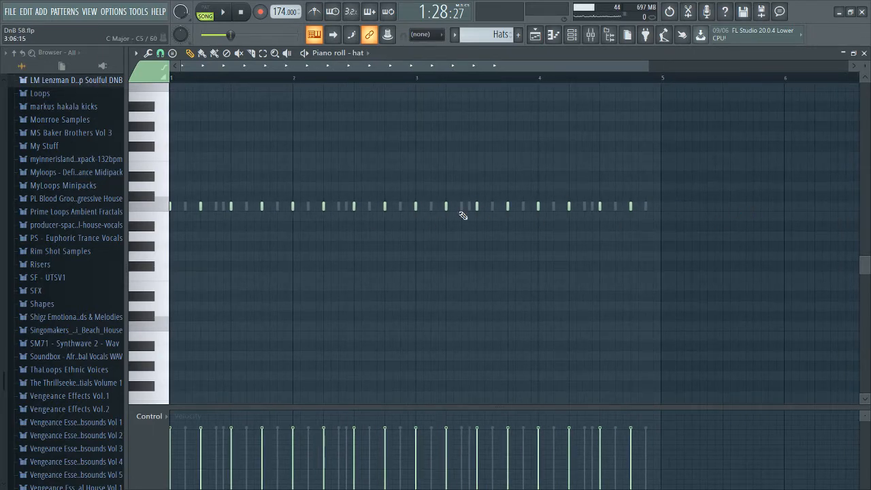
key(ctrl+a)
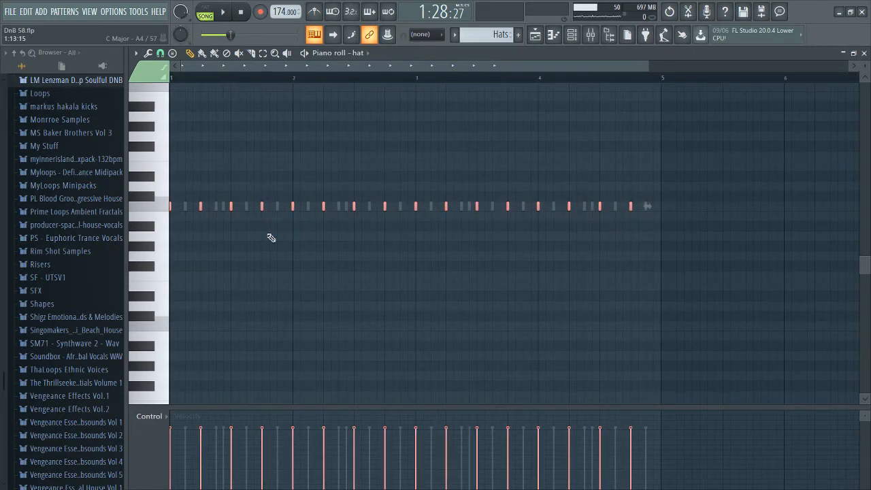
key(F7)
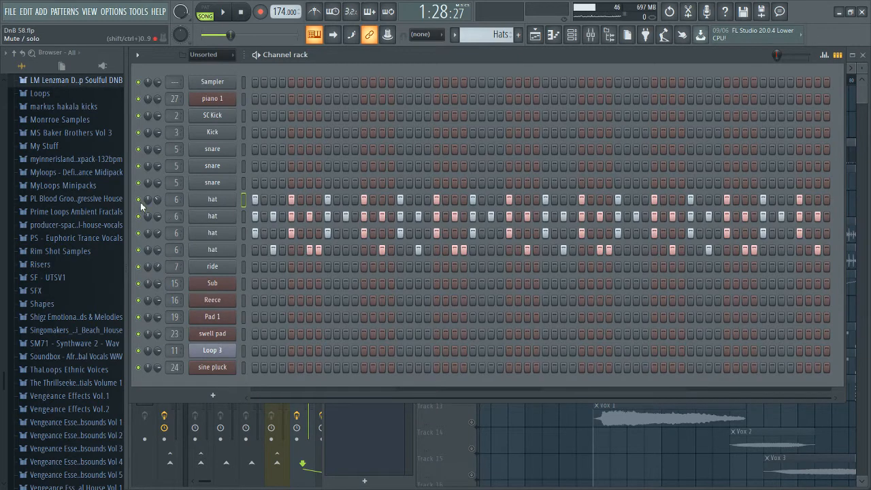
Listen to the hat layers, starting with the first hat soloed and adding the third, second and fourth one by one.
key(space)
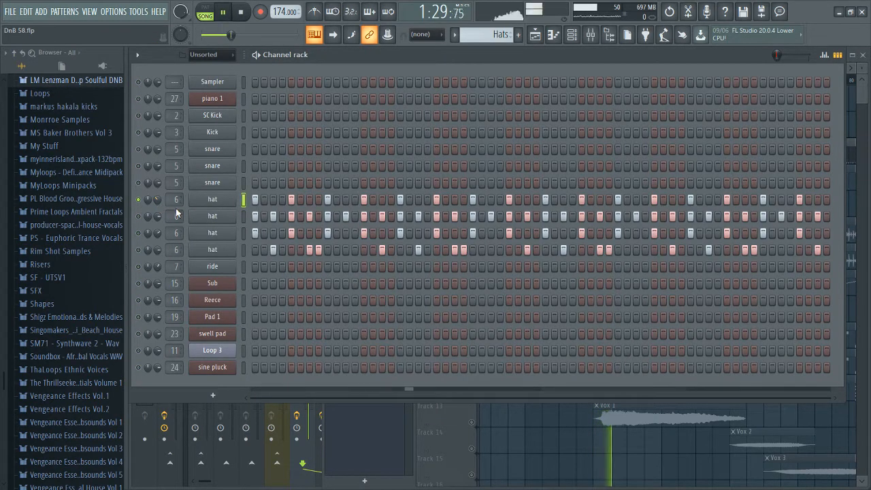
key(space)
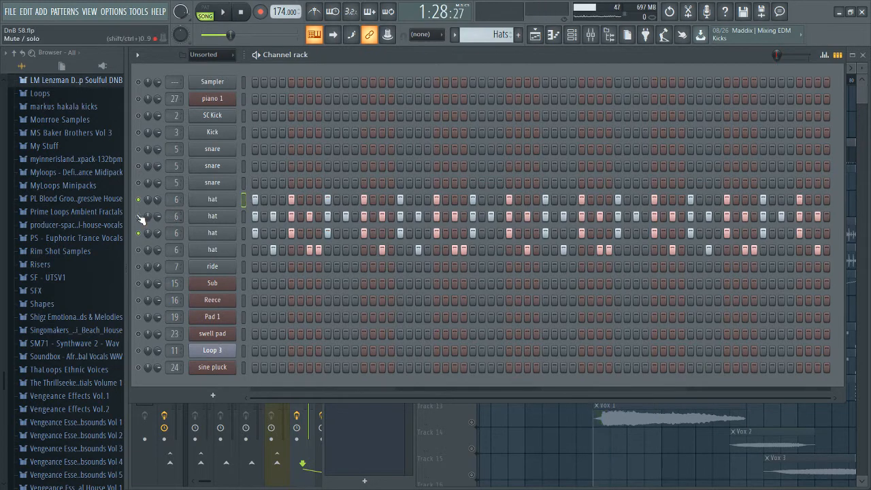
key(space)
click(139, 217)
key(space)
key(space)
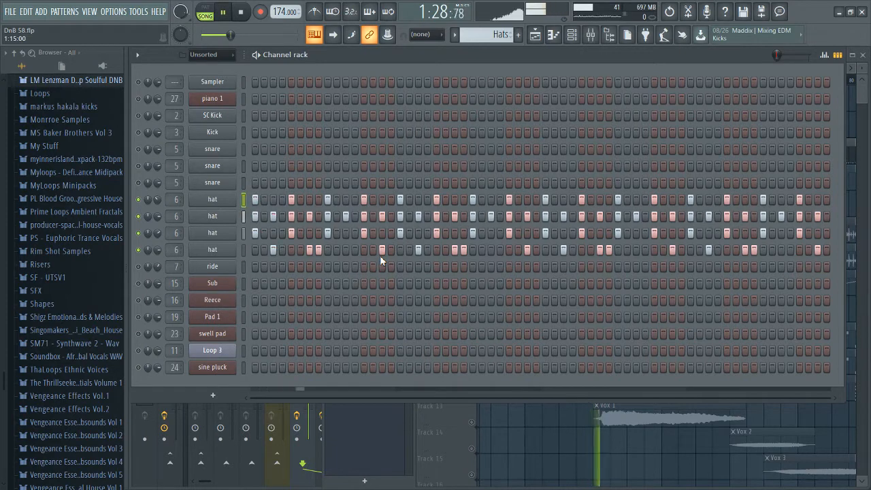
Enable the Main Loop track alongside Hats, unmute all channels, and play the two tracks together from bar 65.
key(F5)
key(space)
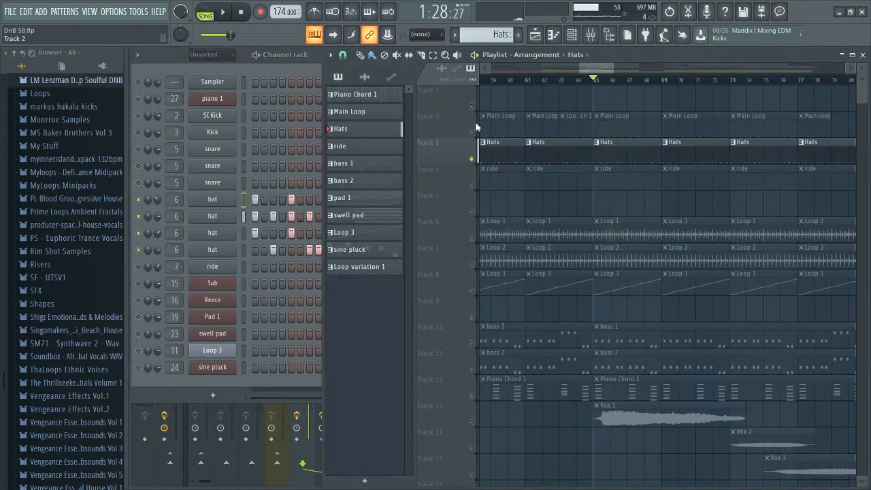
click(472, 133)
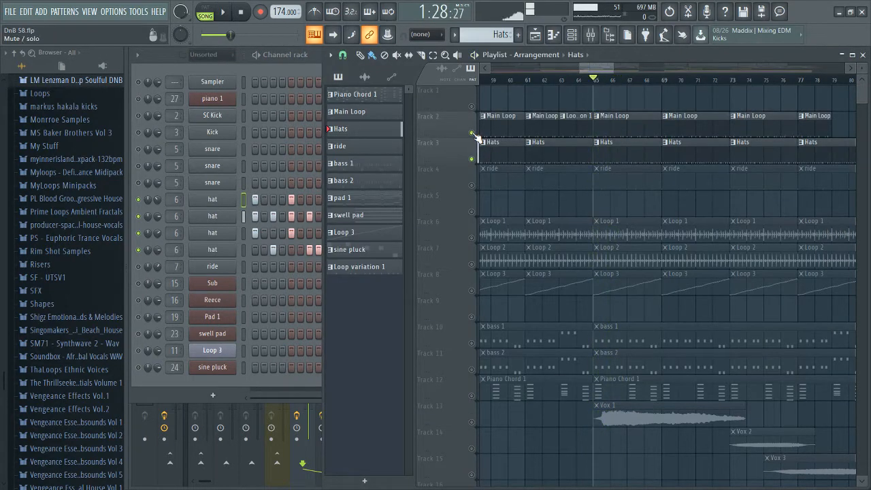
click(138, 200)
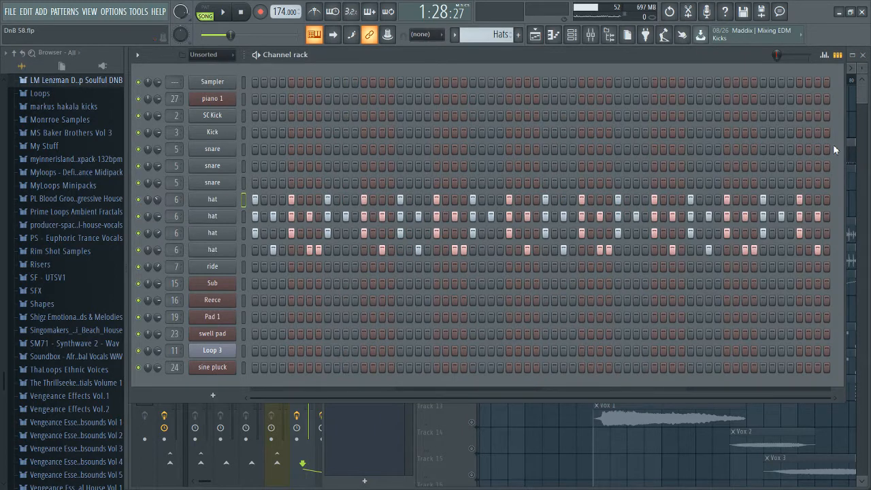
click(866, 98)
key(space)
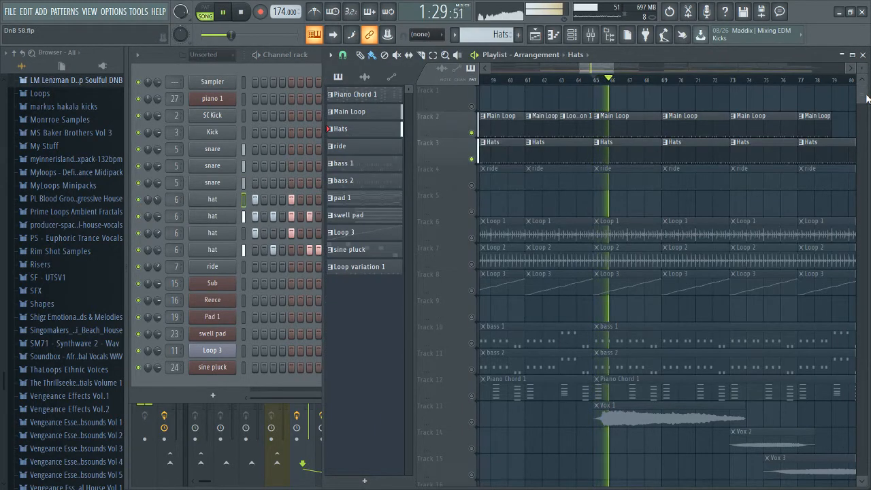
key(space)
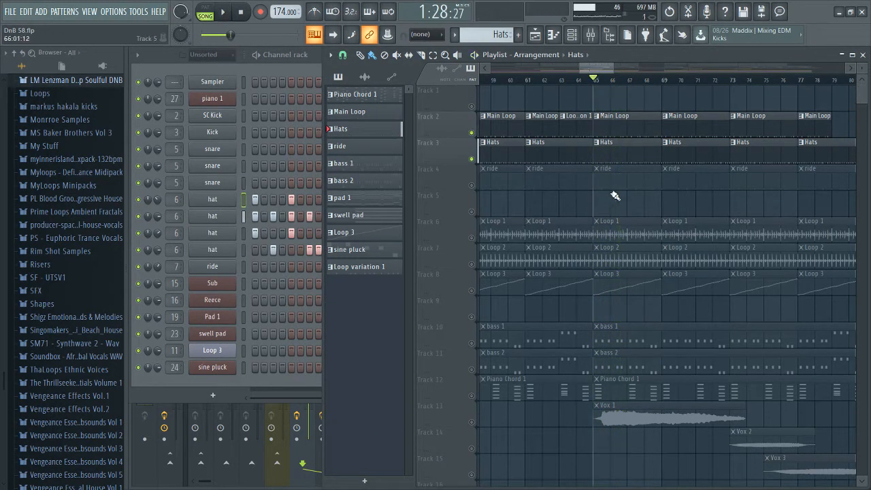
Select the ride pattern, show its steps in the channel rack, and play it alone in pattern mode.
click(614, 196)
right_click(624, 195)
click(618, 187)
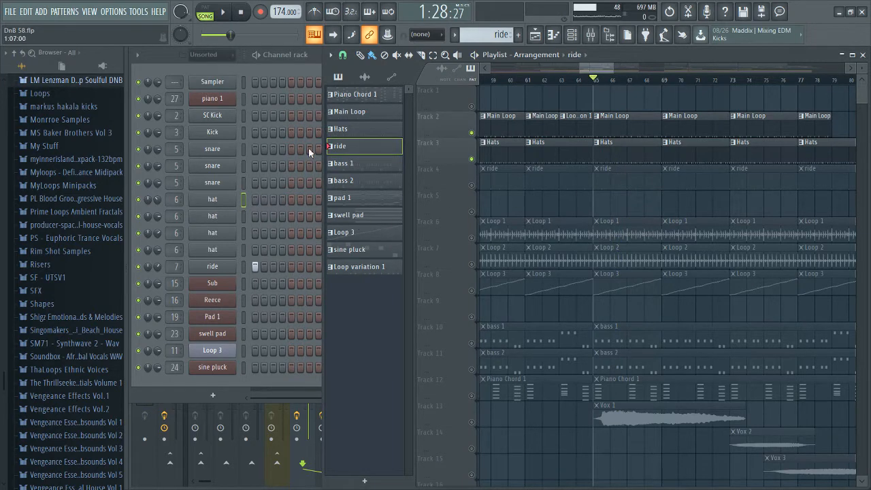
click(306, 76)
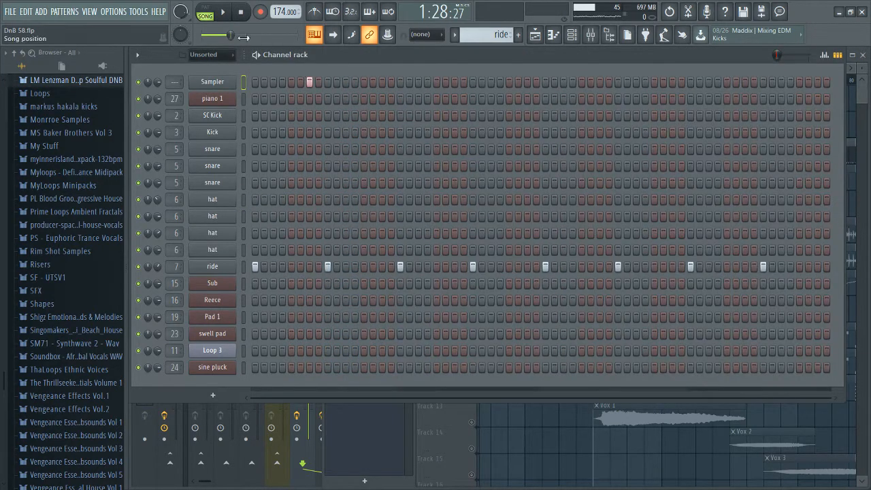
click(206, 15)
key(space)
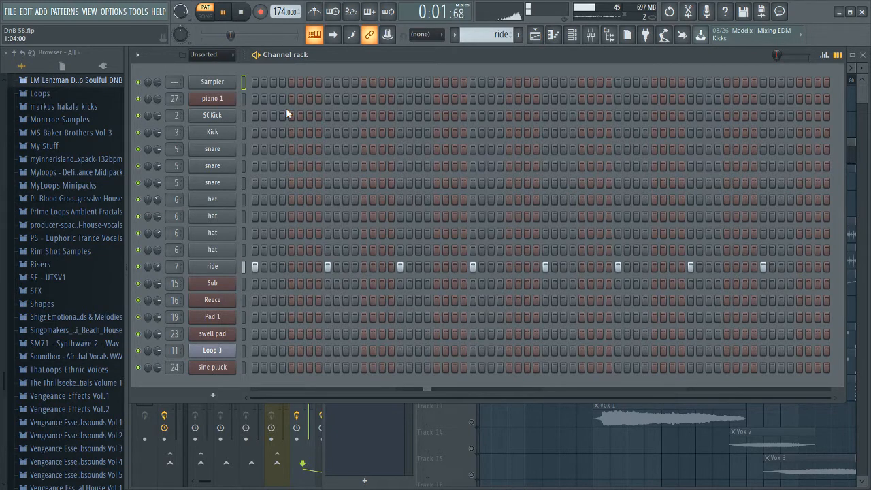
Enable the ride track in the playlist and play it with Main Loop and Hats from bar 65 in song mode.
key(F5)
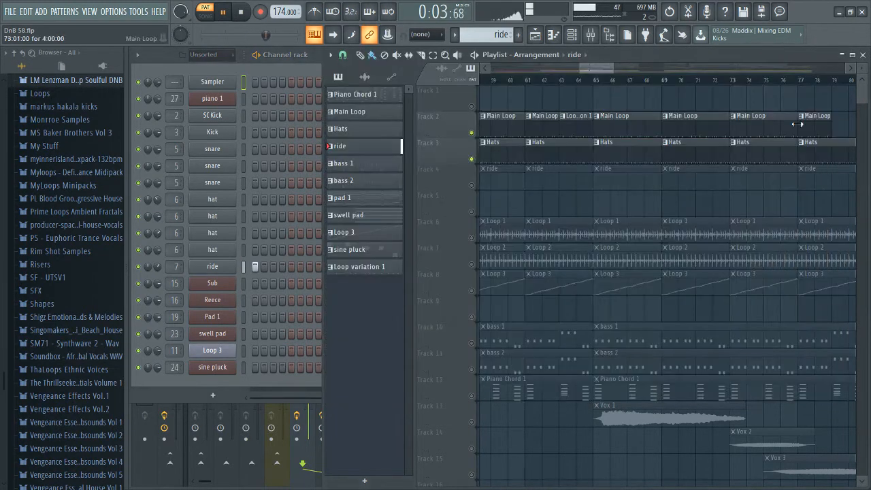
click(471, 185)
click(595, 80)
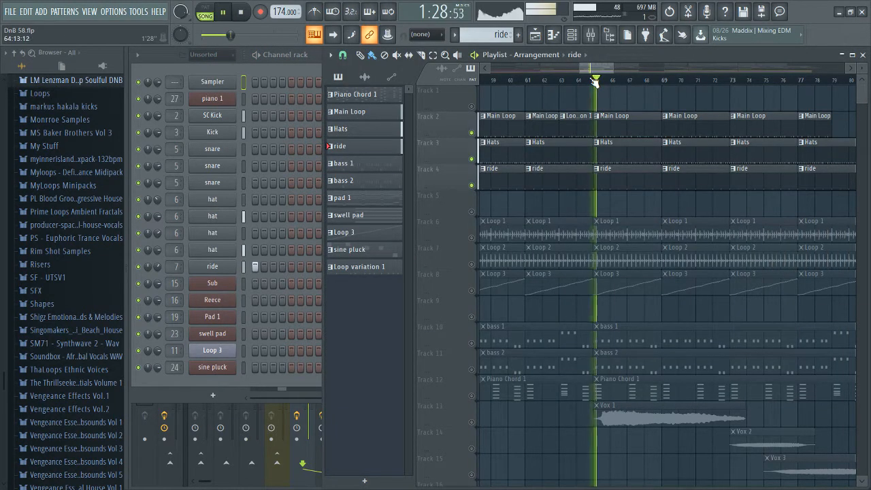
key(space)
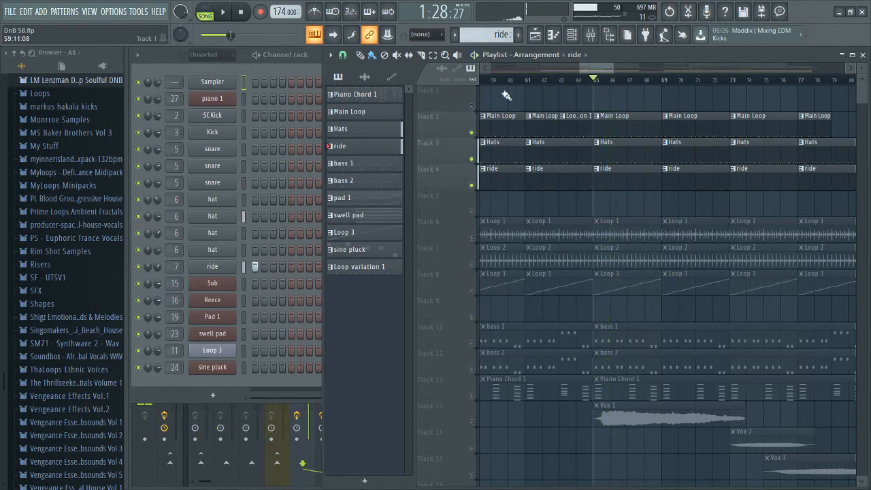
Show the Main Loop pattern's kick and snare steps in the full channel rack.
click(595, 155)
click(599, 125)
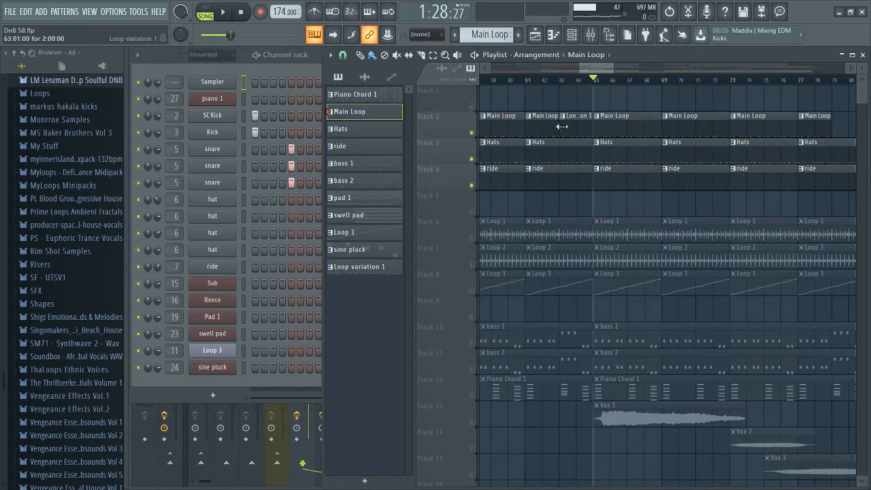
click(312, 66)
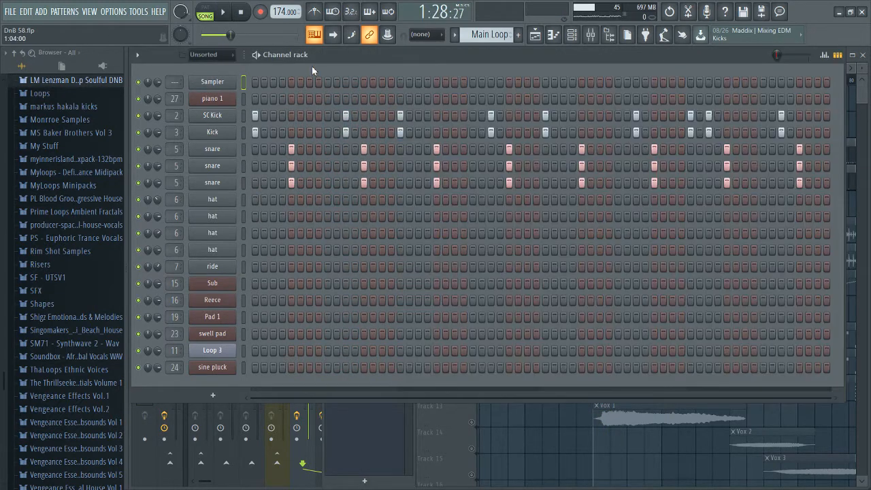
Review the snare mixer track's FabFilter Pro-C compressor and Pro-Q 2 equalizer while playing the drums.
click(590, 35)
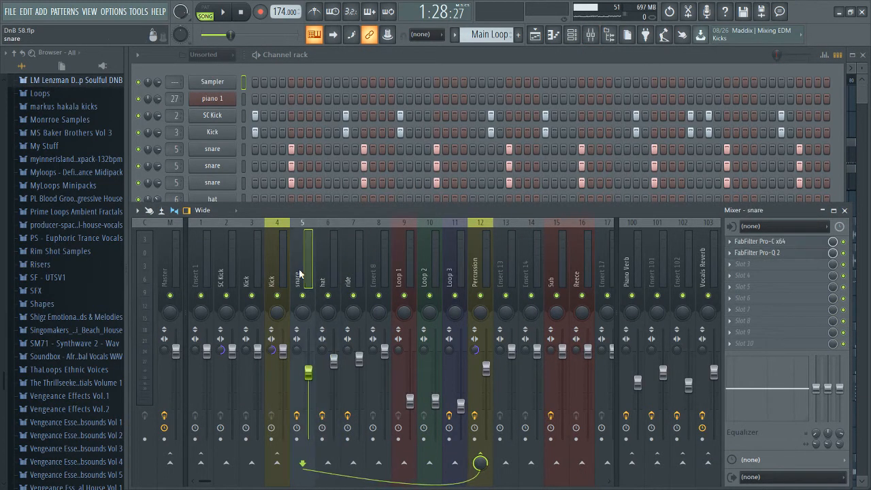
click(776, 243)
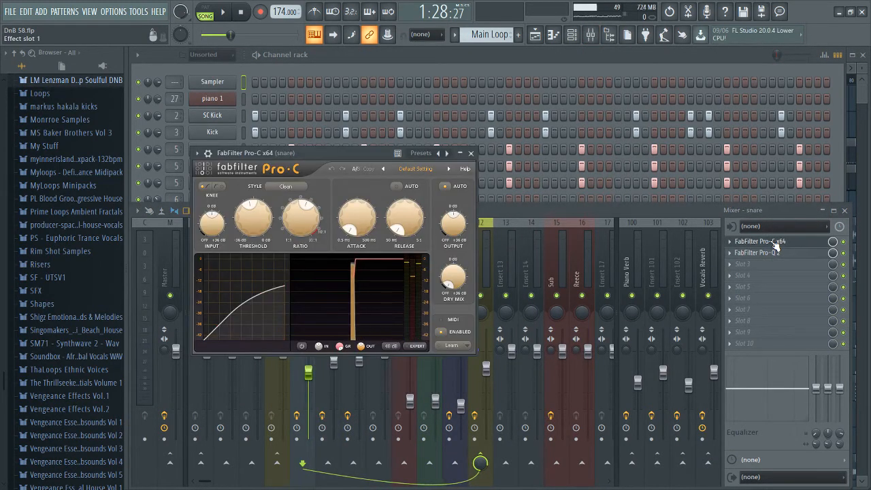
key(space)
click(775, 244)
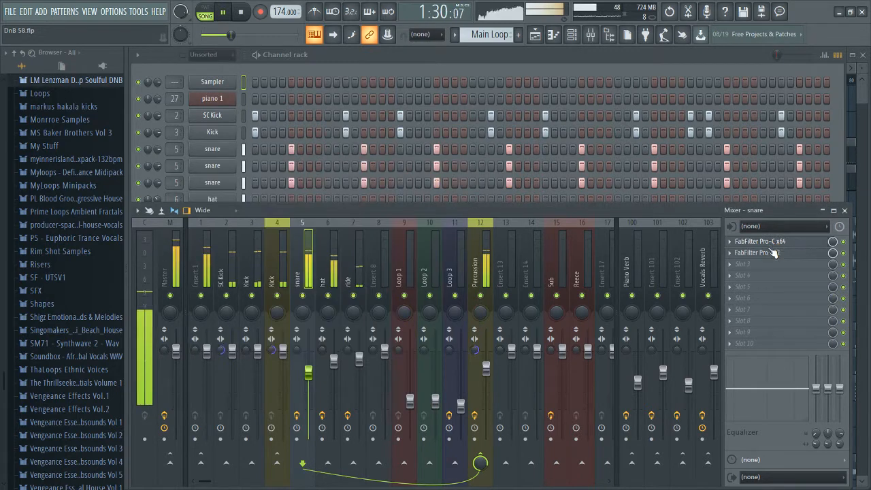
click(772, 254)
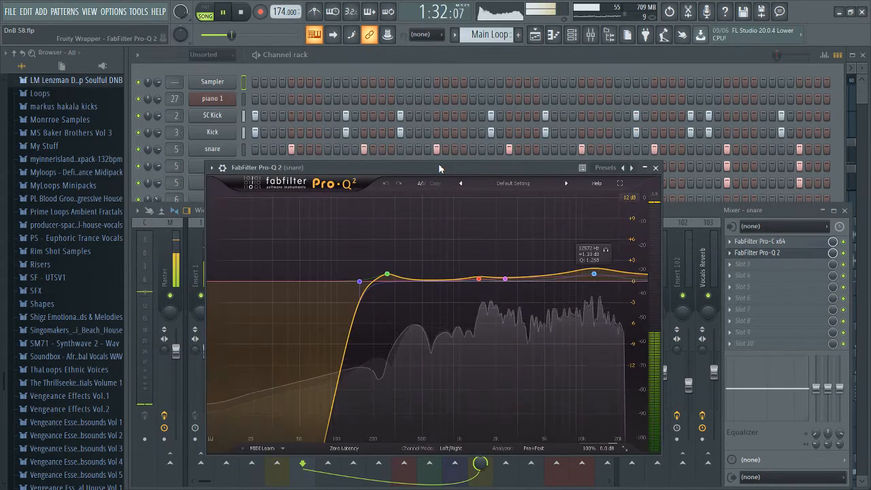
click(808, 253)
key(space)
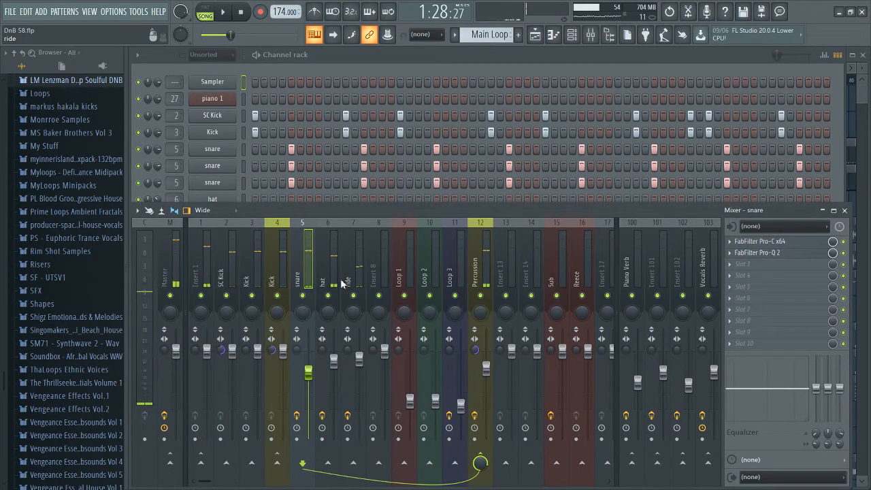
Review the hat mixer track's FabFilter Pro-Q 2 curve during a short playback of the drums.
click(342, 279)
click(329, 275)
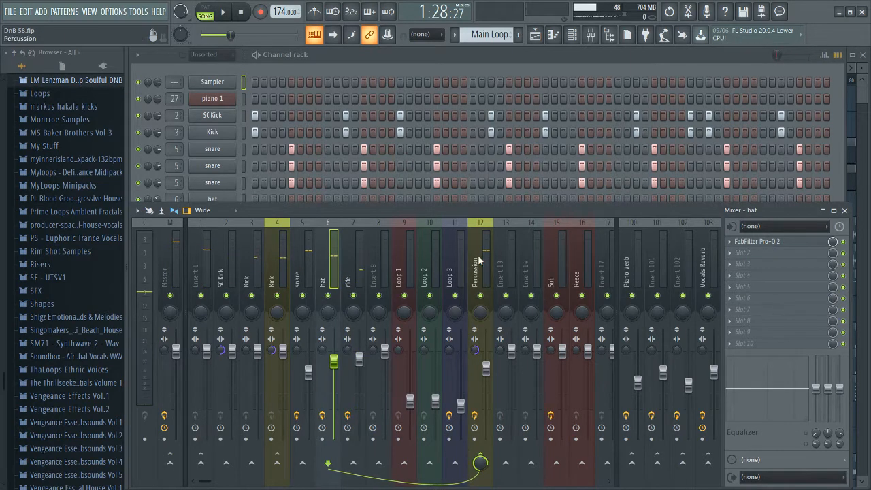
click(756, 243)
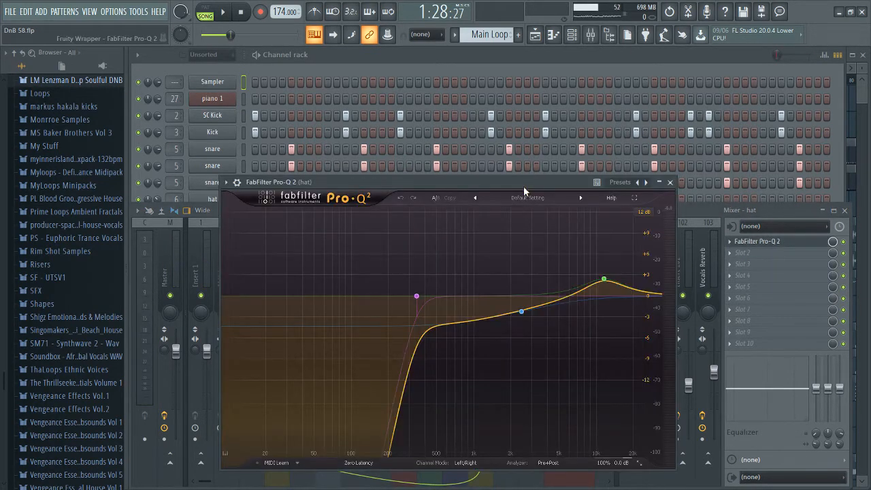
key(space)
key(space)
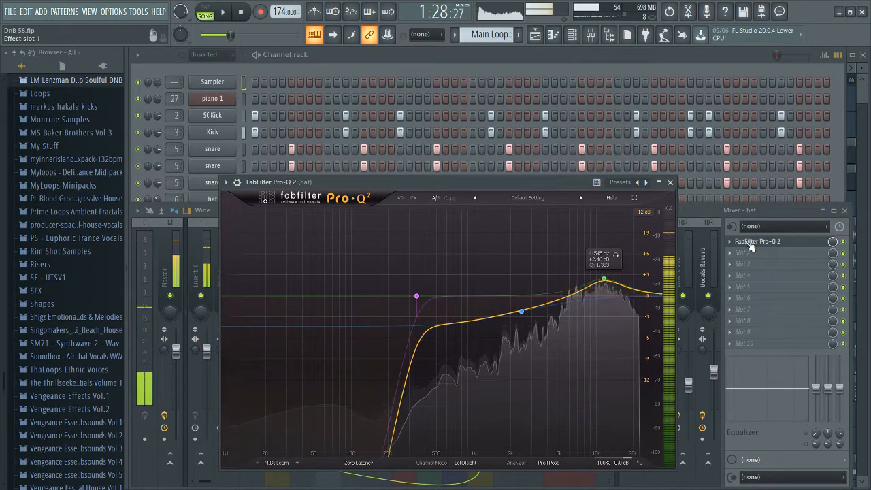
click(757, 242)
Review the ride mixer track's FabFilter Pro-Q 2 curve and ValhallaVintageVerb reverb settings.
click(364, 274)
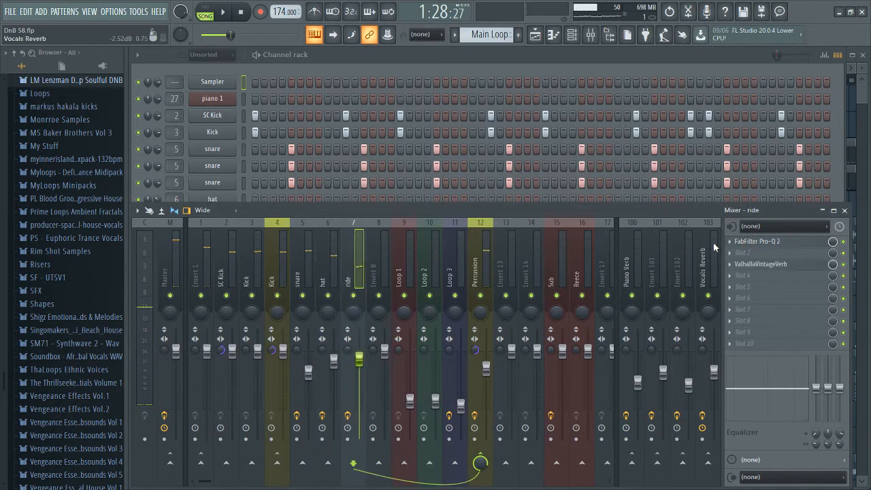
click(757, 241)
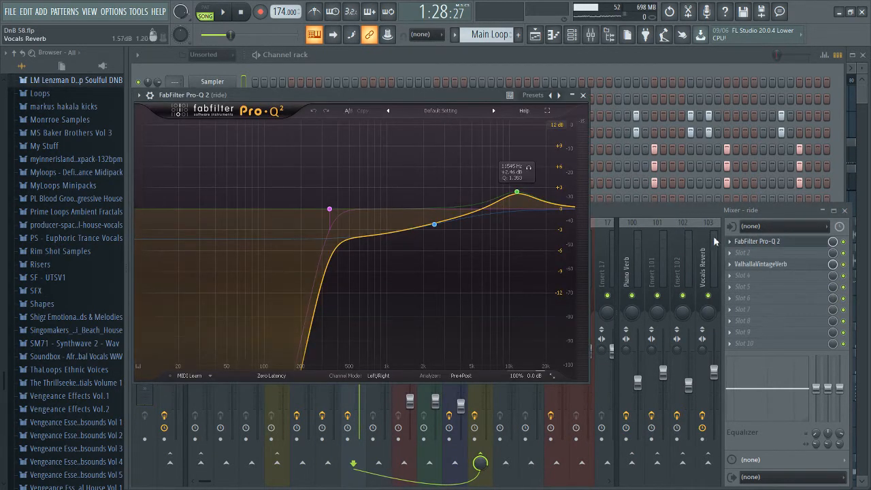
click(757, 242)
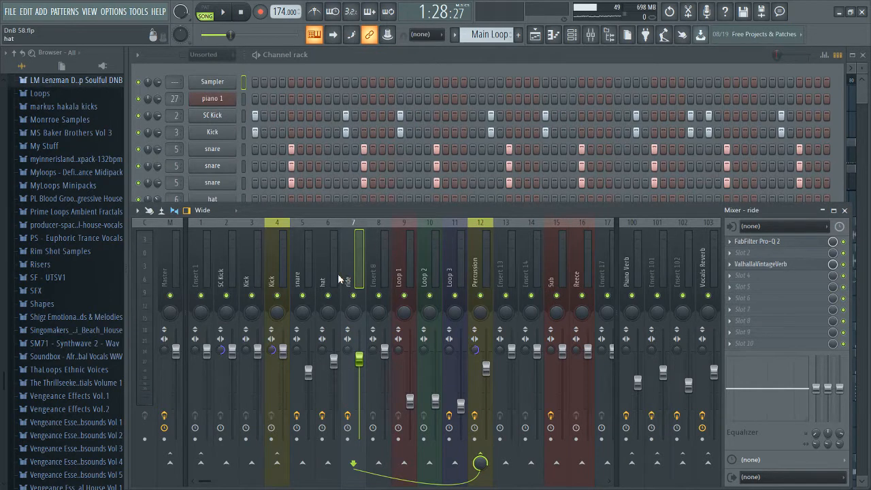
click(765, 268)
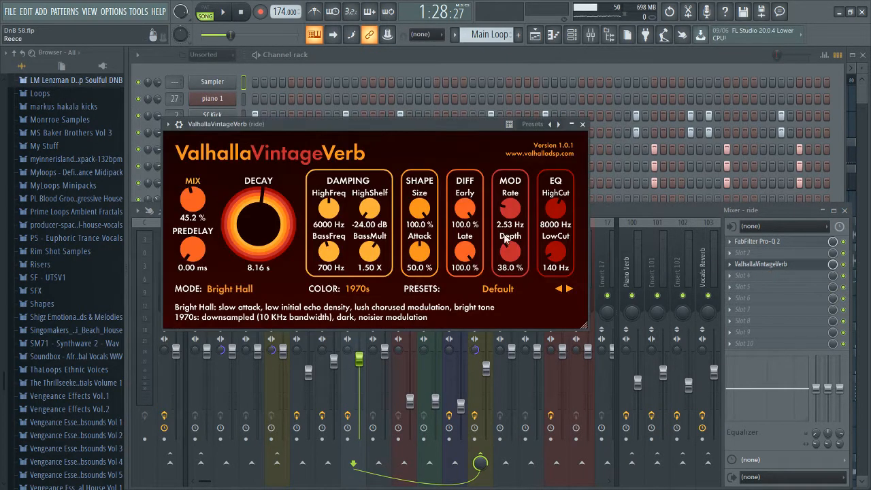
click(762, 267)
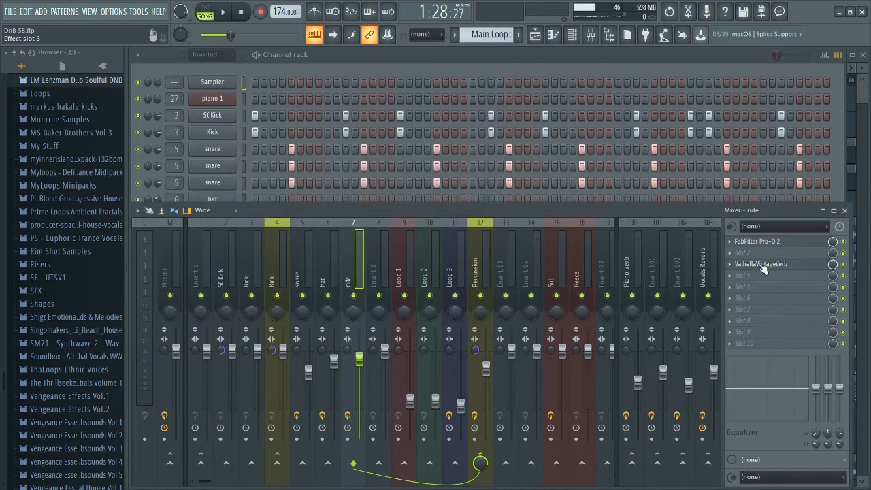
Solo the Loop 1 track in the playlist and listen to it from bar 65.
click(859, 90)
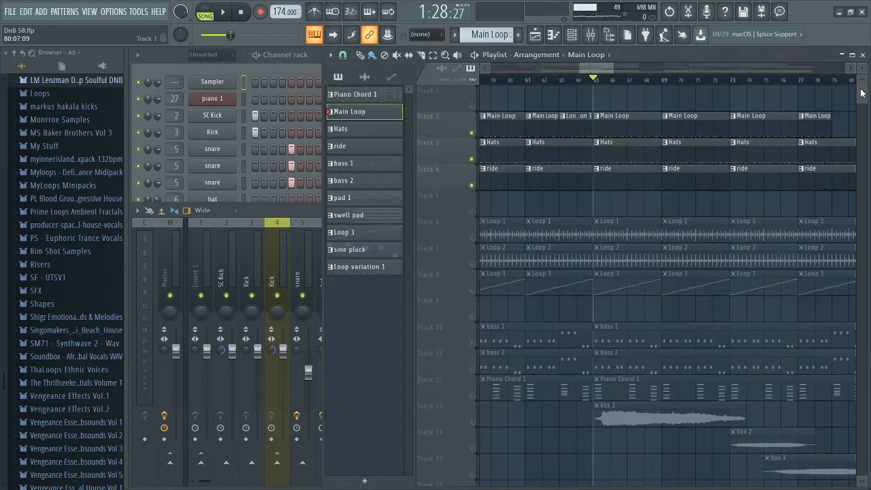
scroll(594, 197, down, 2)
scroll(594, 198, up, 3)
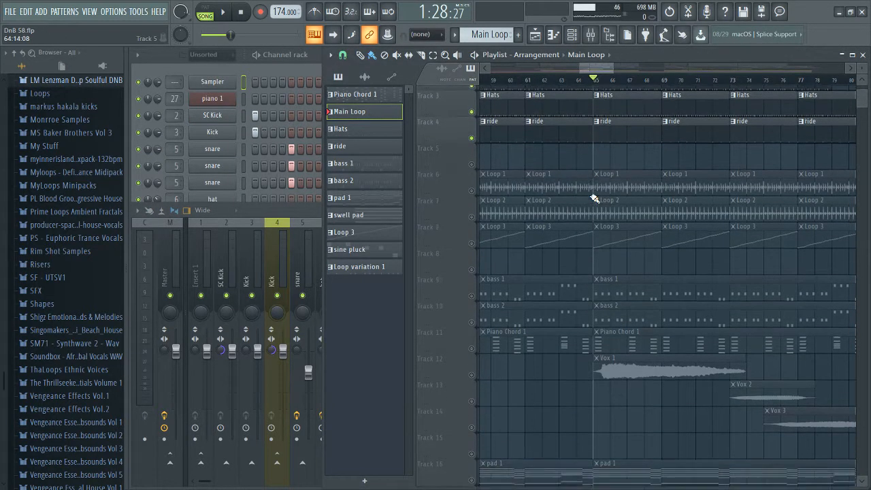
scroll(612, 224, up, 2)
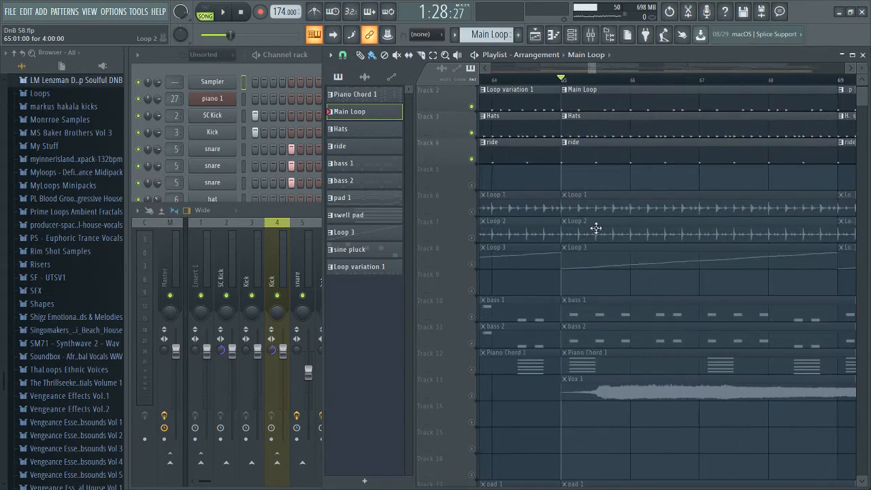
ctrl+click(473, 212)
key(space)
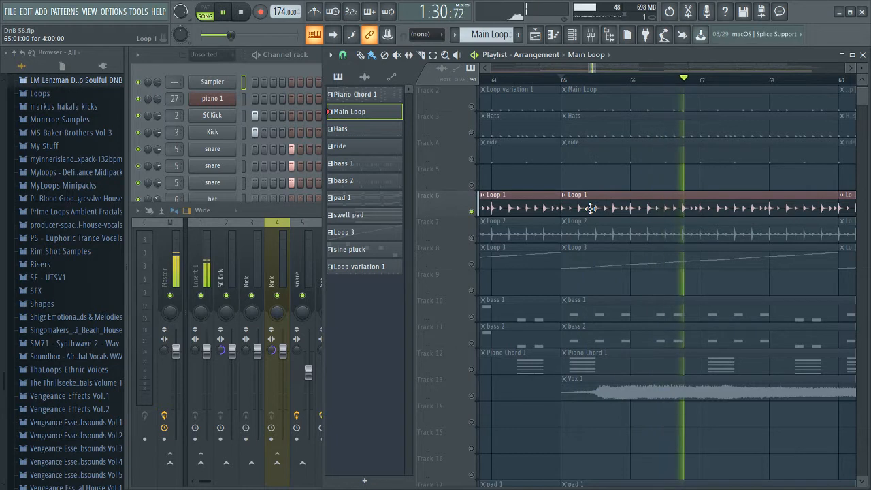
key(space)
Solo the Loop 2 track in the playlist and listen to it.
ctrl+click(471, 238)
key(space)
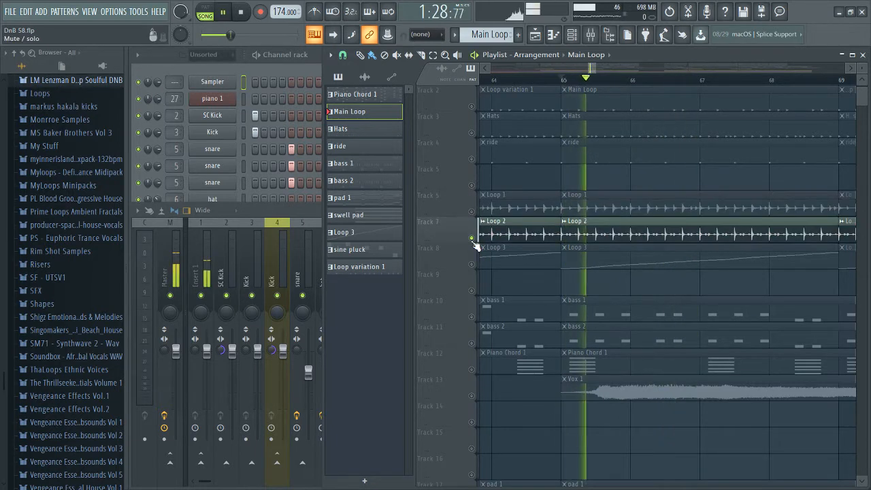
key(space)
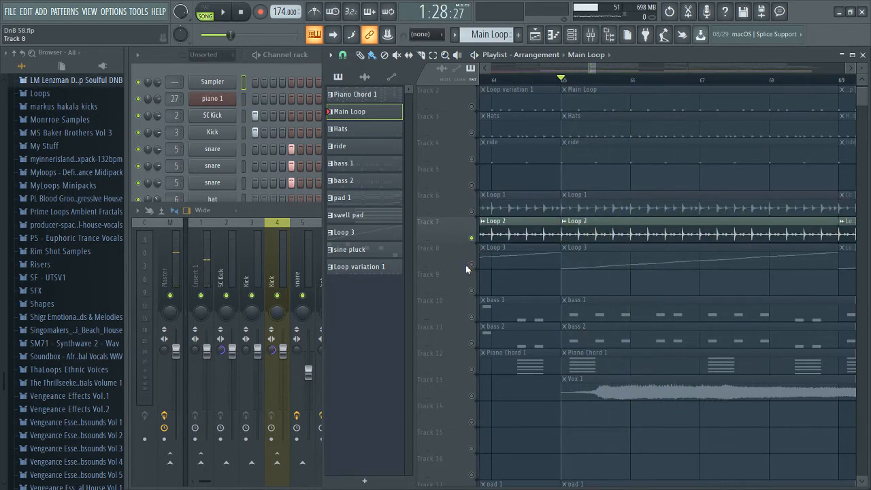
Solo the Loop 3 track in the playlist and listen to it.
ctrl+click(471, 264)
key(space)
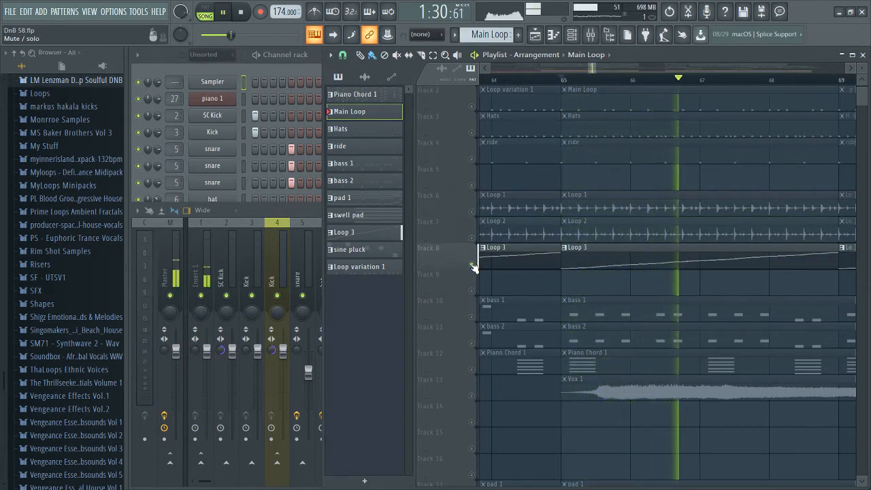
key(space)
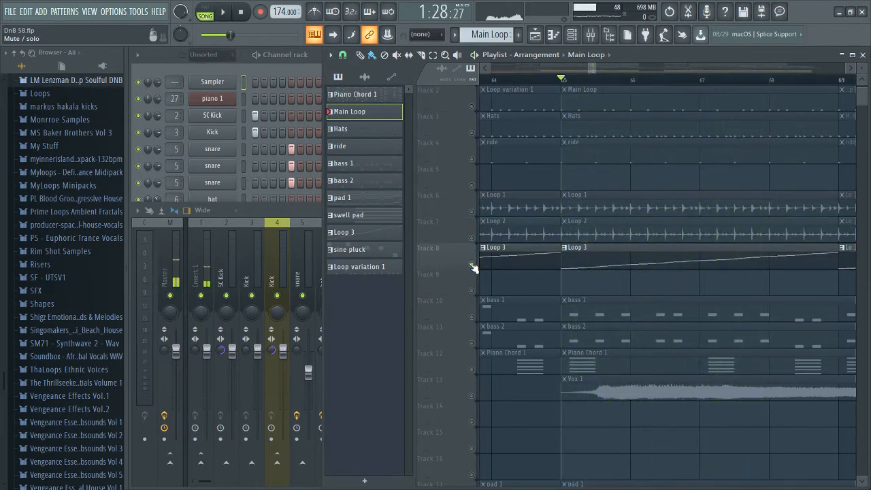
Open and close the settings of the Loop 1 and Loop 2 audio clips in turn.
double_click(598, 206)
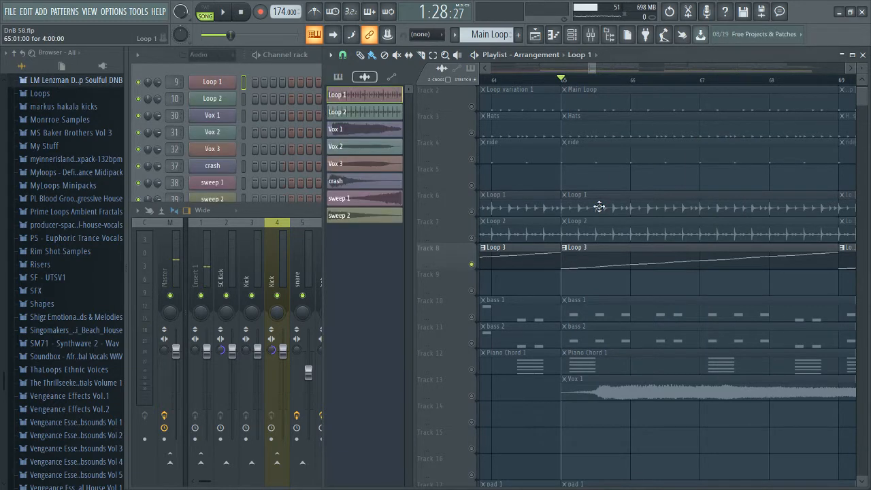
click(489, 139)
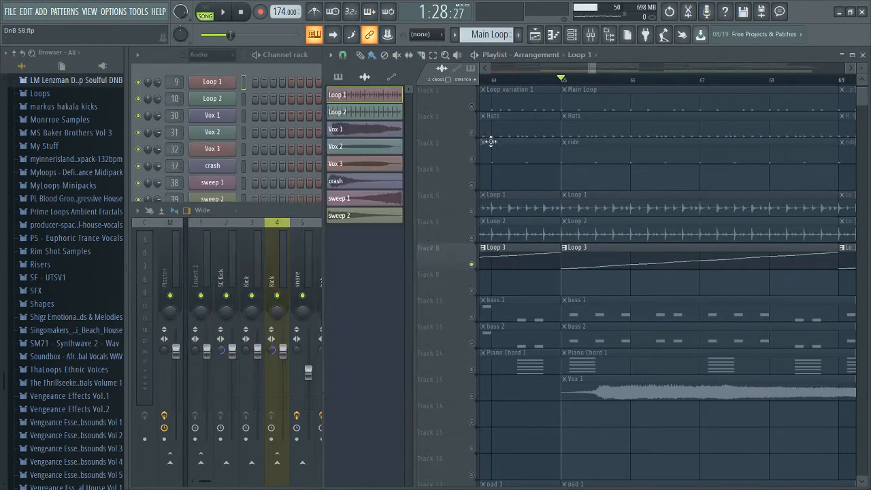
double_click(598, 229)
click(495, 155)
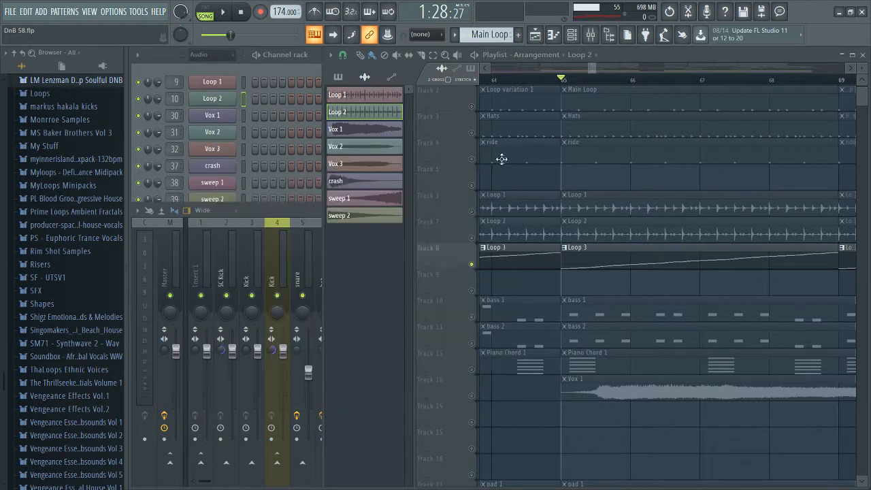
Select the Loop 3 pattern and open its Slicex channel from the full channel rack.
click(613, 258)
click(317, 66)
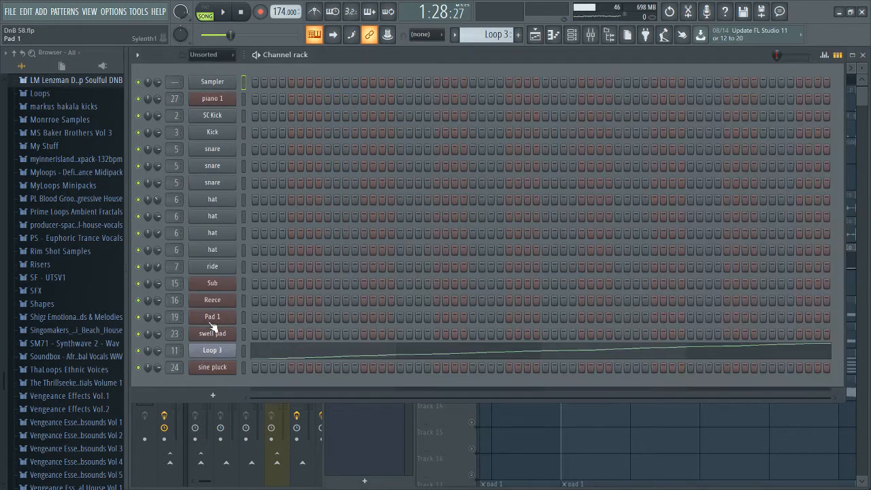
click(212, 351)
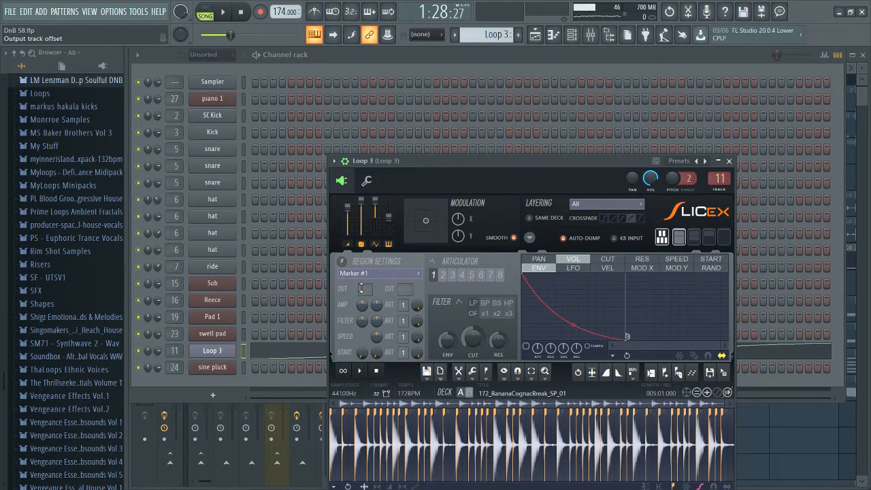
Browse the drum loops in the LiquidDnB_Wav_SP sample pack's Loops > Drums folder.
scroll(33, 252, up, 3)
scroll(33, 252, up, 4)
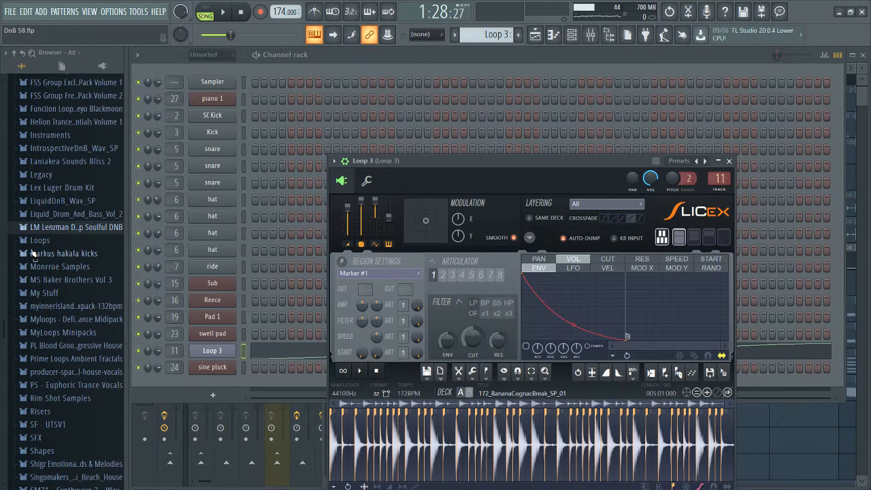
click(35, 201)
click(36, 213)
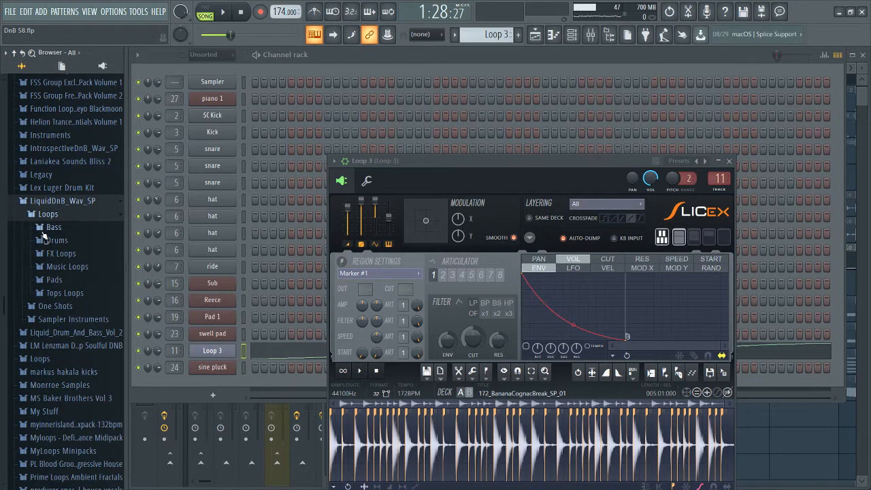
click(42, 243)
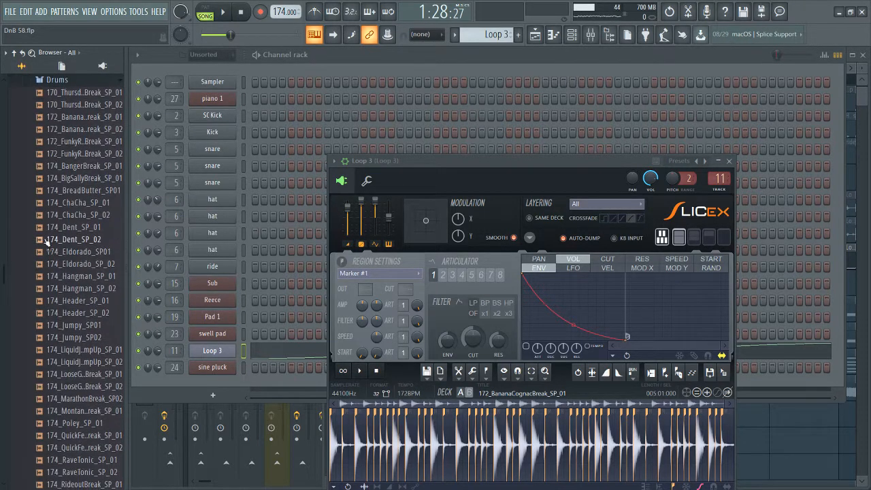
scroll(39, 119, up, 3)
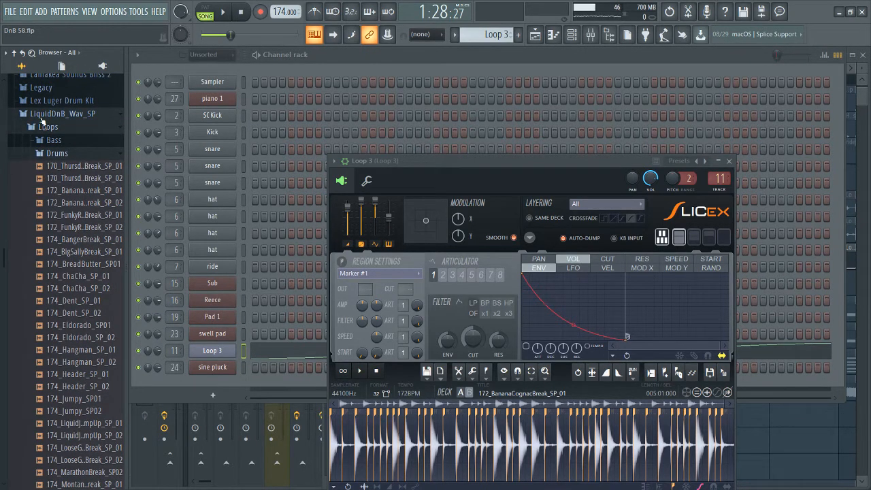
Collapse the LiquidDnB_Wav_SP folders and move the Loop 3 Slicex window so its entire waveform and keyboard show.
click(42, 127)
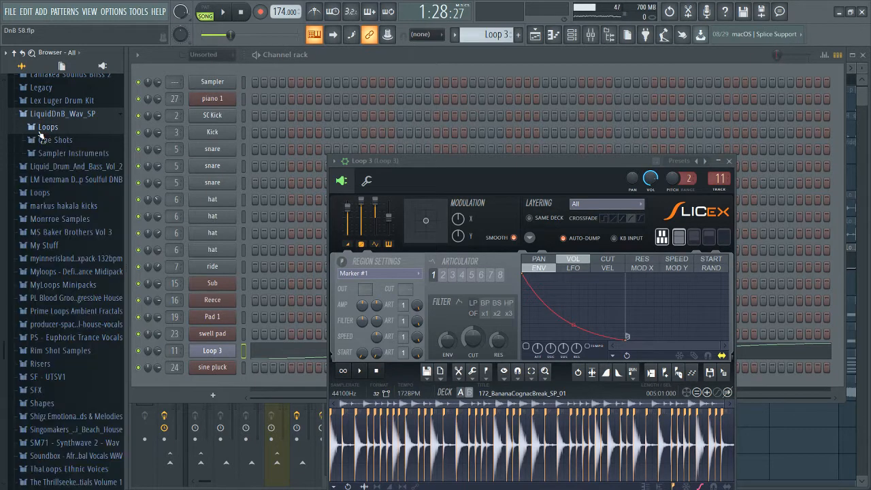
click(62, 113)
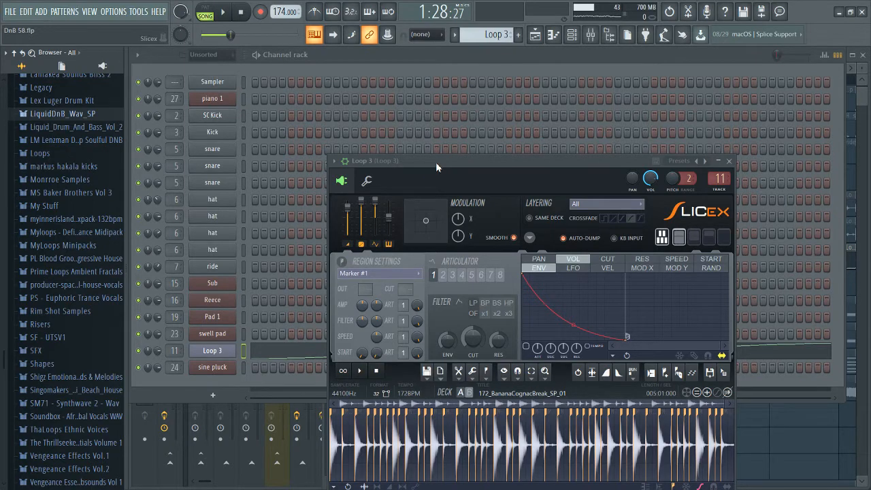
drag(436, 162, 433, 90)
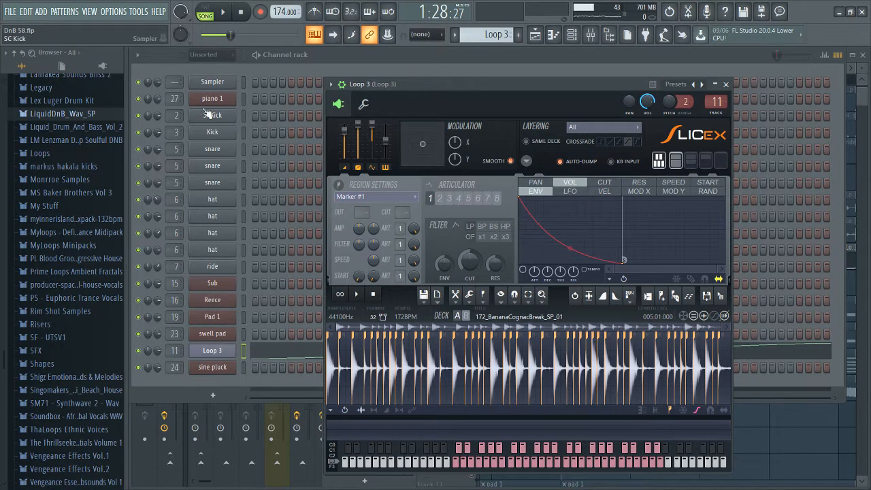
Close the Slicex window, unmute the Loop 1 and Loop 2 playlist tracks, and play them together with Loop 3 from bar 65.
click(726, 84)
key(F5)
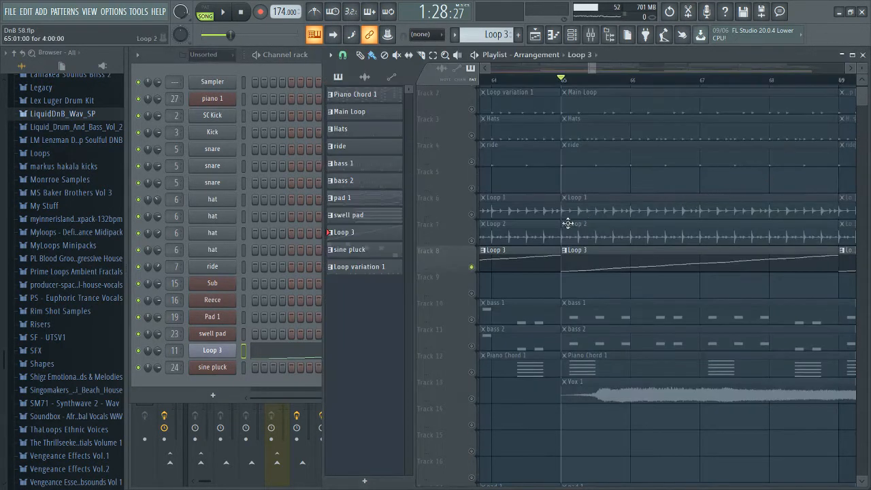
click(471, 238)
click(471, 214)
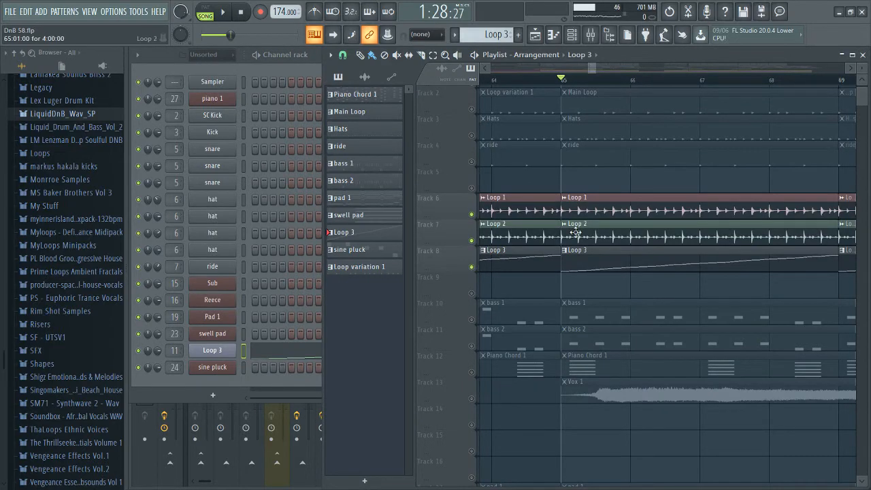
key(space)
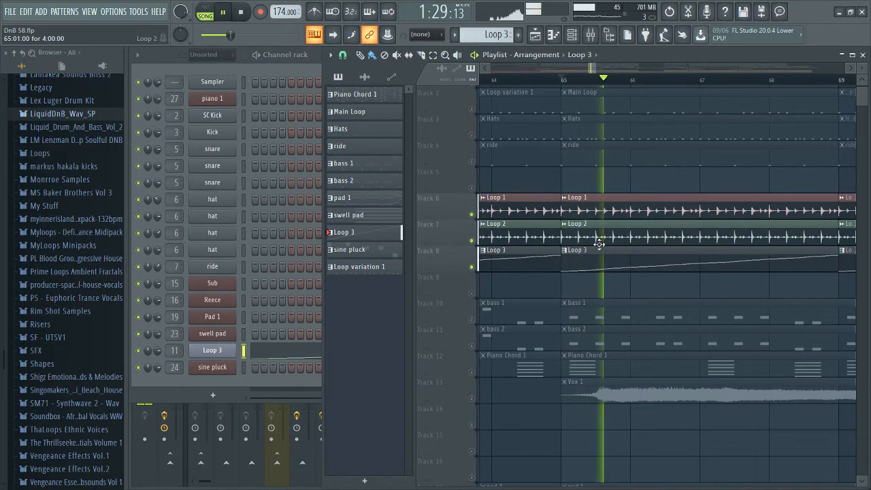
key(space)
Unmute the ride, Hats and Main Loop tracks and play all the drum layers together from bar 65.
scroll(584, 250, up, 1)
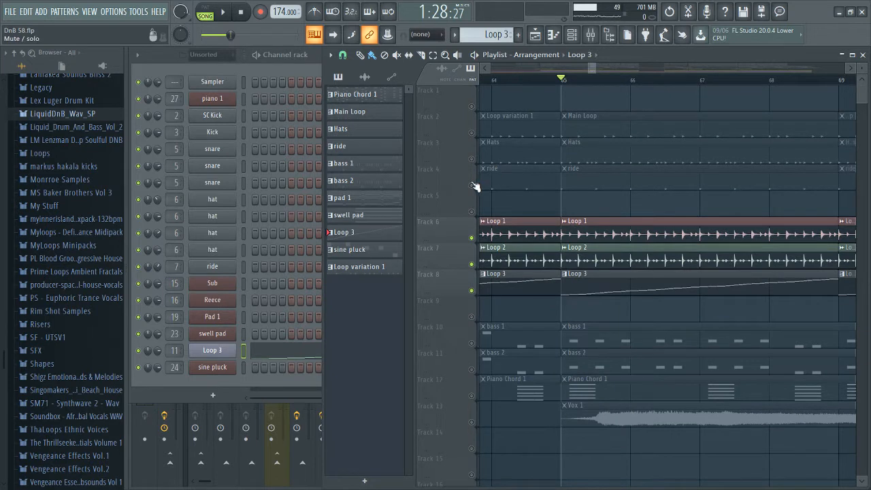
click(471, 185)
click(470, 158)
click(471, 133)
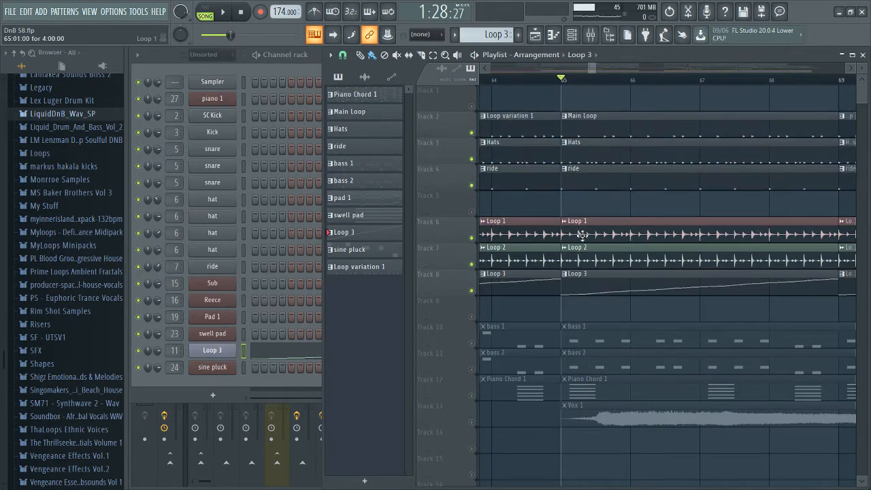
key(space)
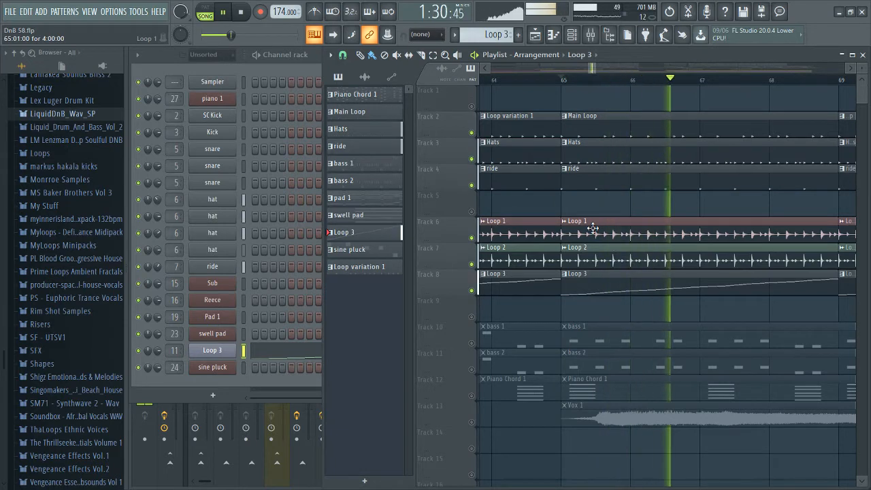
key(space)
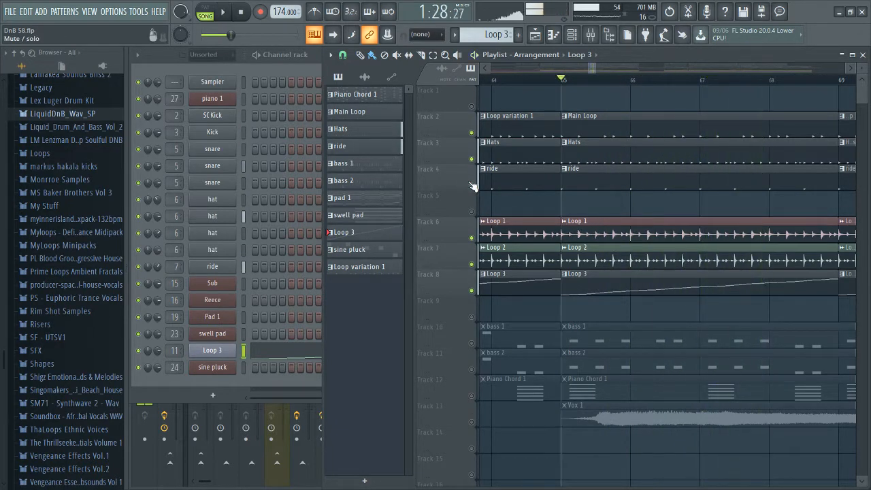
Unmute all playlist tracks and look over the clips from the drums down to the sweeps.
right_click(471, 185)
right_click(472, 185)
scroll(536, 240, down, 5)
ctrl+scroll(536, 240, down, 4)
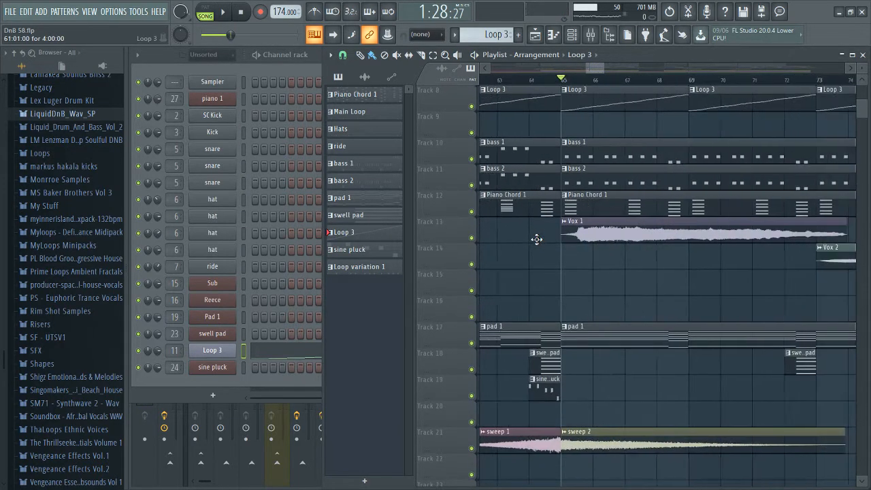
scroll(545, 238, down, 5)
scroll(550, 236, up, 10)
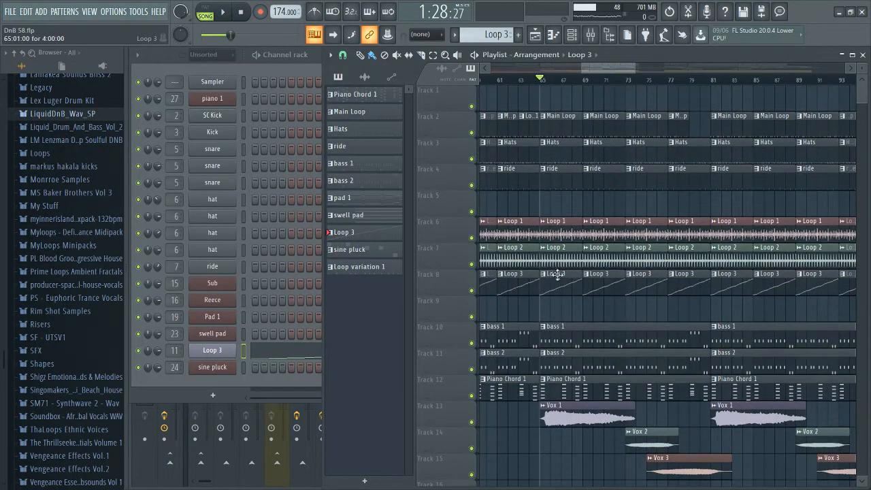
Select the bass 1 pattern from its playlist clip at bar 65 and switch playback to pattern mode.
scroll(555, 273, down, 3)
ctrl+scroll(548, 265, up, 4)
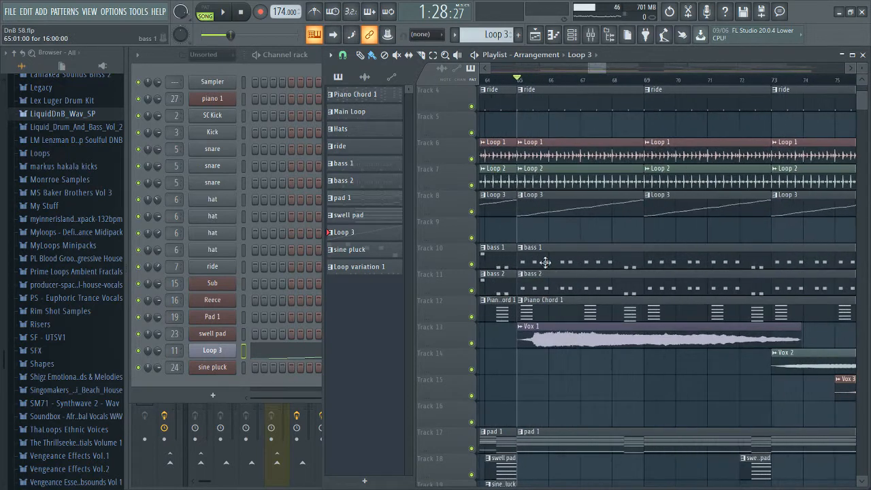
click(545, 262)
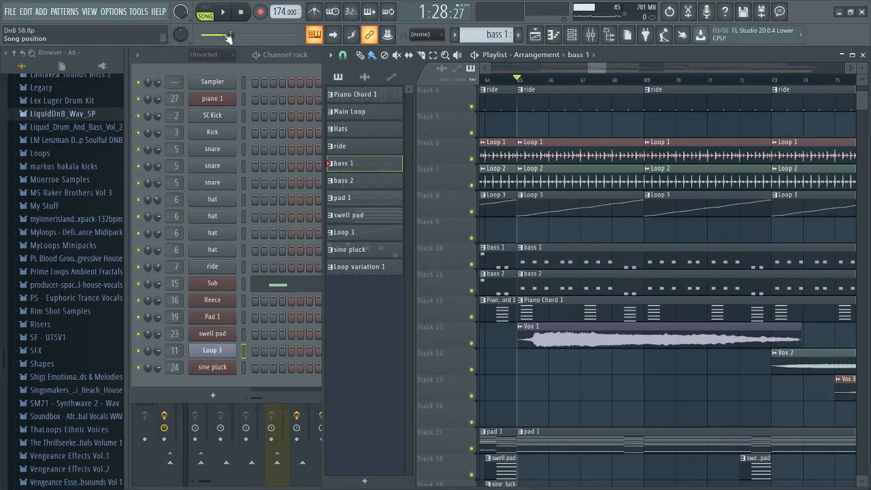
click(205, 11)
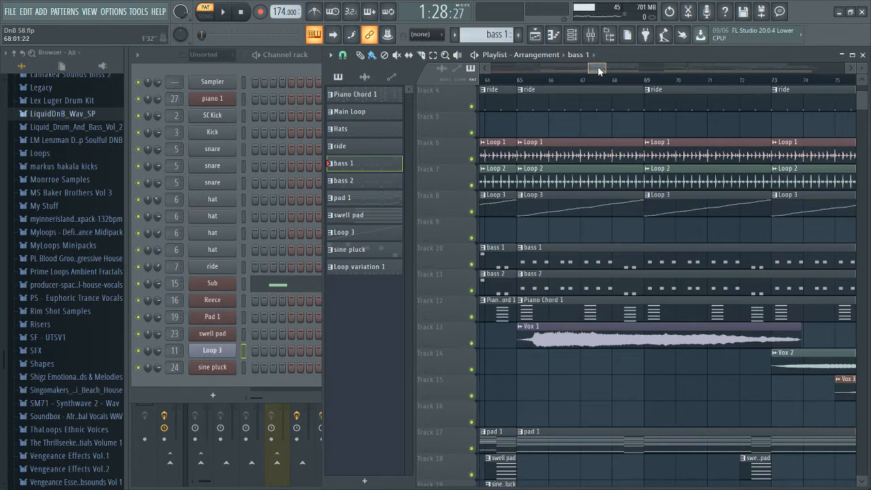
Examine how the bass clips are arranged across the playlist, and view the Sub channel's bass 1 notes in the piano roll.
drag(599, 71, 591, 72)
scroll(597, 156, down, 5)
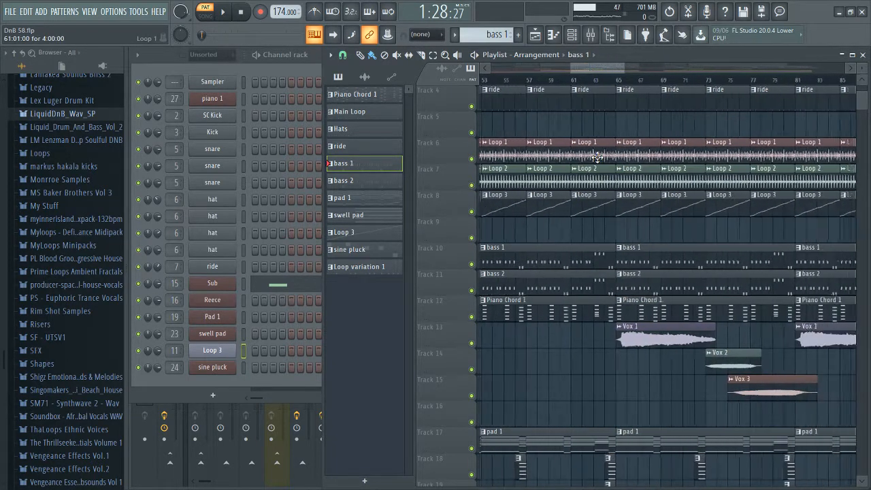
scroll(596, 157, down, 1)
scroll(606, 170, down, 1)
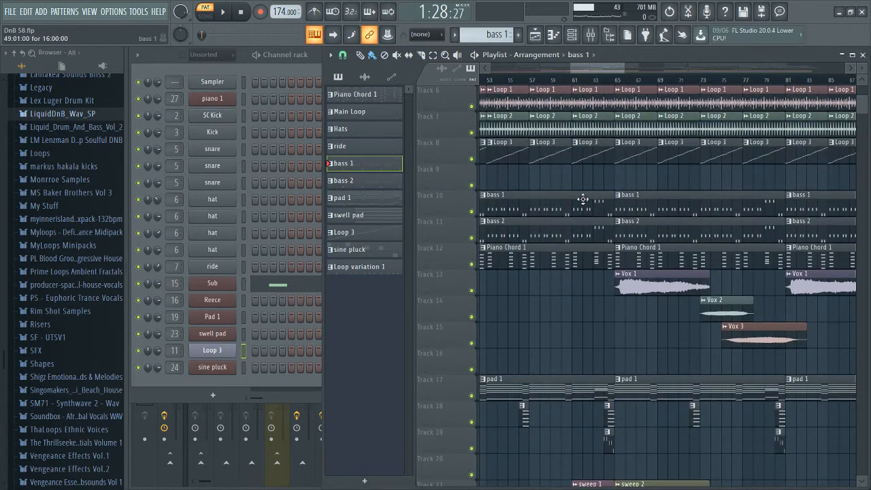
scroll(582, 199, down, 6)
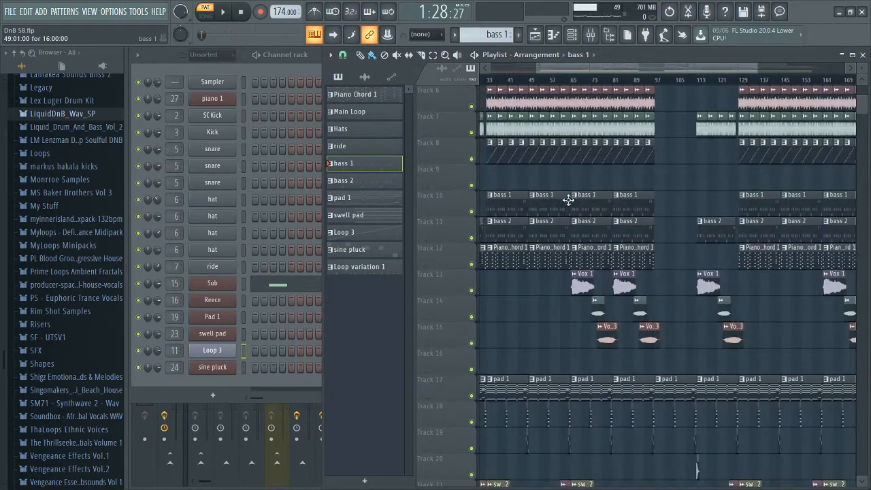
scroll(501, 218, up, 7)
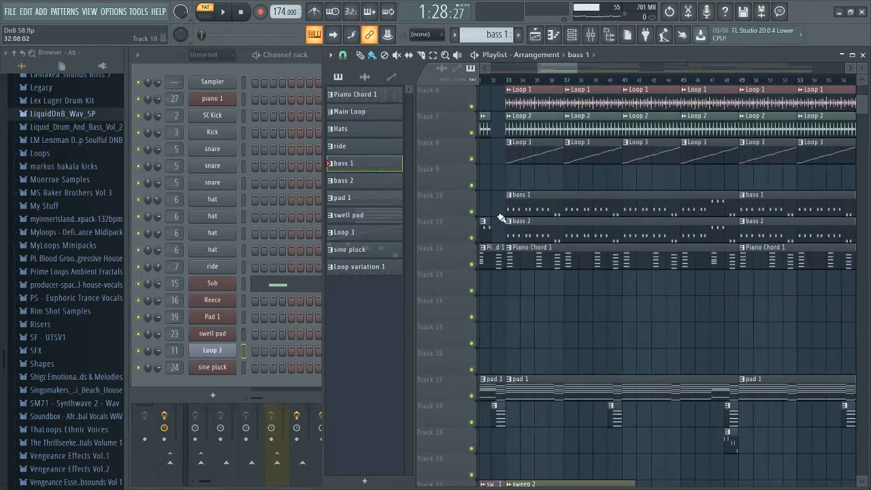
scroll(500, 218, up, 3)
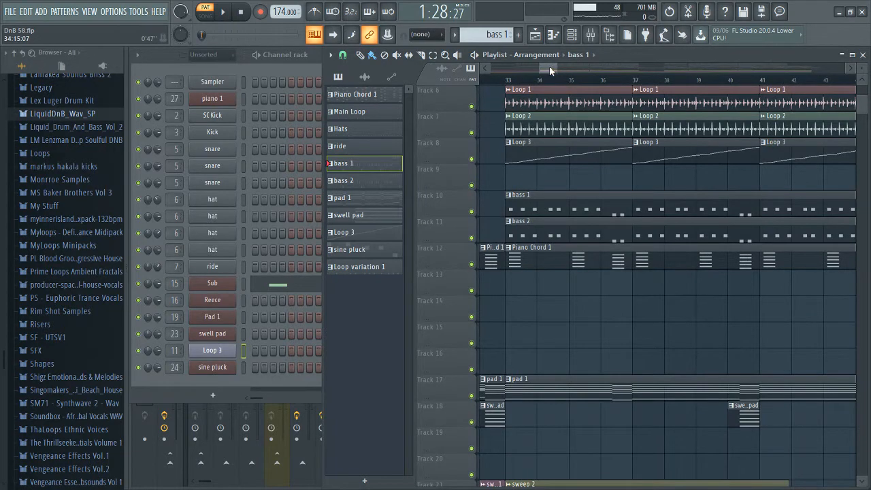
drag(550, 71, 550, 73)
click(311, 287)
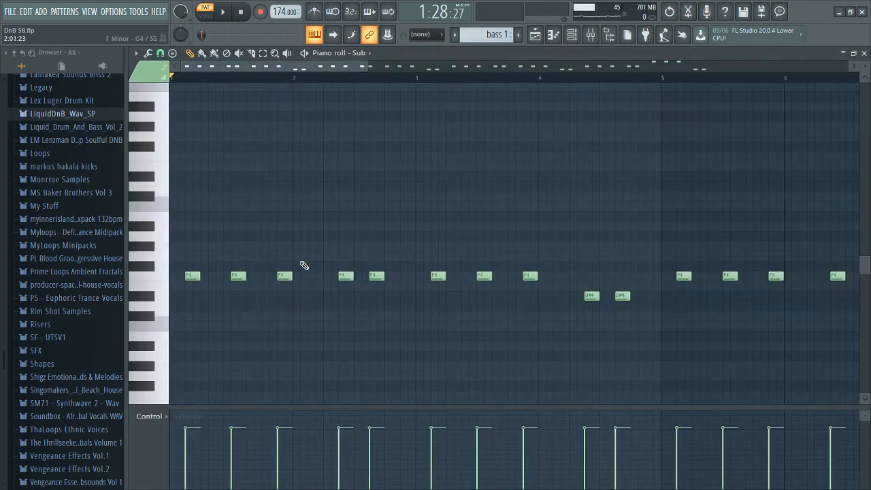
key(Escape)
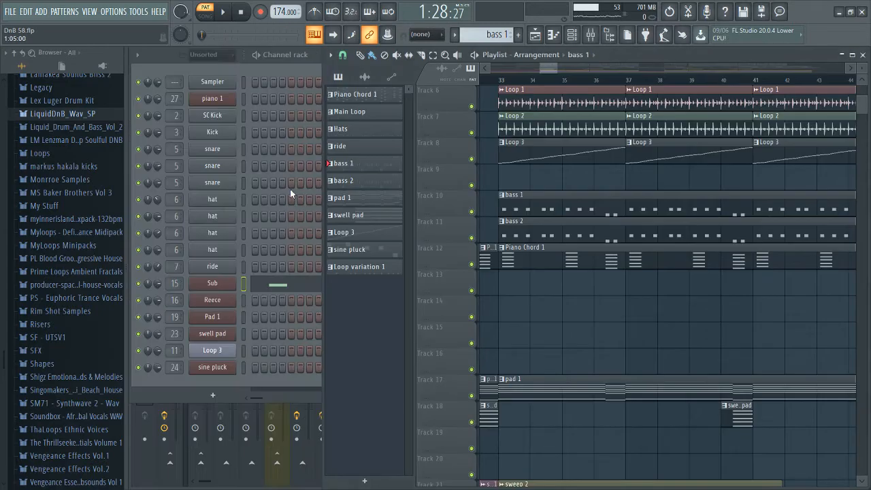
Open the Sub channel's Sylenth1 window from the full channel rack, move it clear of the channel names, and play the bass 1 pattern.
click(290, 64)
click(226, 285)
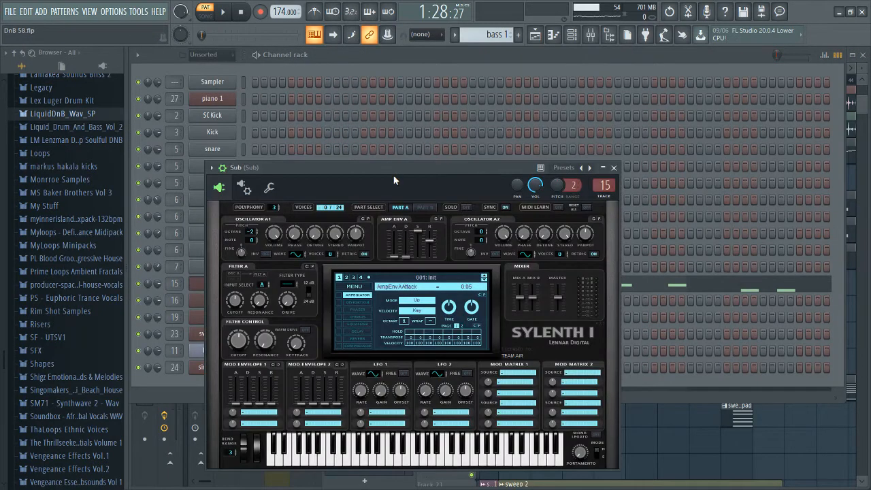
drag(393, 180, 502, 129)
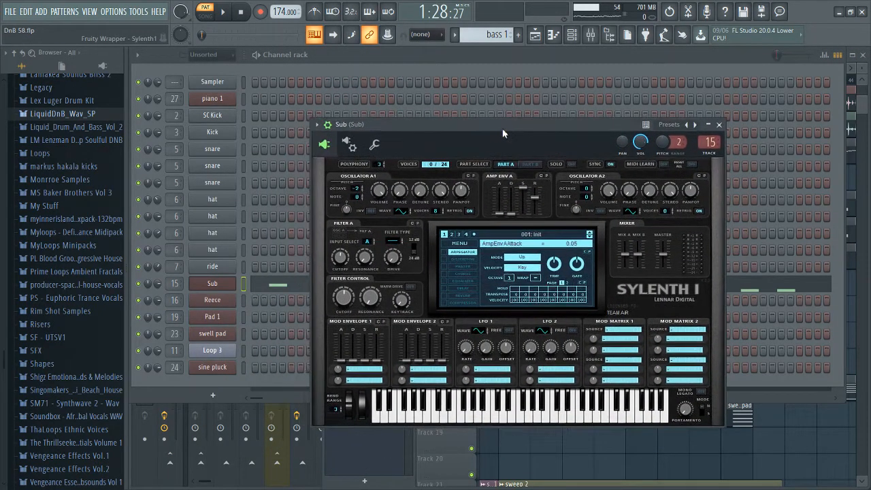
drag(425, 138, 449, 151)
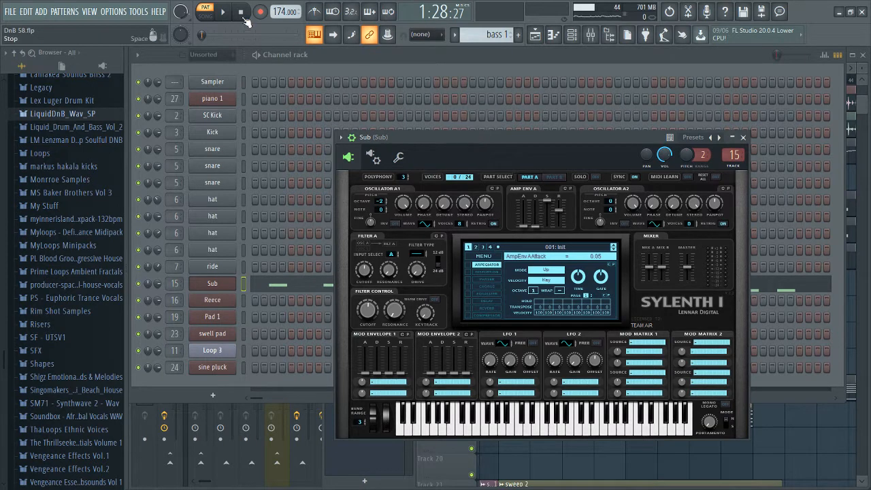
key(space)
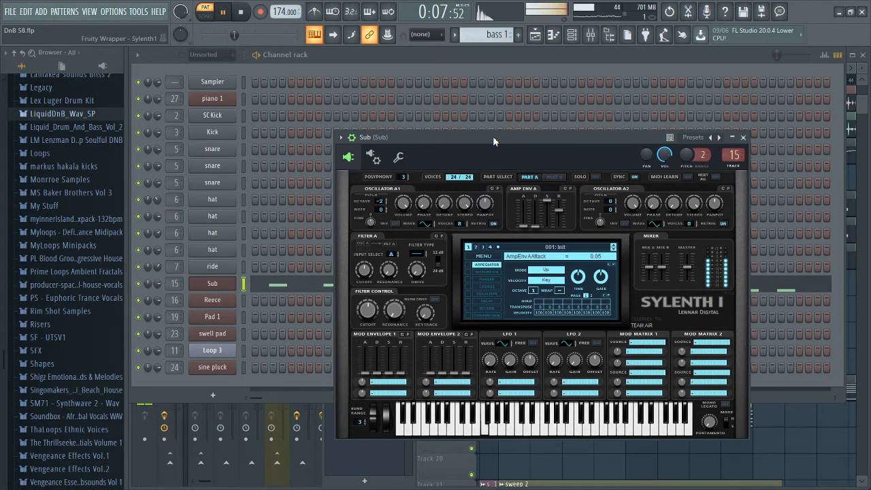
key(space)
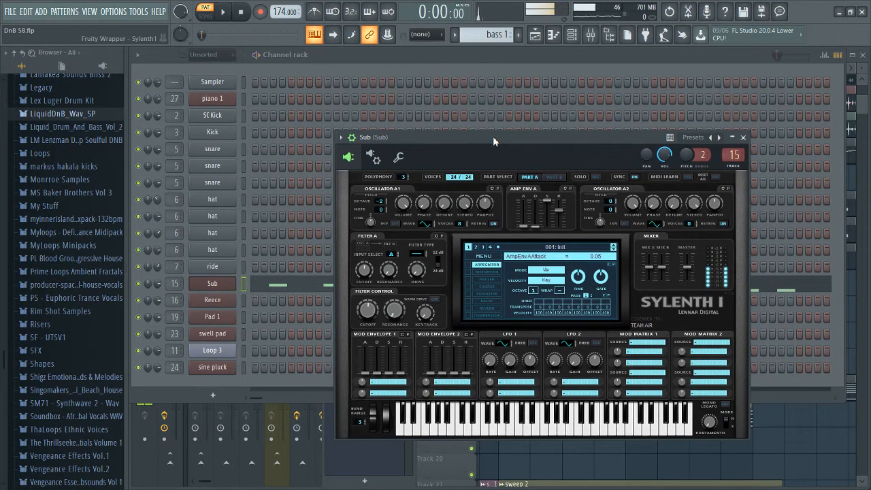
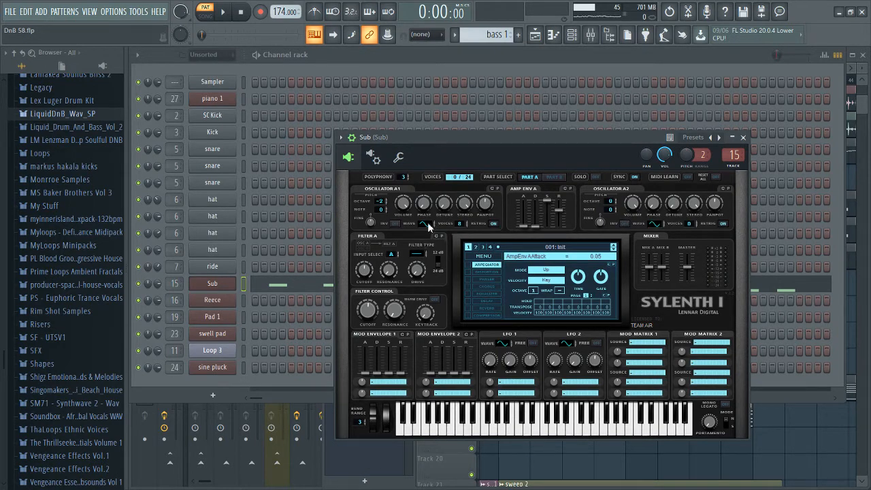
Close the Sub's Sylenth1 window and return to the playlist, zoomed out around the bass 1 and bass 2 clips.
click(216, 285)
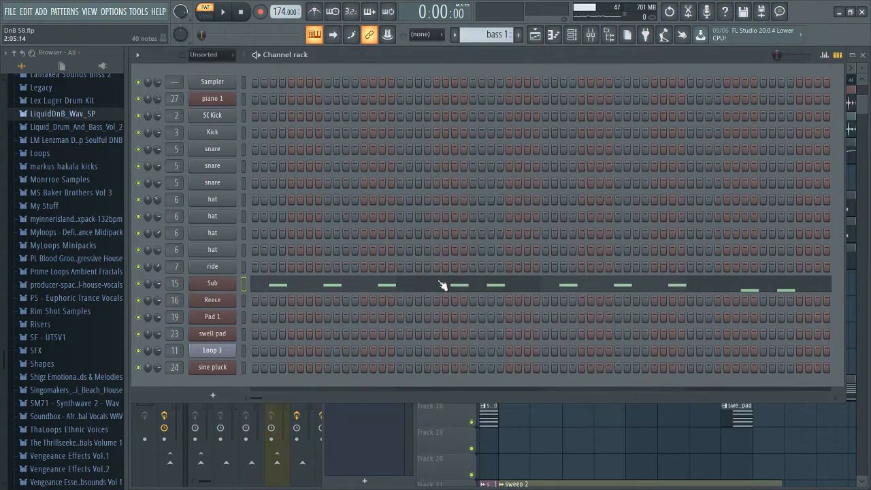
click(851, 108)
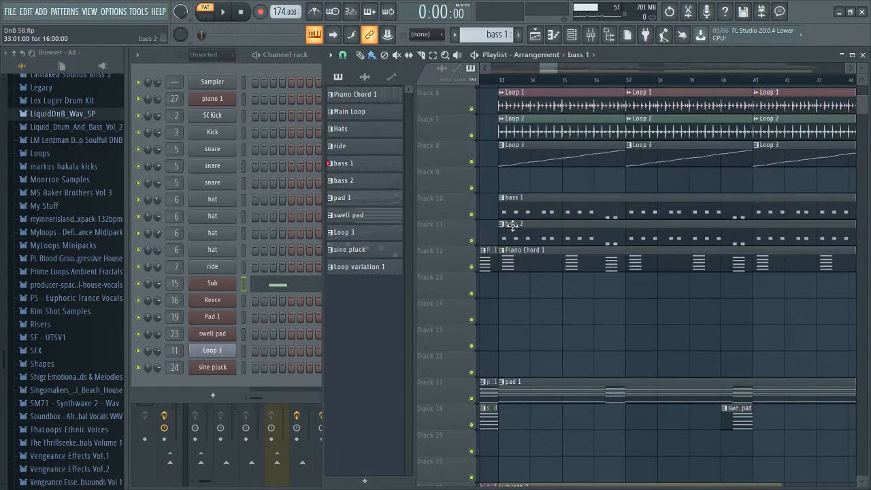
ctrl+scroll(512, 227, down, 3)
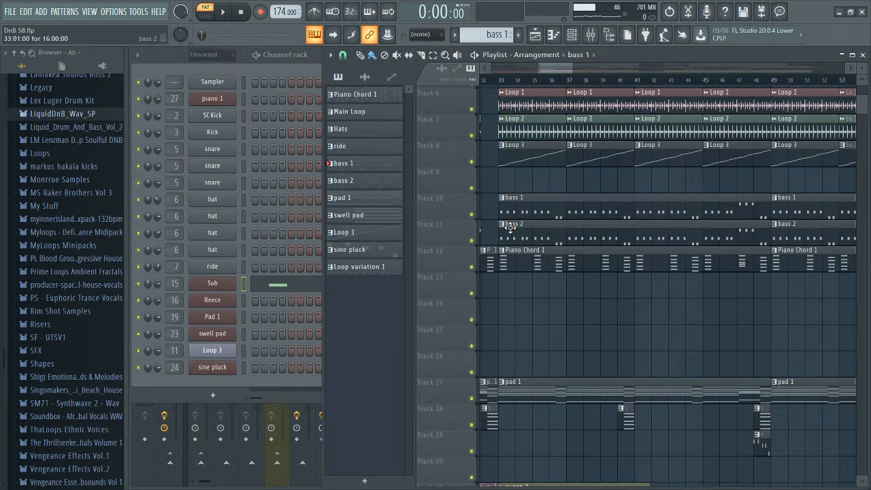
Open FabFilter Pro-Q 2 on the Sub mixer track, play the bass 1 pattern through it, and close the equalizer.
click(589, 35)
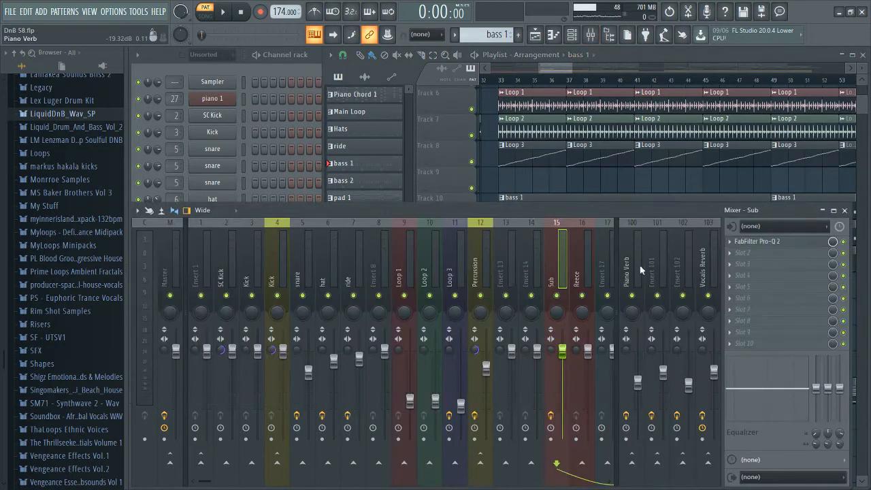
scroll(543, 281, right, 3)
click(792, 245)
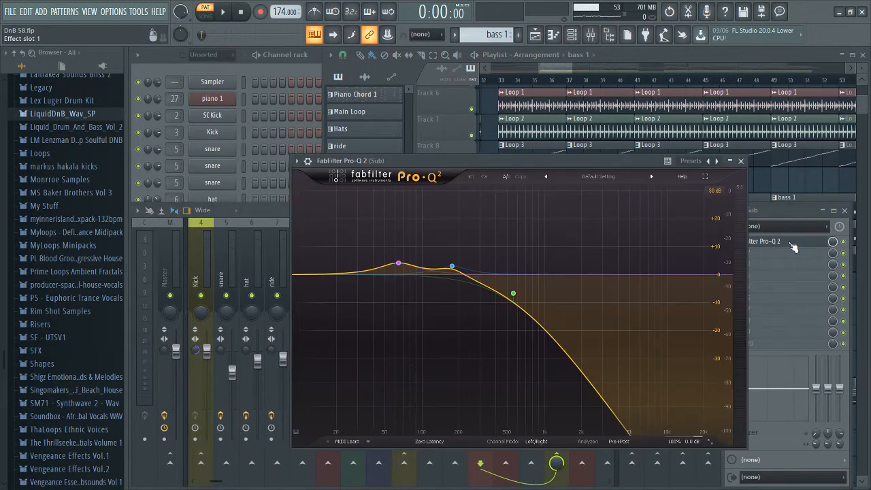
key(space)
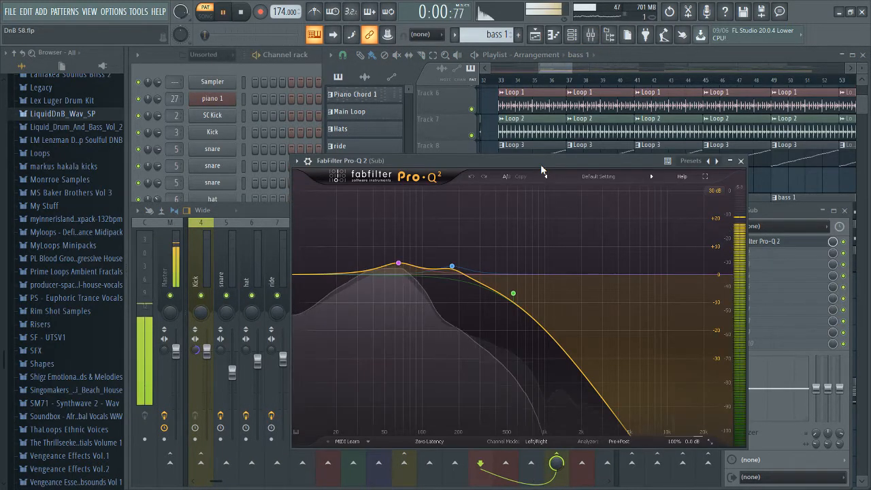
key(space)
click(741, 160)
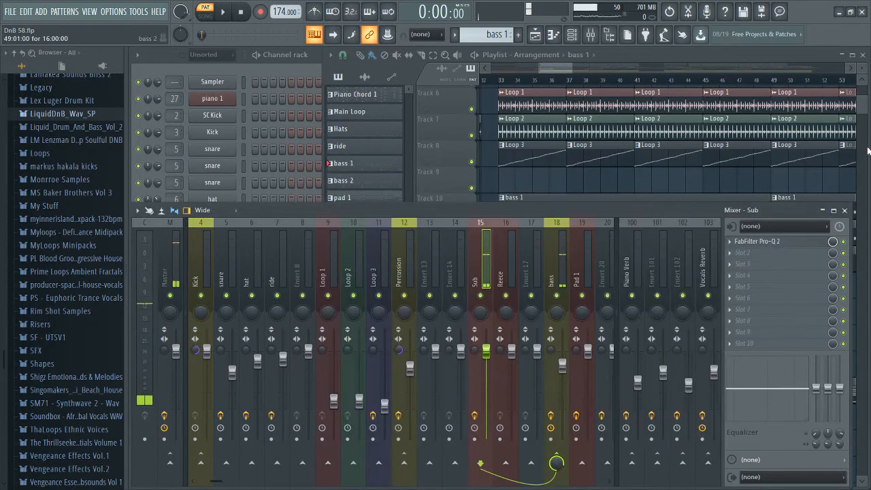
Select the bass 2 pattern from its playlist clip, show it in the channel rack, and return to the playlist.
click(865, 110)
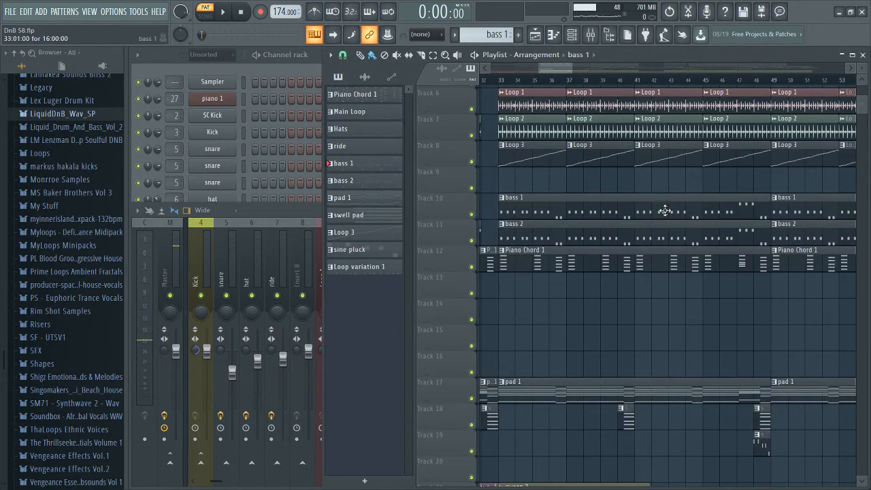
click(550, 238)
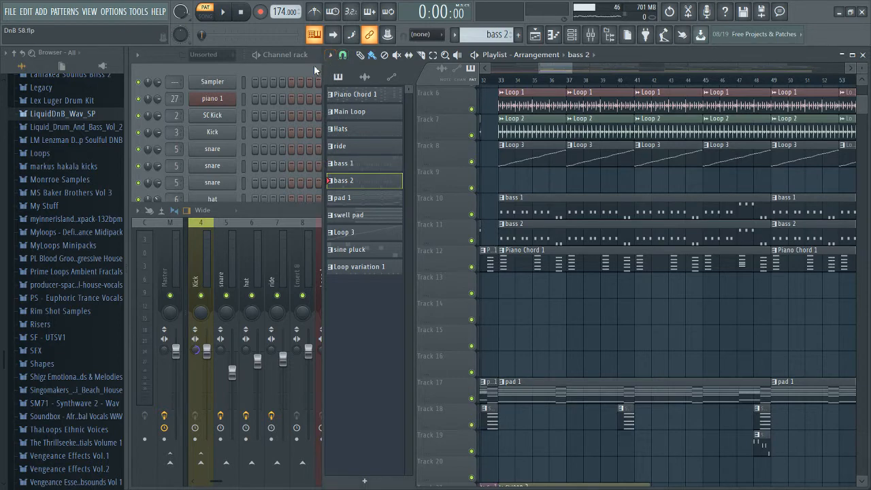
click(313, 65)
click(865, 107)
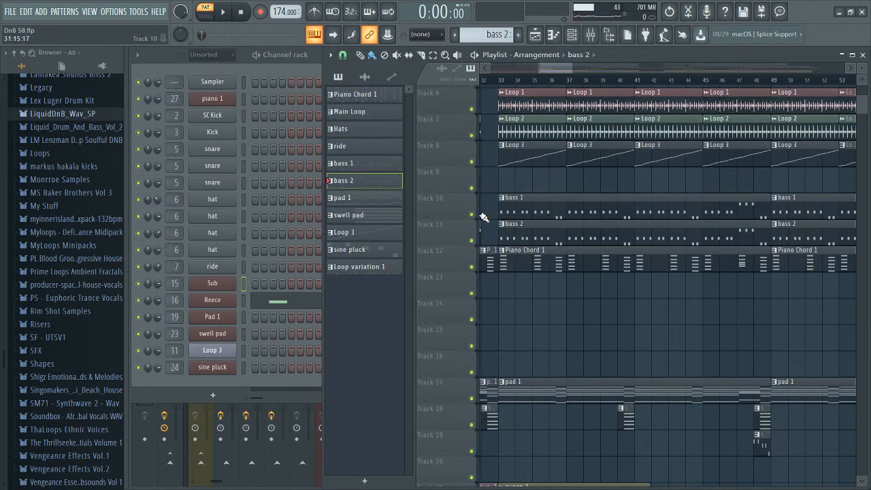
Mute the bass 2 track, play the song from bar 33 without it, and unmute the track.
click(472, 240)
click(501, 81)
key(space)
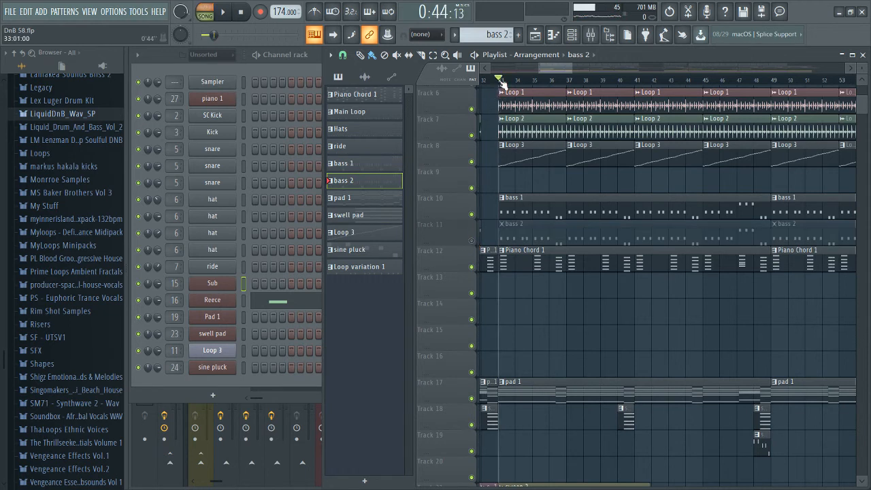
key(space)
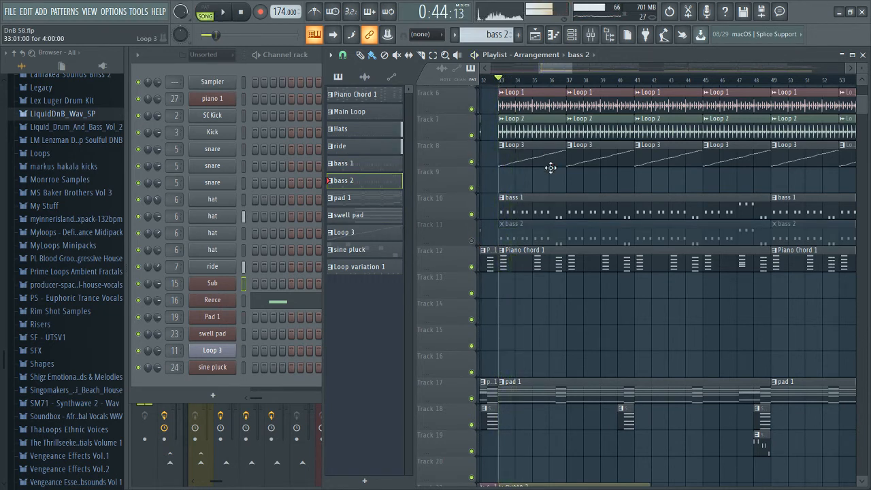
click(472, 241)
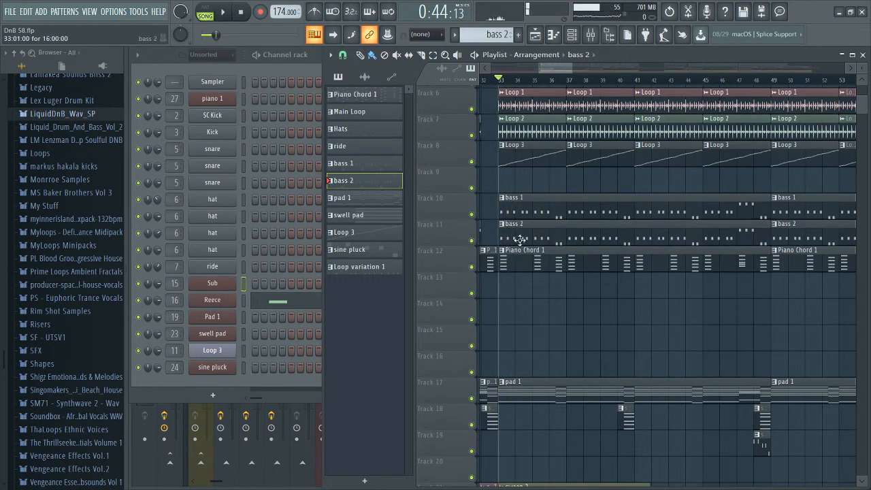
Open the Reece channel's Sylenth1 window from the channel rack and play the bass 2 pattern in pattern mode.
click(303, 73)
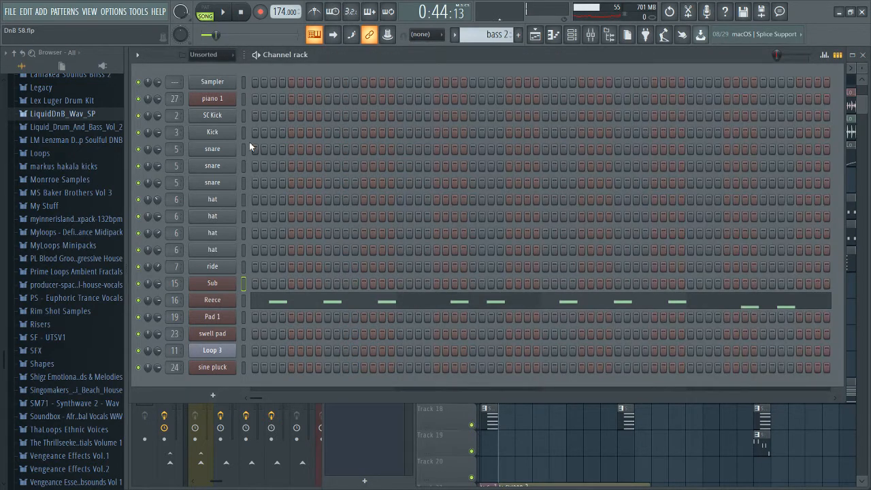
click(212, 300)
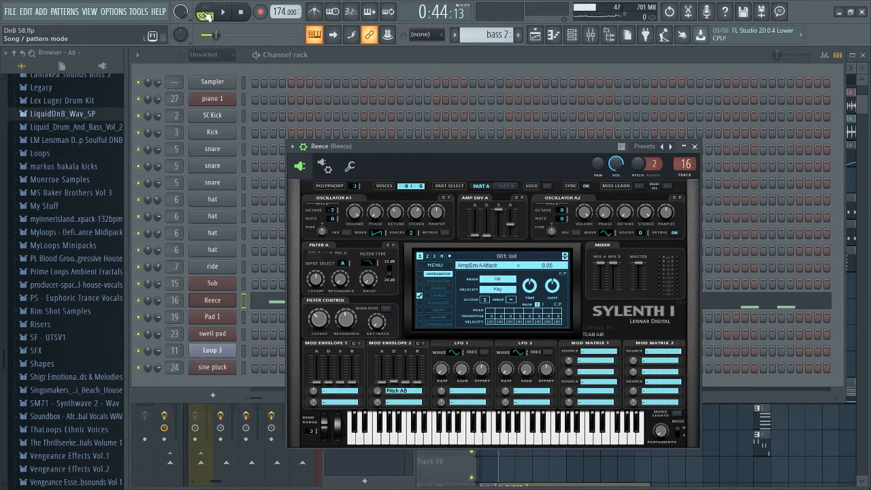
key(l)
key(space)
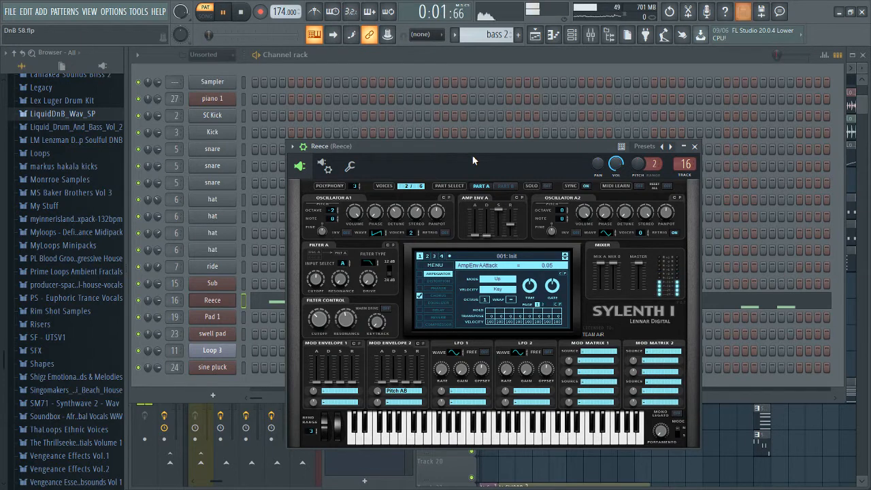
drag(474, 152, 478, 151)
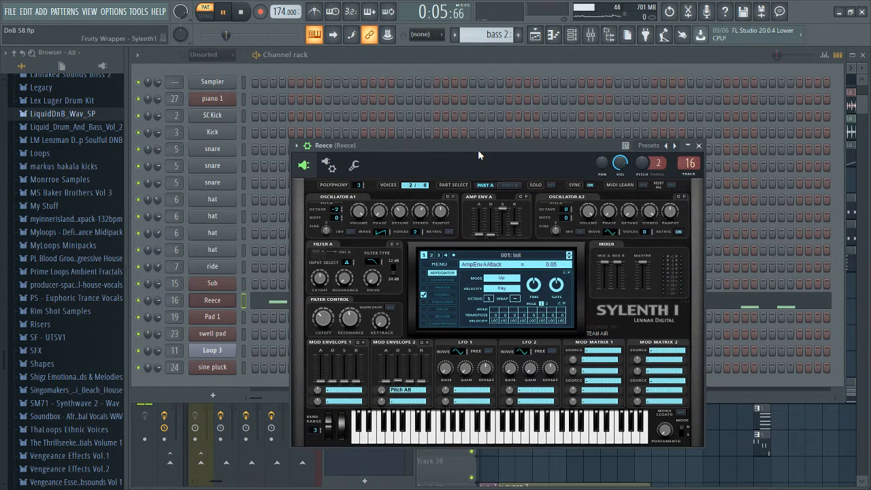
key(space)
Show the chorus section of the Reece's Sylenth1 and check its rate and dry/wet settings, moving the window clear.
drag(477, 150, 491, 154)
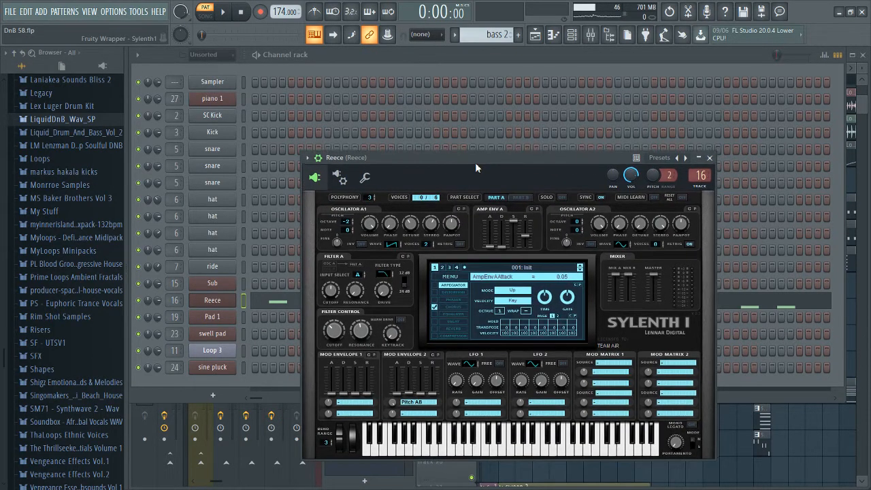
drag(475, 162, 488, 140)
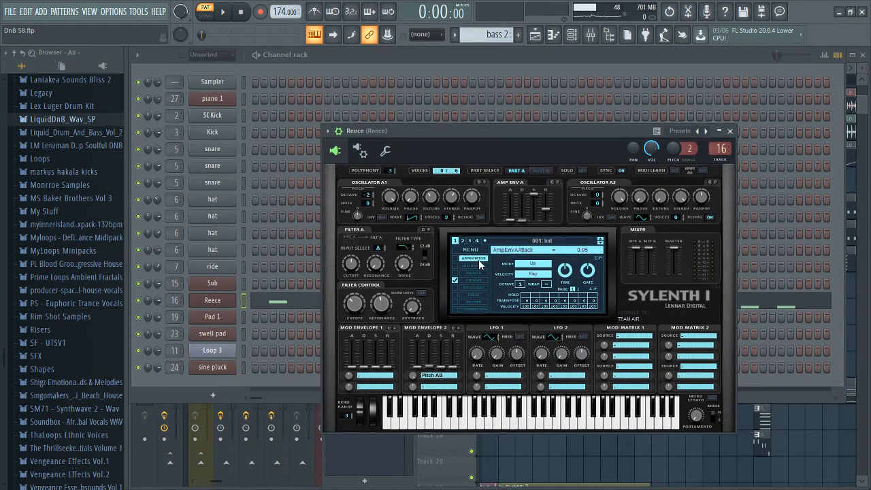
click(463, 281)
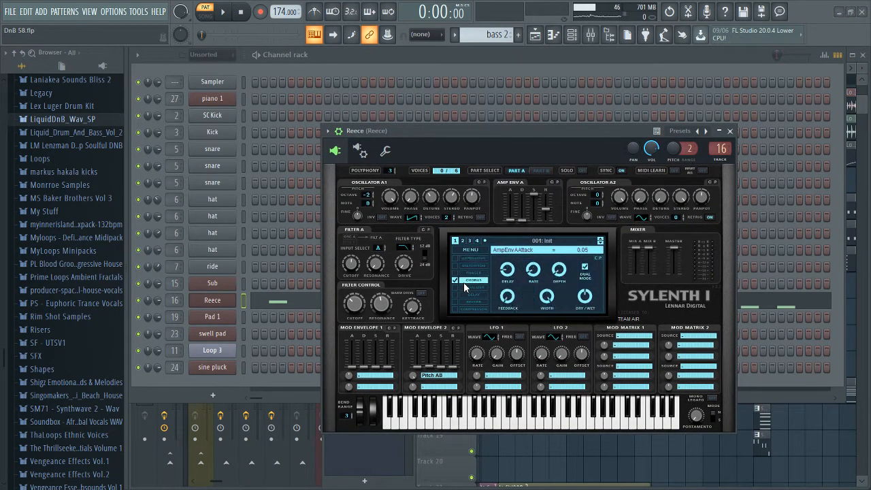
click(532, 276)
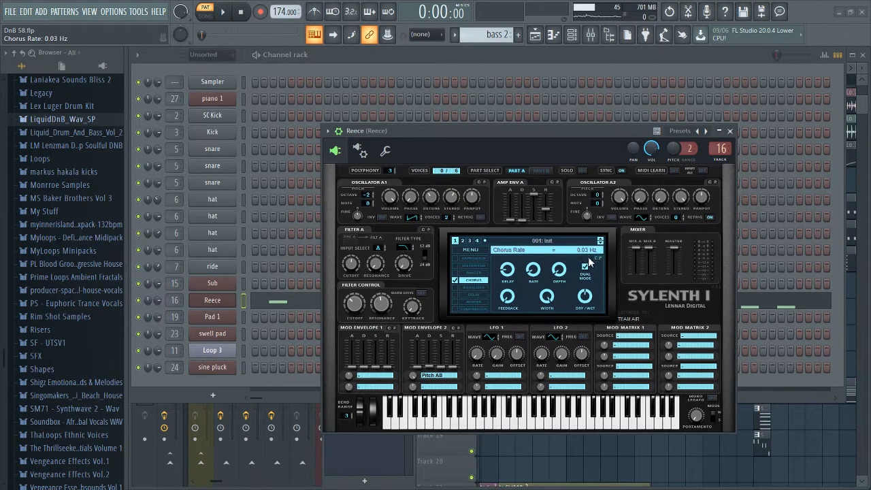
click(585, 303)
drag(462, 133, 500, 132)
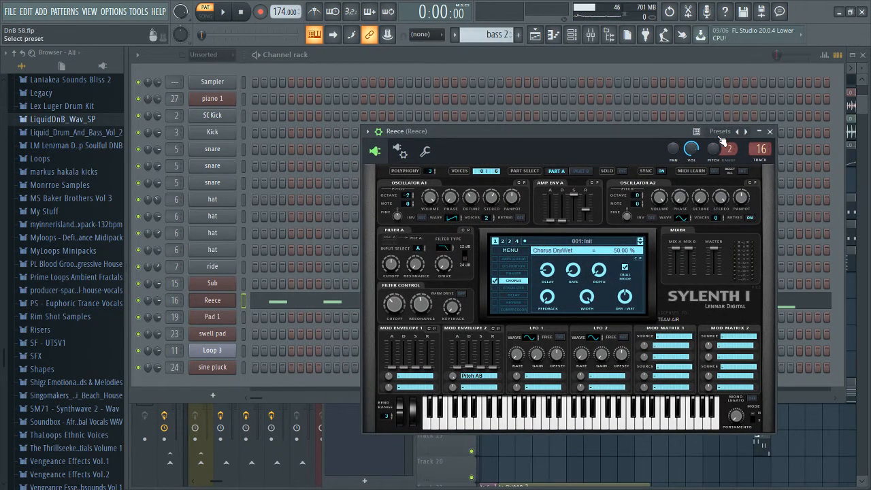
Close the Reece's Sylenth1 window, view the Reece track's routing in the mixer, and return to the playlist.
click(770, 132)
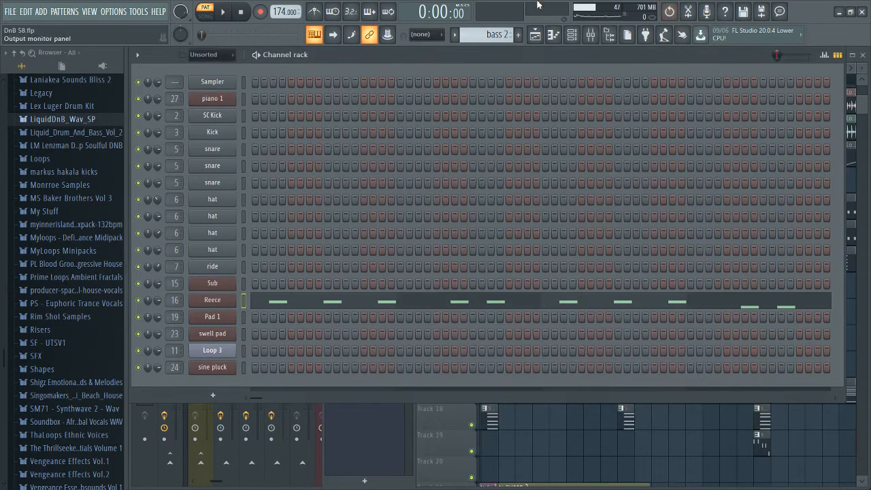
click(590, 35)
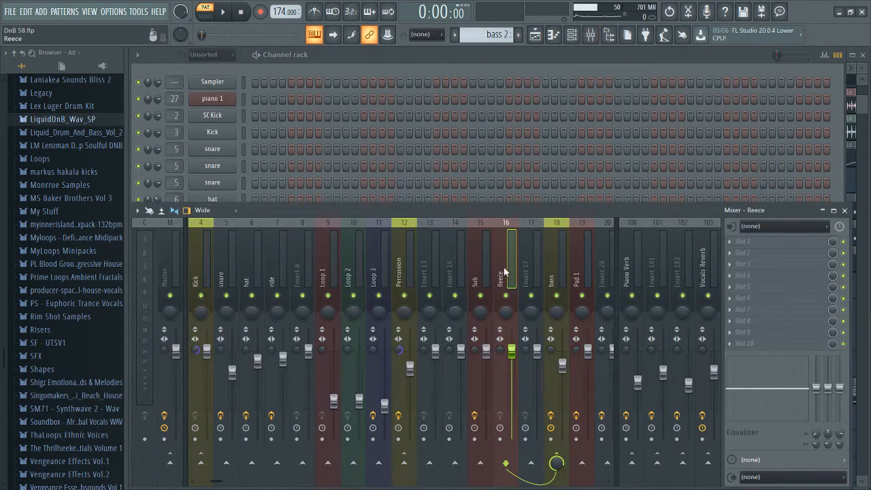
key(F5)
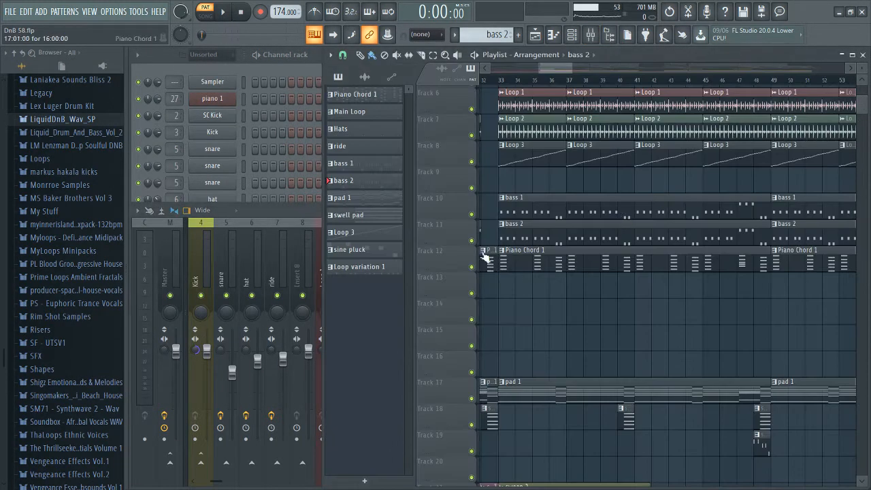
Solo the bass 1 and bass 2 tracks together, play them from bar 33, and restore all playlist tracks.
right_click(470, 214)
click(472, 240)
click(498, 82)
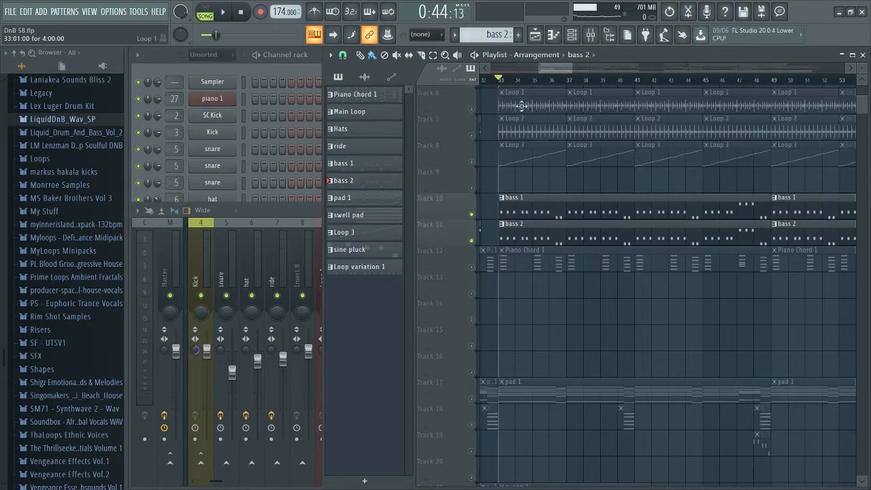
key(space)
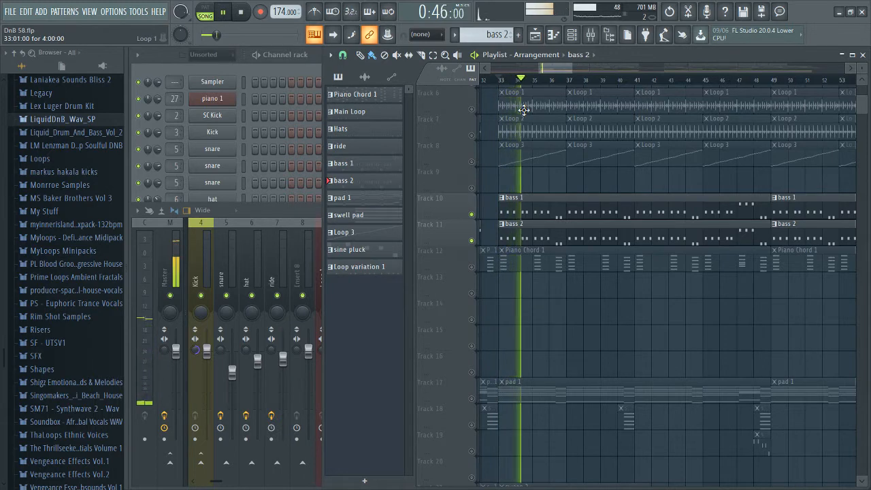
key(space)
right_click(471, 165)
right_click(471, 165)
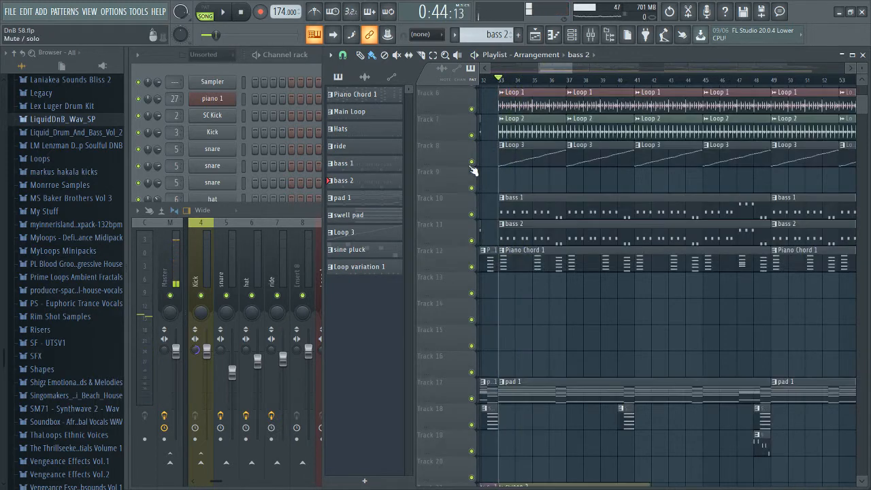
Bring up the Reece's Sylenth1 window again from the full channel rack, review it, and close it.
click(278, 76)
click(206, 302)
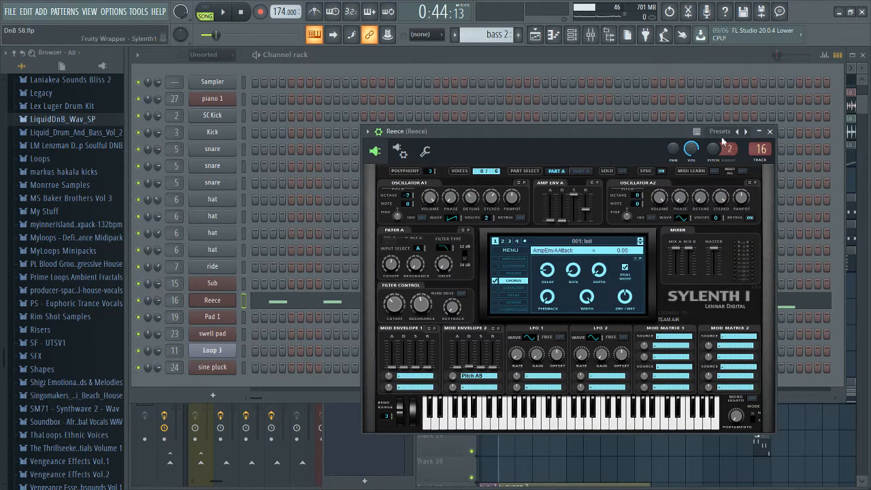
click(769, 131)
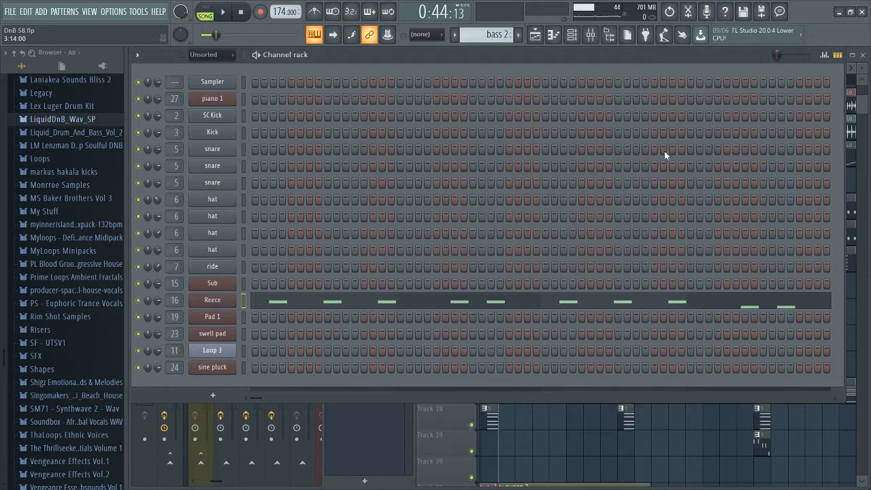
click(211, 298)
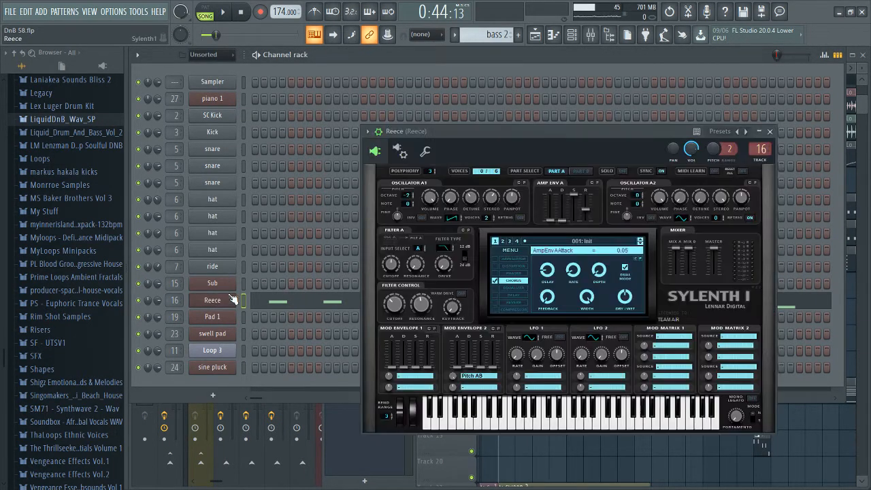
click(771, 131)
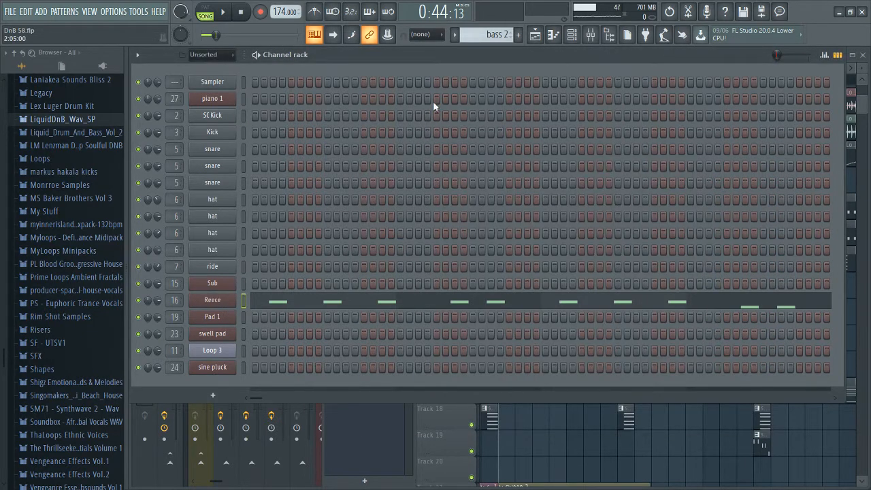
Select the bass track (18) in the mixer and briefly open and close its Fruity Limiter.
key(F9)
scroll(487, 247, down, 3)
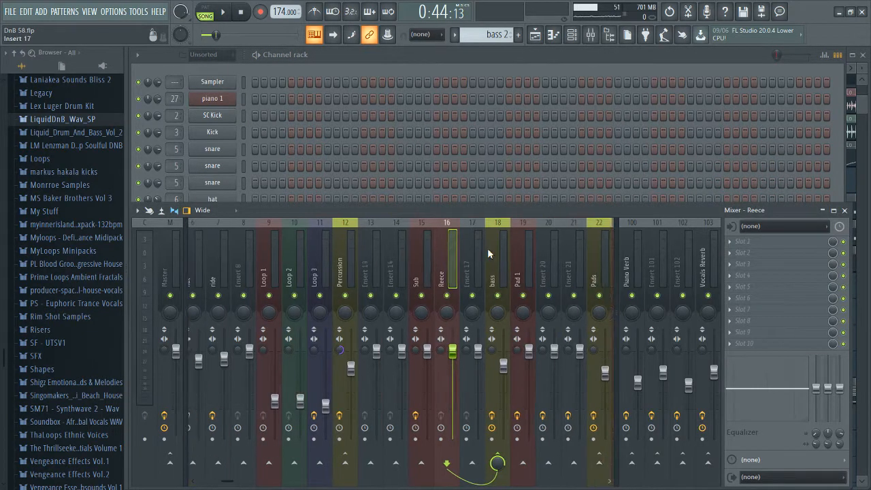
click(477, 272)
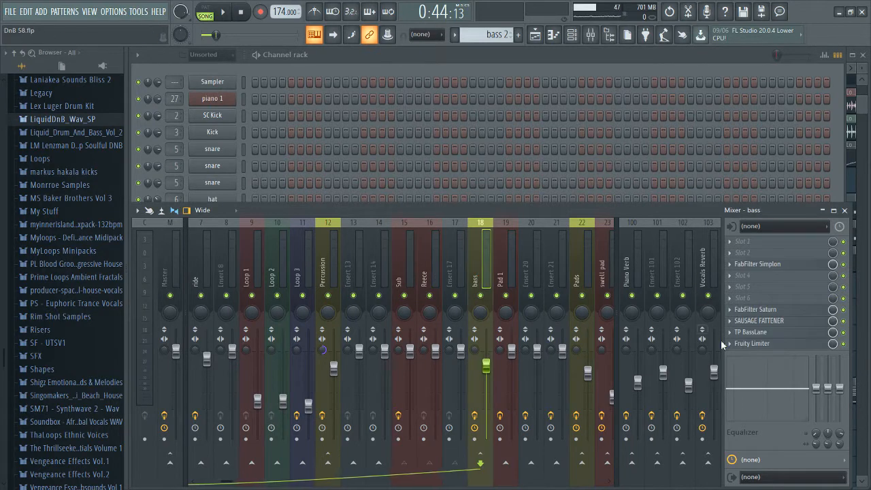
click(759, 347)
click(758, 345)
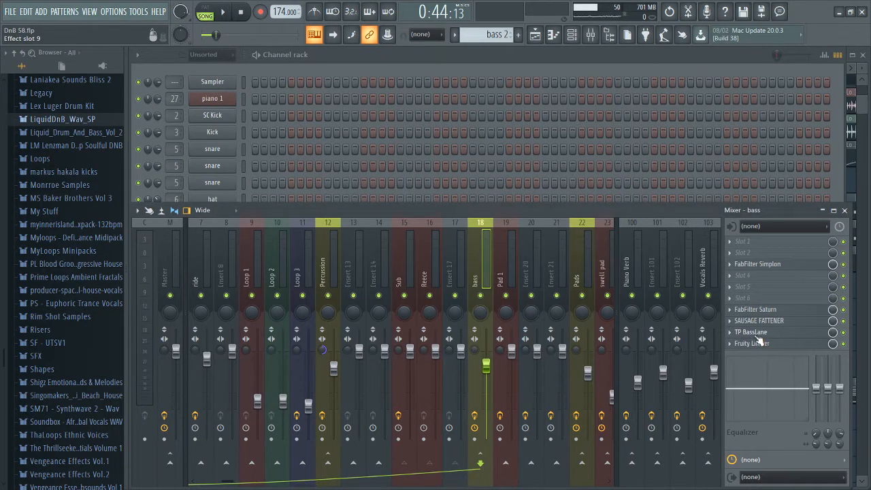
Open TP BassLane on the bass mixer track, move its window over the mixer to review it, and close it.
click(756, 334)
drag(336, 183, 503, 249)
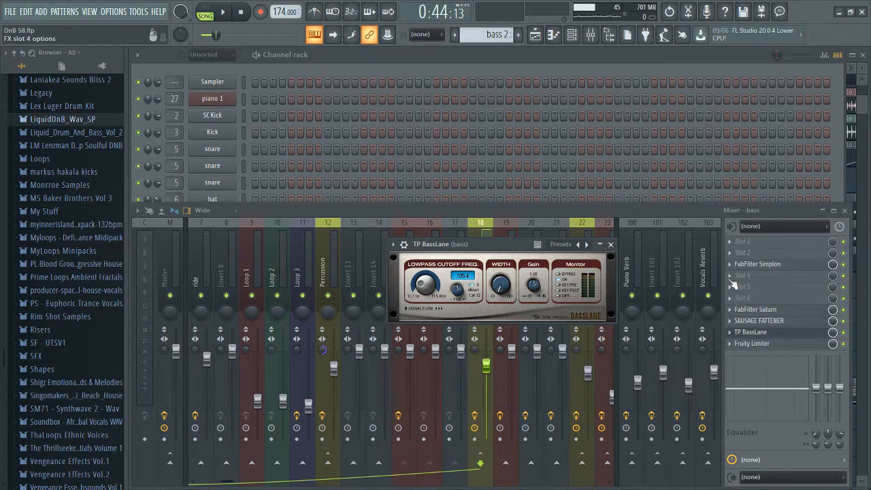
click(754, 338)
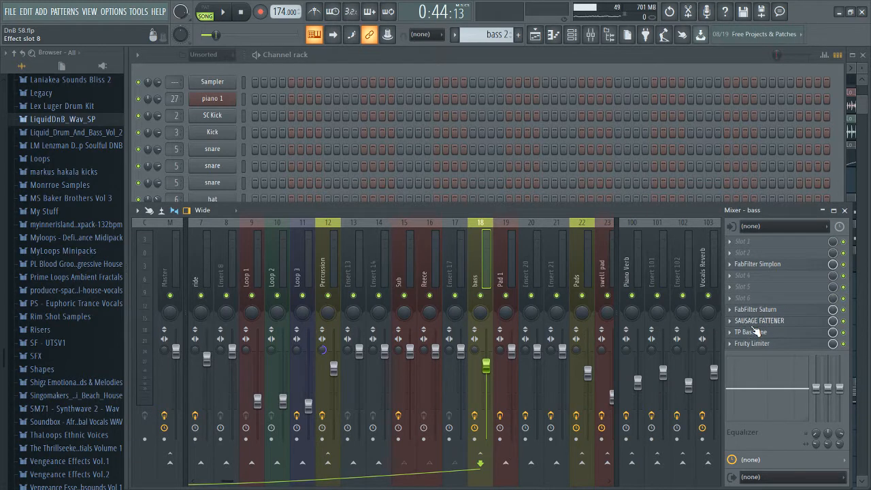
Open and close Sausage Fattener, FabFilter Saturn and FabFilter Simplon in turn on the bass mixer track.
click(755, 320)
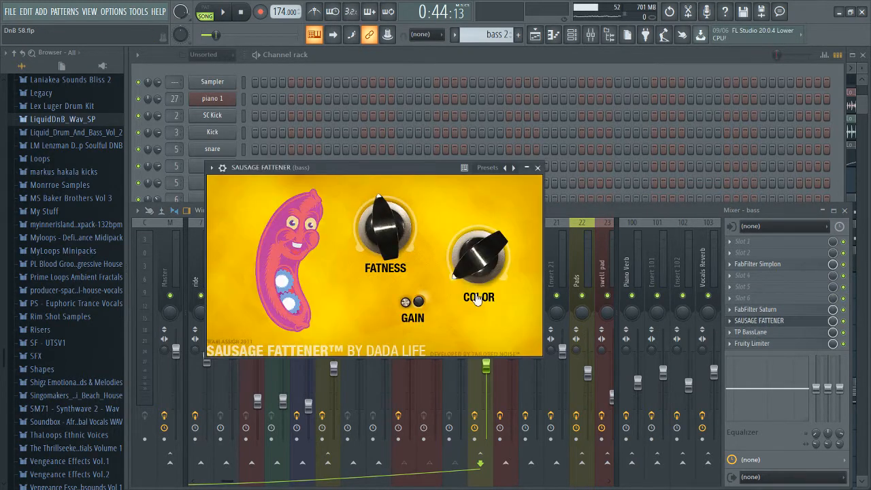
click(767, 323)
click(762, 311)
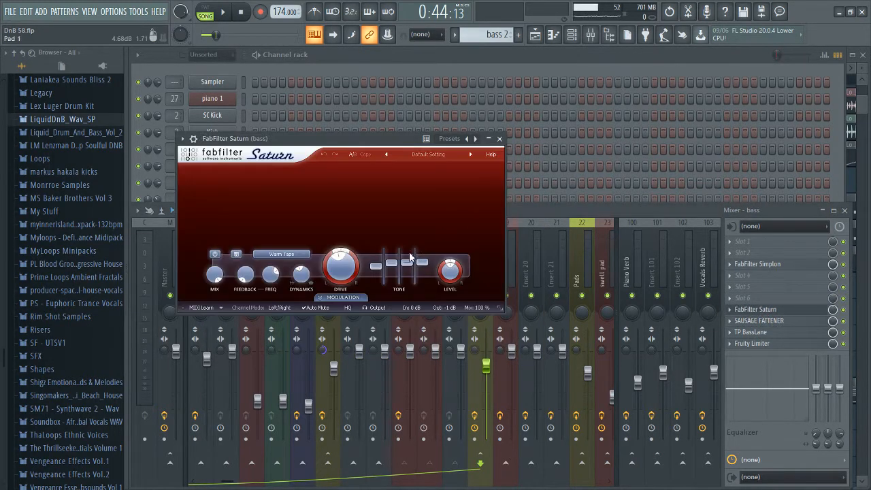
click(764, 311)
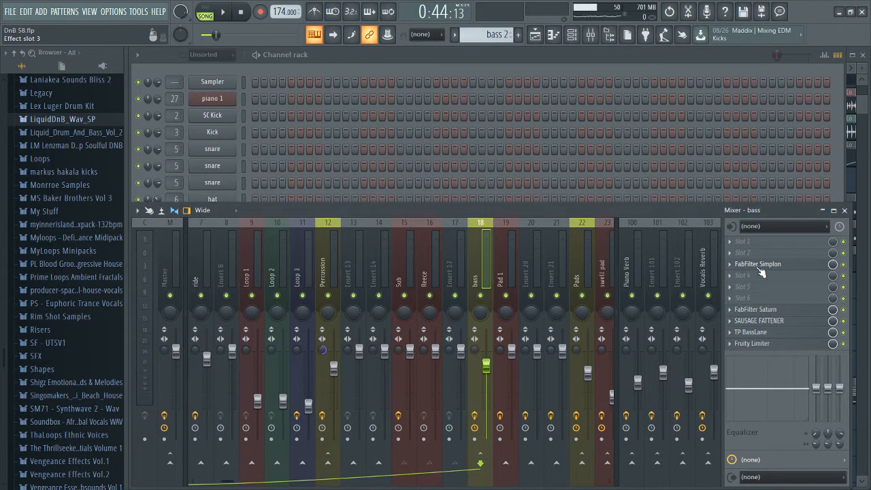
click(760, 266)
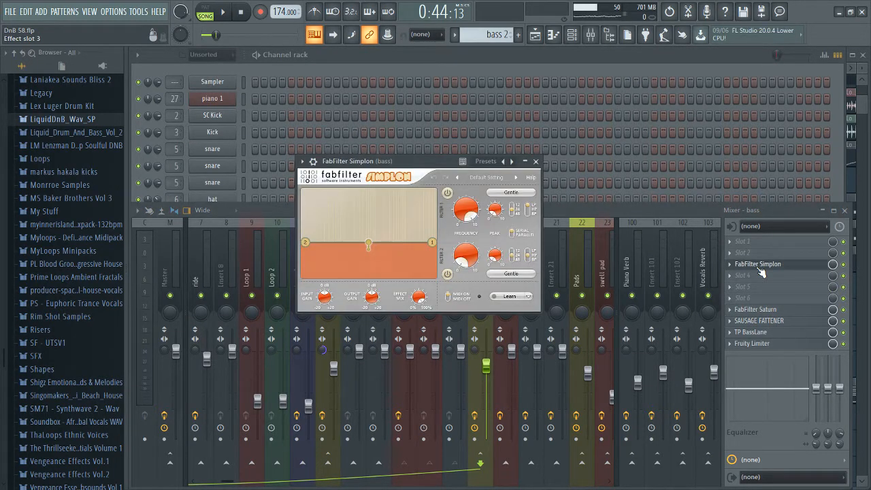
click(761, 271)
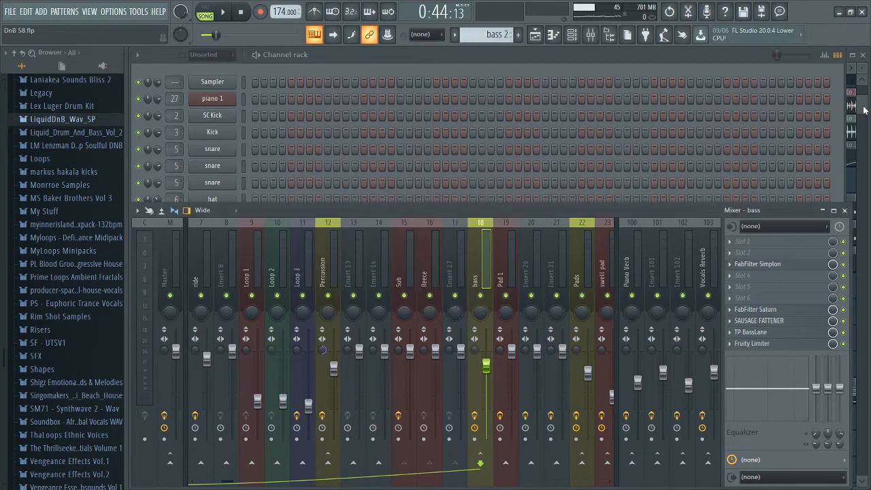
Return to the playlist and examine the automation clips on Tracks 24 to 31 across the whole arrangement.
key(F5)
scroll(610, 248, down, 1)
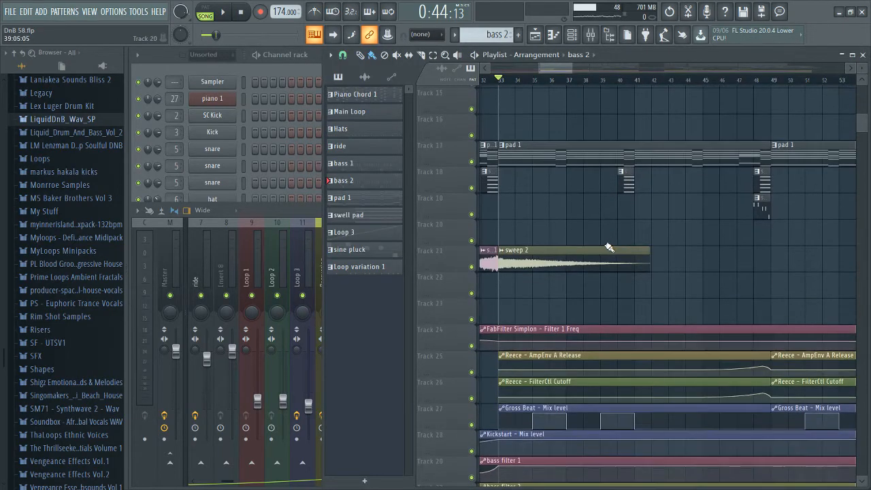
ctrl+scroll(610, 248, down, 8)
scroll(784, 186, down, 5)
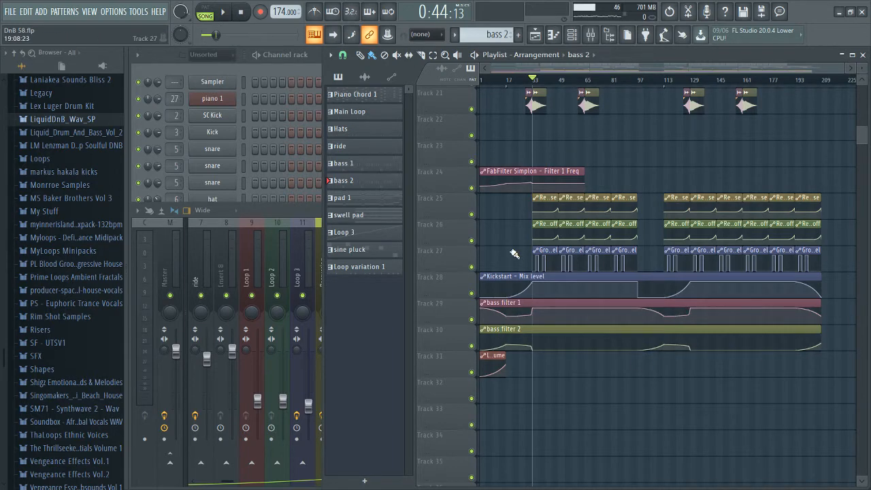
scroll(495, 256, up, 4)
scroll(507, 207, down, 3)
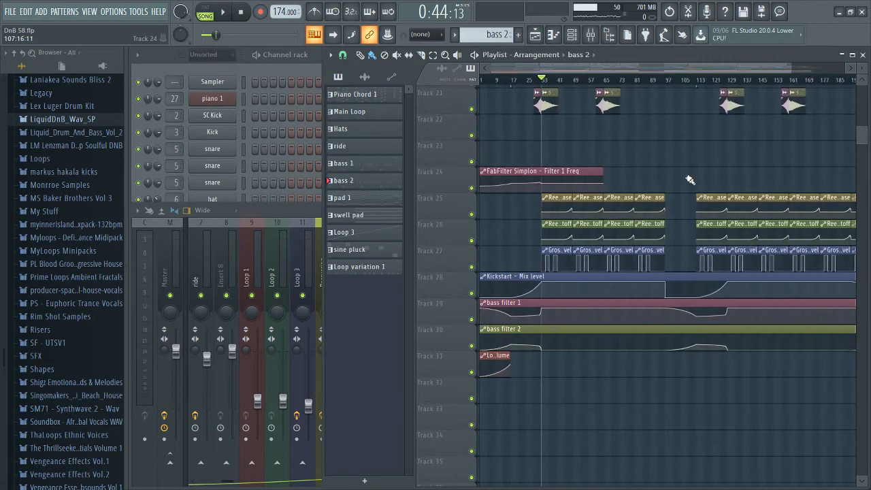
Examine how the automation clips on Tracks 25 to 30 run out near the end of the arrangement.
scroll(701, 179, up, 10)
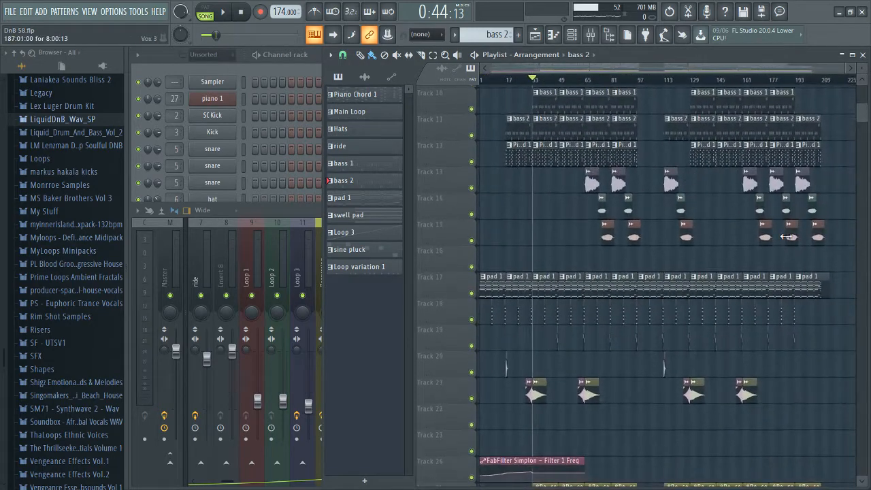
scroll(788, 237, down, 12)
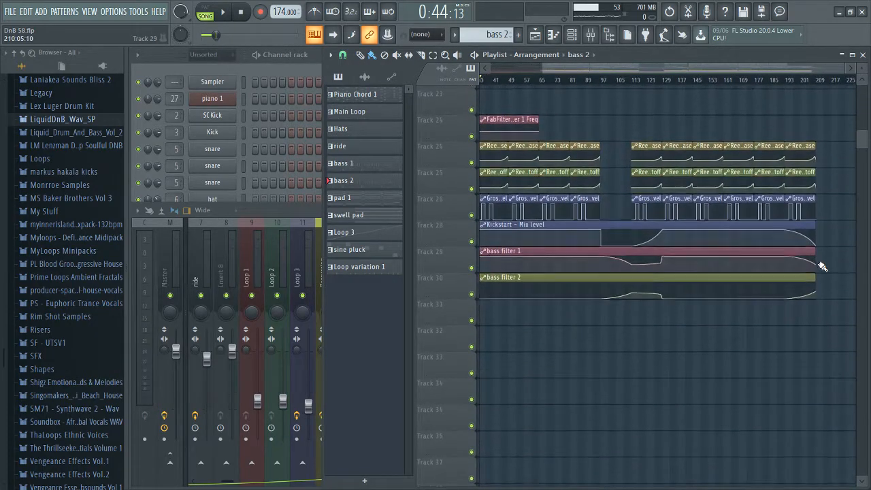
scroll(809, 258, up, 8)
scroll(767, 235, up, 1)
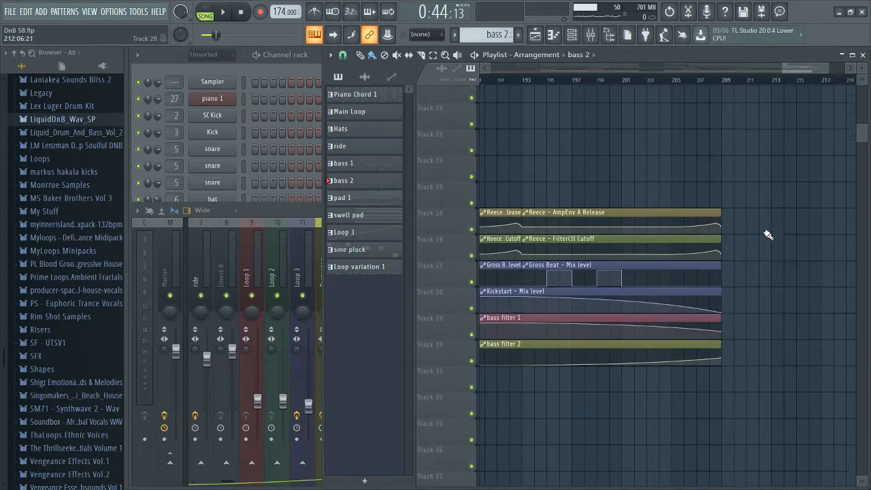
scroll(767, 235, up, 3)
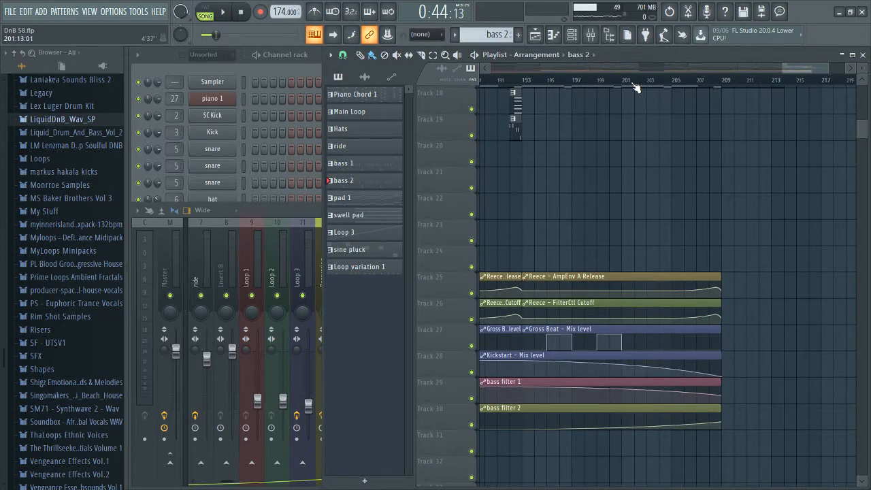
Mute the vocal Tracks 13, 14 and 15 and play the outro from bar 193.
click(634, 83)
scroll(632, 163, up, 15)
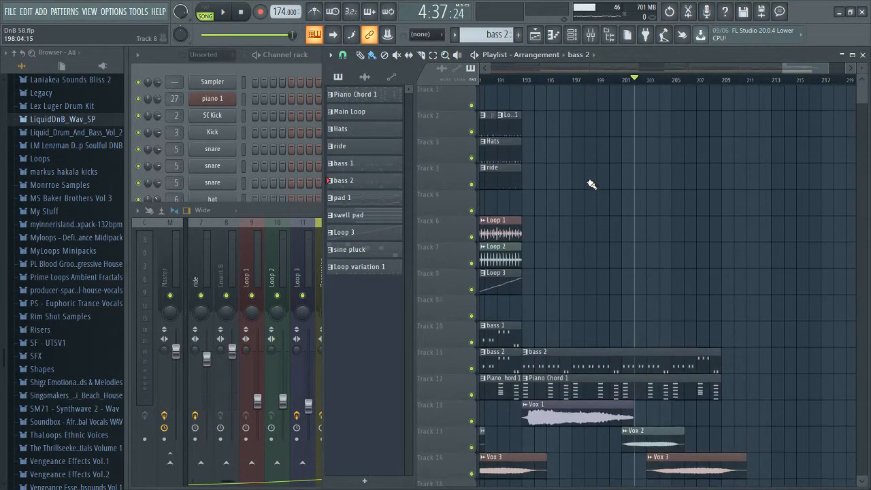
scroll(591, 184, down, 5)
click(521, 81)
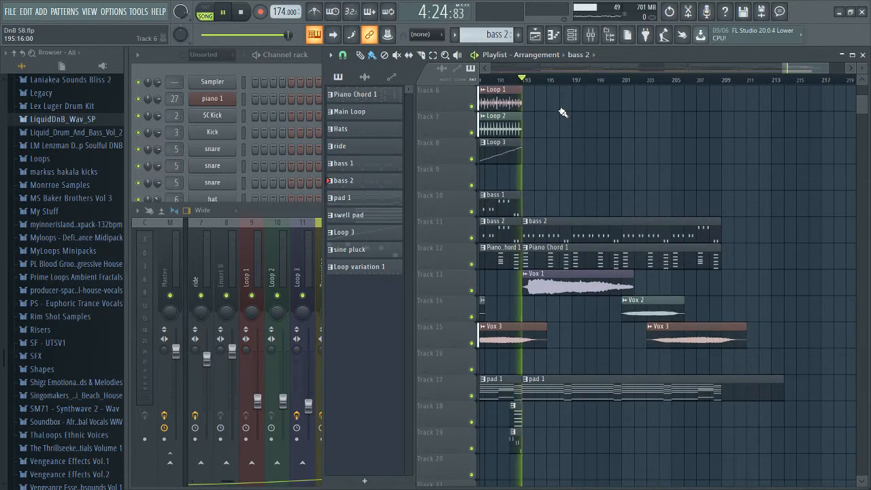
click(472, 343)
key(space)
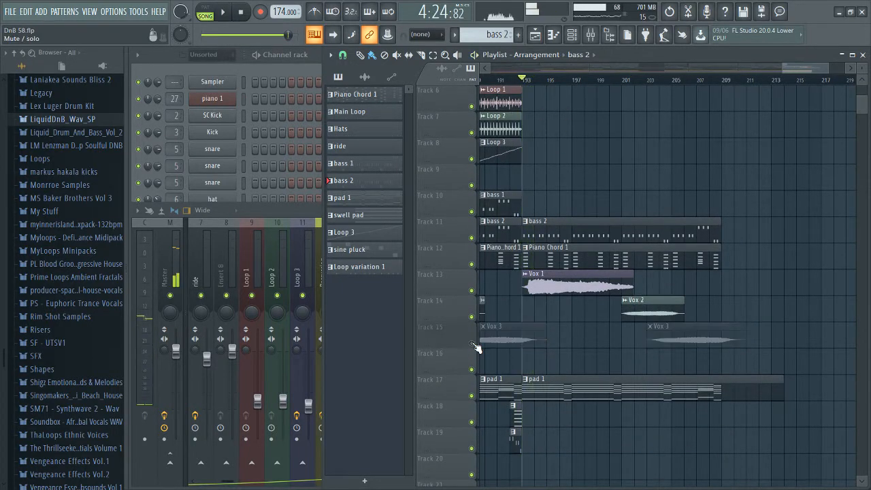
click(471, 316)
click(472, 290)
key(space)
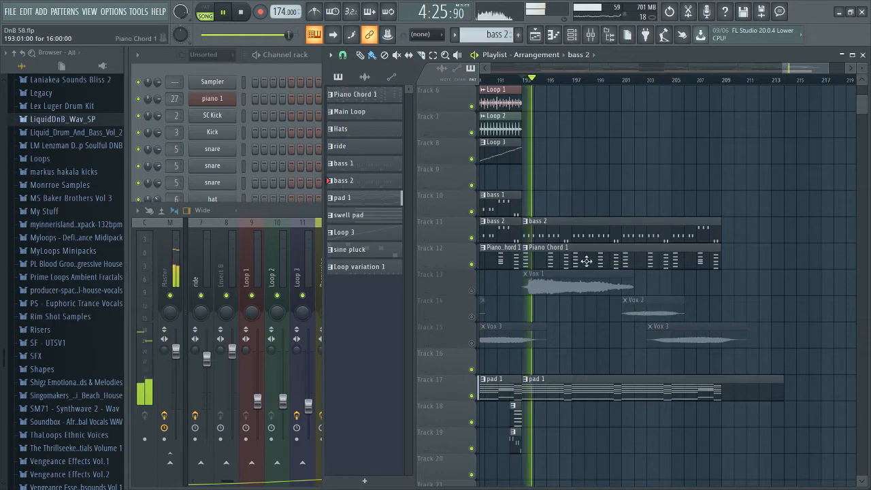
Continue playback from about bar 202 and open FabFilter Simplon on the bass mixer track to watch its filter.
click(643, 80)
click(306, 249)
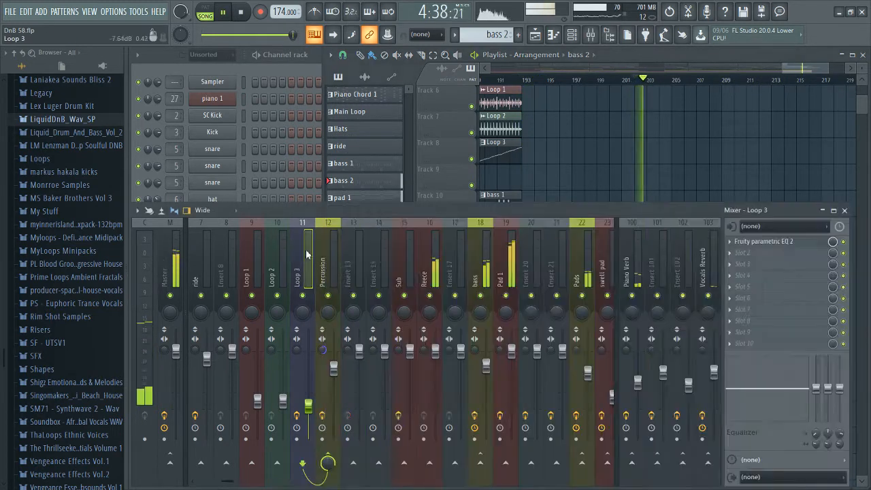
click(485, 266)
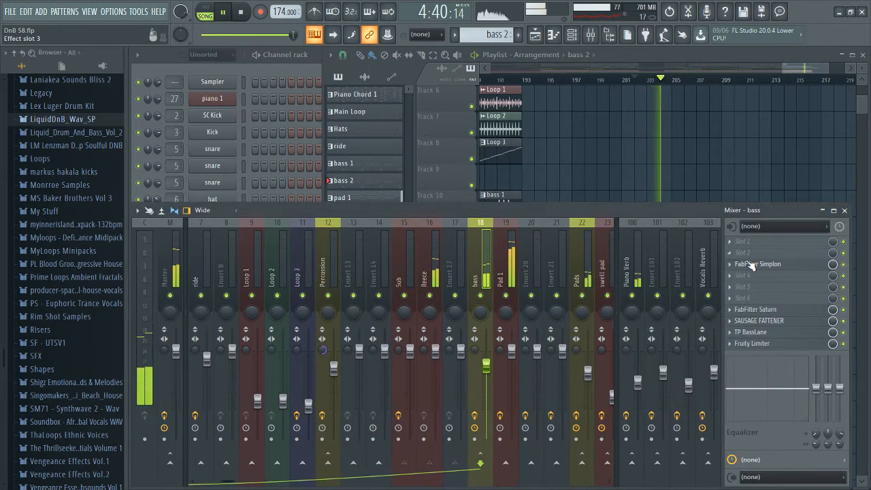
click(751, 264)
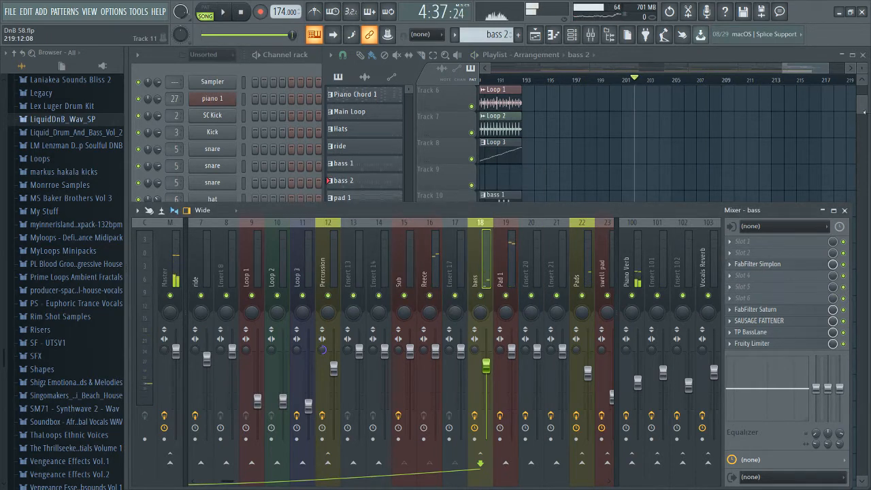
Return to the playlist and review the Reece, Gross Beat, Kickstart and bass filter automation around bars 177 to 209.
click(863, 112)
scroll(697, 264, down, 5)
scroll(696, 266, down, 4)
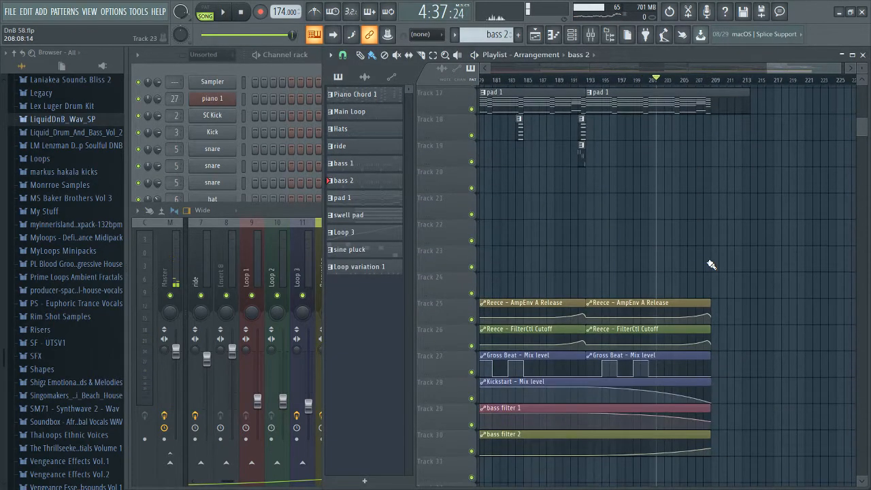
scroll(711, 264, up, 3)
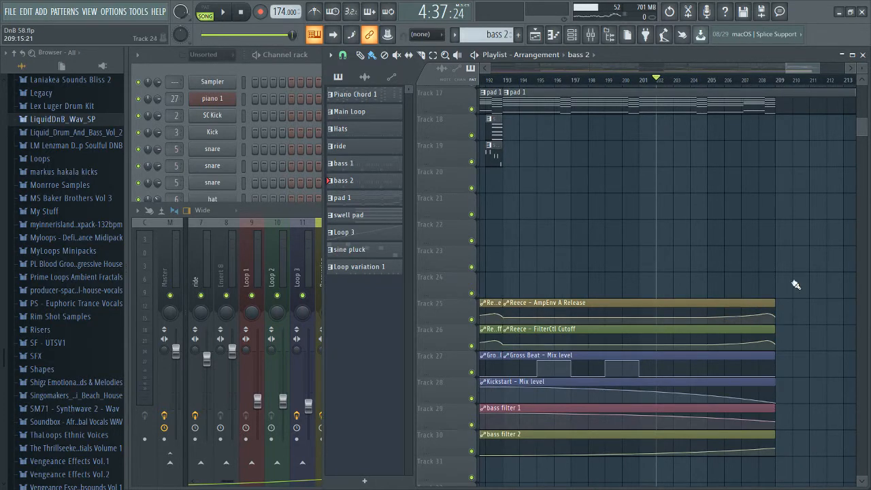
scroll(804, 267, down, 5)
scroll(735, 259, up, 4)
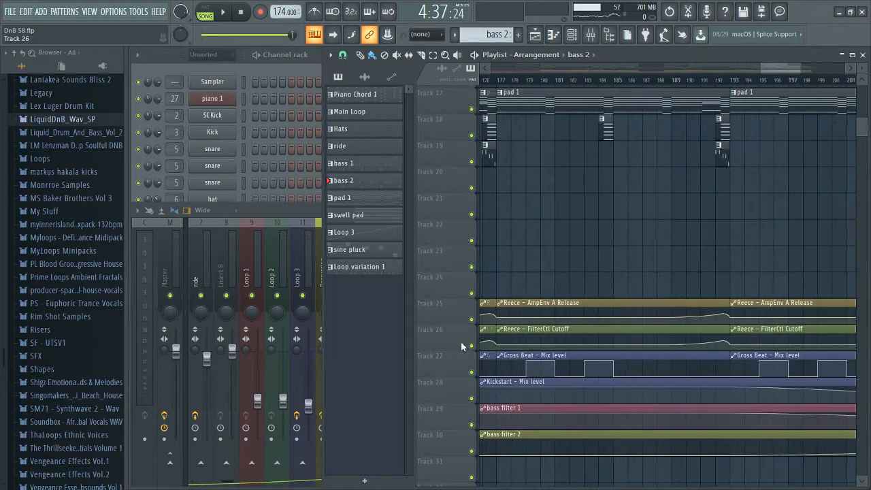
Solo the Reece automation on Tracks 25 and 26 with bass 2 on Track 11, and play from about bar 185.
right_click(470, 344)
scroll(534, 211, up, 7)
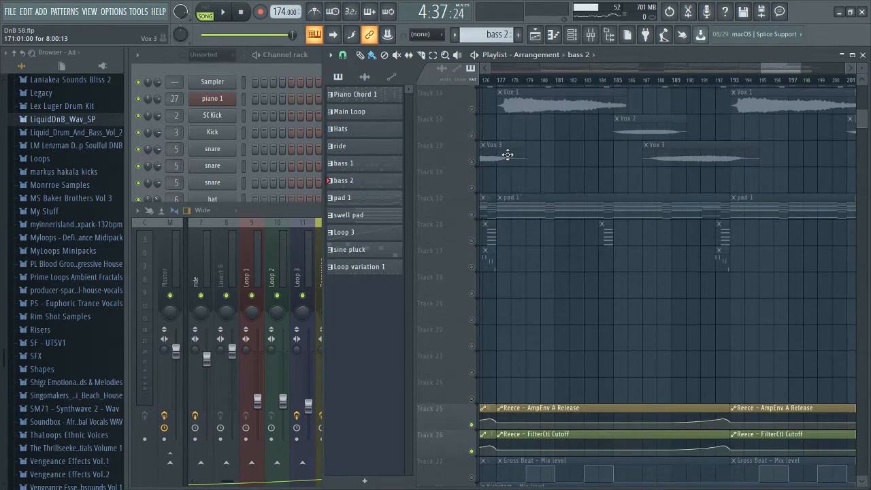
click(470, 136)
click(527, 81)
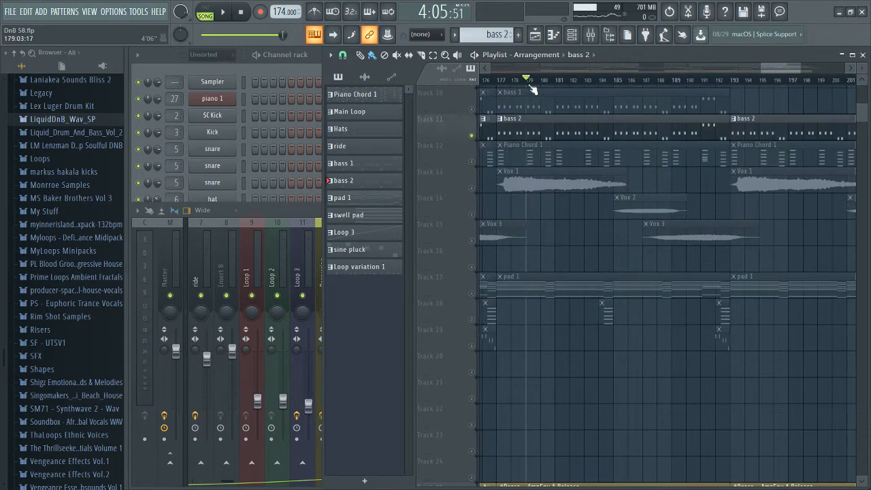
click(622, 80)
key(space)
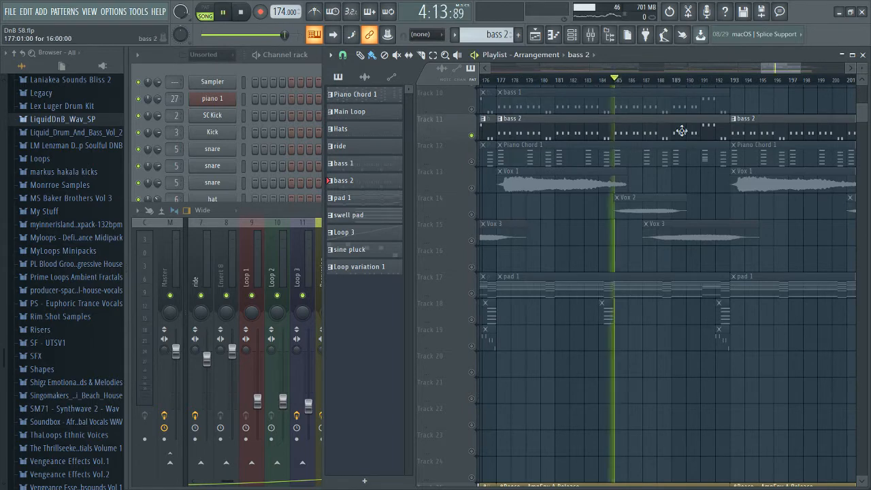
Watch the Reece release and cutoff automation during playback, stop it, and turn all playlist tracks back on.
scroll(680, 126, down, 5)
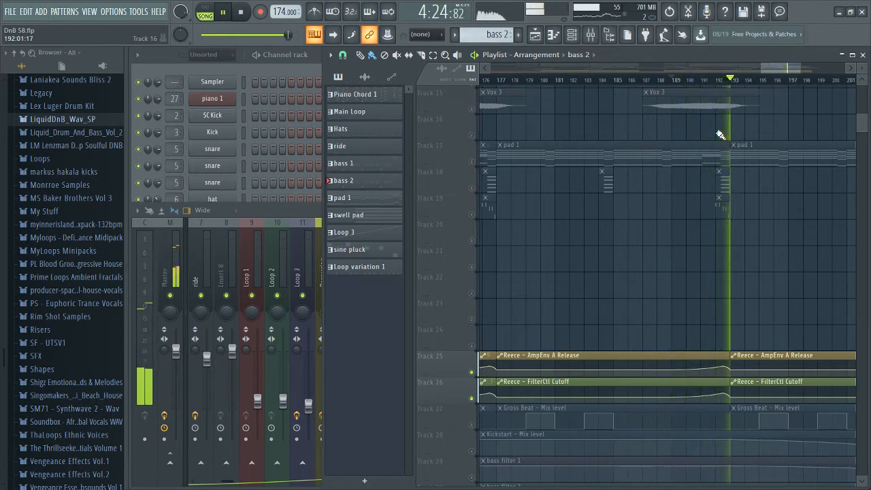
key(space)
right_click(473, 271)
right_click(472, 271)
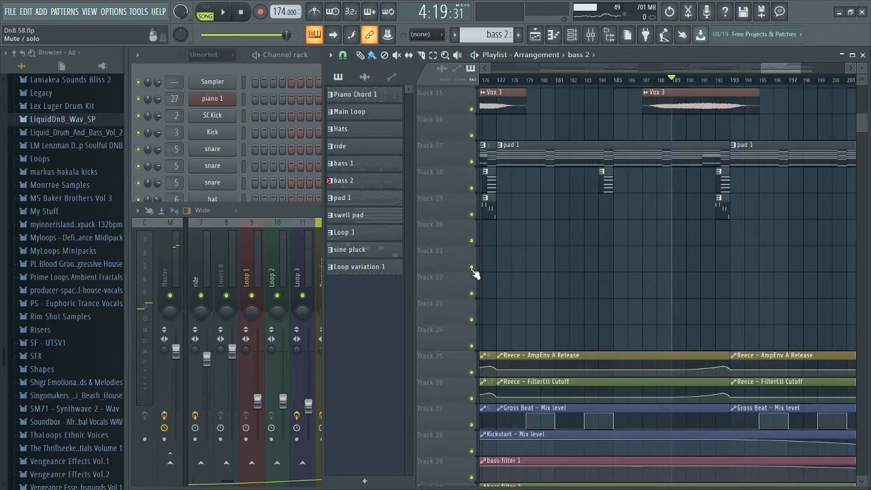
Look over the whole arrangement in the playlist and locate the vocal clips on Tracks 13 to 15.
scroll(650, 251, down, 4)
scroll(663, 249, up, 5)
scroll(662, 249, down, 4)
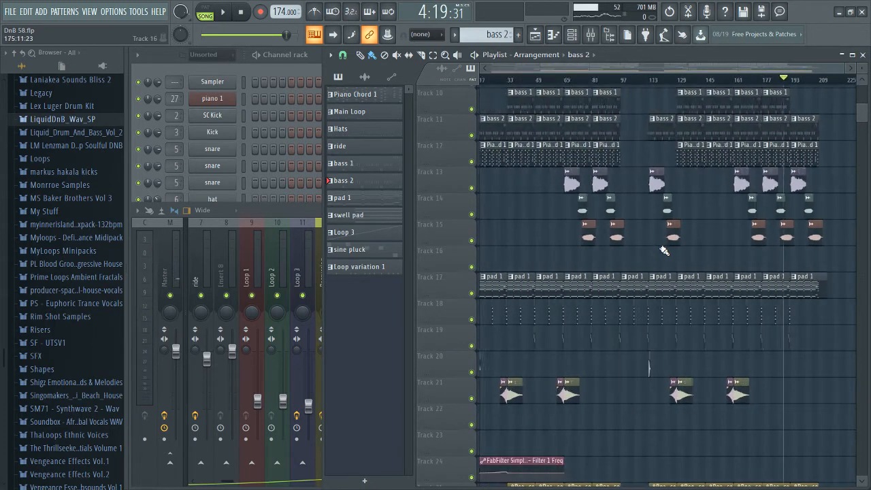
scroll(666, 249, up, 4)
scroll(668, 249, down, 5)
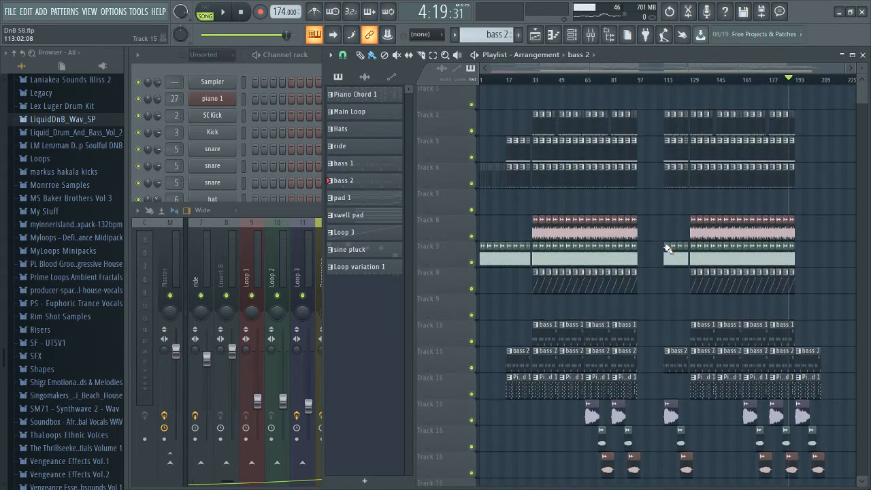
scroll(600, 292, up, 6)
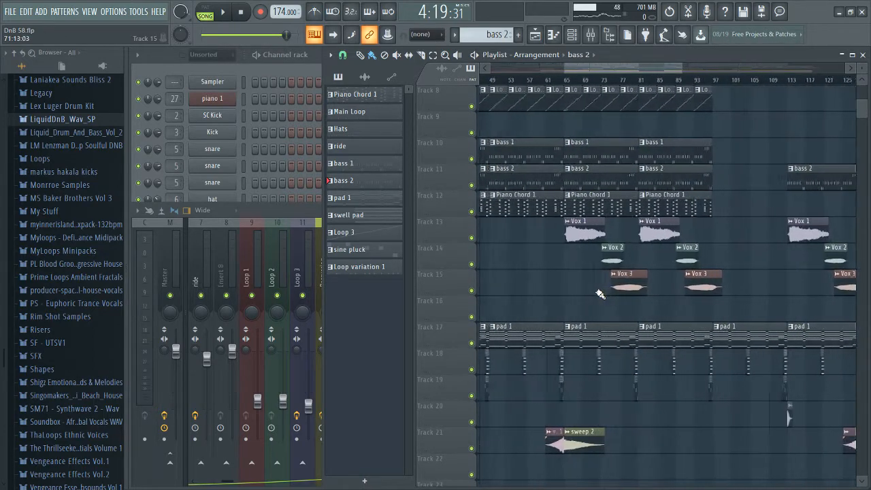
Examine the placement of the Vox 1, Vox 2 and Vox 3 clips between bars 65 and 97.
scroll(584, 291, down, 6)
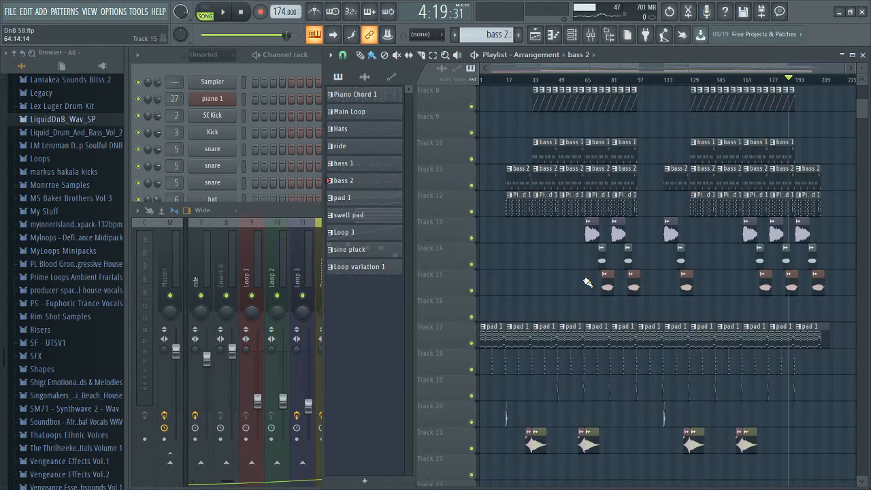
scroll(587, 282, up, 6)
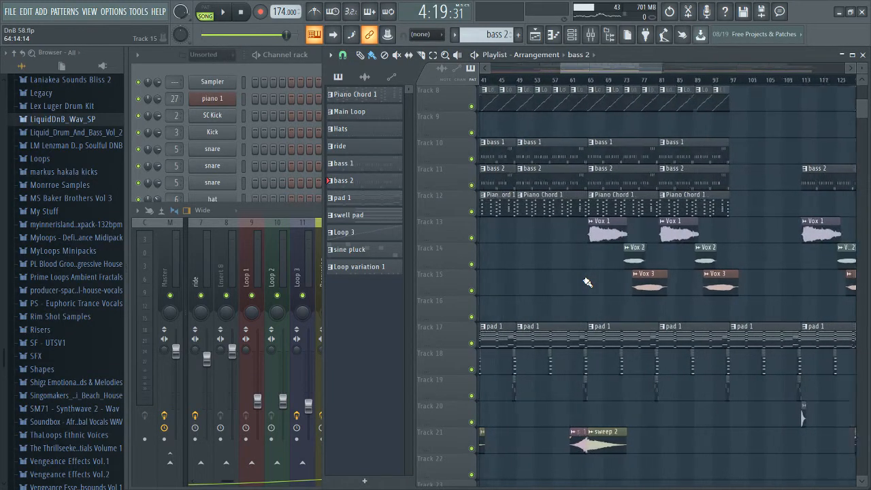
scroll(527, 267, down, 4)
scroll(643, 259, up, 2)
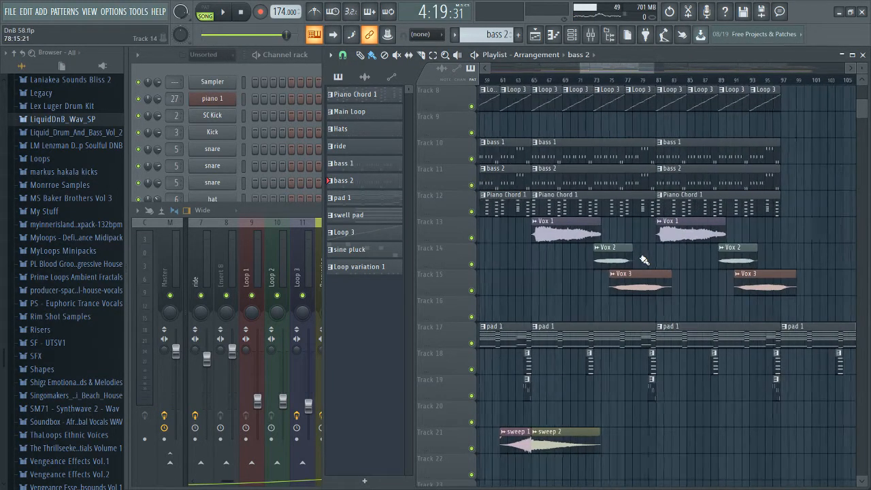
scroll(603, 257, up, 1)
scroll(602, 257, down, 4)
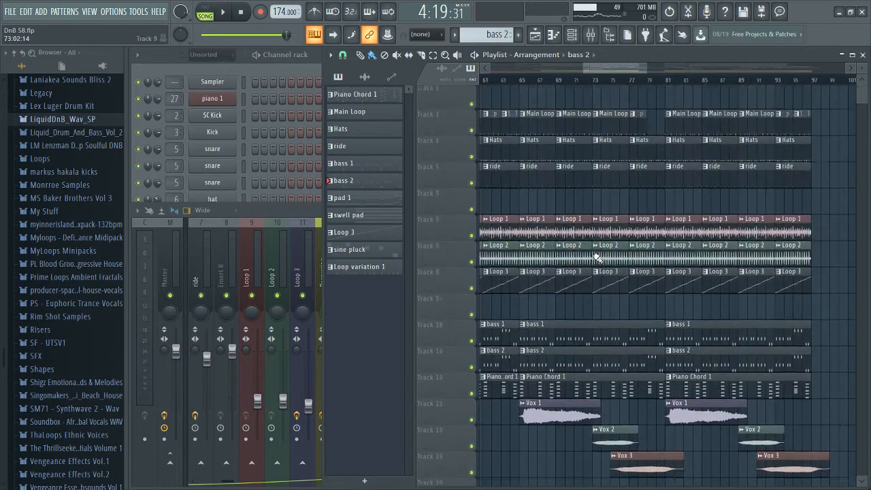
Examine the repeated Vox 1, Vox 2 and Vox 3 clips from bar 161 onward, together with the surrounding tracks.
scroll(546, 257, down, 5)
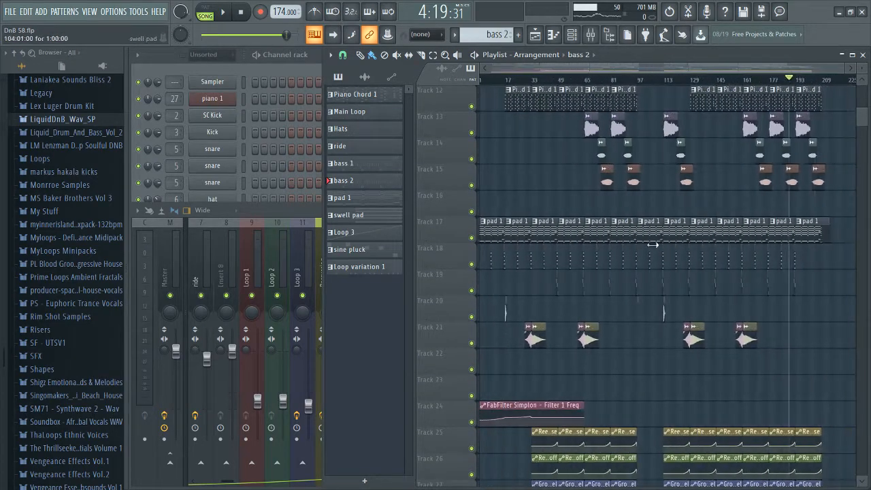
scroll(823, 253, up, 3)
scroll(782, 258, up, 5)
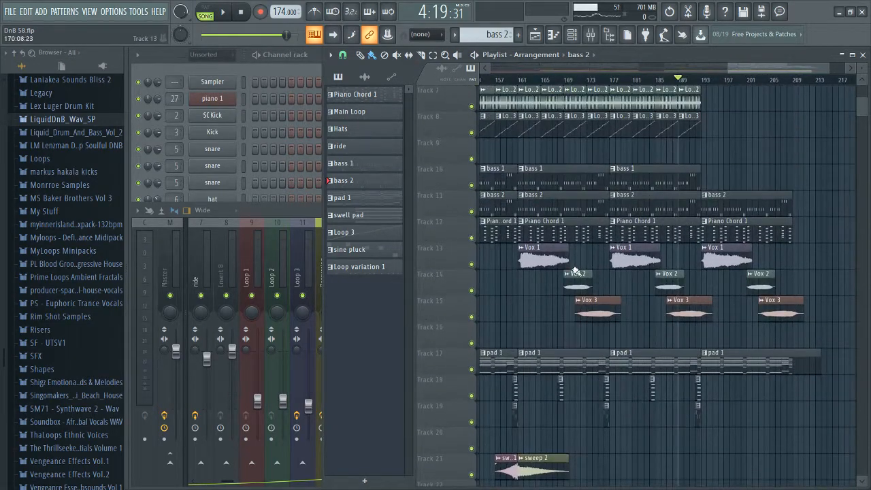
scroll(534, 268, up, 3)
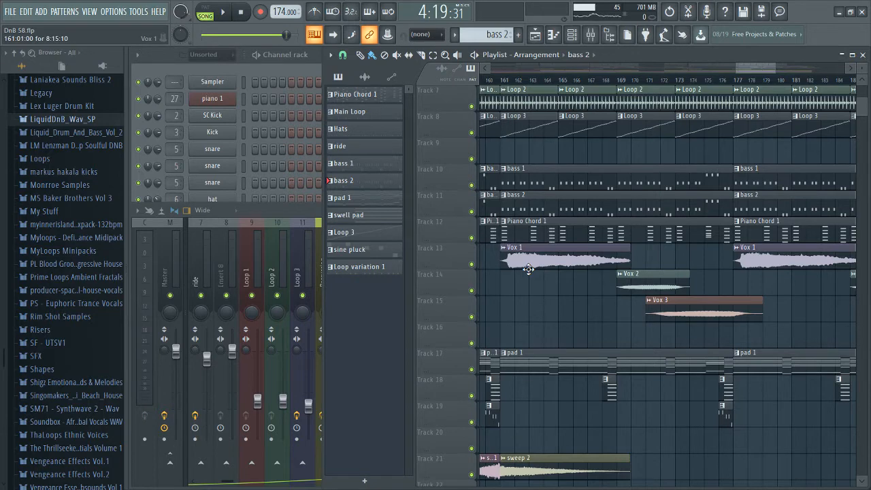
scroll(529, 268, up, 2)
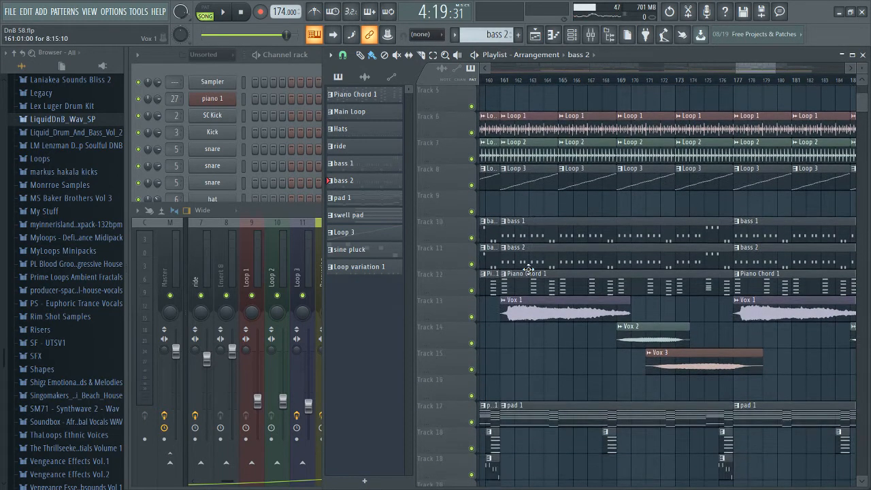
scroll(528, 268, down, 2)
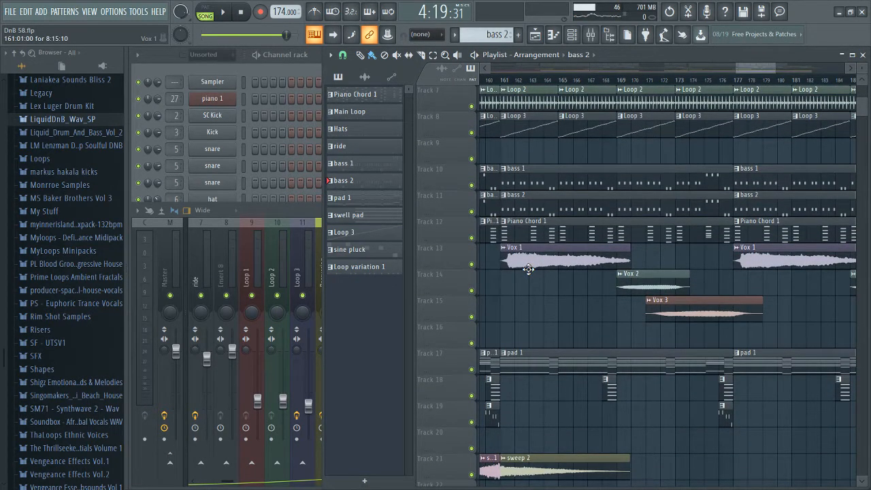
Select the Vox 1 clip at bar 161, highlight the vocal clips on Tracks 13 to 15, and clear the selection.
click(528, 268)
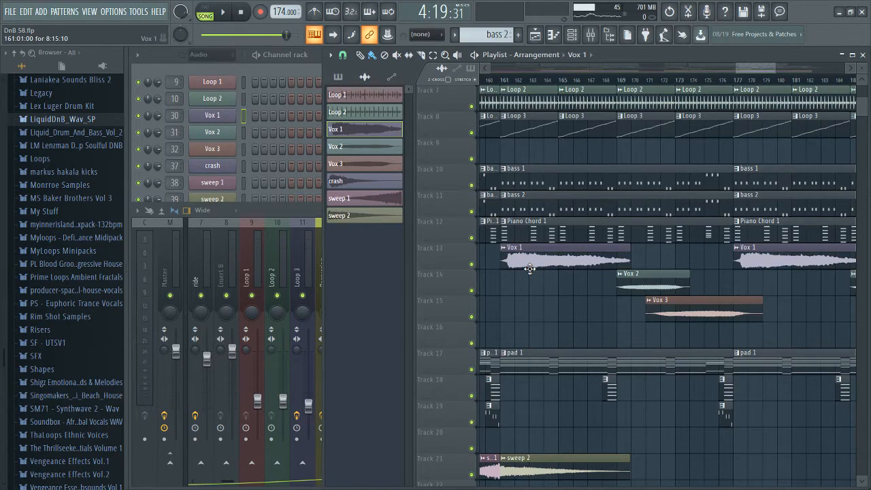
scroll(525, 268, down, 5)
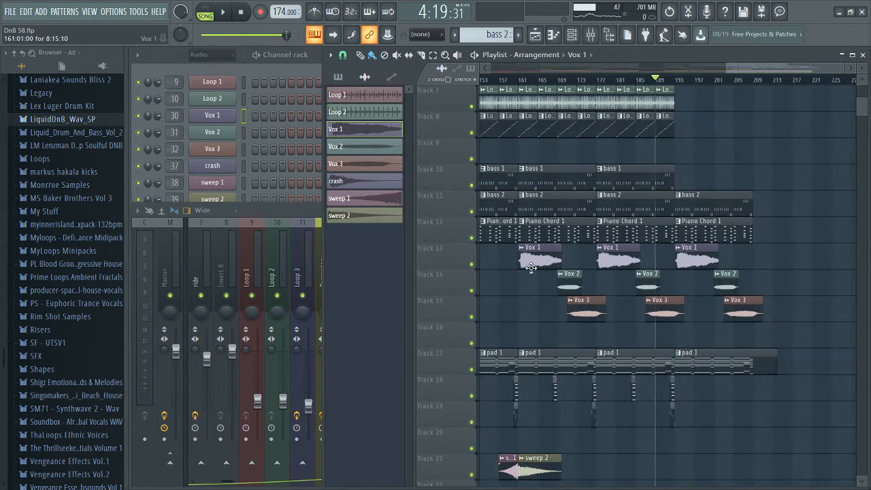
drag(533, 266, 782, 326)
scroll(765, 332, up, 5)
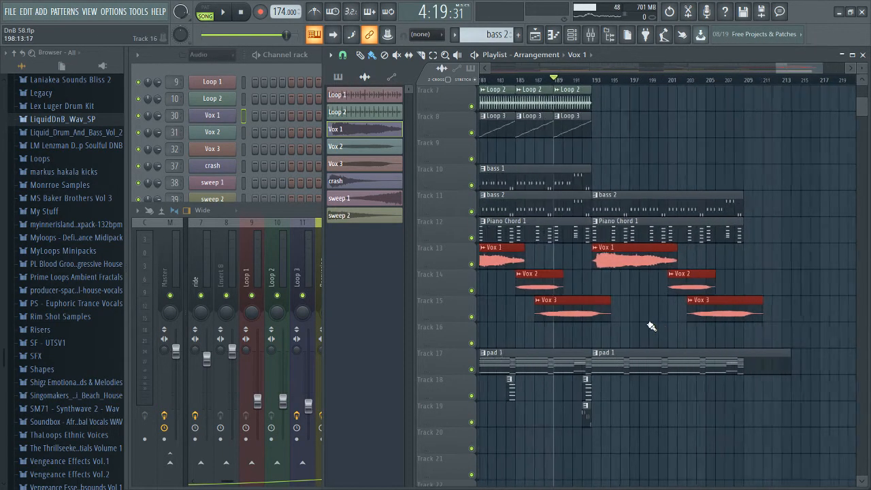
ctrl+click(605, 324)
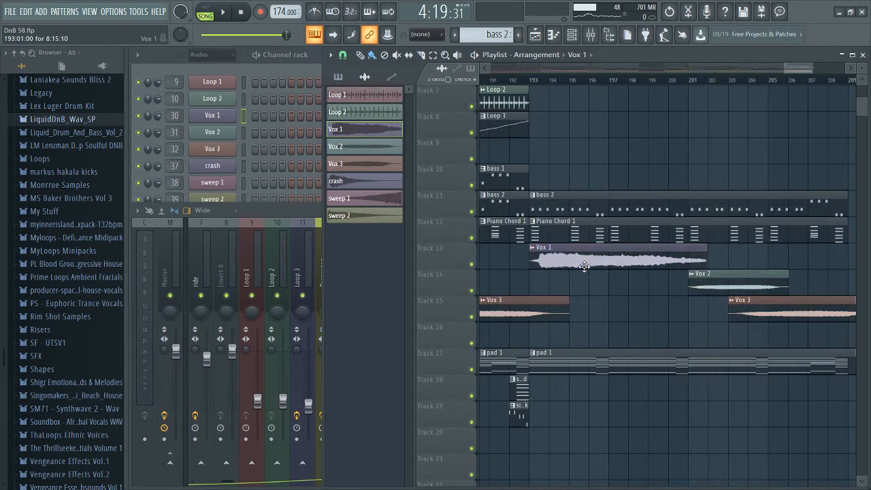
Inspect the sampler settings of the Vox 1, Vox 2 and Vox 3 clips one after another, closing each window.
double_click(584, 265)
drag(785, 205, 709, 193)
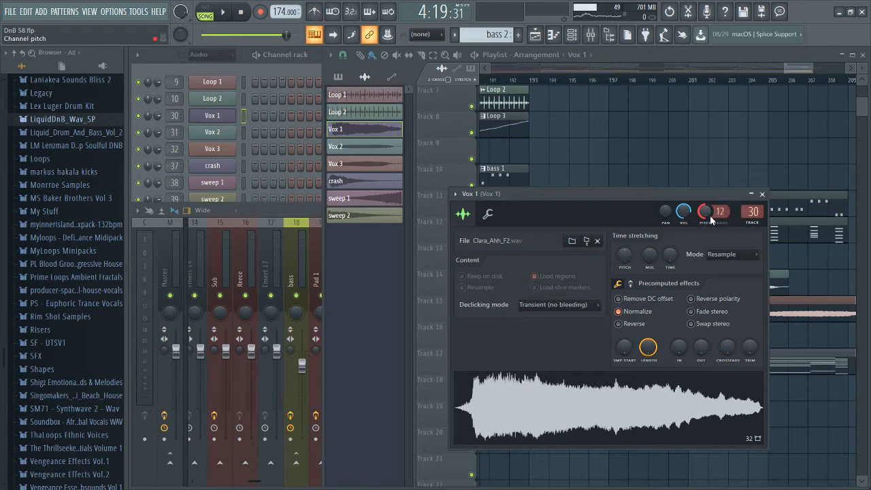
click(762, 193)
double_click(725, 281)
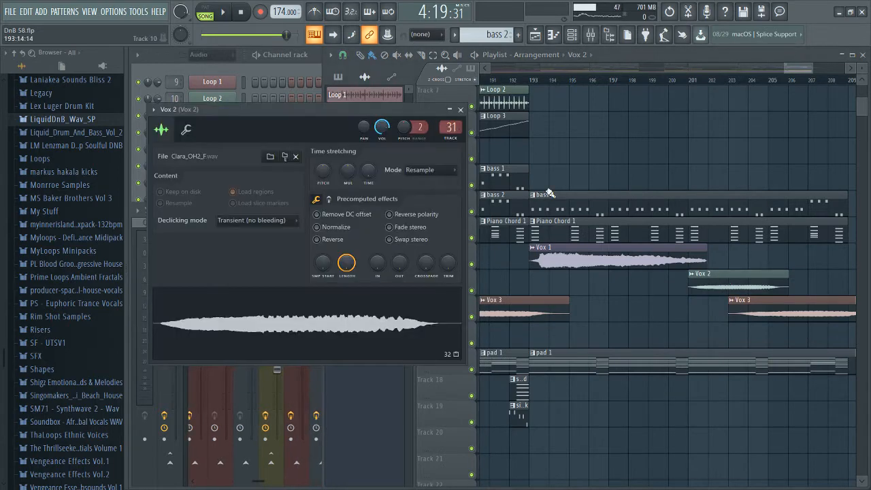
click(461, 110)
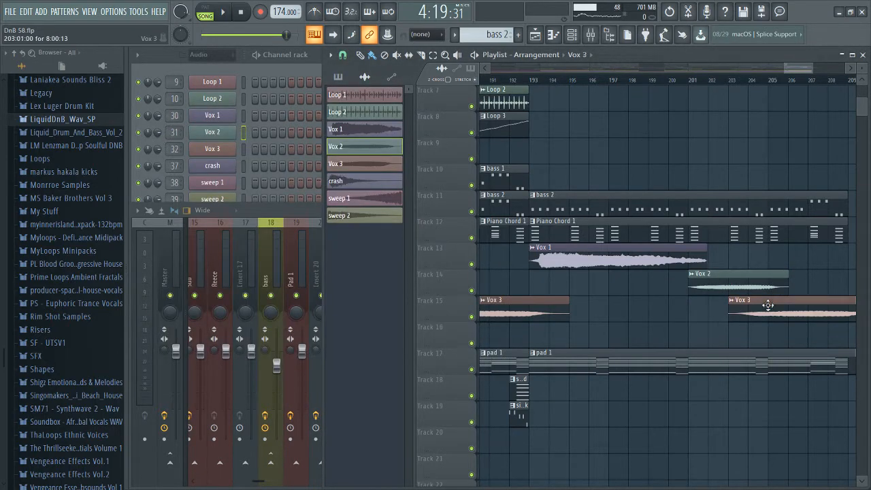
double_click(768, 305)
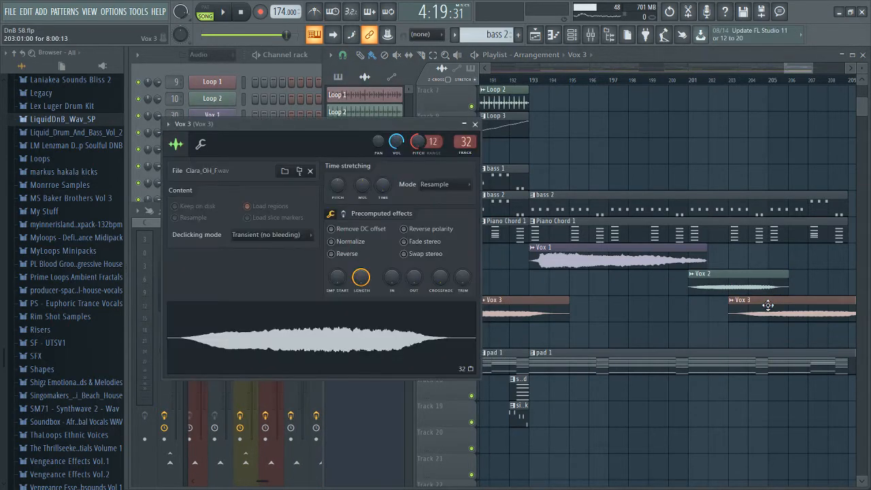
click(476, 125)
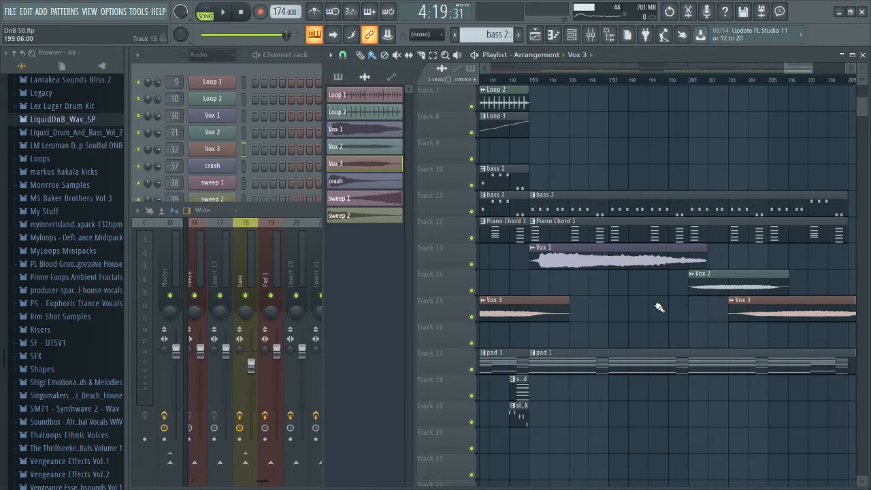
Solo the vocal Tracks 13 to 15 and listen to their clips from bar 193, stopping playback at the end.
scroll(608, 306, down, 3)
scroll(622, 298, down, 3)
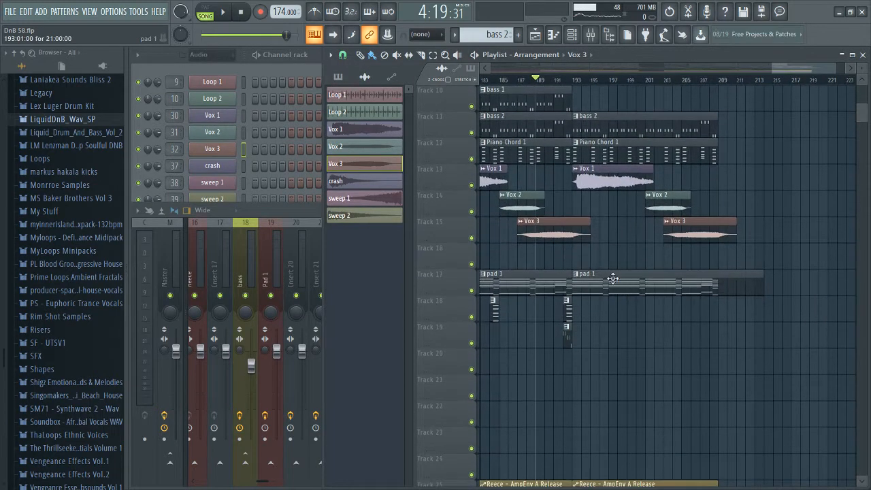
right_click(471, 237)
click(471, 211)
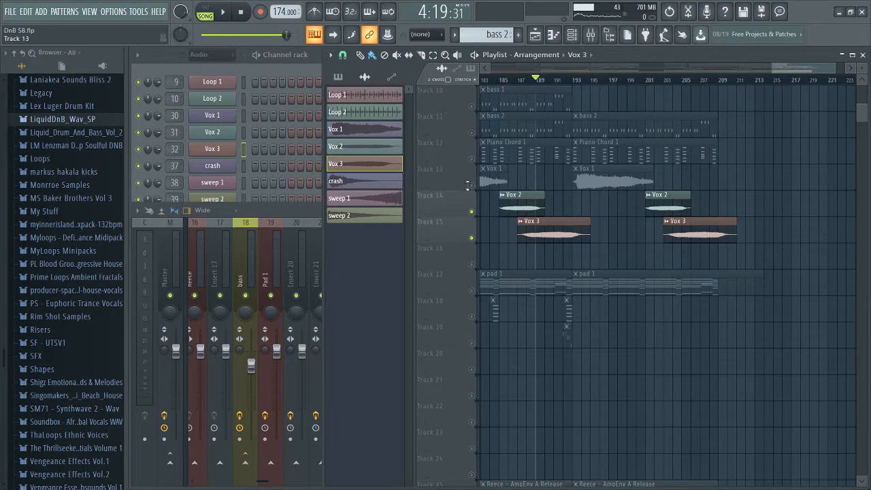
click(471, 185)
click(583, 82)
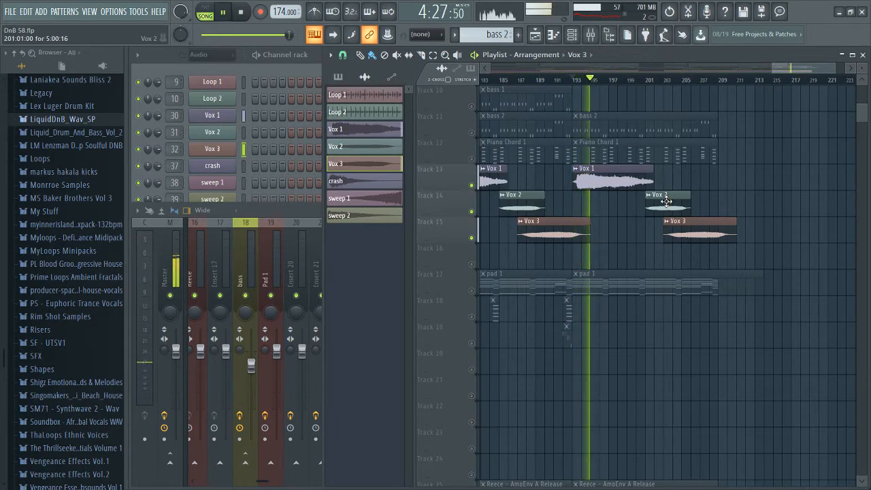
scroll(667, 204, down, 5)
scroll(686, 190, down, 3)
key(space)
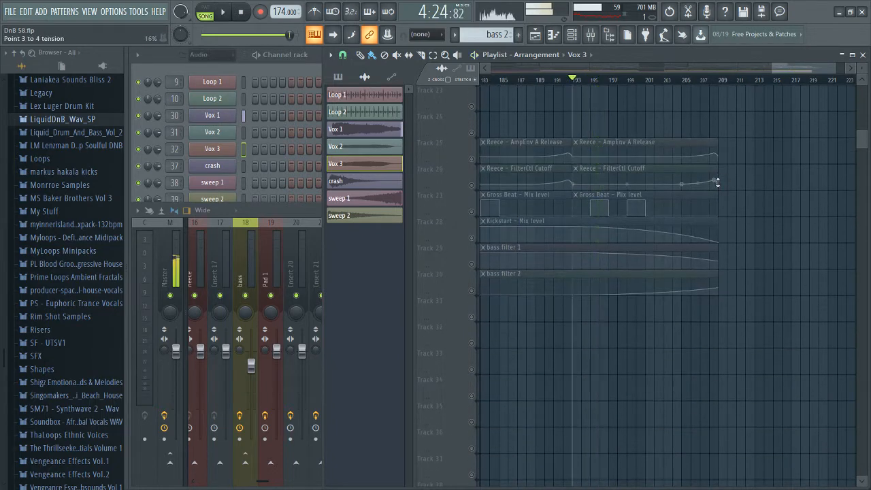
Enable the Gross Beat - Mix level automation on Track 27 and play the soloed vocals with it from bar 193.
scroll(773, 181, up, 2)
scroll(607, 176, up, 2)
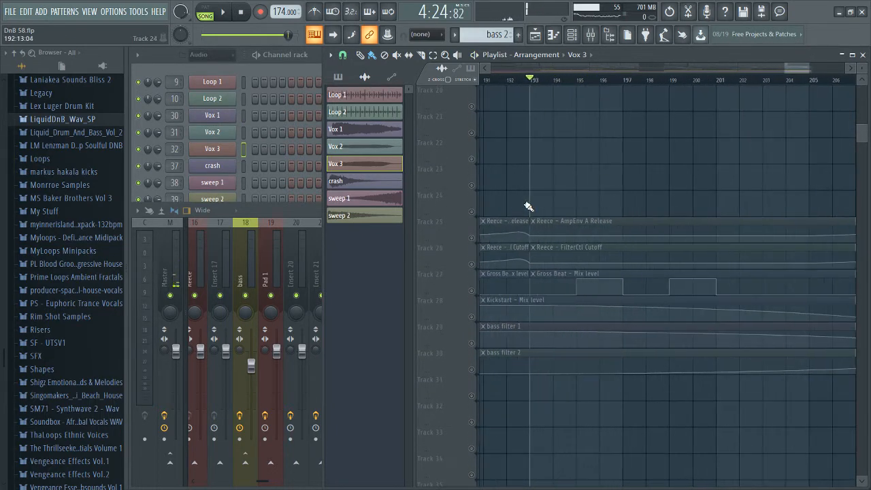
click(473, 298)
key(space)
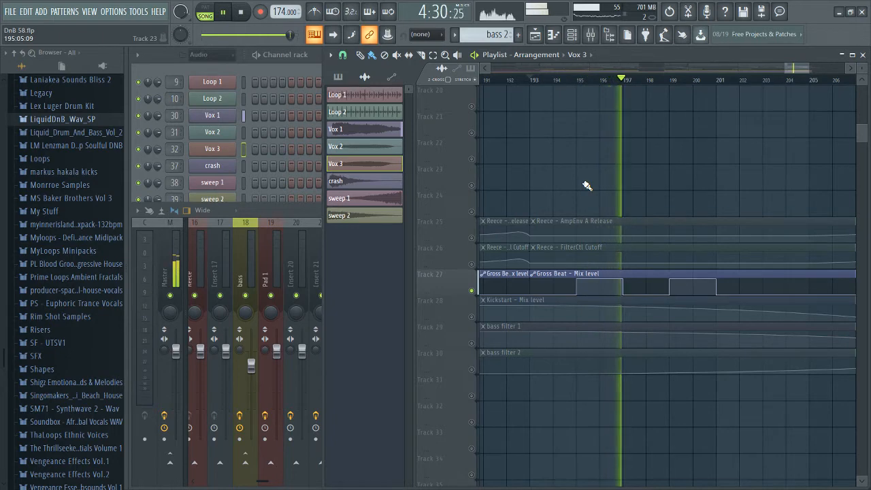
key(space)
Compare the vocal clips from bar 193 with the Gross Beat automation on Track 27 and the muted layers, selecting Vox 1 at bar 193.
scroll(488, 264, up, 5)
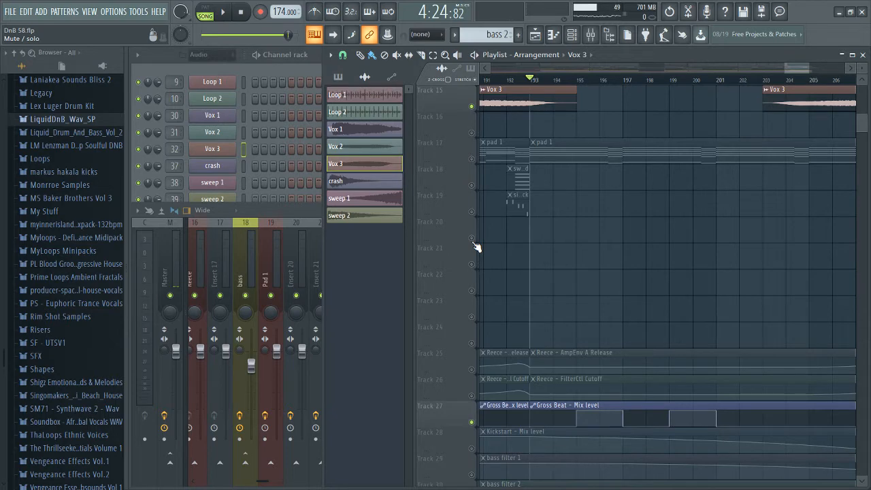
scroll(476, 246, down, 2)
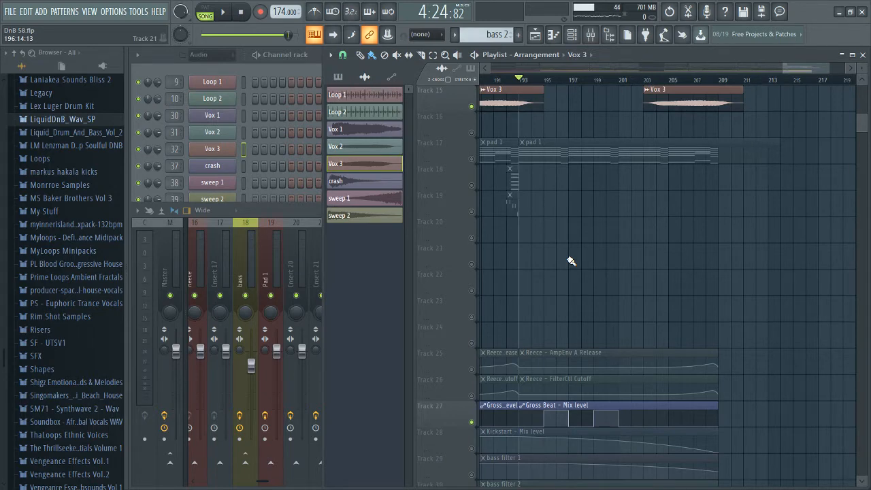
scroll(570, 260, up, 6)
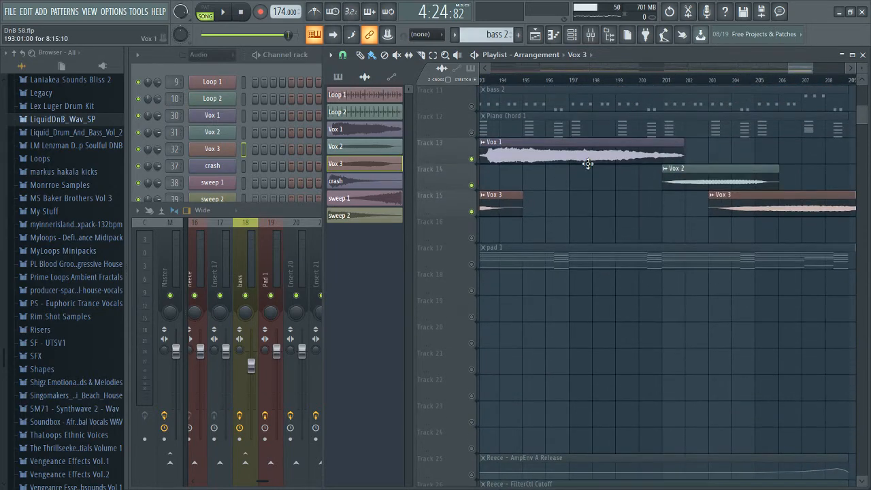
scroll(588, 163, down, 1)
drag(626, 160, 530, 156)
scroll(590, 178, down, 7)
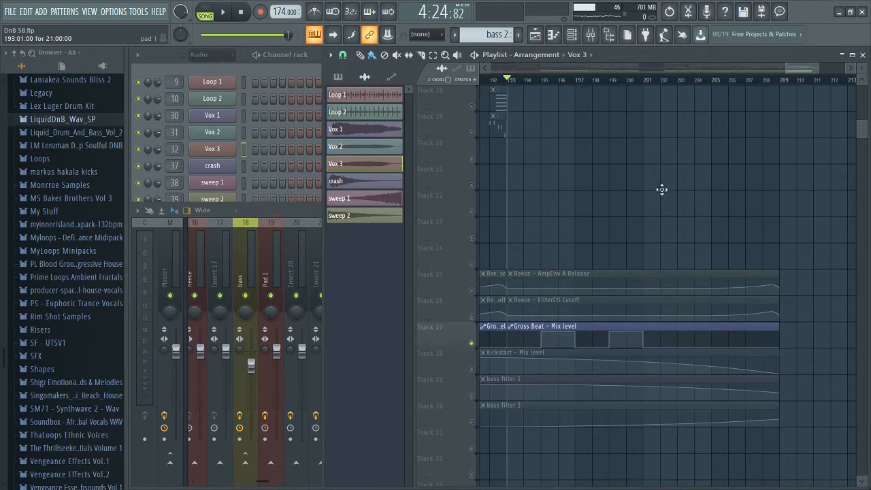
scroll(661, 189, down, 1)
scroll(661, 189, up, 6)
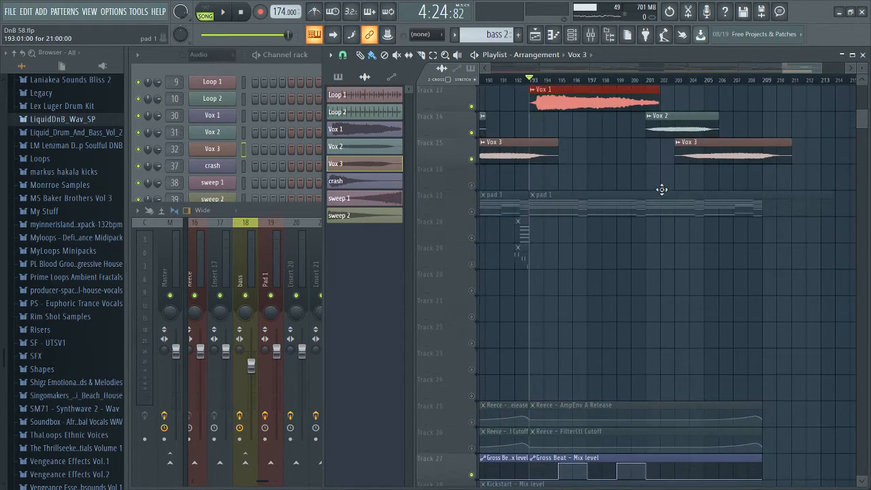
scroll(649, 207, up, 7)
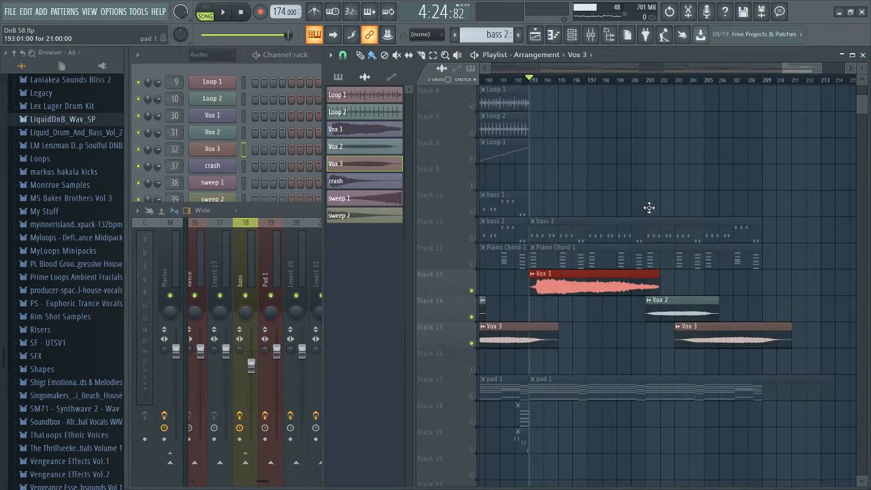
scroll(648, 207, down, 3)
scroll(649, 208, down, 3)
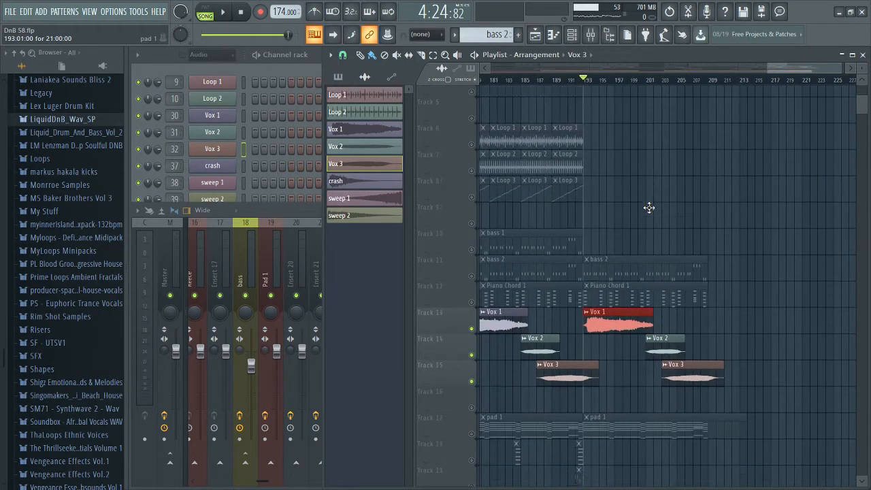
scroll(648, 208, down, 5)
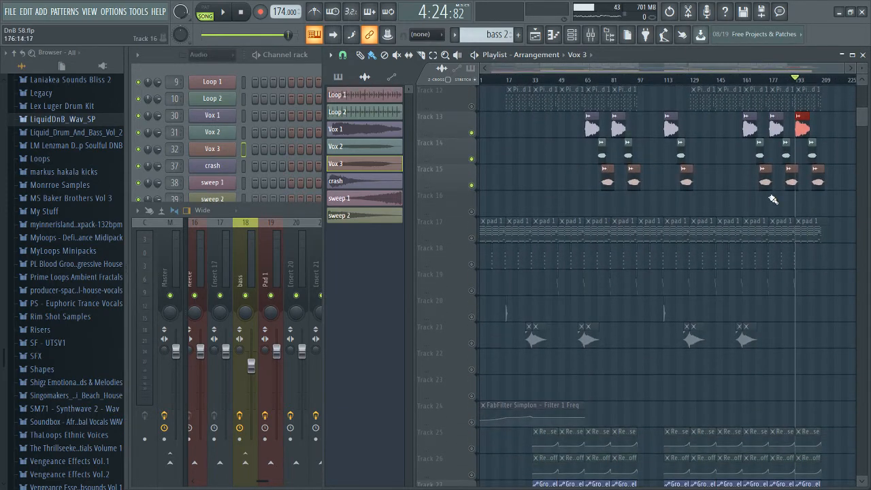
Add the Vox 1, Vox 2 and Vox 3 clips between bars 161 and 193 to the selection and examine them.
scroll(789, 194, up, 2)
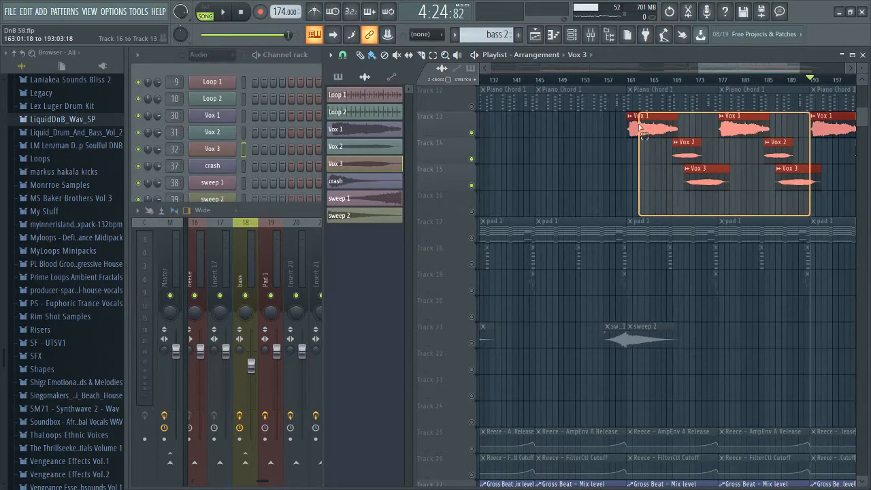
drag(640, 128, 636, 129)
scroll(578, 163, up, 4)
scroll(666, 197, down, 2)
scroll(802, 262, up, 4)
scroll(766, 301, down, 2)
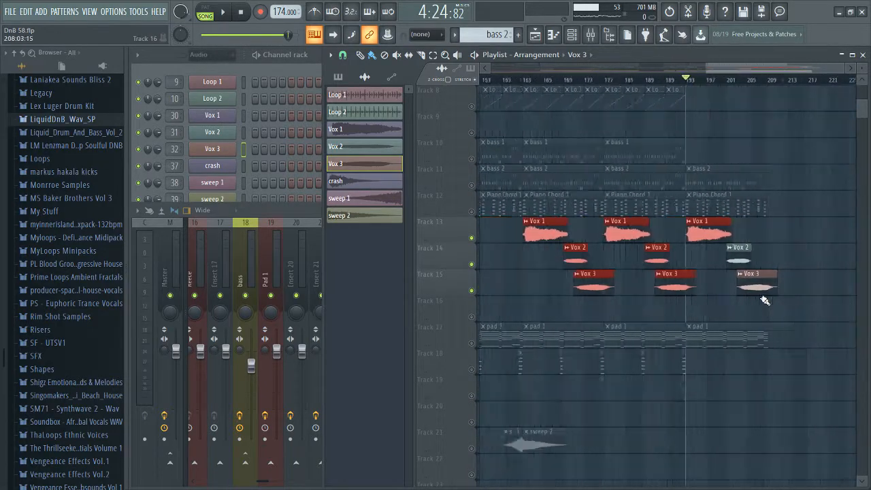
Select the Vox 1, Vox 2 and Vox 3 clips starting at bar 113 and examine them against the surrounding tracks.
scroll(764, 300, down, 3)
scroll(679, 286, up, 4)
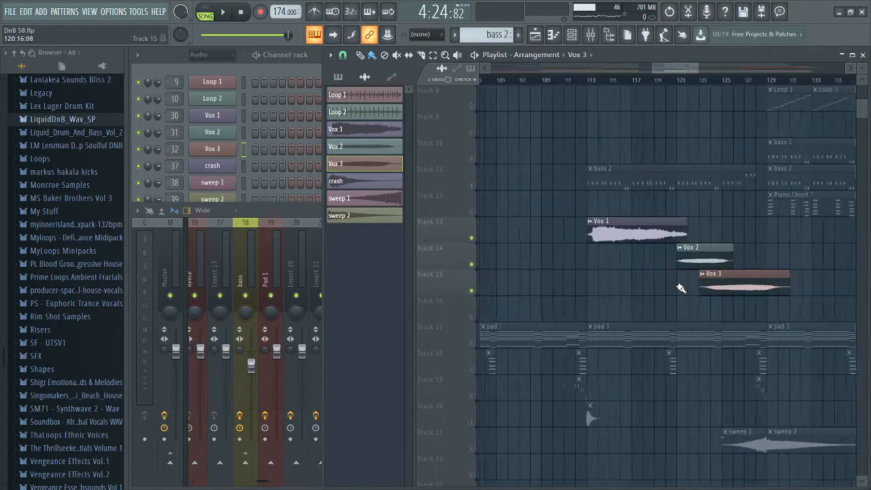
drag(621, 240, 620, 238)
scroll(619, 238, up, 5)
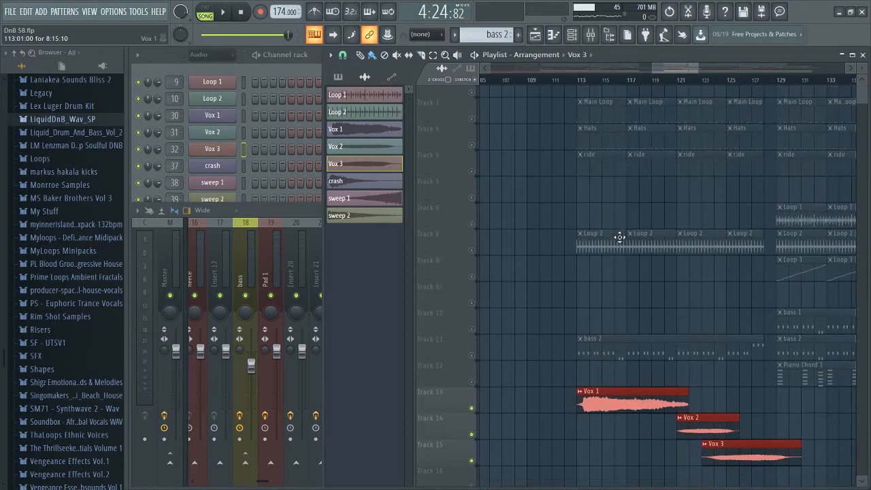
scroll(620, 236, down, 6)
scroll(620, 237, down, 2)
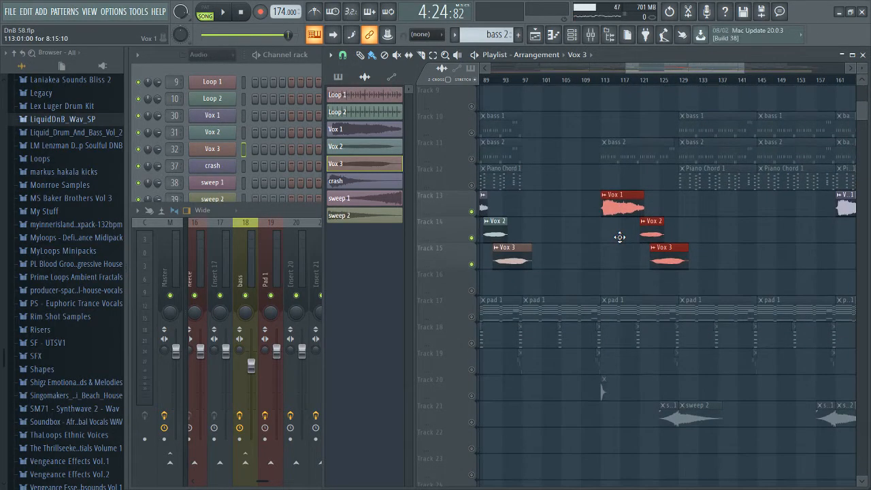
scroll(602, 230, down, 4)
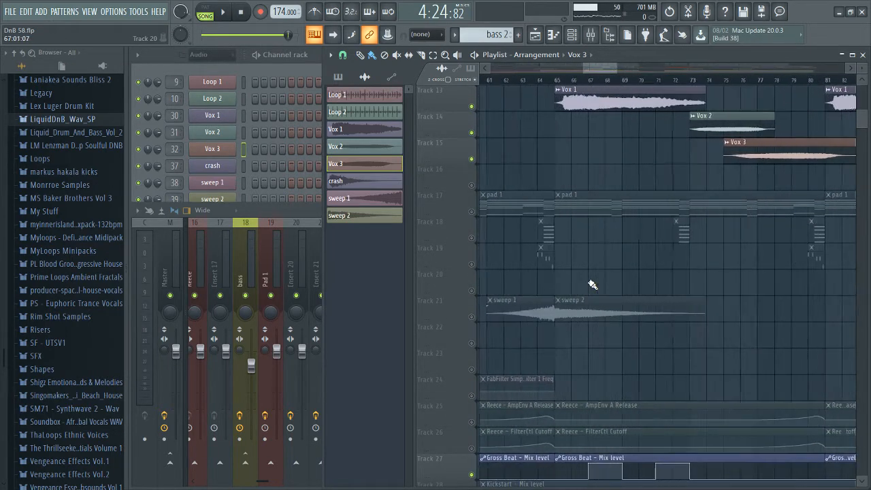
Unmute all playlist tracks and look over the crash and sweep clips on Tracks 20 and 21 across the arrangement.
right_click(473, 314)
right_click(474, 314)
scroll(455, 268, down, 3)
scroll(453, 263, up, 10)
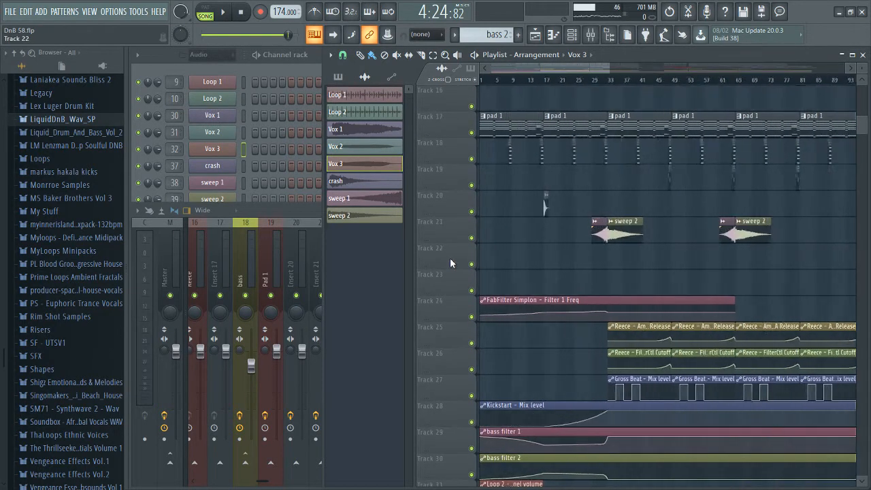
scroll(659, 238, down, 10)
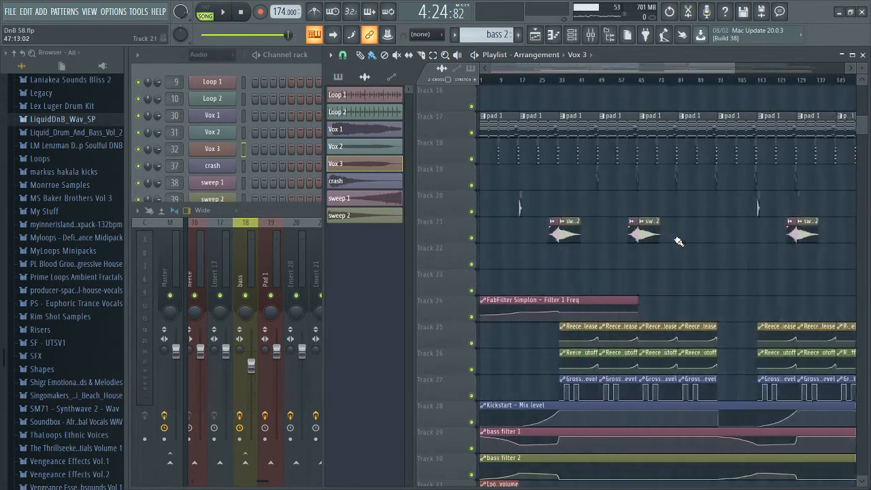
scroll(533, 263, up, 5)
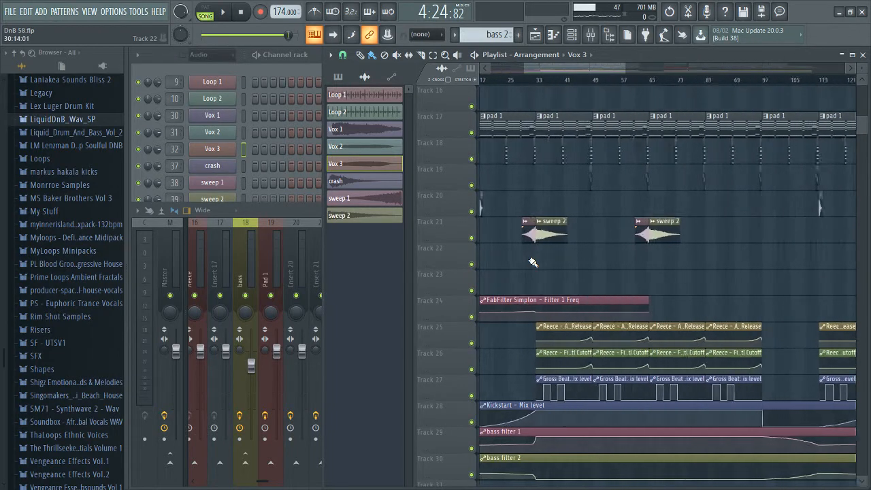
scroll(530, 261, down, 5)
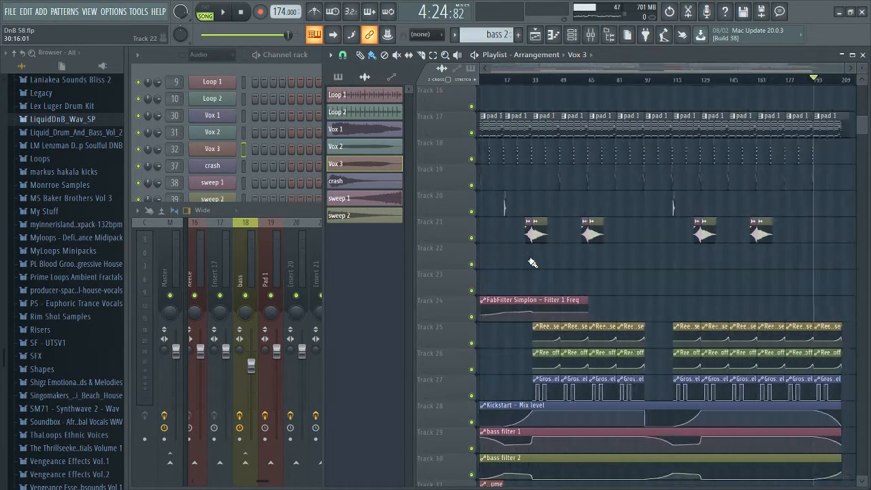
scroll(818, 238, down, 6)
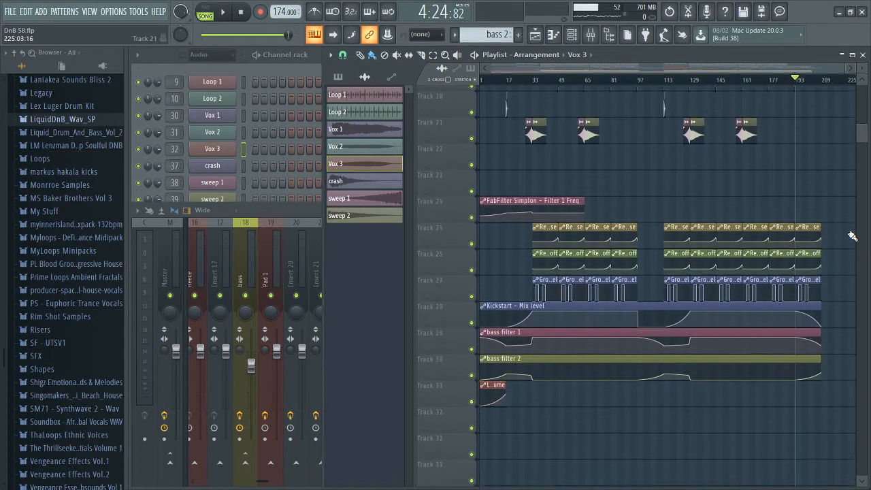
Examine the automation clips on Tracks 25 to 30 around bars 97 to 129, placing the playhead at bar 97.
scroll(641, 387, up, 2)
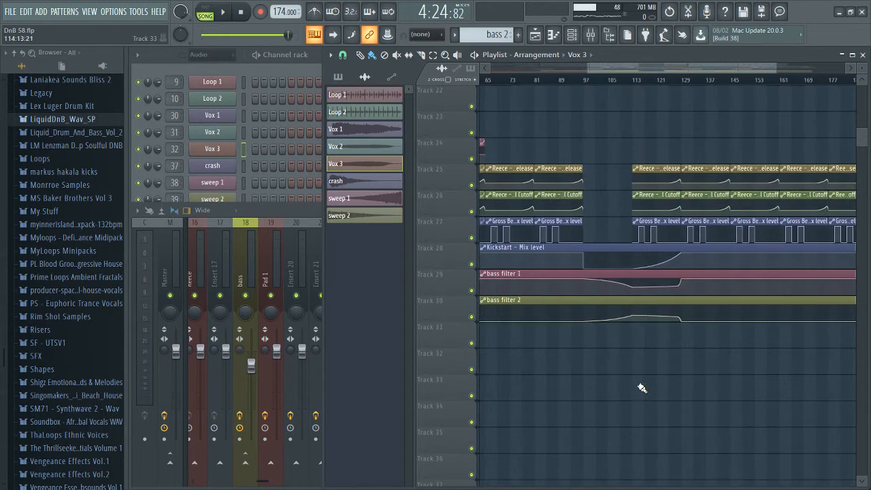
scroll(612, 384, down, 3)
scroll(460, 358, up, 4)
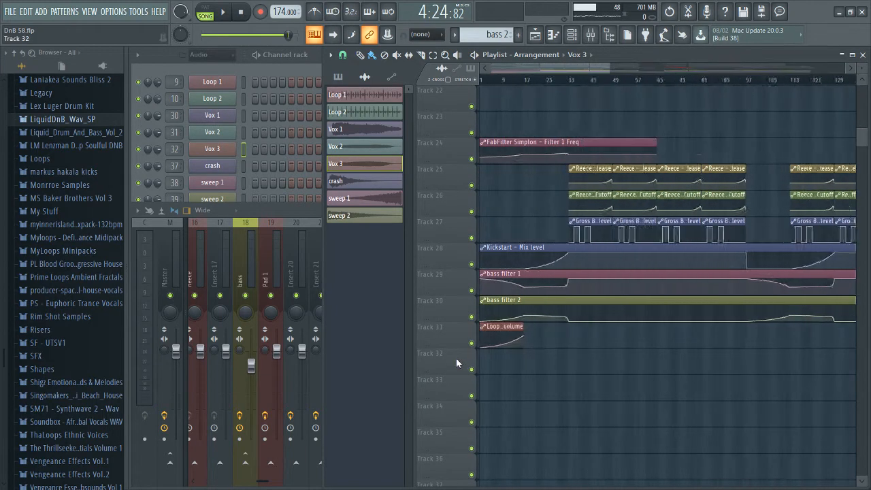
scroll(561, 361, right, 8)
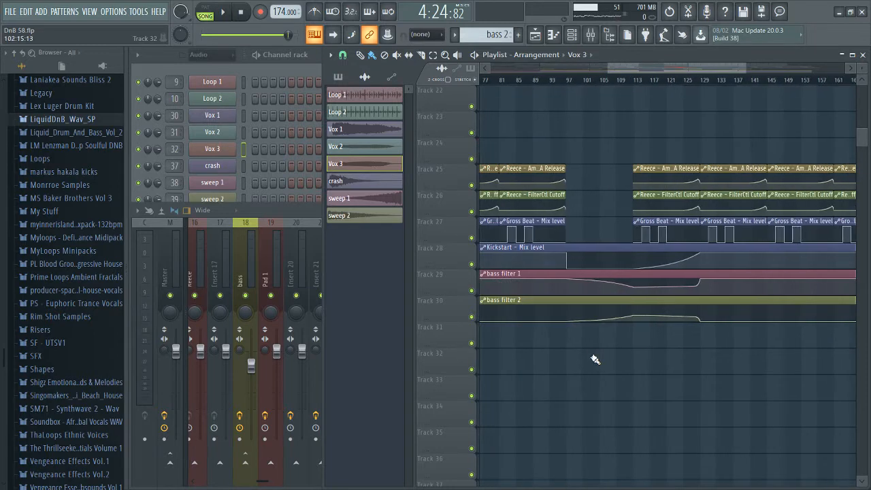
scroll(576, 359, up, 2)
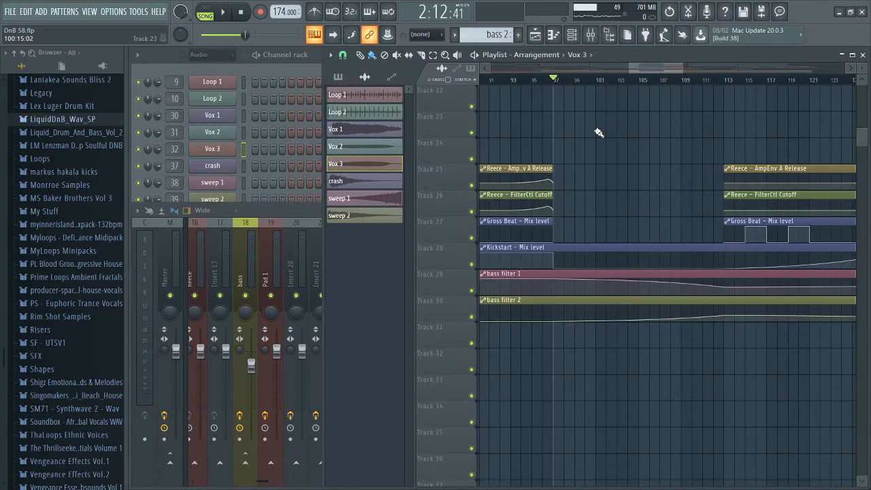
scroll(616, 153, up, 4)
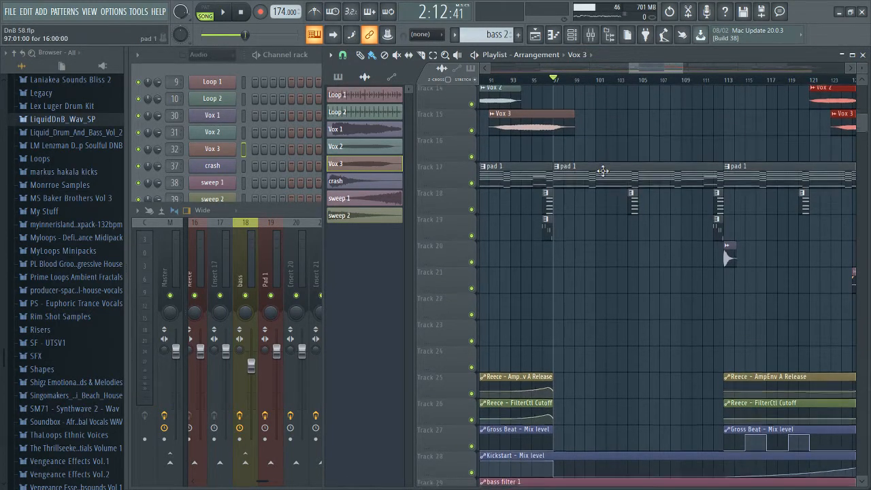
Play the song from bar 97 and examine the Kickstart mix level and bass filter automation up to bar 129, stopping playback.
scroll(604, 171, down, 2)
key(space)
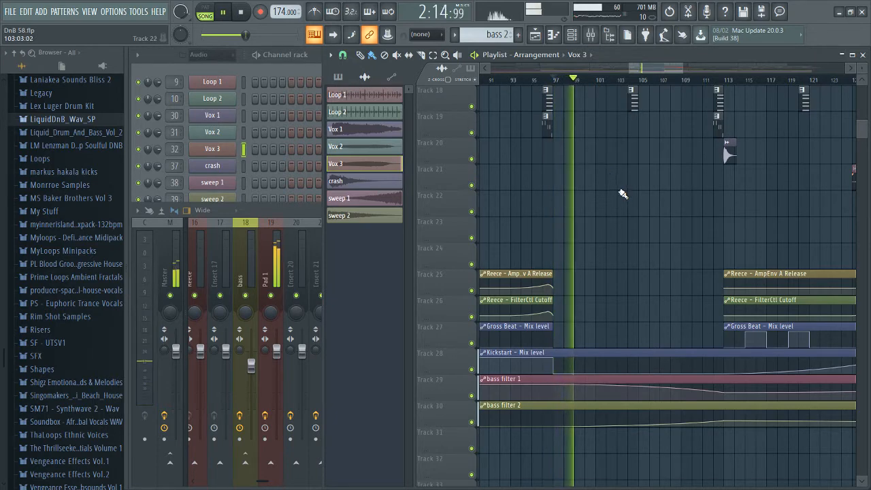
scroll(570, 221, down, 1)
scroll(569, 221, down, 1)
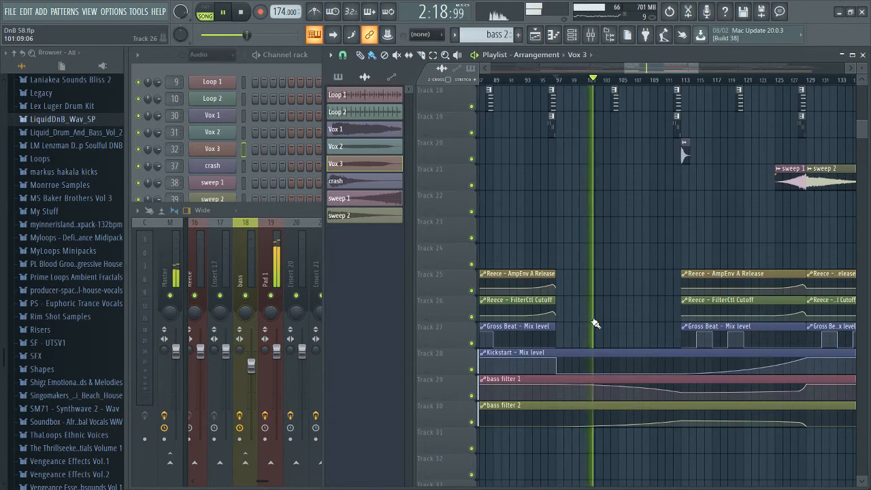
scroll(596, 324, down, 1)
scroll(725, 377, up, 1)
scroll(715, 368, up, 1)
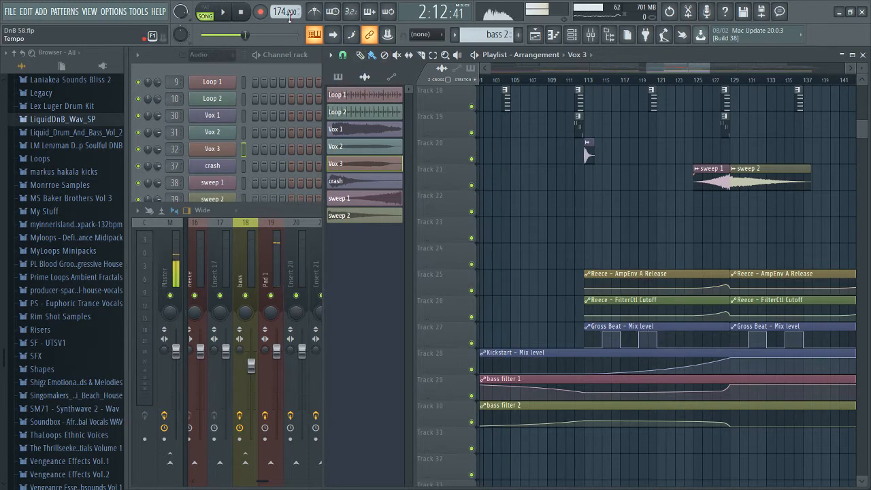
key(space)
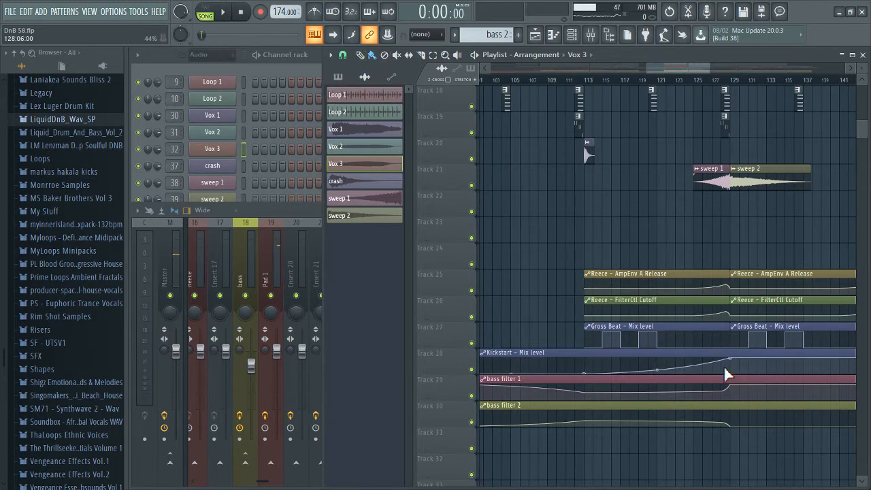
Compare the automation clips on Tracks 24 to 31 across the arrangement, including the song's ending and intro.
scroll(725, 374, down, 6)
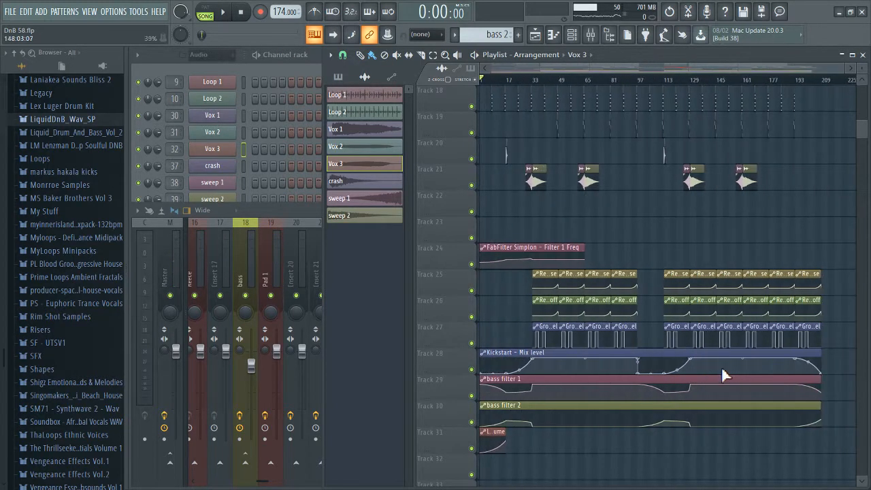
scroll(769, 374, up, 4)
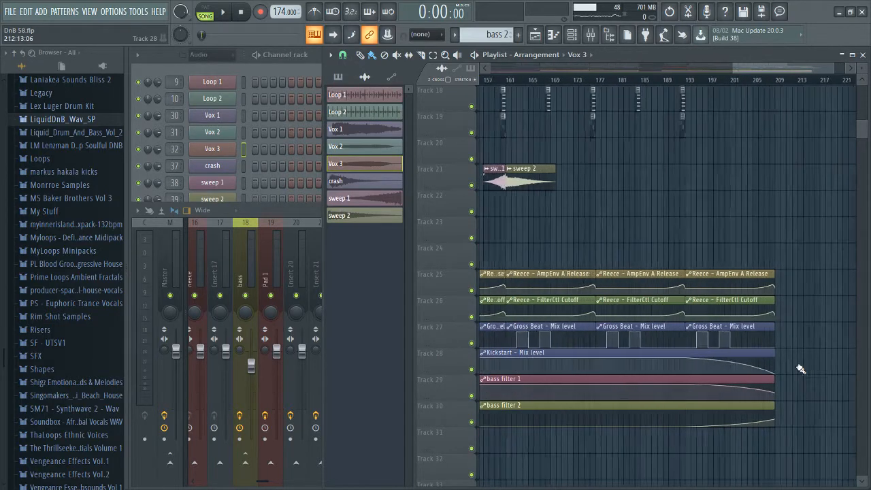
scroll(779, 378, up, 6)
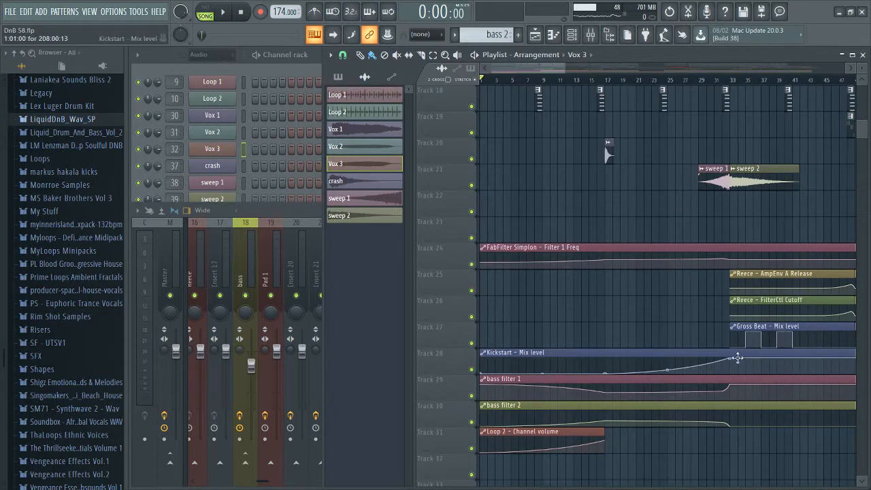
scroll(687, 300, up, 4)
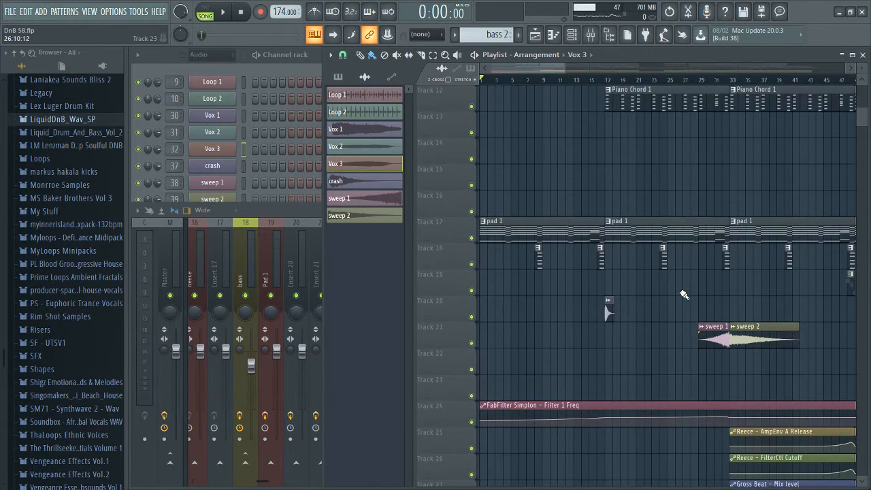
Select the FabFilter Simplon - Filter 1 Freq automation clip on Track 24, examine its curve against the arrangement, and clear the selection.
scroll(578, 320, down, 3)
scroll(540, 303, down, 4)
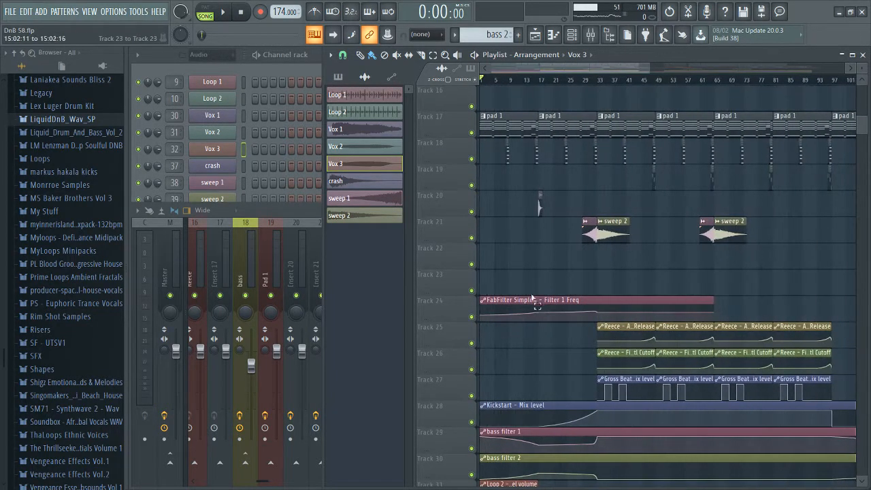
scroll(569, 296, down, 2)
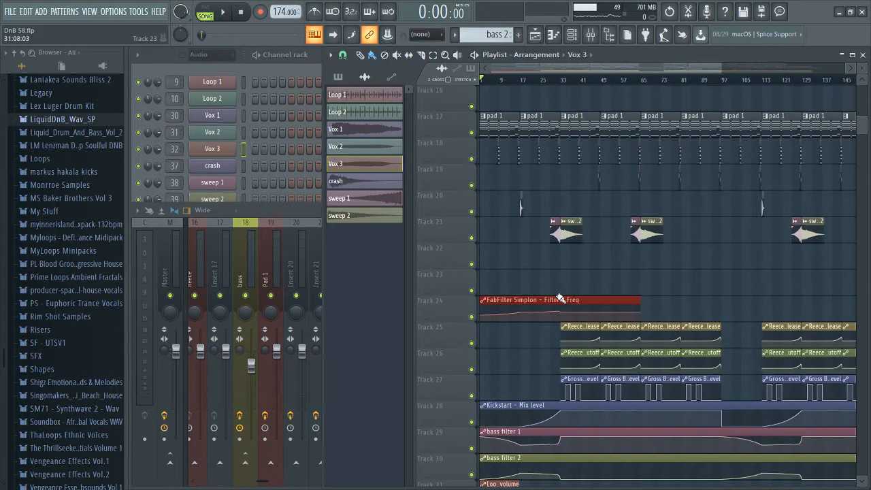
scroll(554, 301, down, 3)
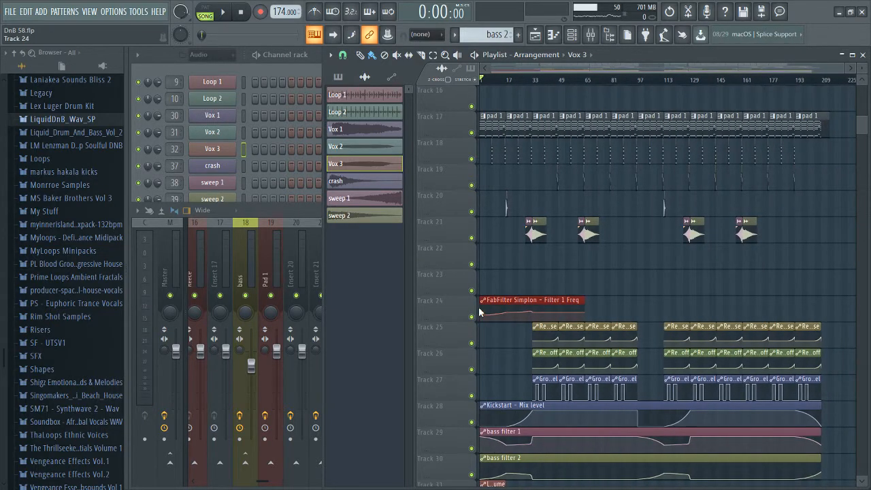
scroll(601, 284, up, 4)
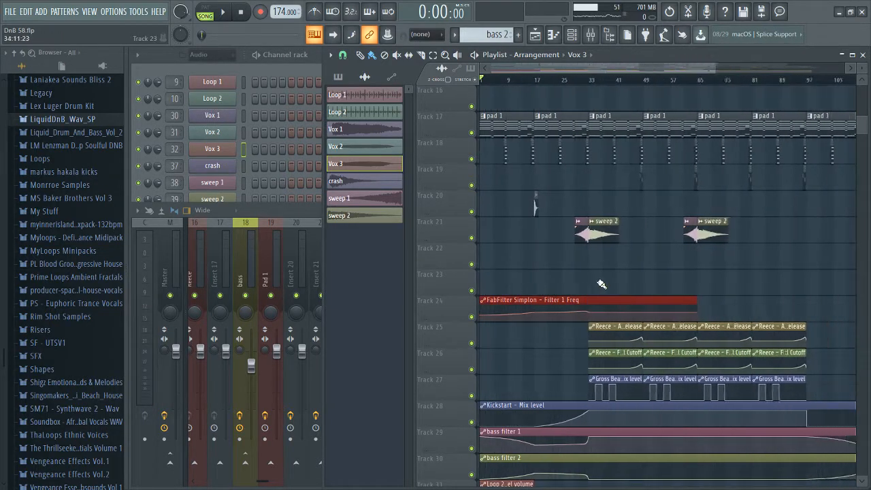
scroll(599, 286, down, 3)
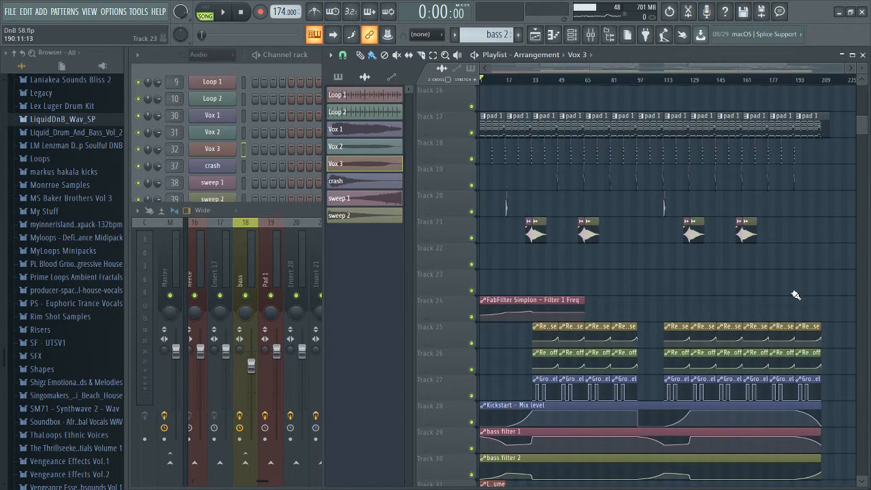
scroll(450, 312, up, 3)
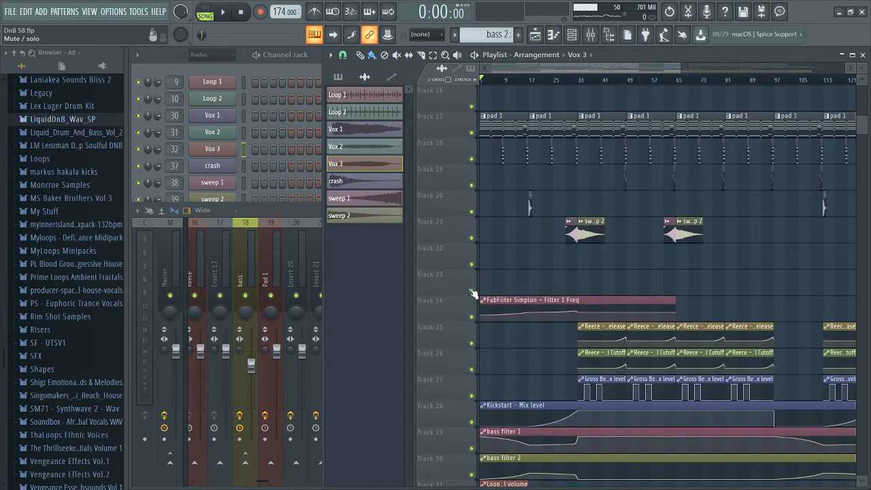
Look over the intro and the playlist tracks from the drums on Track 2 to the automation clips on Track 28.
scroll(472, 293, up, 4)
scroll(463, 291, up, 3)
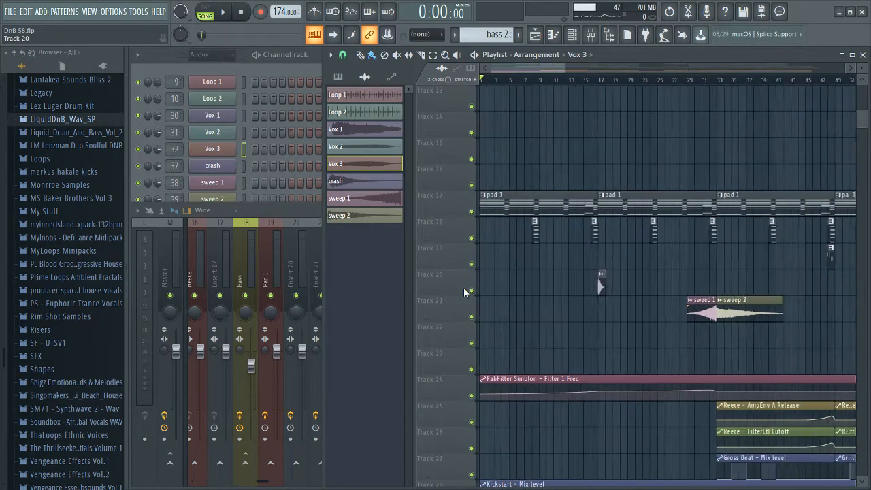
scroll(464, 291, up, 1)
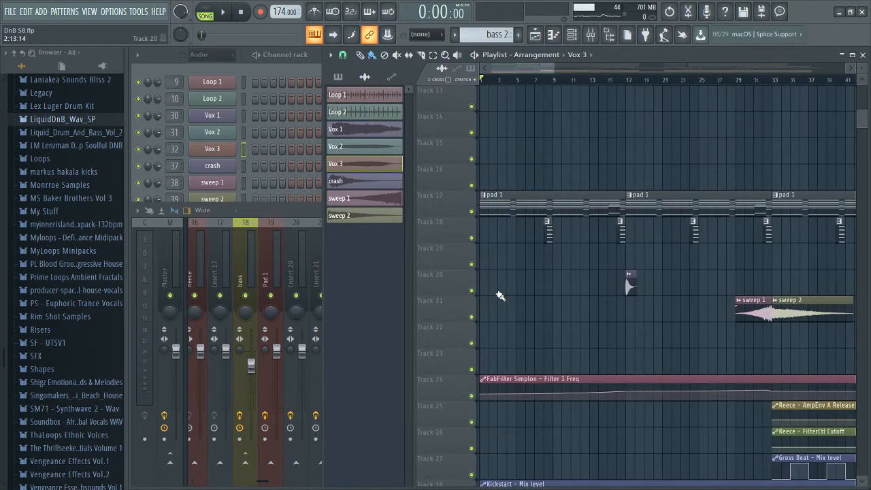
scroll(500, 295, down, 4)
scroll(500, 295, down, 2)
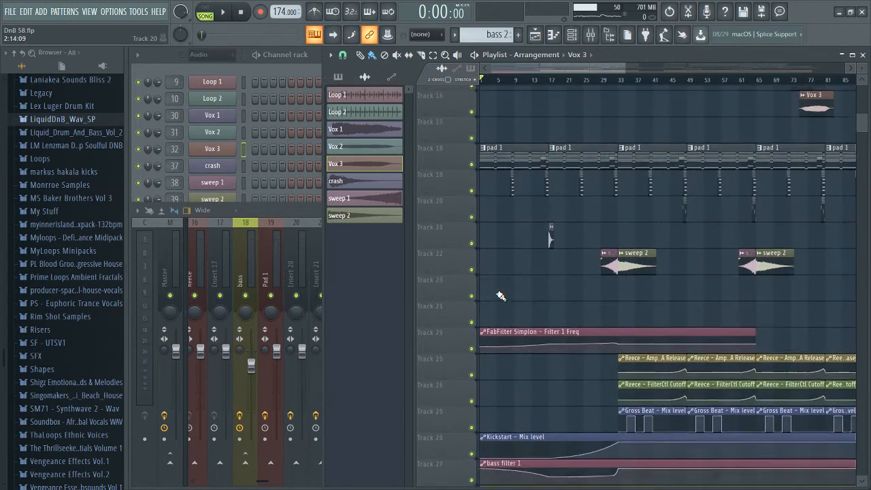
scroll(502, 296, down, 1)
scroll(507, 297, down, 2)
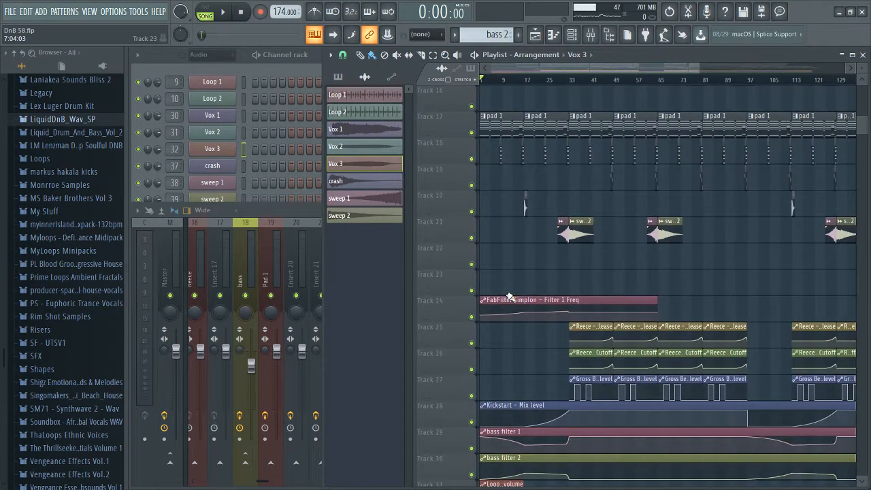
scroll(514, 297, up, 10)
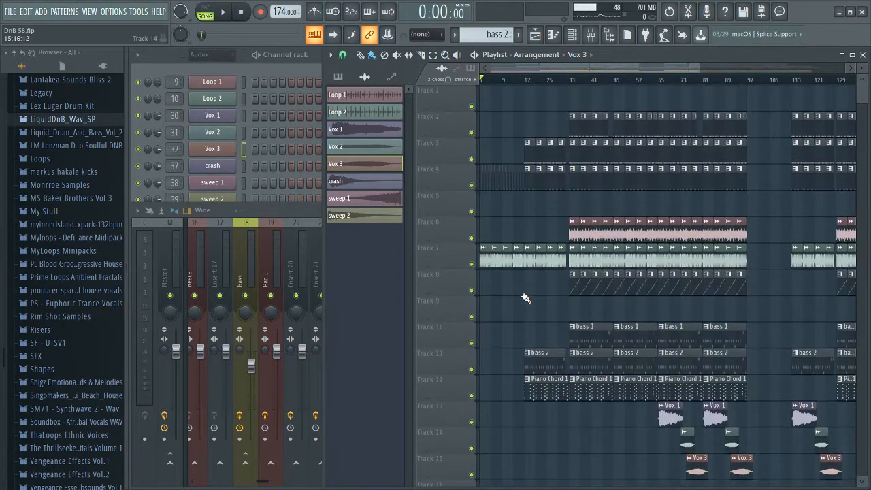
scroll(525, 297, down, 9)
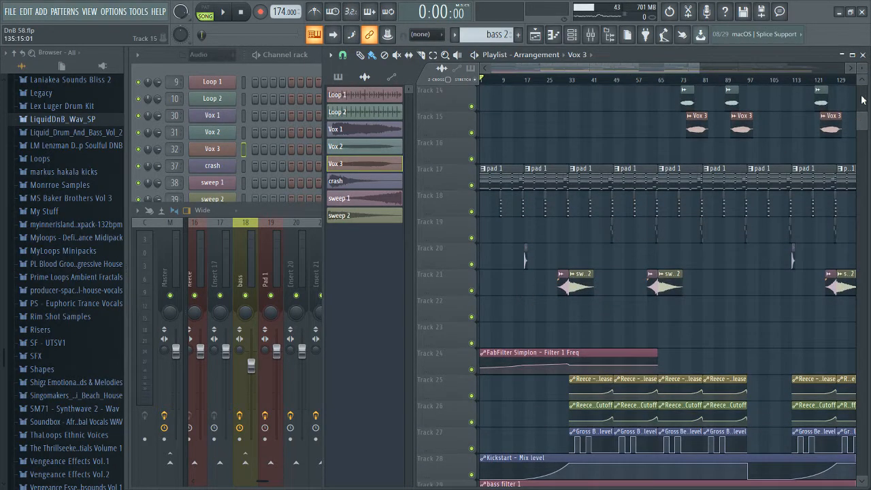
Shrink the playlist track height to fit every layer and review the whole arrangement from bar 1 to bar 209.
scroll(713, 159, down, 5)
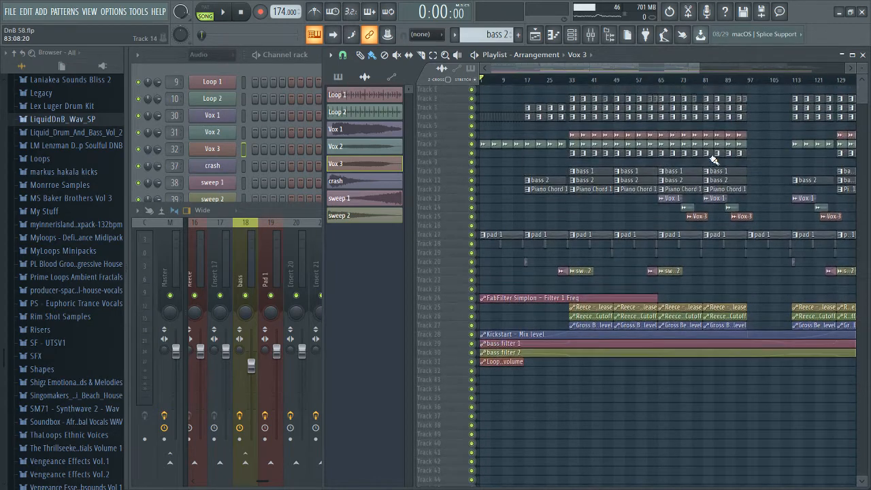
scroll(696, 159, down, 3)
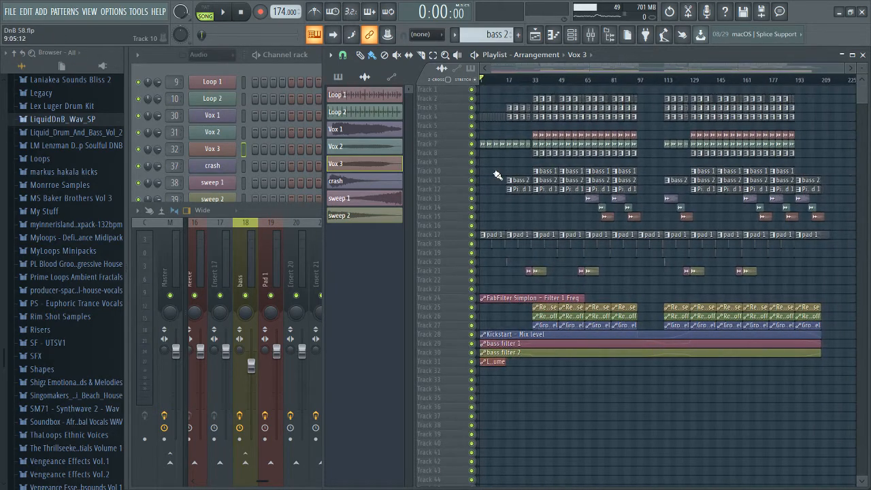
scroll(817, 211, up, 3)
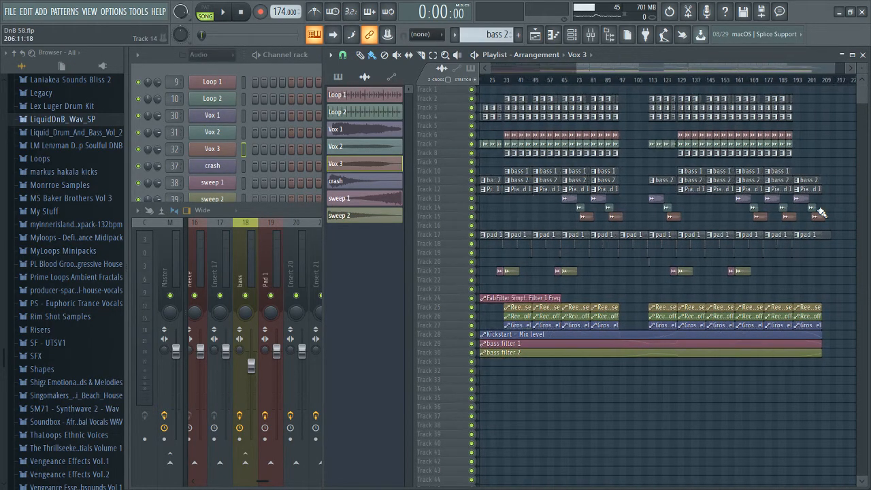
scroll(821, 213, down, 3)
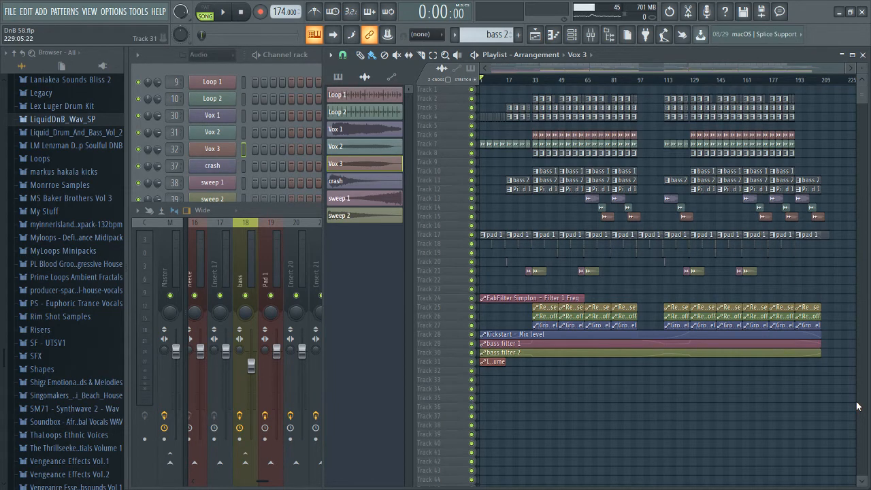
Select all playlist clips, clear the selection, and examine the section from bar 97 to bar 181.
key(ctrl+a)
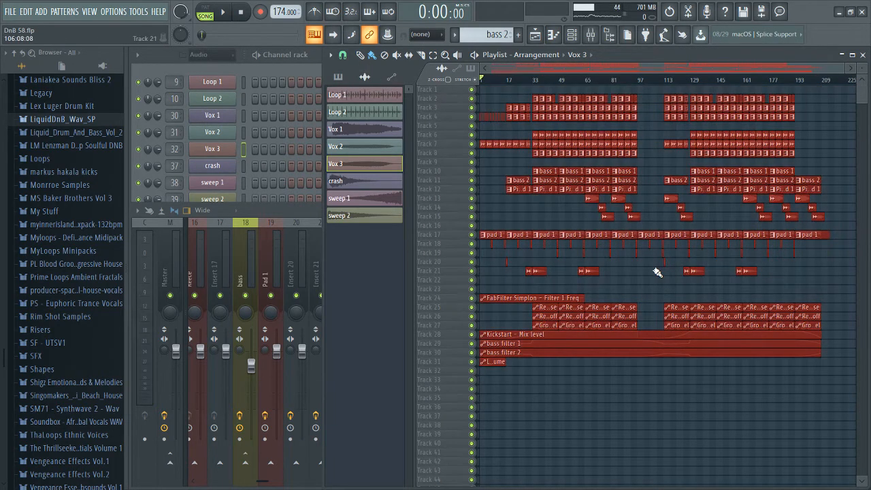
key(ctrl+d)
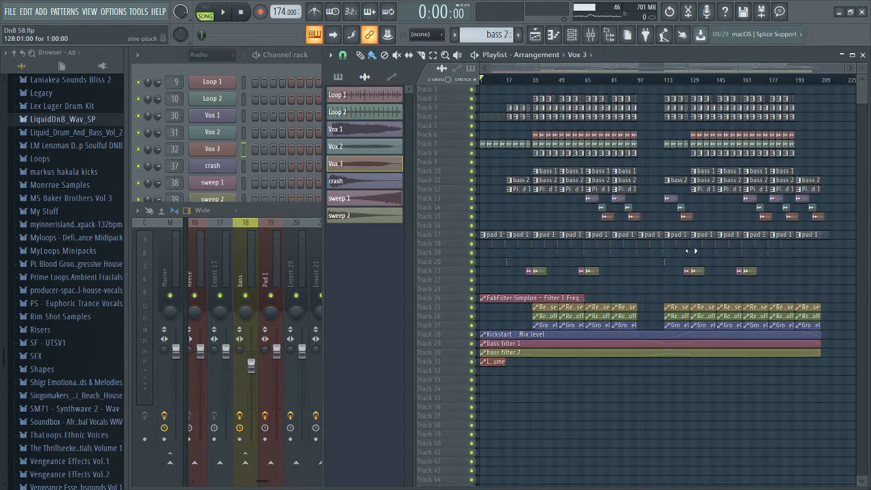
scroll(741, 250, up, 4)
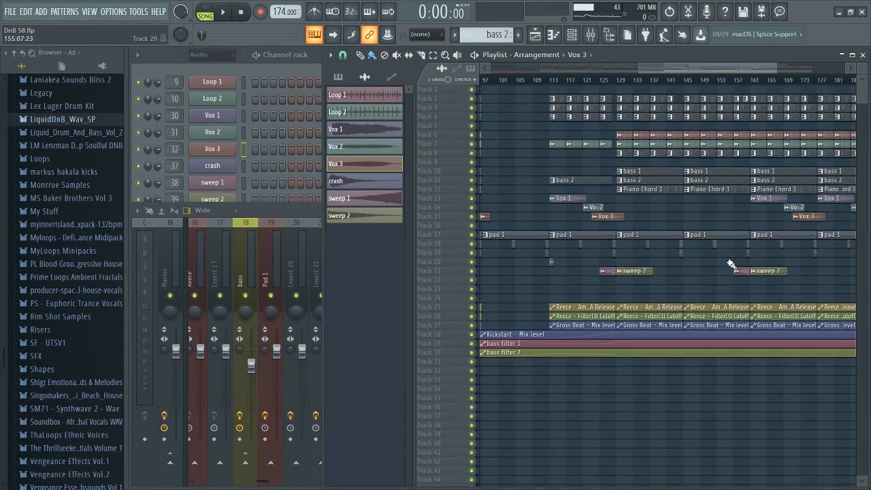
scroll(730, 264, down, 4)
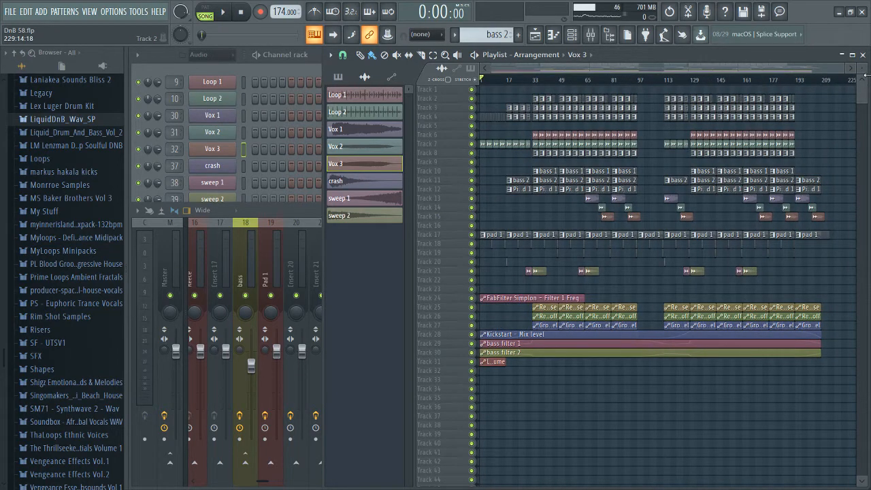
Enlarge the playlist track height and place the playhead at bar 129, where the Loop 1 and bass 1 clips start.
drag(866, 73, 866, 84)
scroll(768, 132, up, 4)
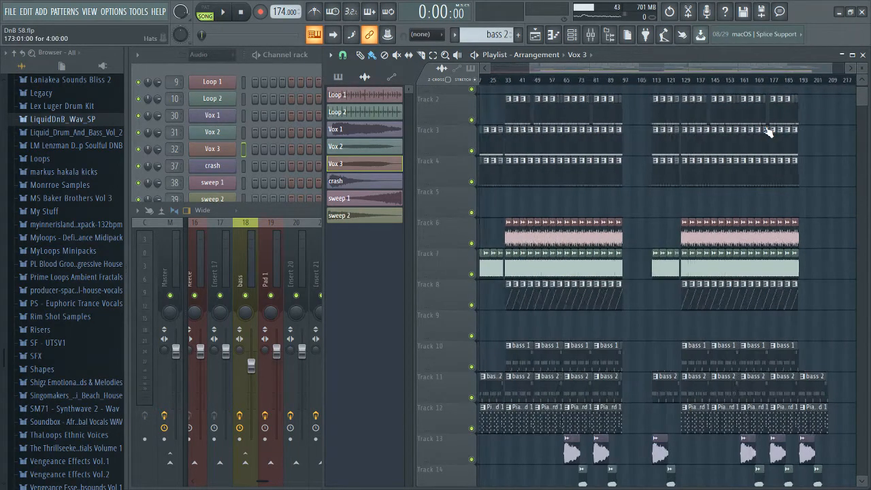
scroll(591, 82, up, 6)
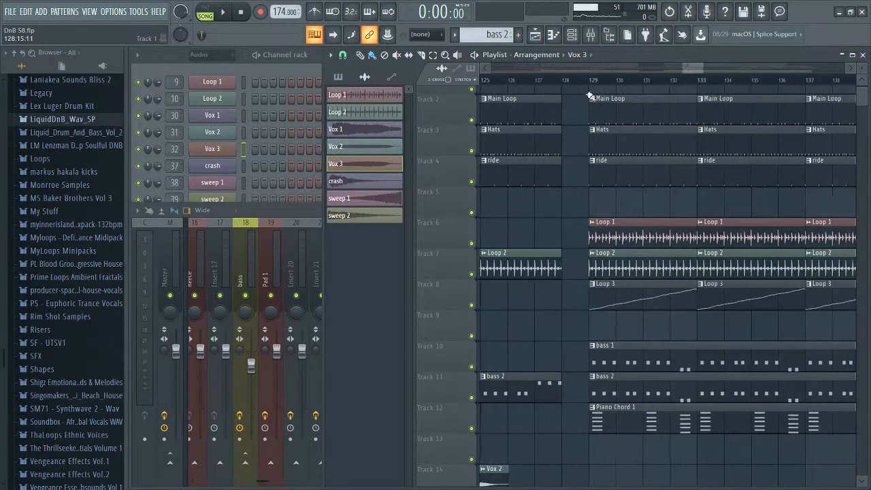
click(590, 81)
drag(688, 72, 698, 72)
Examine the gaps in the Main Loop clips on Track 2 around bars 143 and 175 against the other drum tracks.
scroll(588, 123, down, 2)
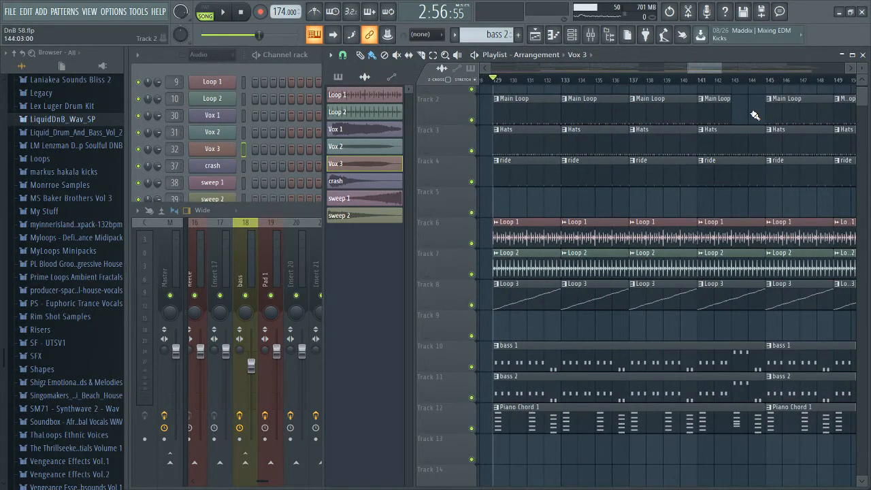
scroll(646, 122, down, 2)
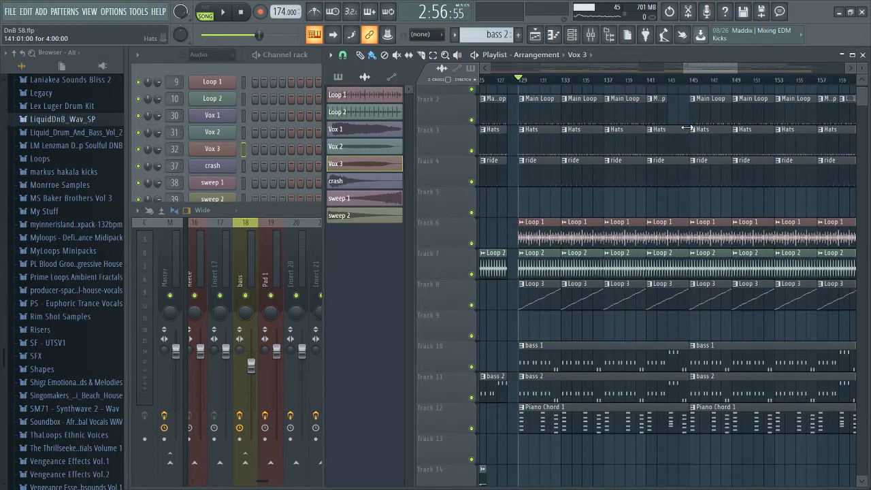
scroll(679, 127, up, 3)
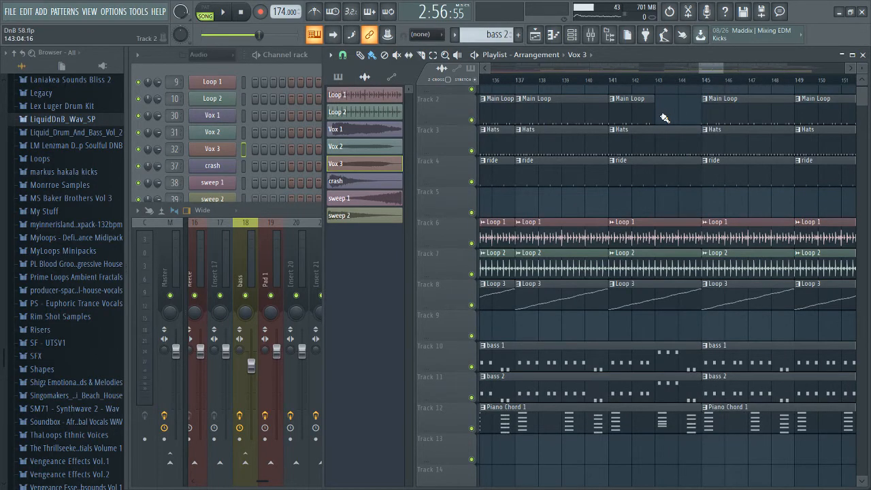
scroll(663, 118, down, 2)
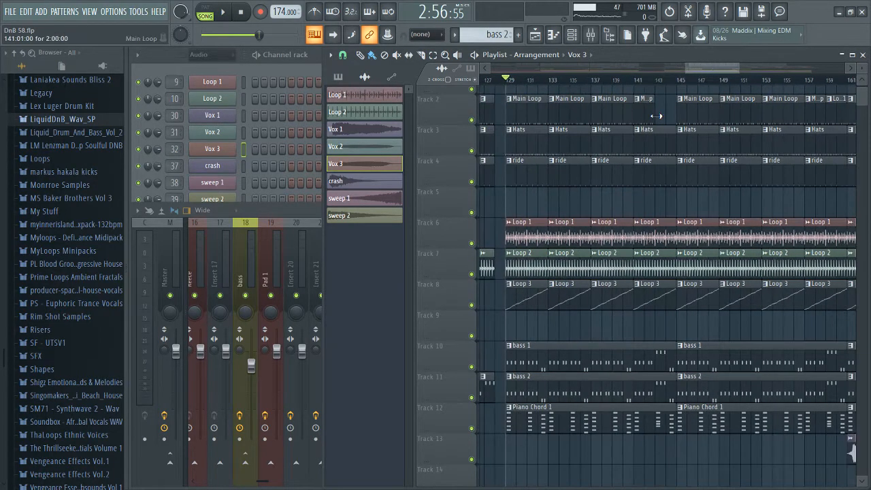
scroll(656, 116, down, 3)
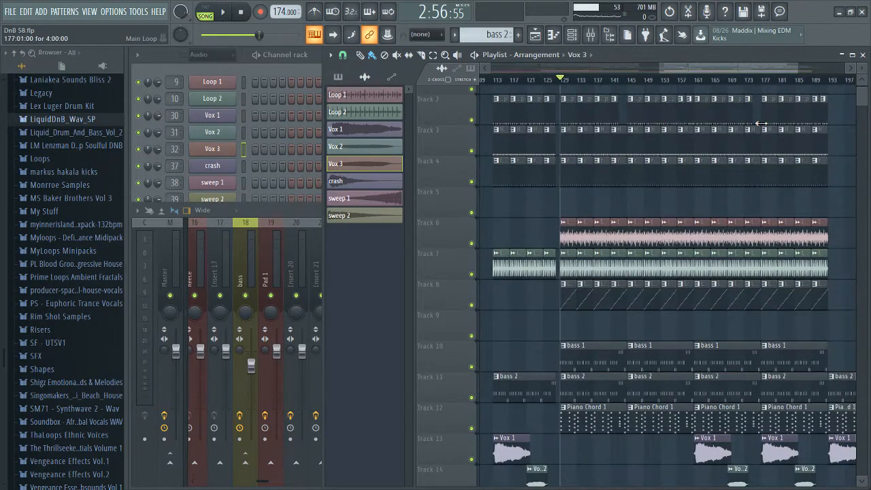
Play the song from bar 141 through the gap in the Main Loop clips on Track 2.
scroll(604, 117, up, 4)
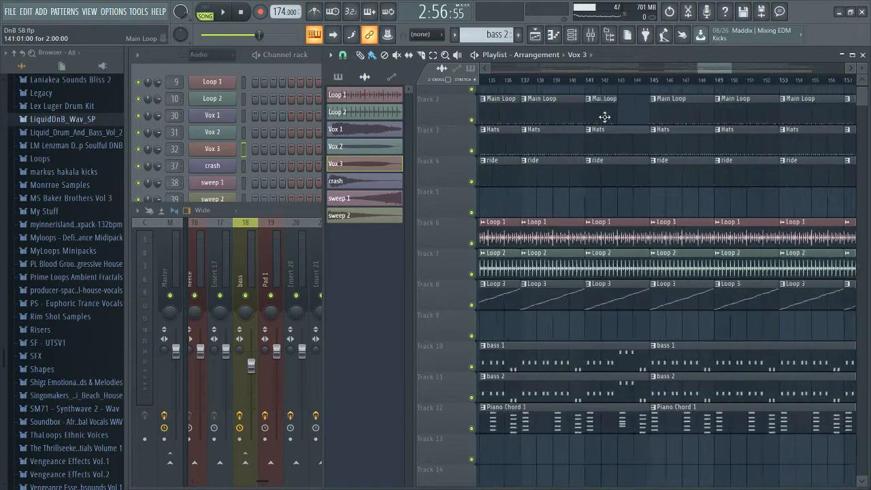
click(589, 79)
key(space)
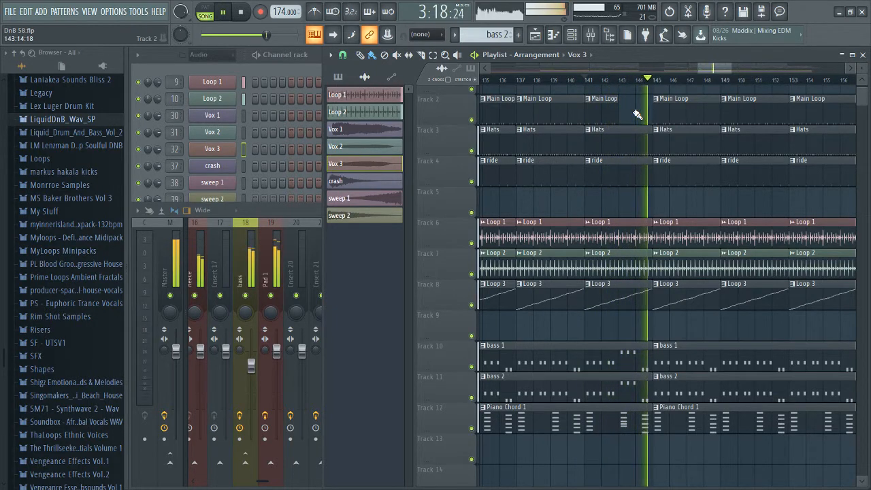
key(space)
Place the playhead at bar 159 and open the Loop variation 1 clip's pattern in the Channel rack.
drag(715, 70, 734, 70)
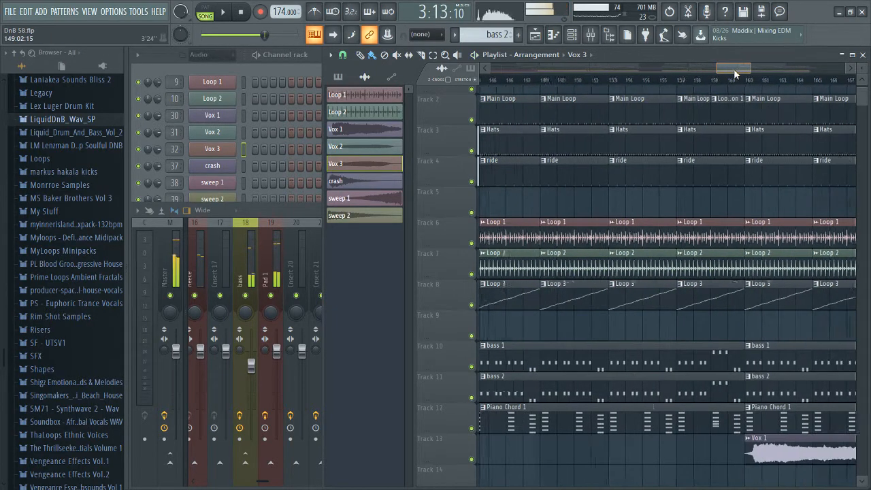
click(692, 81)
click(706, 115)
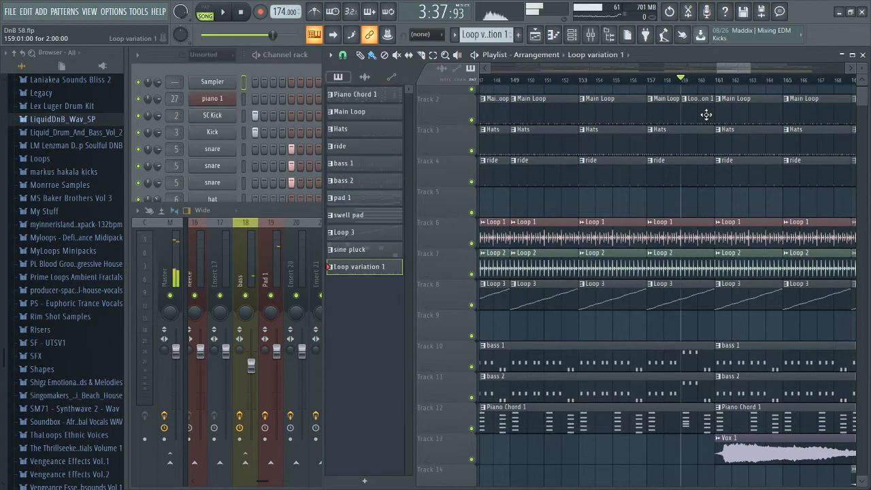
click(300, 61)
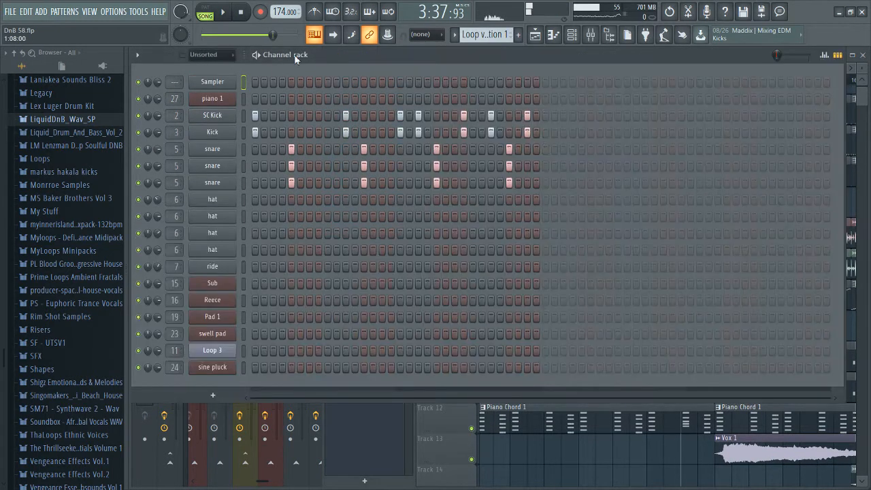
Switch to pattern mode and play the Loop variation 1 kick and snare pattern on its own.
click(206, 16)
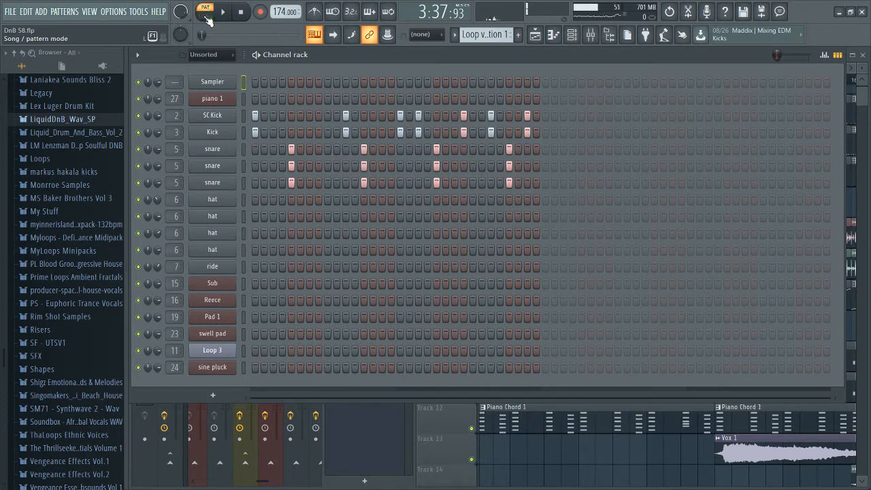
key(space)
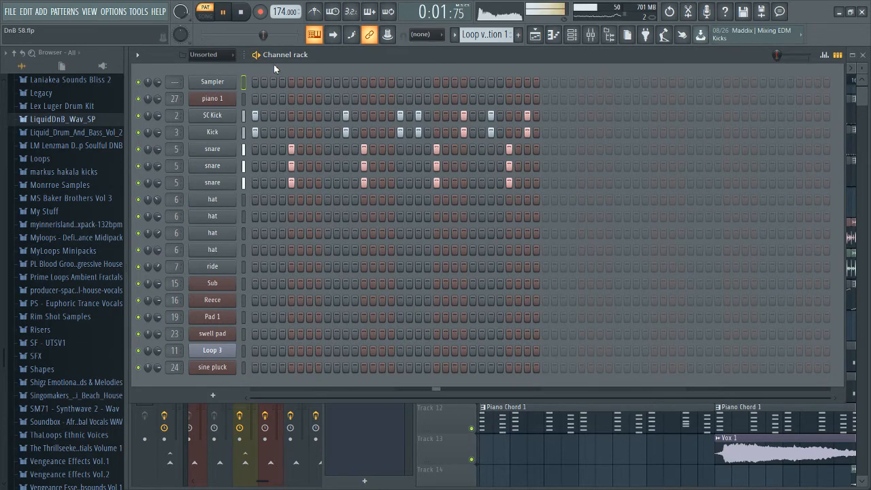
key(space)
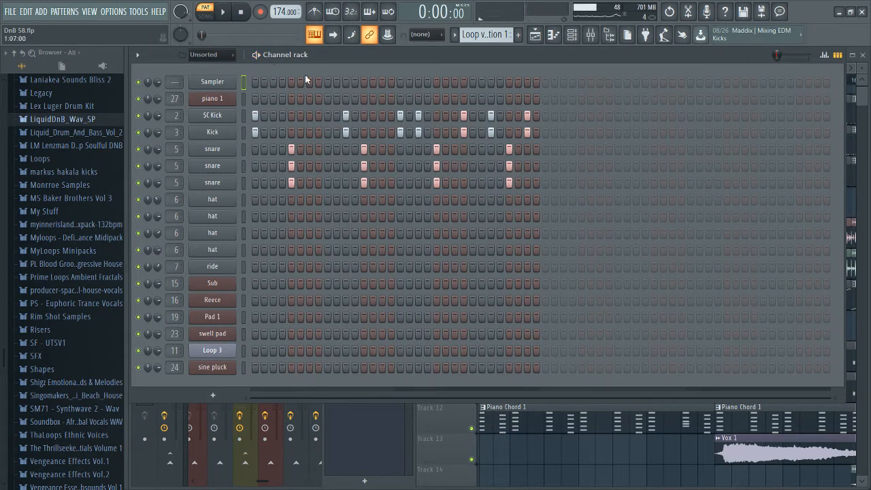
Return to the playlist in song mode and play the Loop variation 1 section from bar 159.
click(861, 104)
click(683, 81)
key(space)
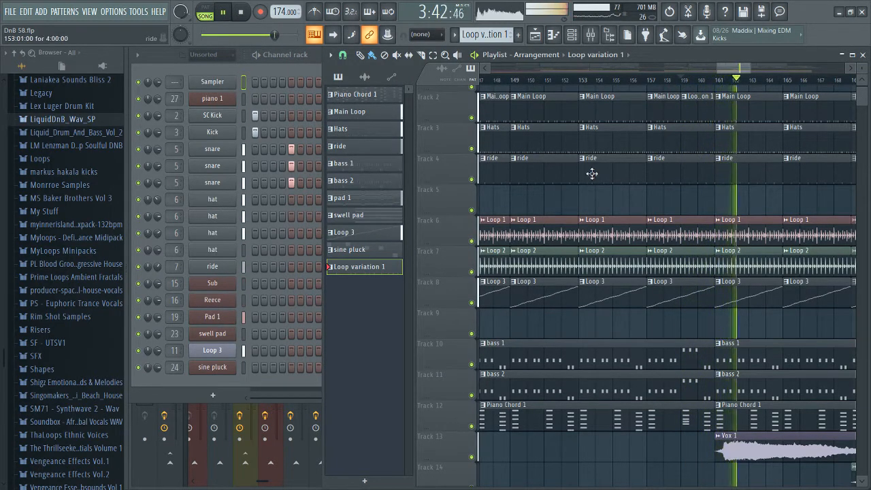
scroll(593, 175, down, 3)
key(space)
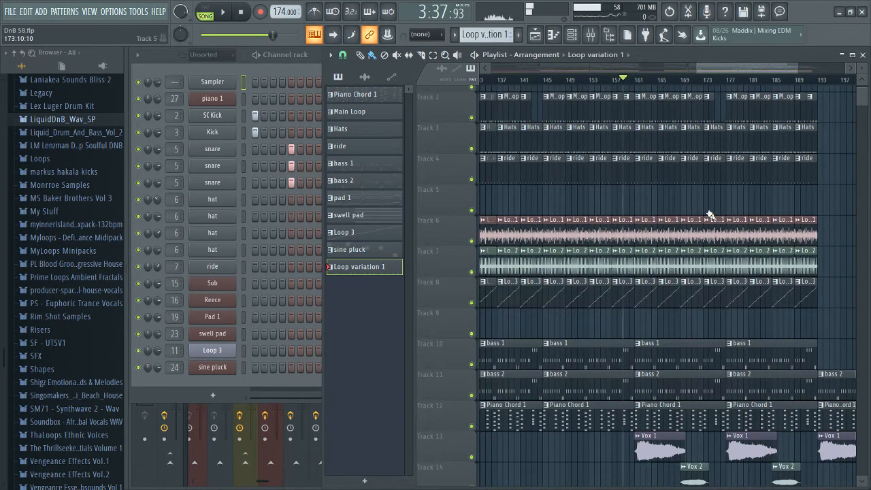
Bring up the mixer, select the Percussion track, and examine the tracks from the drums through the vocals.
scroll(709, 215, down, 5)
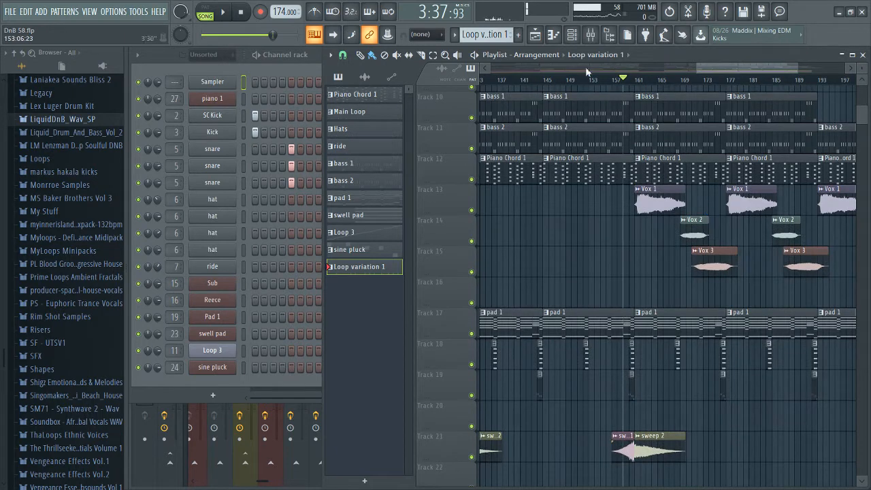
click(590, 35)
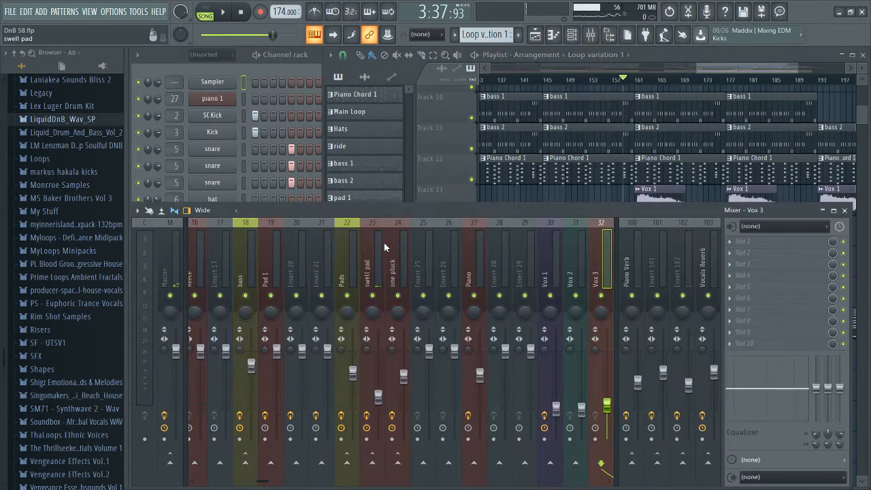
click(519, 266)
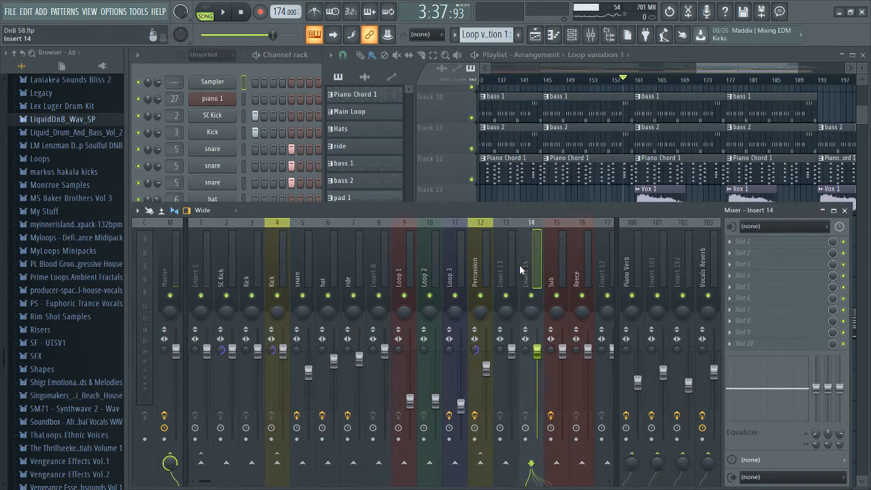
click(493, 272)
click(488, 273)
scroll(489, 273, down, 10)
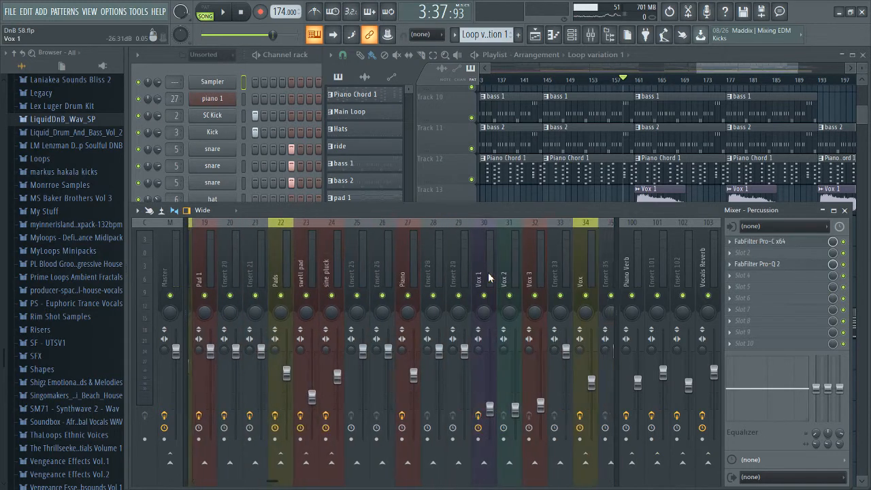
Review the full arrangement from the bass and vocals down to the automation clips, then shrink the track height to fit every layer.
click(719, 69)
scroll(554, 248, down, 5)
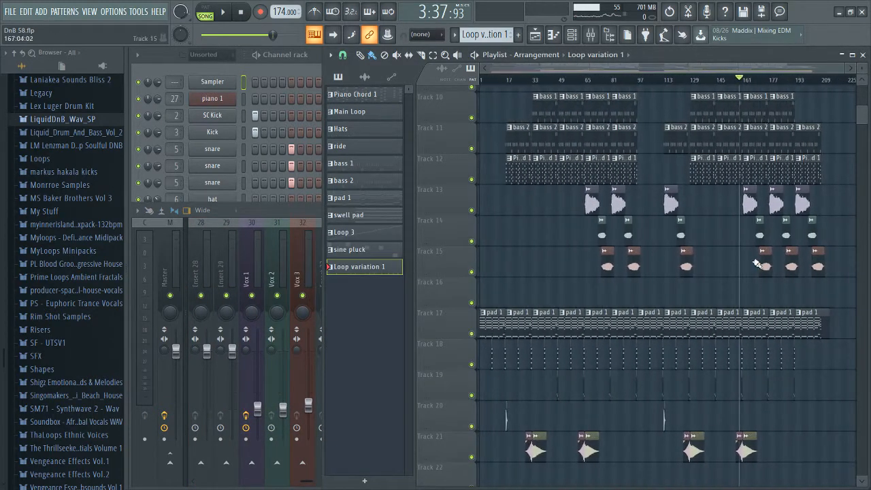
scroll(757, 264, down, 3)
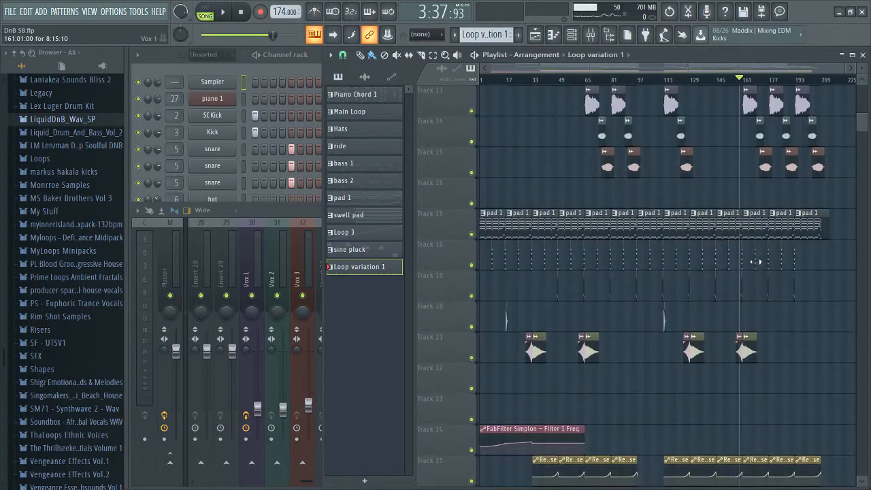
scroll(757, 262, down, 3)
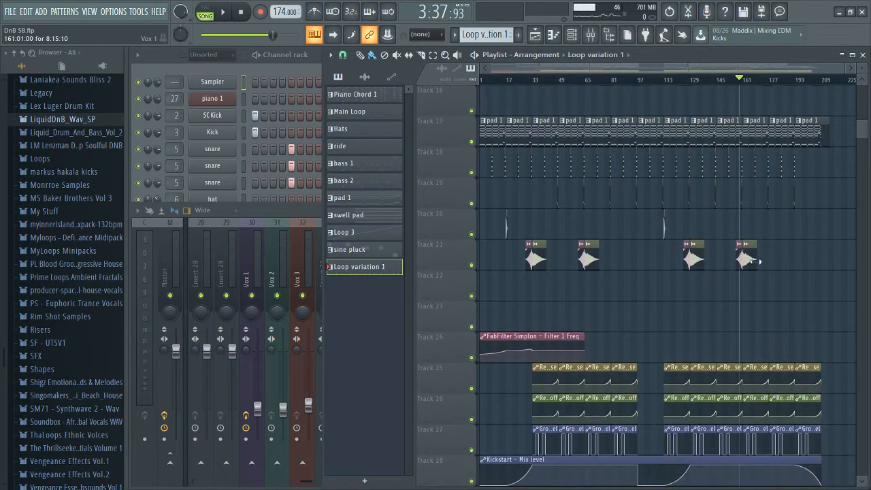
scroll(757, 260, down, 5)
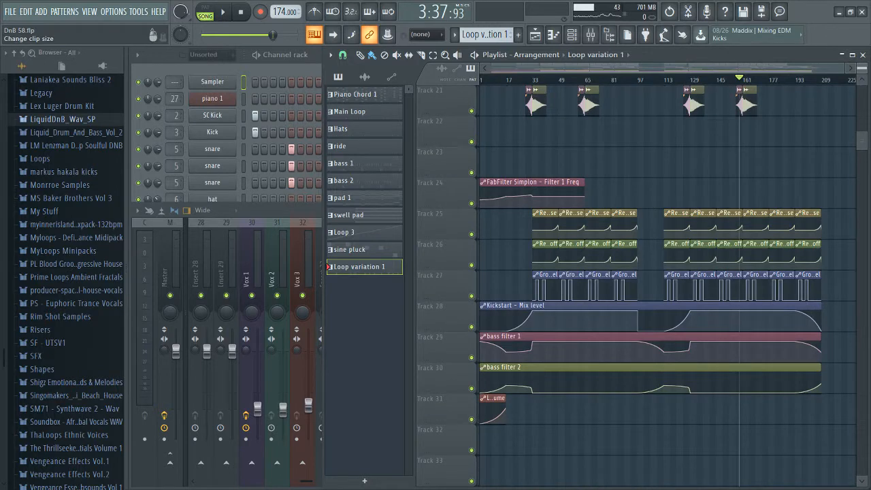
scroll(757, 260, down, 8)
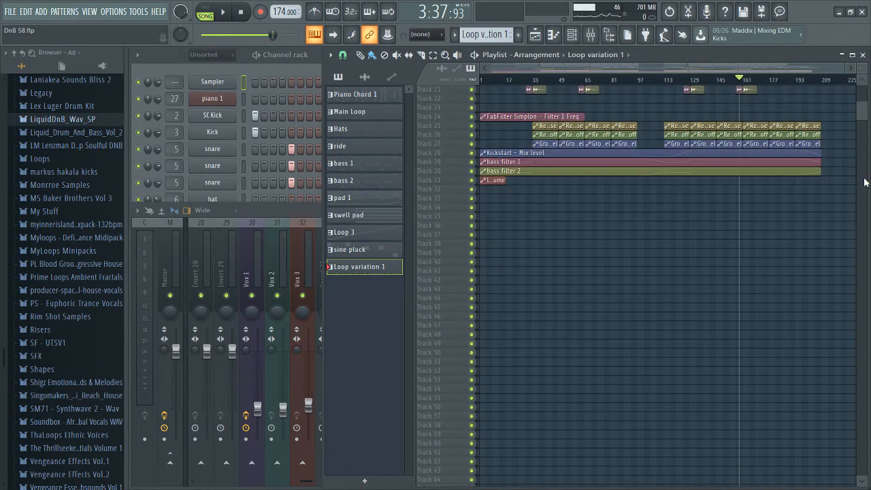
scroll(864, 182, up, 5)
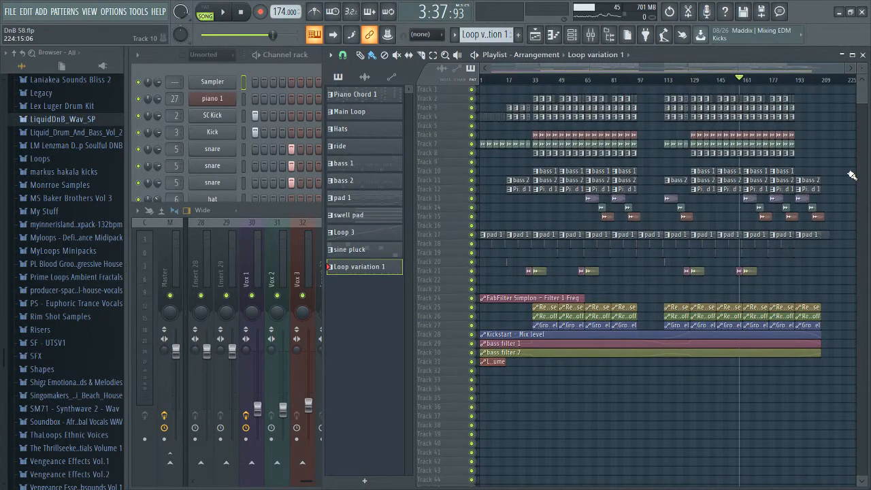